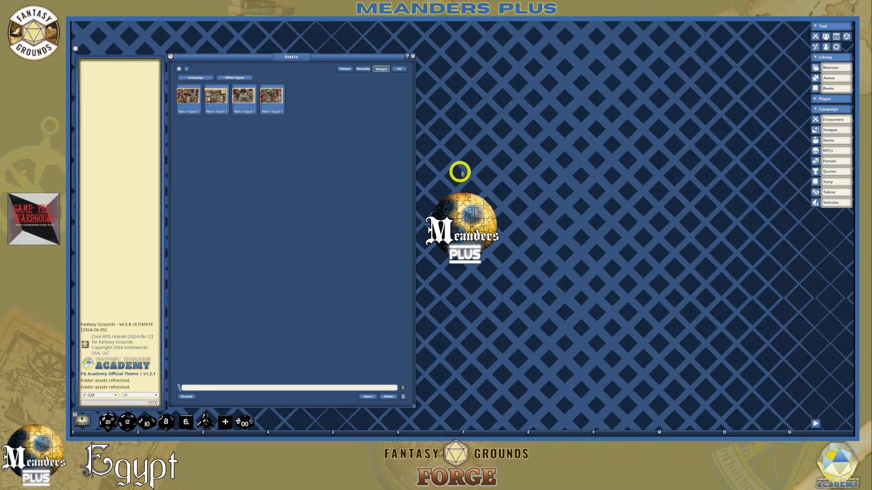
pyautogui.rightClick(490, 124)
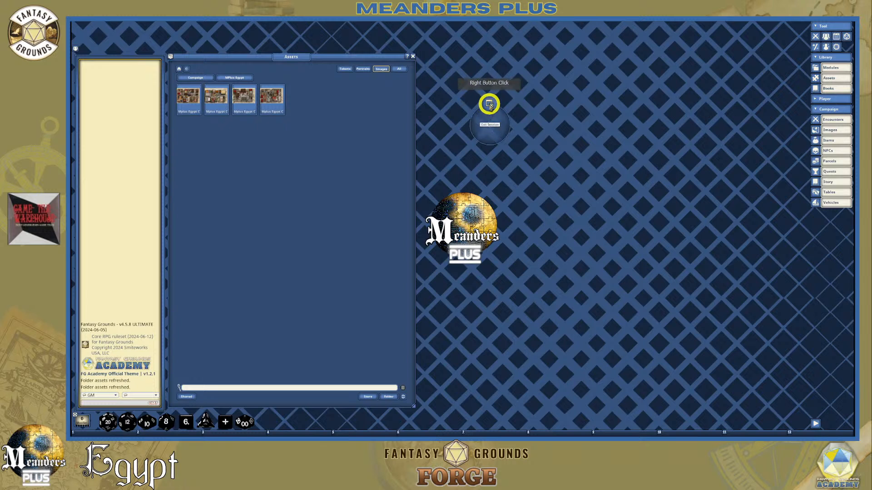
pyautogui.click(489, 104)
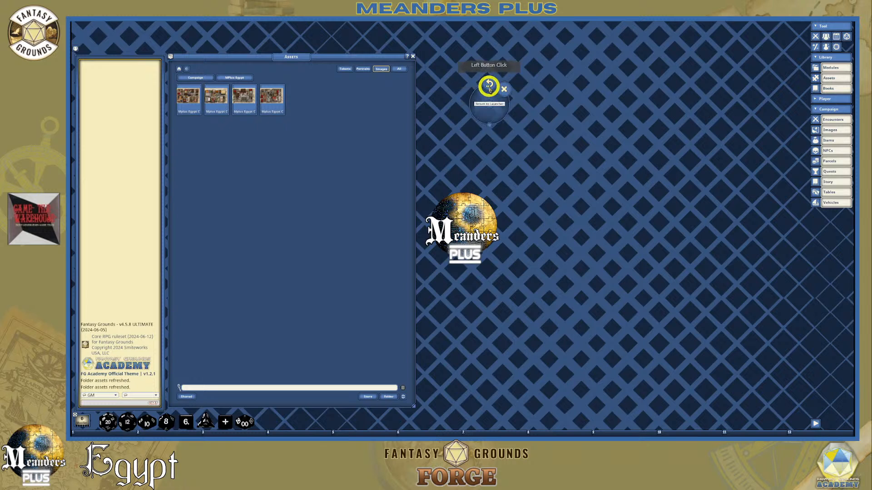
pyautogui.click(836, 47)
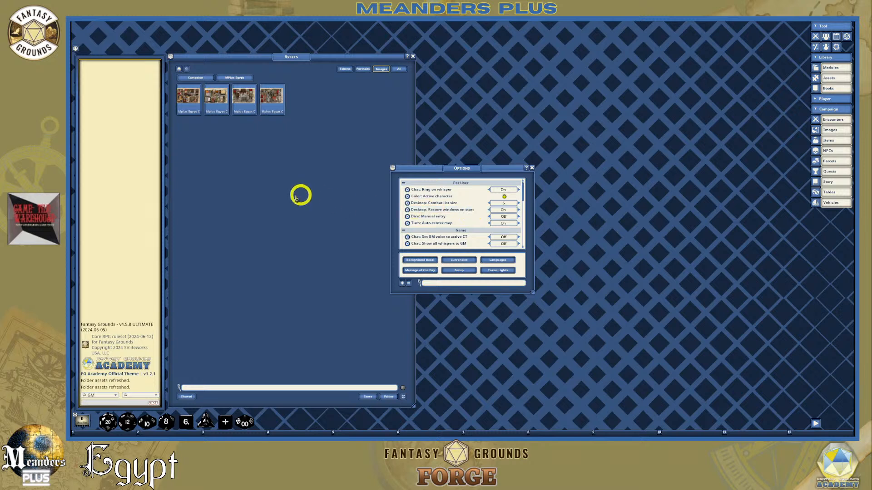
pyautogui.click(533, 168)
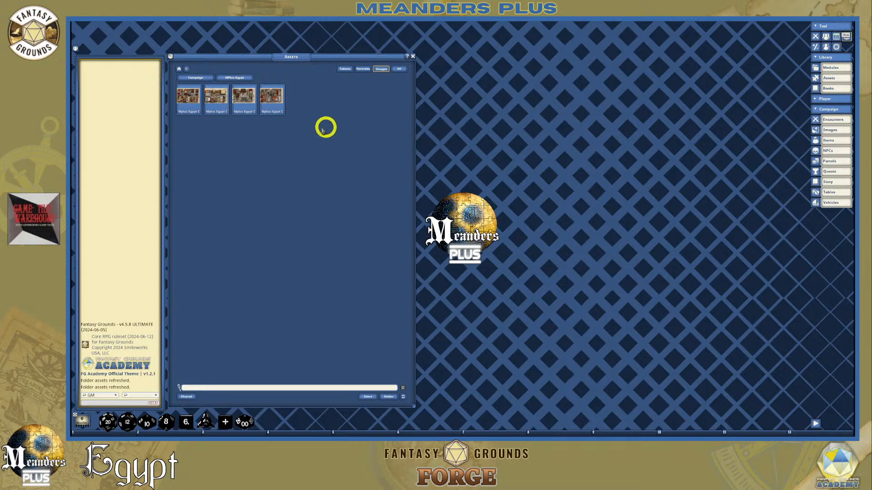
# Open the dice settings and set the dice body color to a gold sampled from the Meanders Plus logo.
pyautogui.click(221, 414)
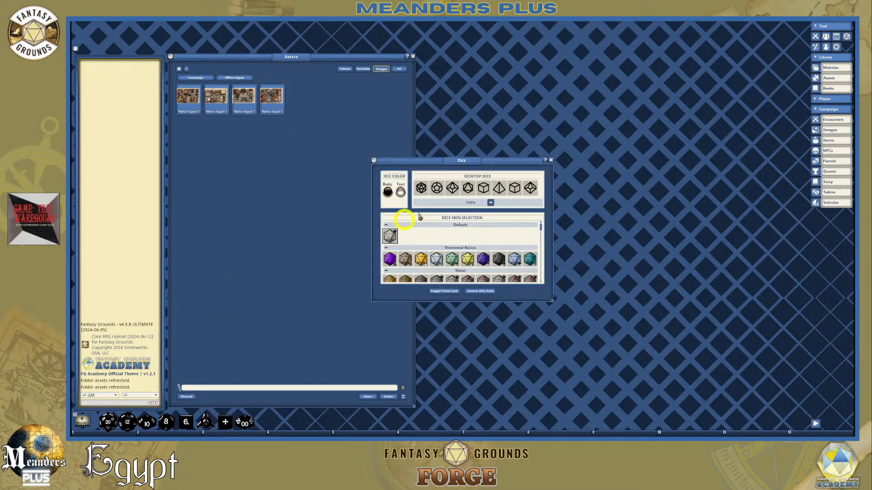
pyautogui.moveTo(438, 158); pyautogui.dragTo(597, 88)
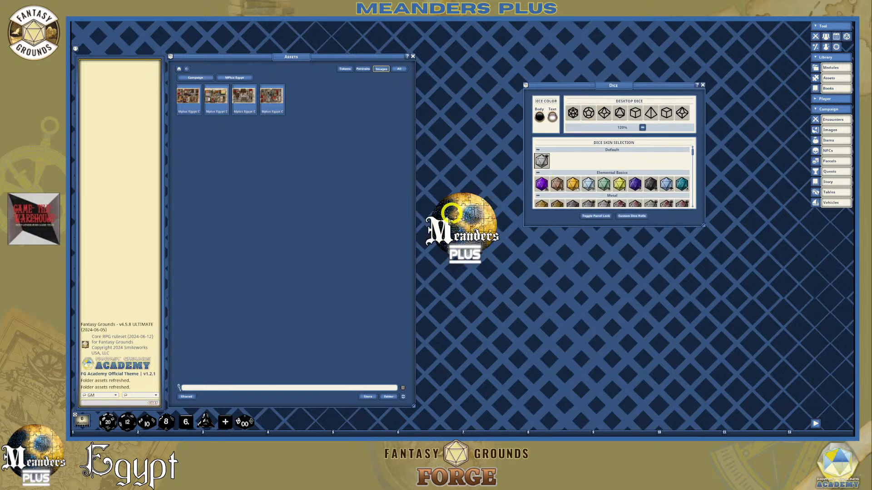
pyautogui.click(538, 117)
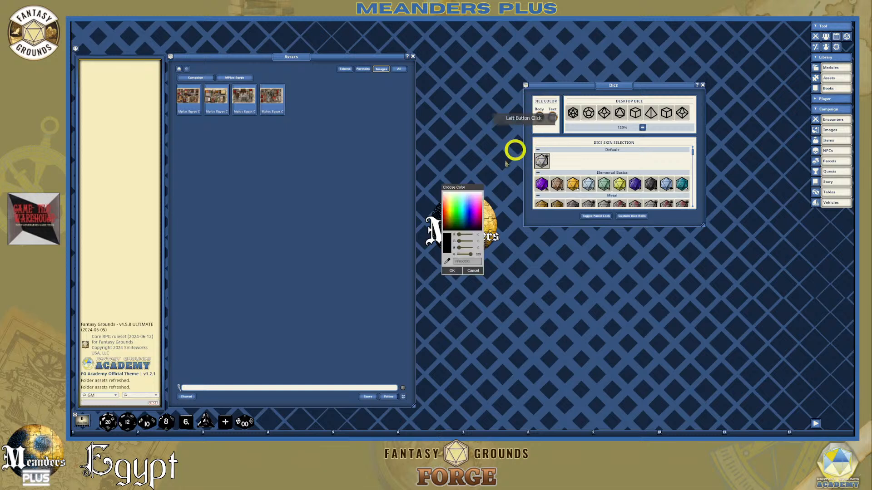
pyautogui.moveTo(463, 177); pyautogui.dragTo(336, 156)
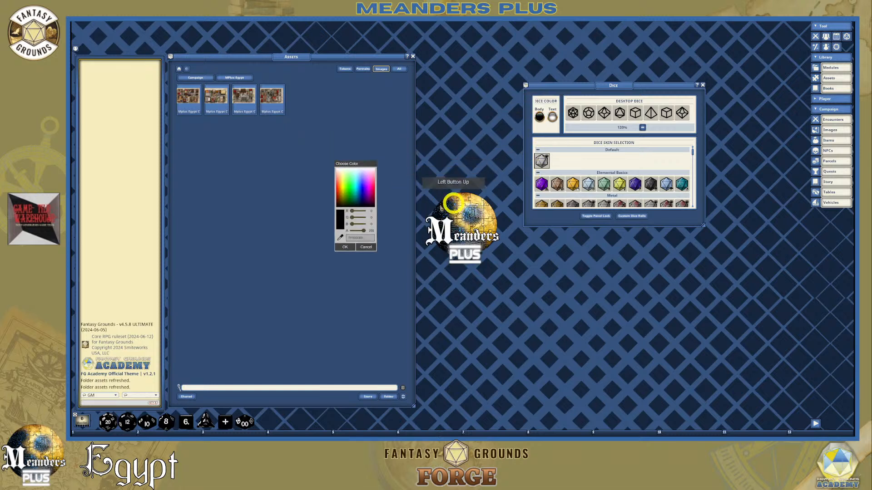
pyautogui.click(340, 237)
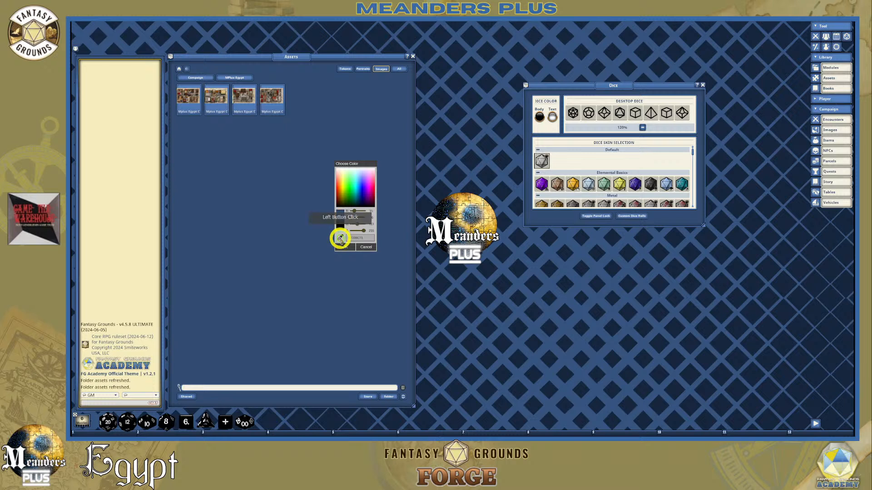
pyautogui.click(473, 199)
pyautogui.click(315, 298)
pyautogui.click(379, 317)
pyautogui.click(345, 246)
pyautogui.click(542, 140)
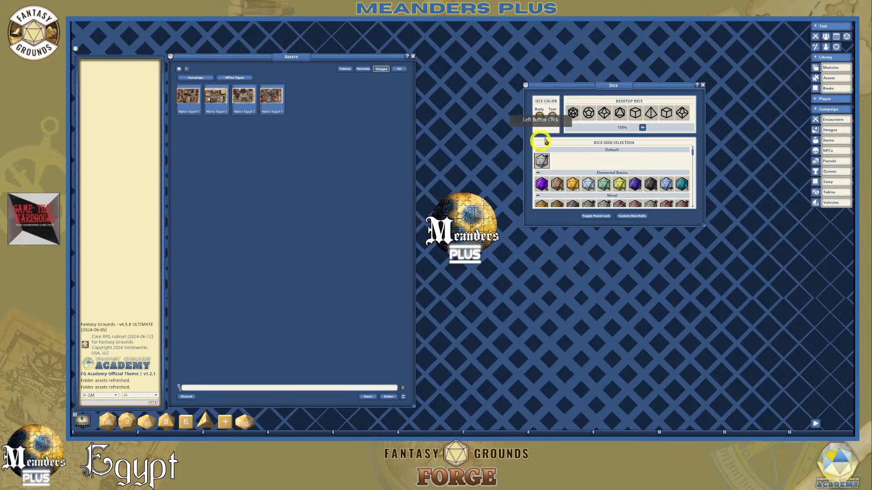
# Set the dice text color to a dark blue sampled from the Meanders Plus logo.
pyautogui.click(552, 117)
pyautogui.click(453, 191)
pyautogui.moveTo(453, 191); pyautogui.dragTo(367, 194)
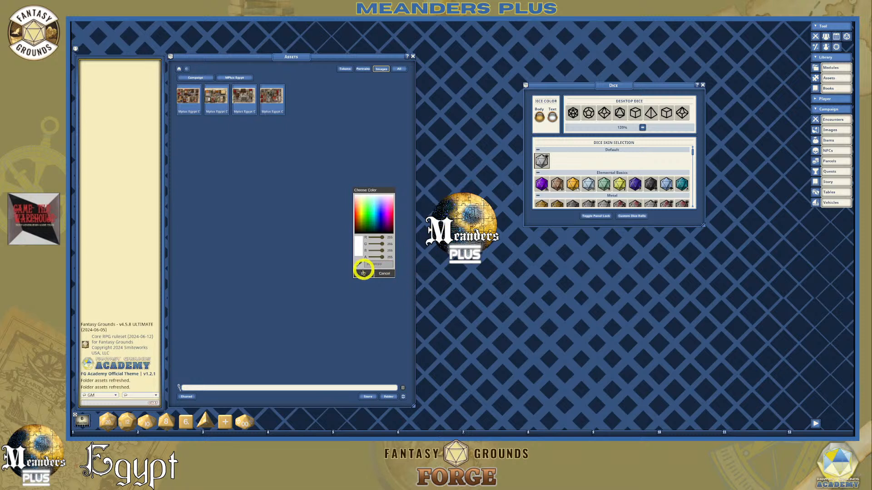
pyautogui.click(359, 264)
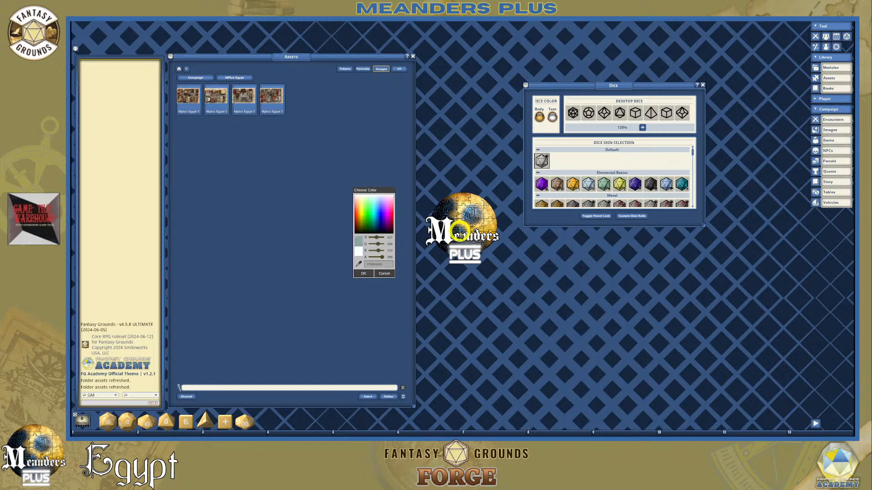
pyautogui.click(458, 231)
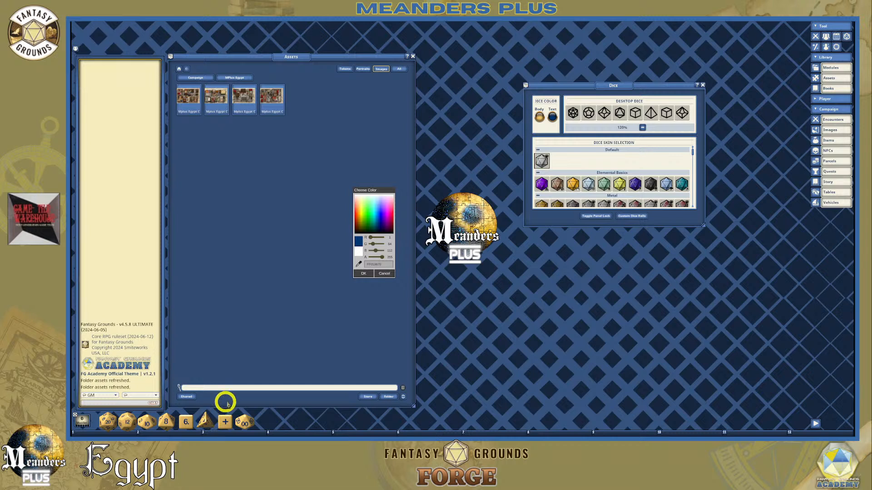
pyautogui.click(364, 273)
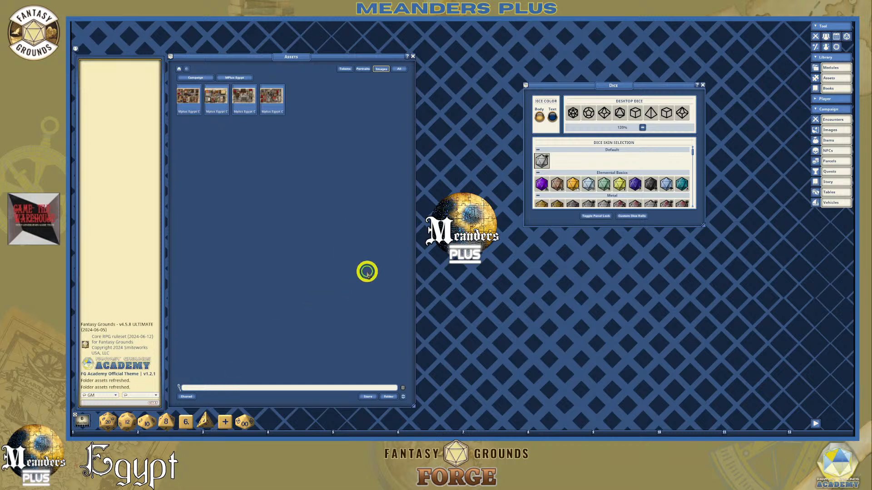
# Apply the first dice skin in the Knots of Fate group and close the dice settings.
pyautogui.moveTo(692, 150); pyautogui.dragTo(691, 202)
pyautogui.scroll(-6, 550, 184)
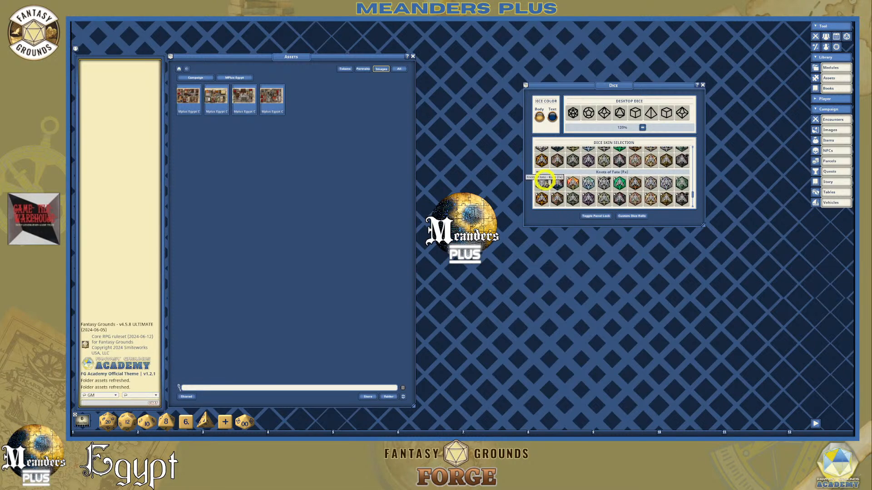
pyautogui.click(544, 181)
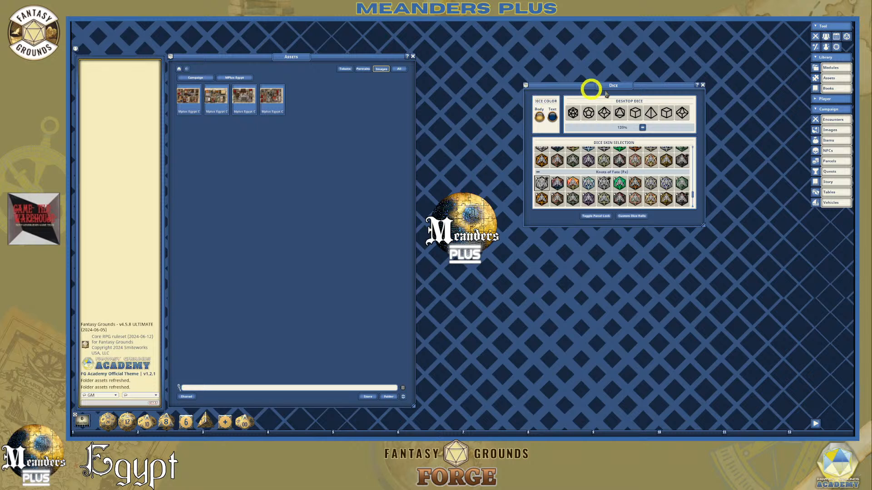
pyautogui.click(702, 85)
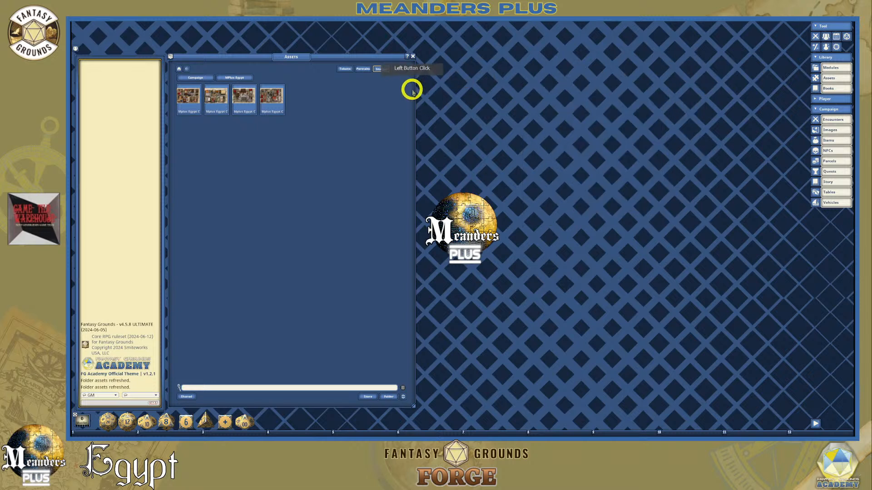
# Narrow the Assets window and exit the session back to the launcher.
pyautogui.moveTo(370, 99); pyautogui.dragTo(340, 99)
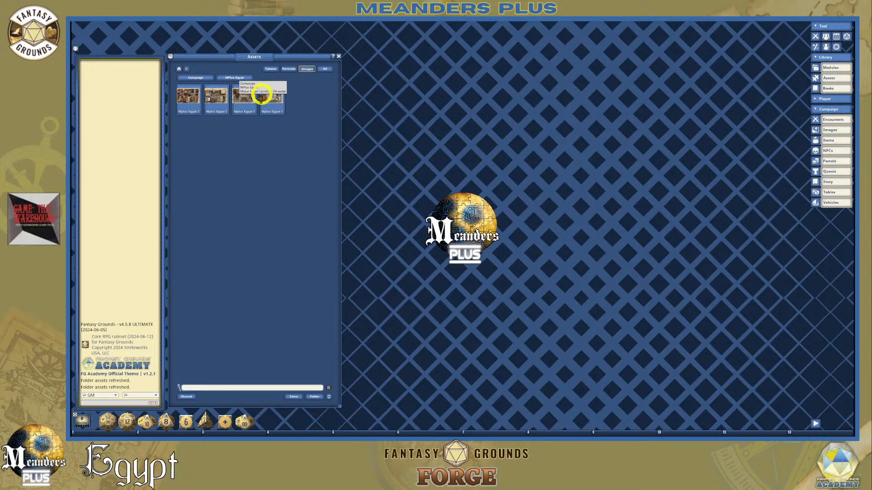
pyautogui.rightClick(386, 68)
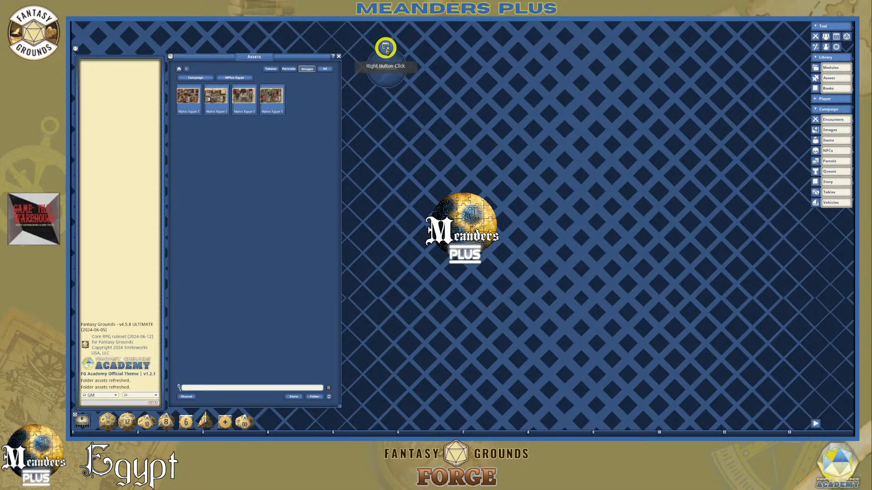
pyautogui.click(385, 48)
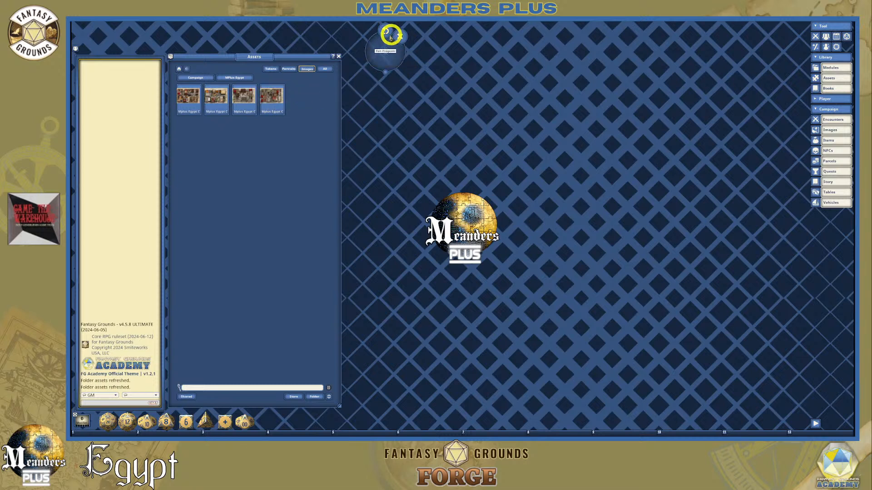
pyautogui.click(389, 68)
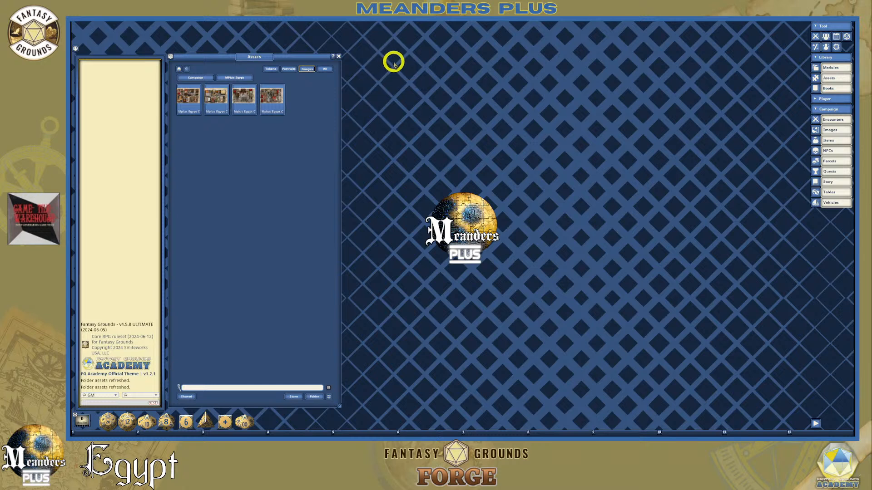
pyautogui.rightClick(386, 56)
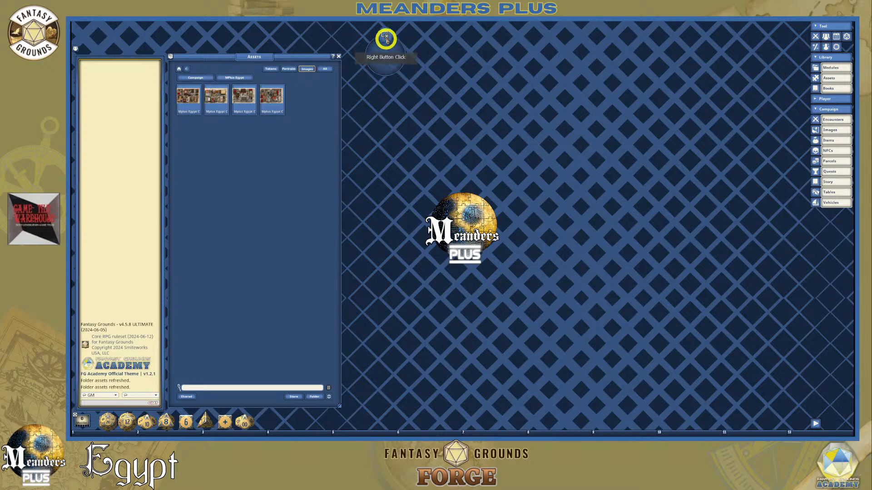
pyautogui.click(386, 33)
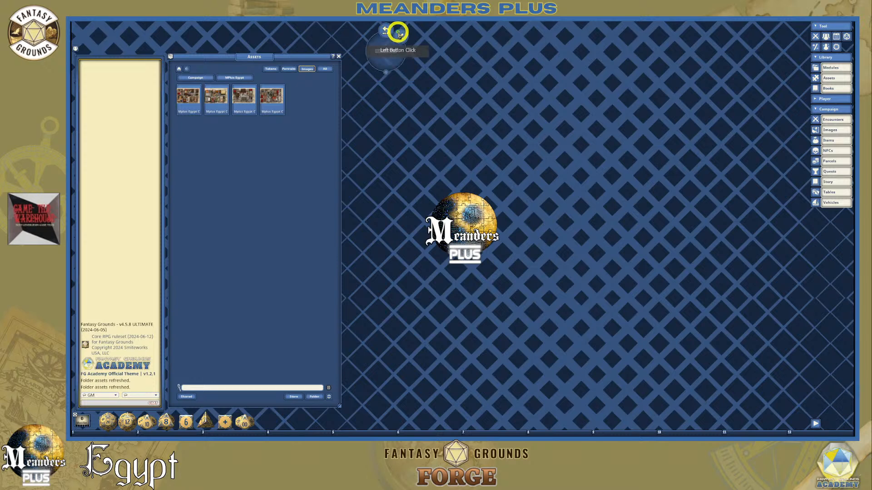
pyautogui.click(386, 31)
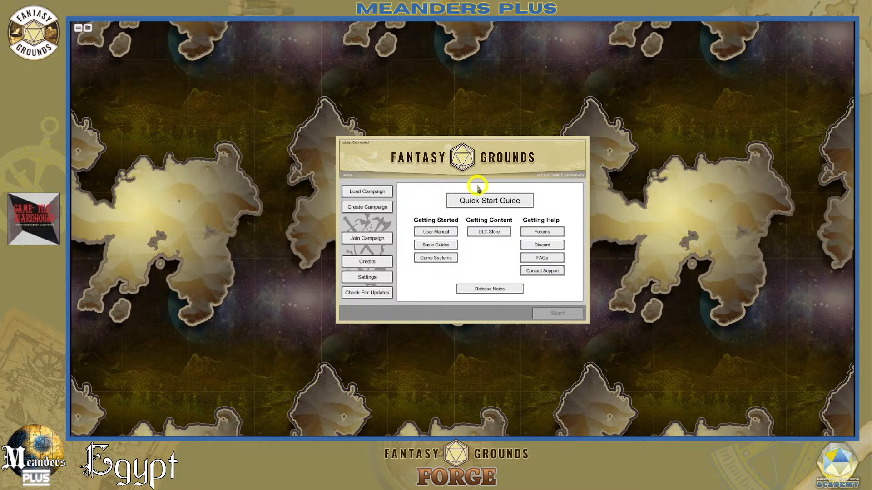
# Load the Meanders_Plus_Work campaign with the Theme: FGA extension, reviewing the extension list before starting it.
pyautogui.click(387, 192)
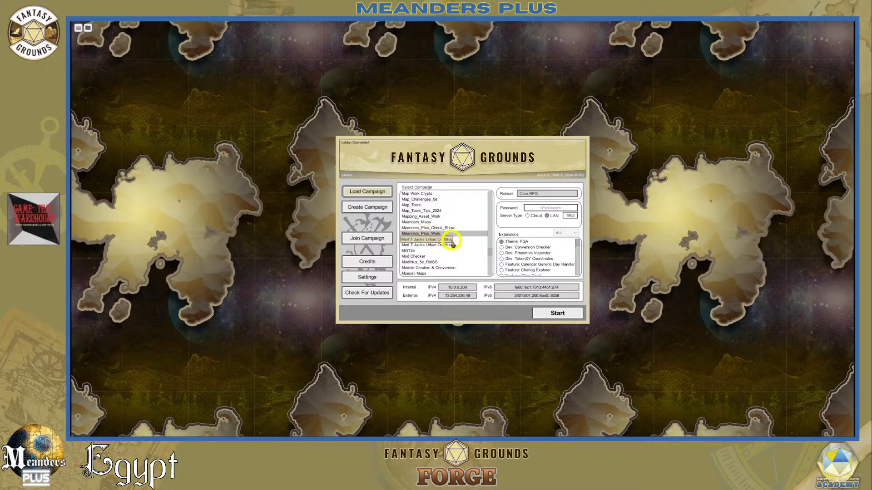
pyautogui.click(440, 227)
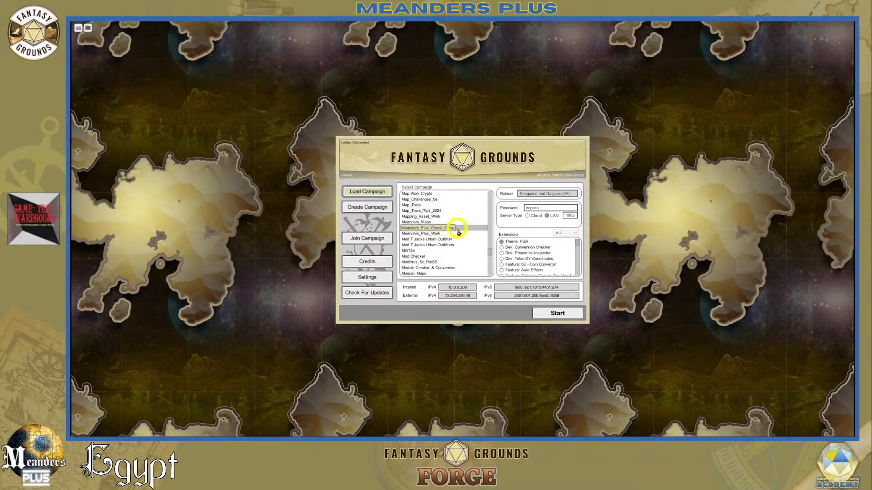
pyautogui.click(427, 234)
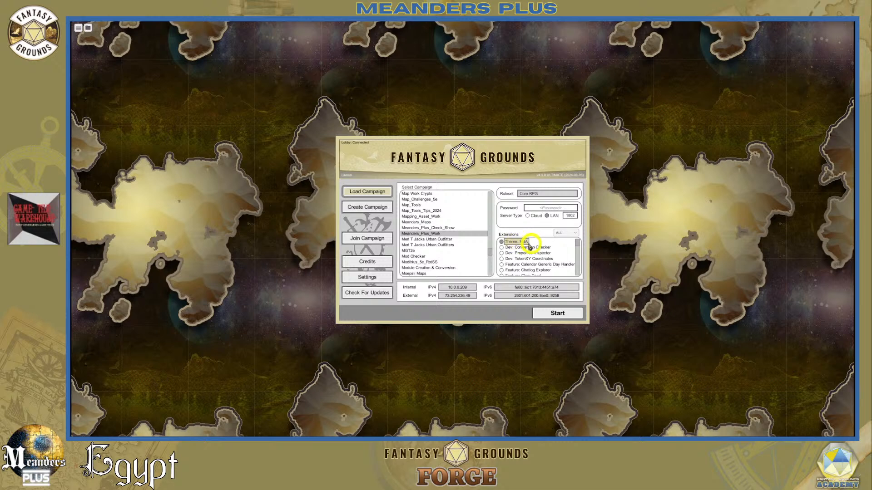
pyautogui.moveTo(576, 246); pyautogui.dragTo(576, 265)
pyautogui.moveTo(574, 250); pyautogui.dragTo(572, 229)
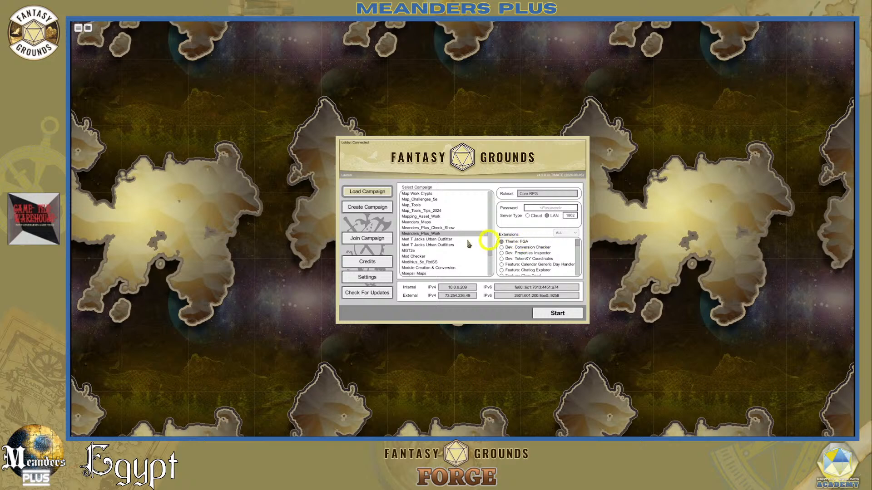
pyautogui.click(559, 313)
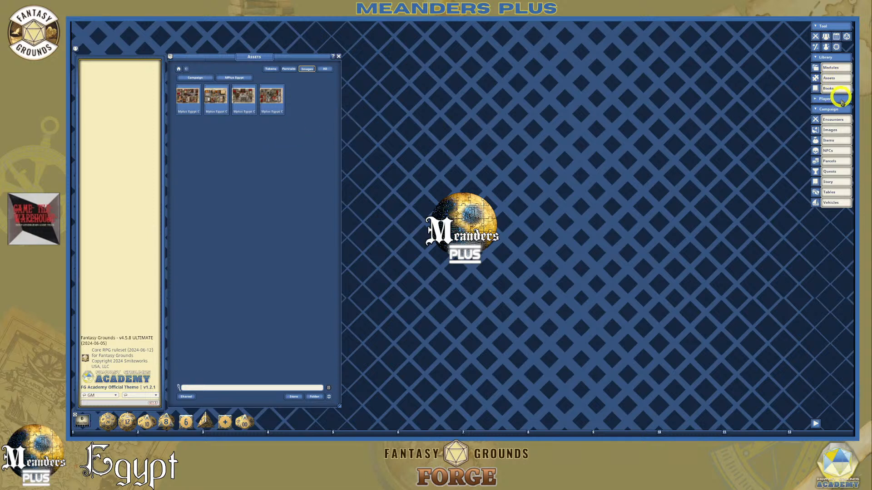
# Reopen the Assets window, return to its home level and restrict the listing to images.
pyautogui.click(816, 77)
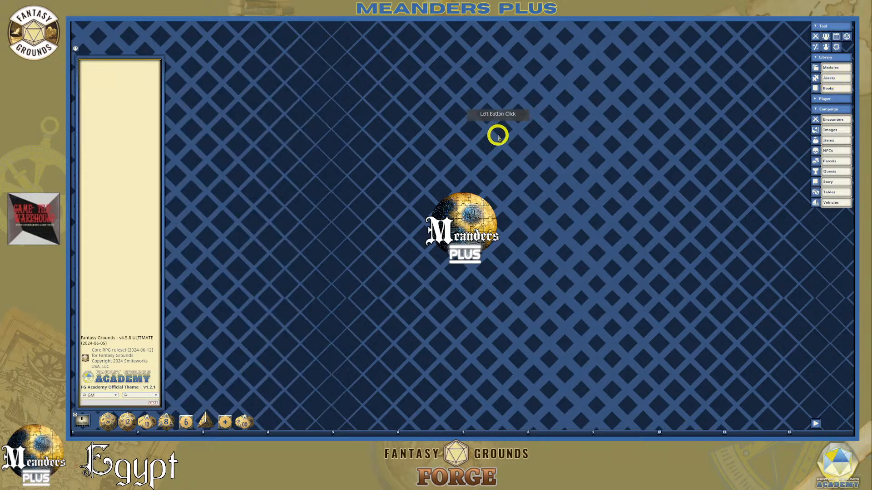
pyautogui.click(815, 79)
pyautogui.click(278, 117)
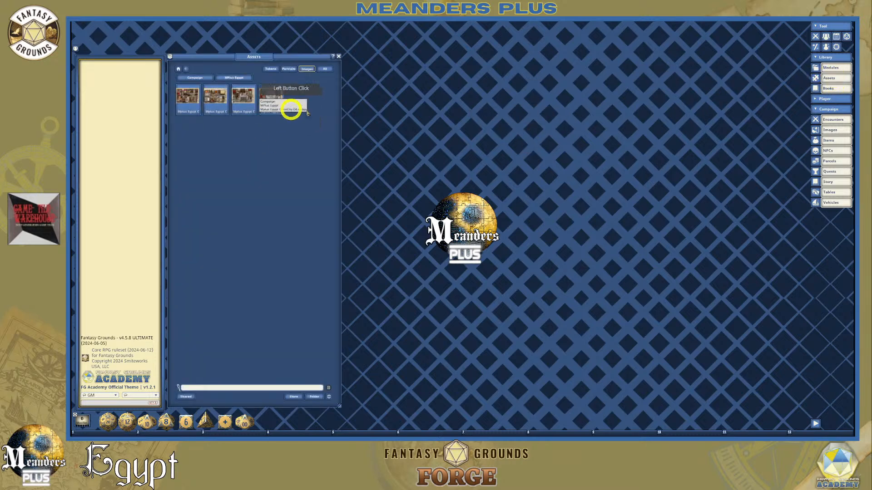
pyautogui.click(178, 70)
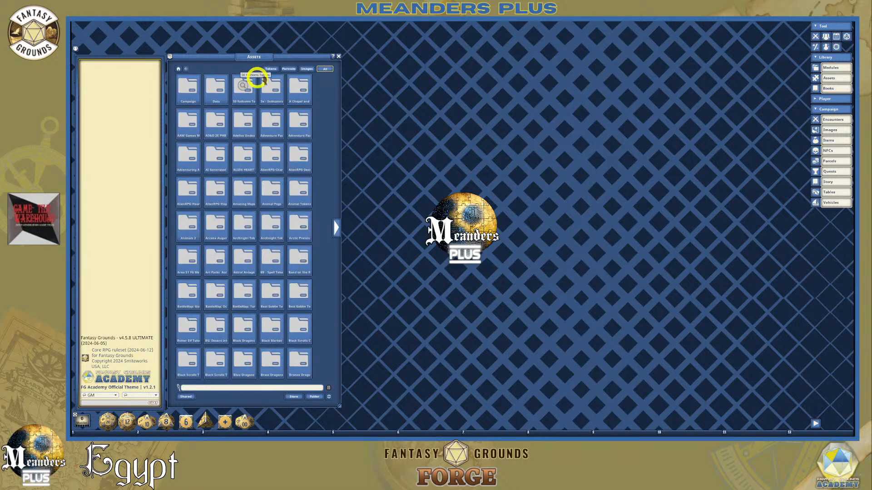
pyautogui.click(307, 69)
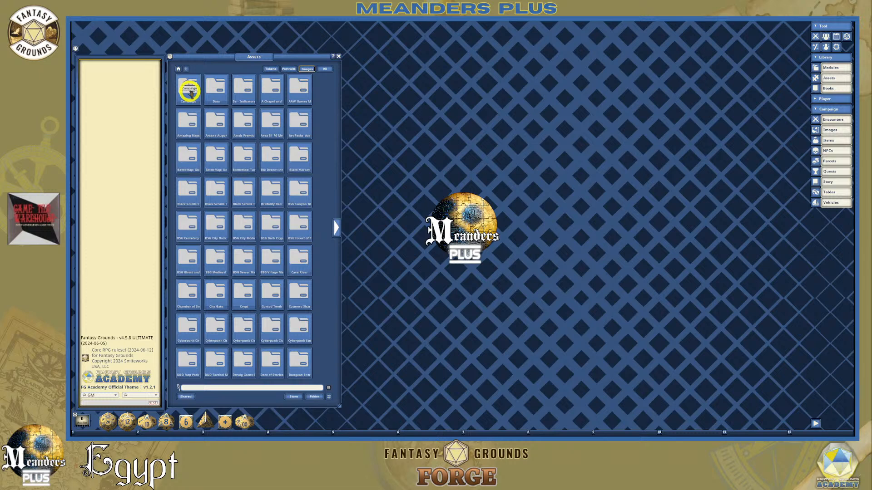
# Open the campaign's images folder in File Explorer and go into its Logos subfolder.
pyautogui.click(315, 398)
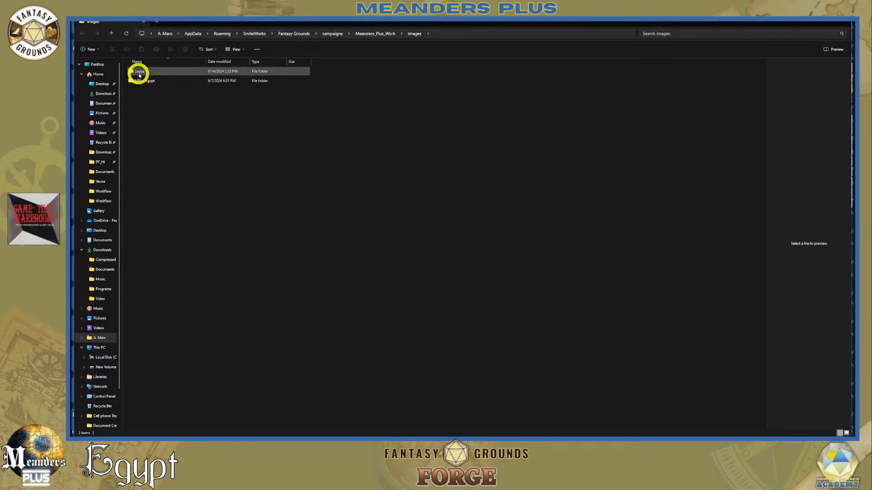
pyautogui.doubleClick(139, 76)
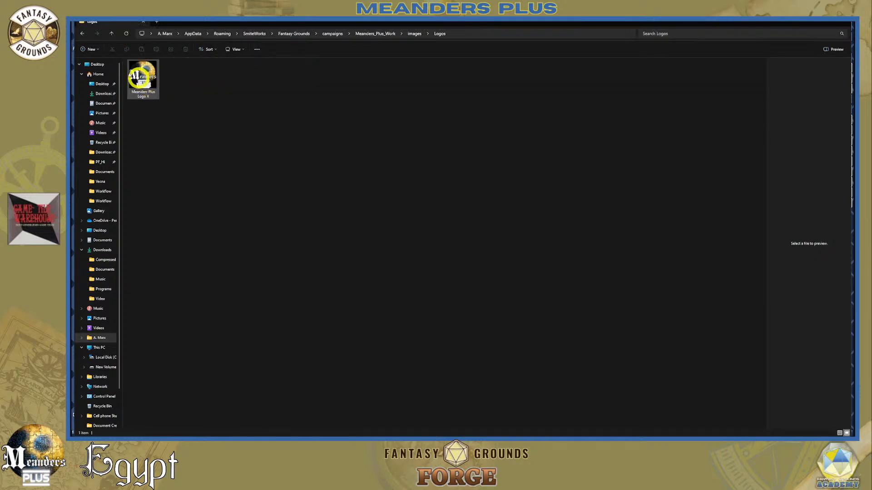
# Go back to the campaign's images folder and open its MPlus Egypt subfolder.
pyautogui.click(81, 34)
pyautogui.click(150, 84)
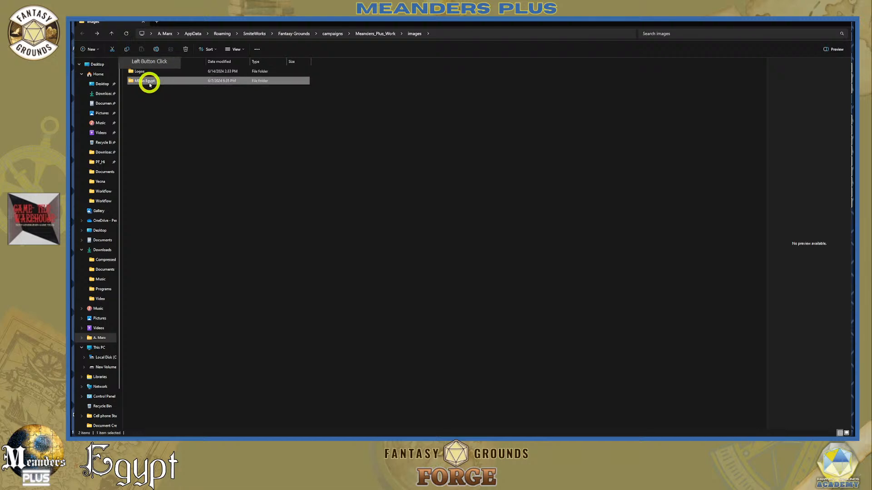
pyautogui.doubleClick(149, 84)
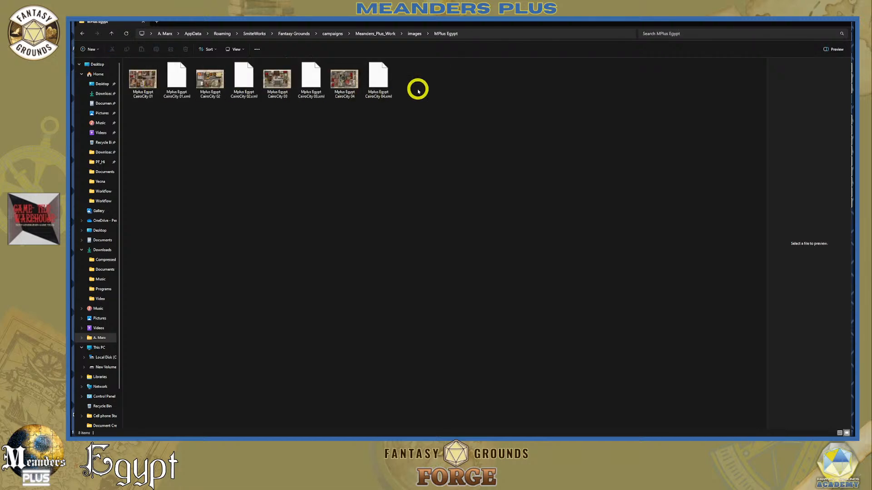
# Preview the XML files belonging to the CairoCity maps in the MPlus Egypt folder.
pyautogui.click(177, 79)
pyautogui.click(253, 86)
pyautogui.click(313, 85)
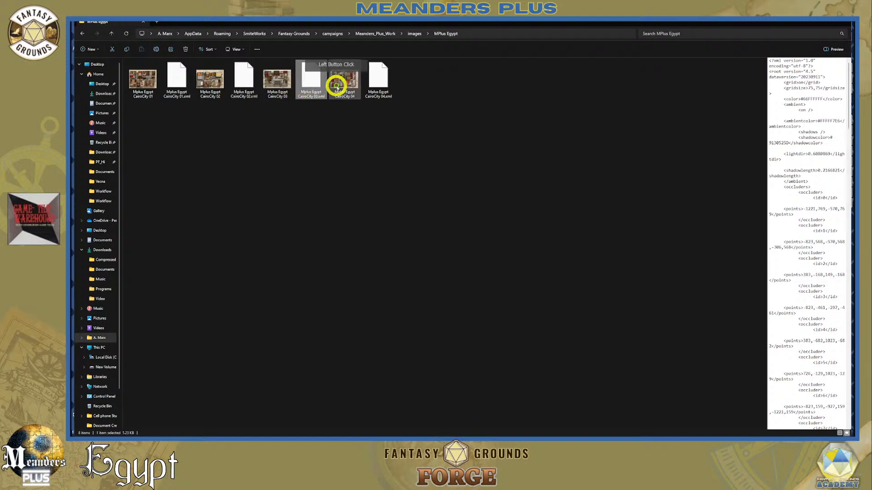
pyautogui.click(381, 81)
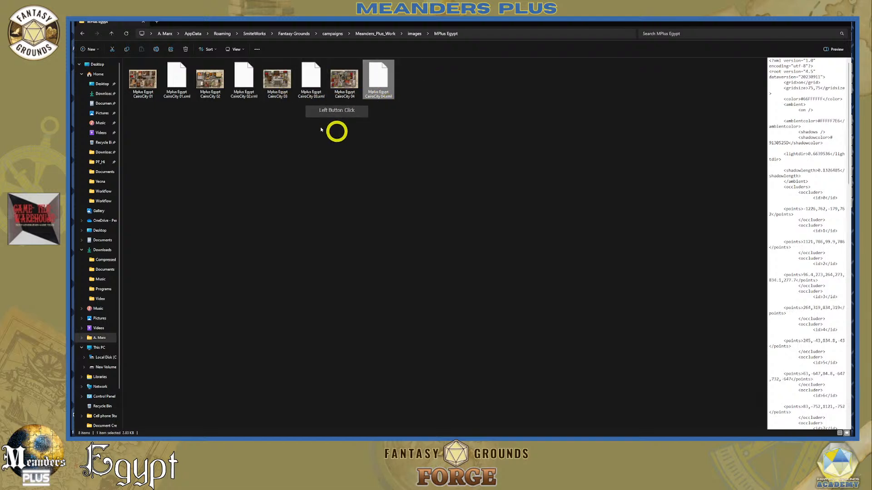
pyautogui.click(412, 98)
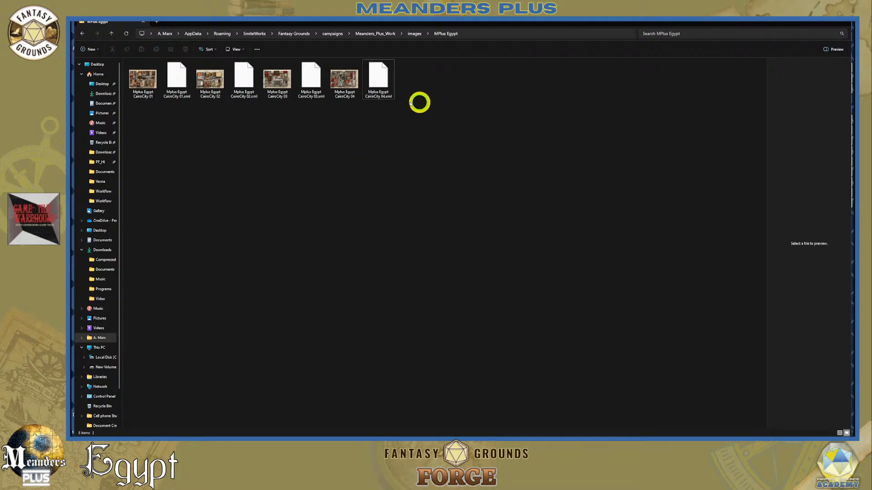
pyautogui.click(403, 134)
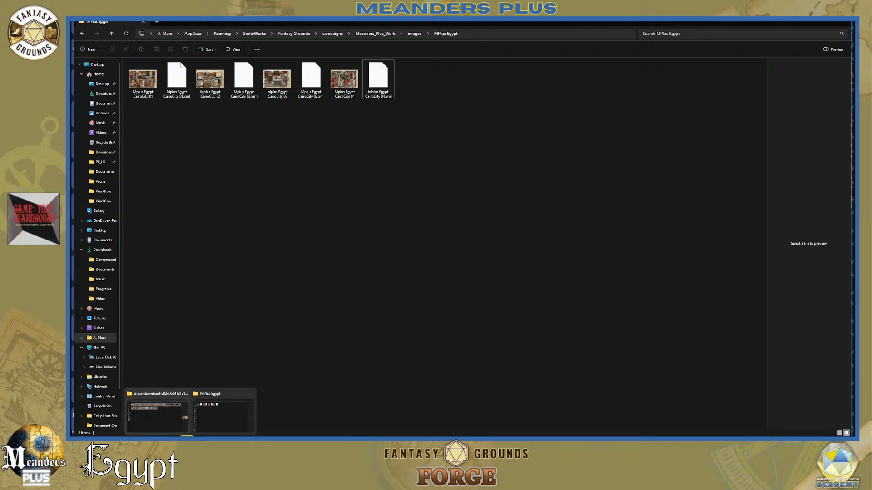
# Copy all Egypt map images from the drive-download folder into the campaign's MPlus Egypt folder, skipping files with the same names.
pyautogui.click(156, 420)
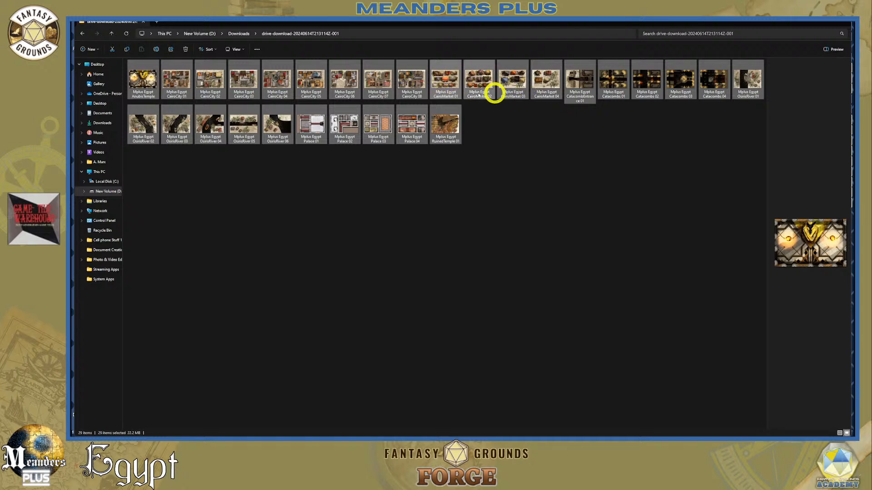
pyautogui.rightClick(307, 78)
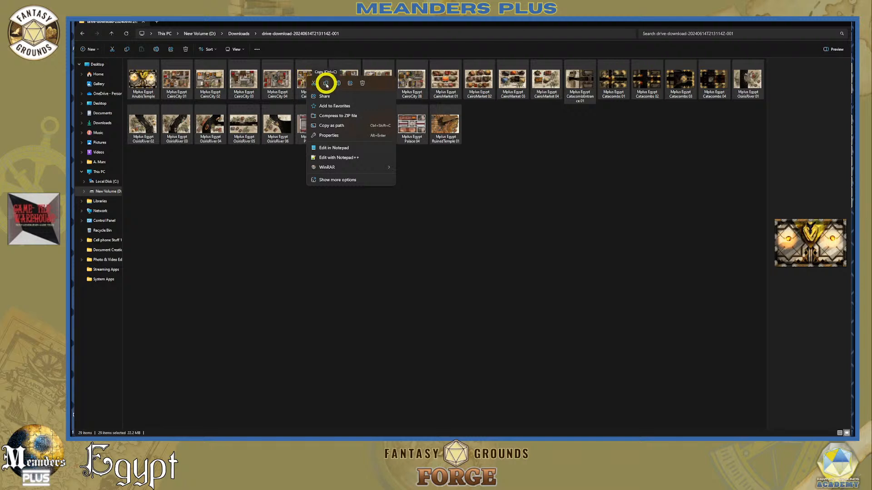
pyautogui.click(326, 84)
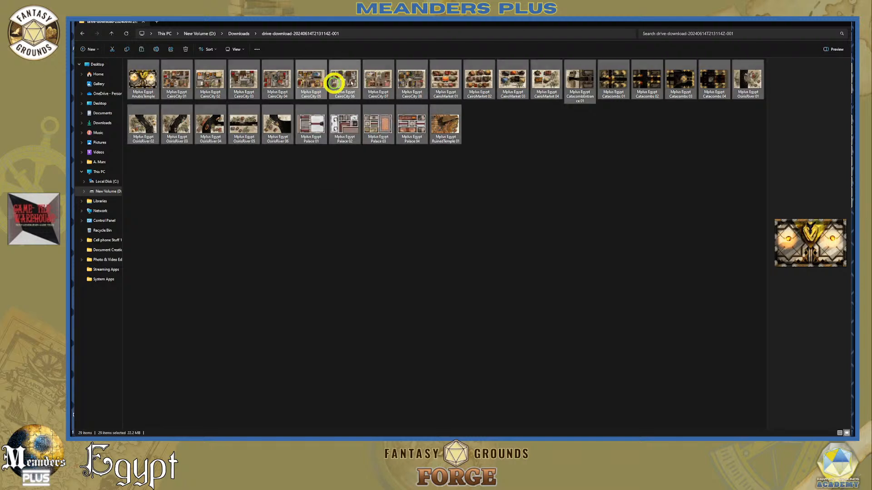
pyautogui.click(800, 24)
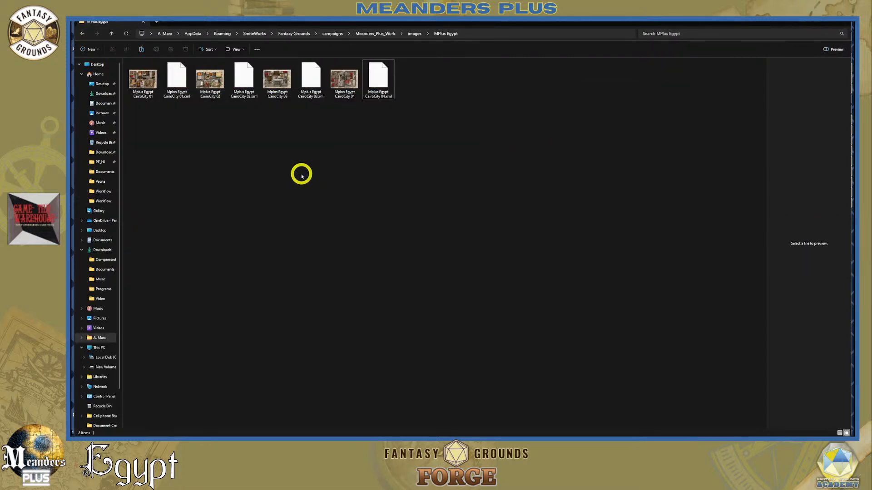
pyautogui.hotkey('ctrl', 'v')
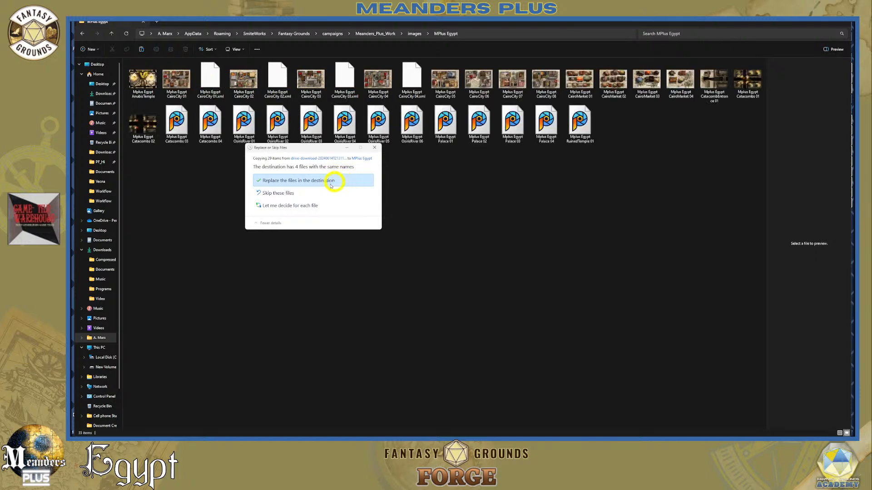
pyautogui.click(289, 195)
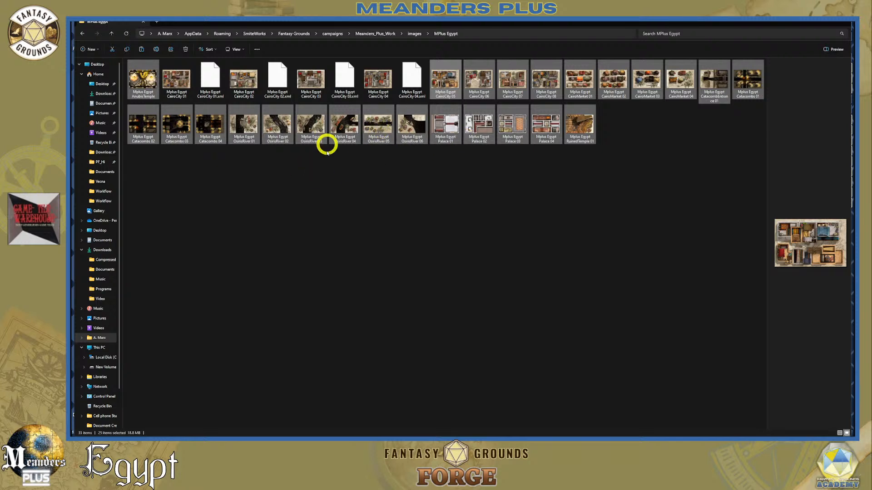
pyautogui.click(342, 165)
pyautogui.click(342, 165)
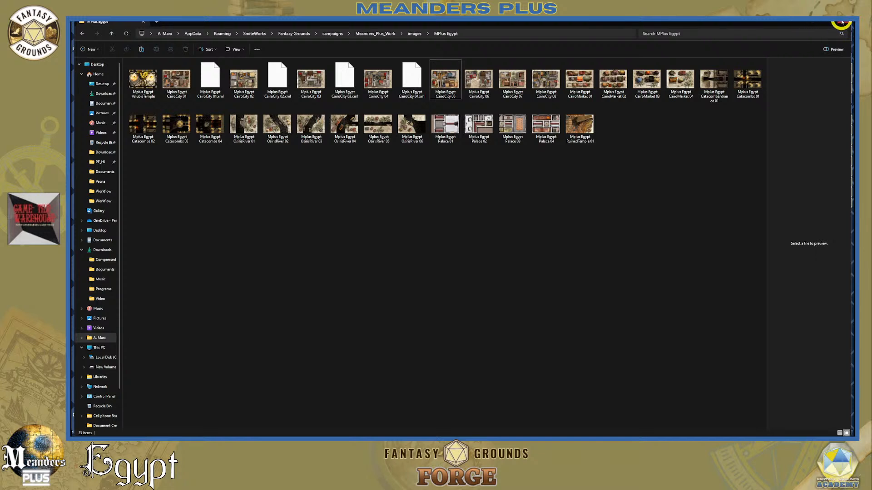
# Return to Fantasy Grounds, refresh the assets, and show the campaign's MPlus Egypt folder in a wider Assets window.
pyautogui.click(842, 22)
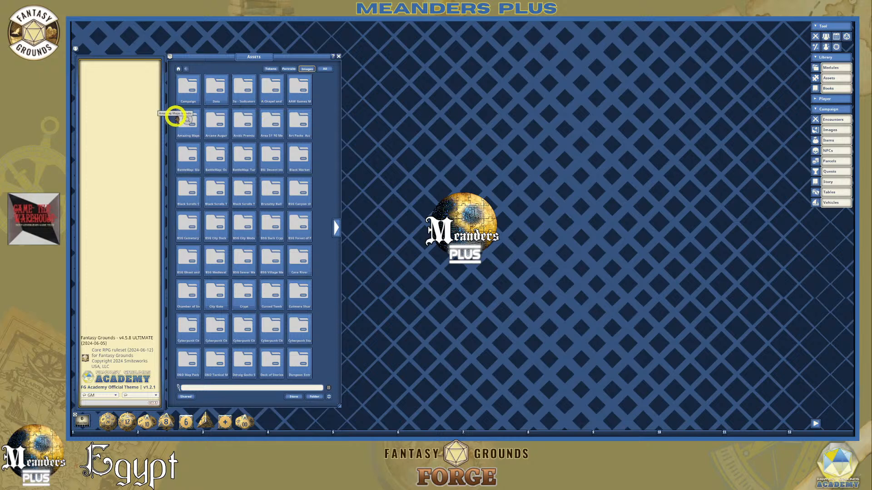
pyautogui.click(328, 398)
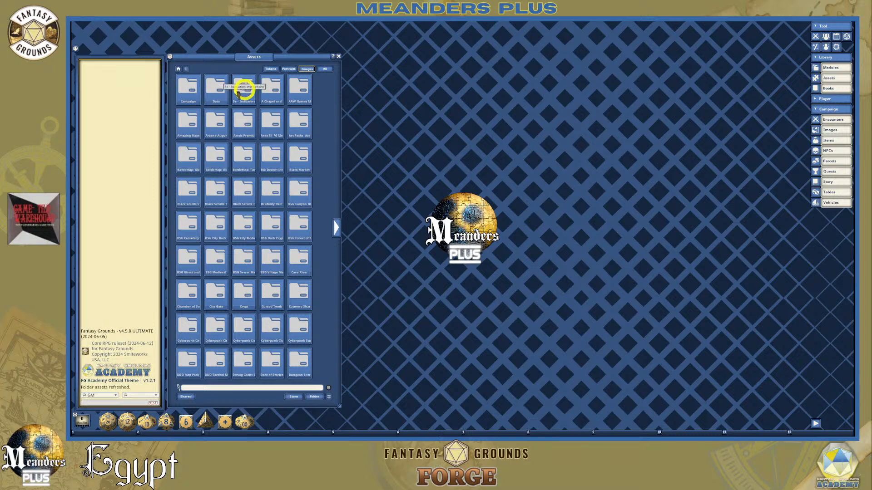
pyautogui.click(185, 90)
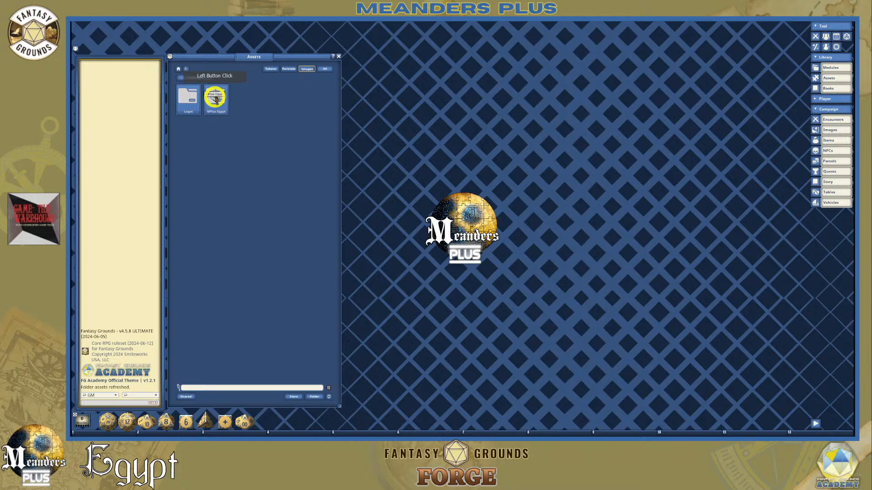
pyautogui.click(215, 97)
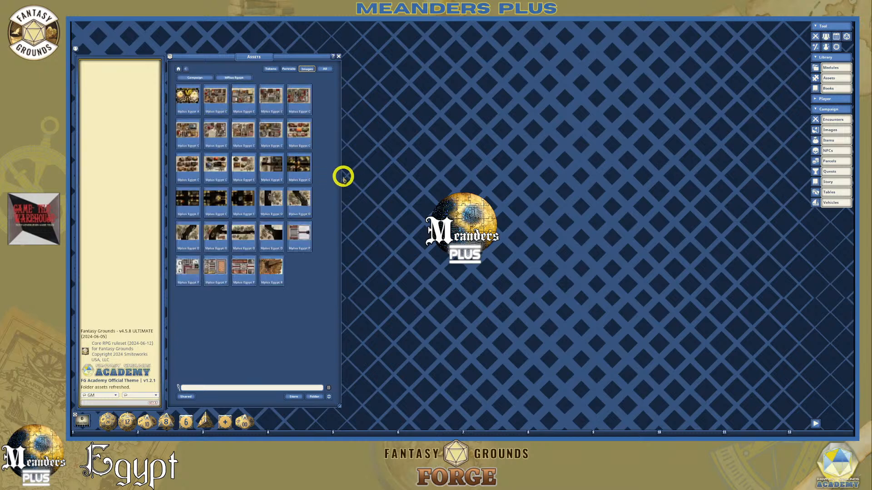
pyautogui.moveTo(342, 176); pyautogui.dragTo(388, 175)
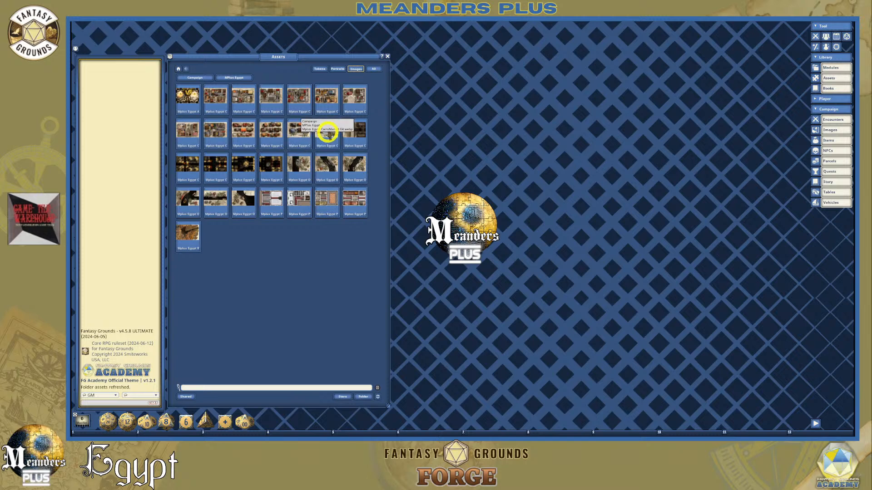
# Preview the AnubisTemple map and place its preview window beside the Assets window, level with its upper edge.
pyautogui.click(187, 97)
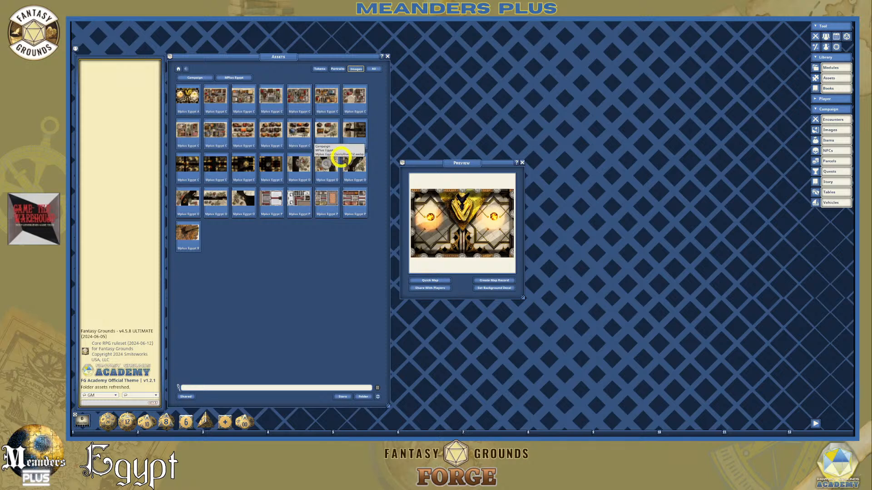
pyautogui.moveTo(455, 158); pyautogui.dragTo(451, 64)
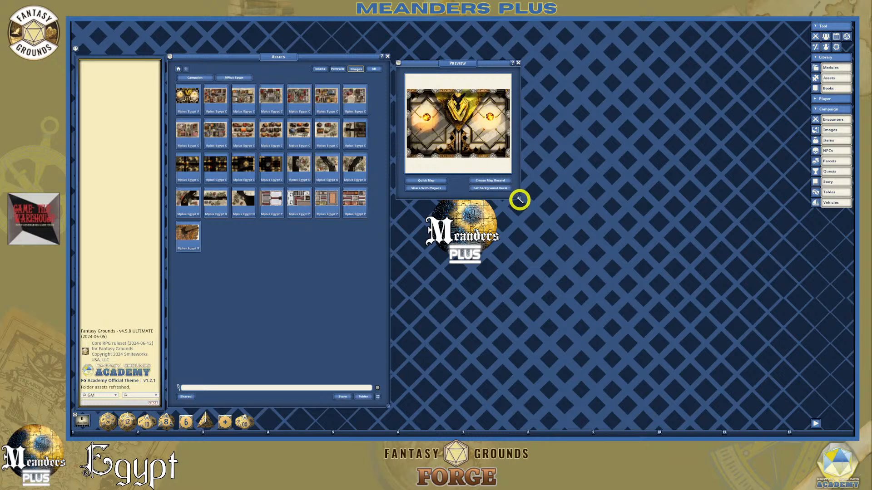
pyautogui.moveTo(442, 65); pyautogui.dragTo(438, 54)
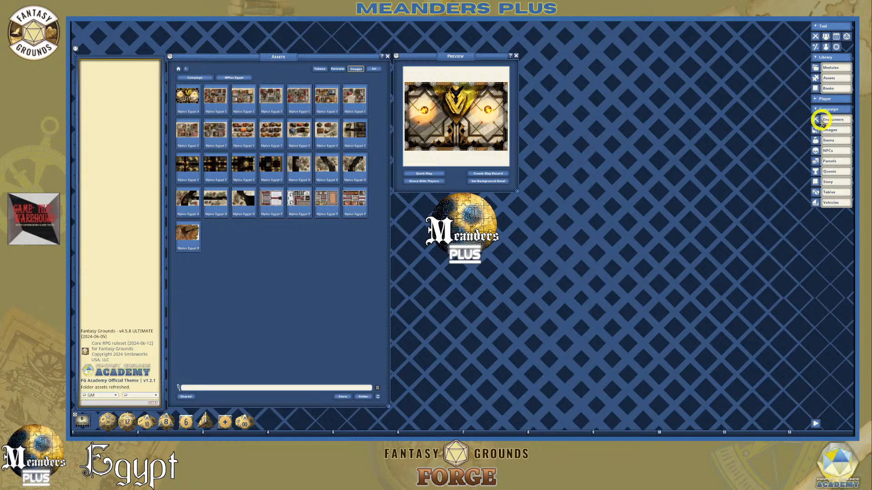
# Open the campaign's Images list beside the preview and add an image group named Cairo City.
pyautogui.click(842, 130)
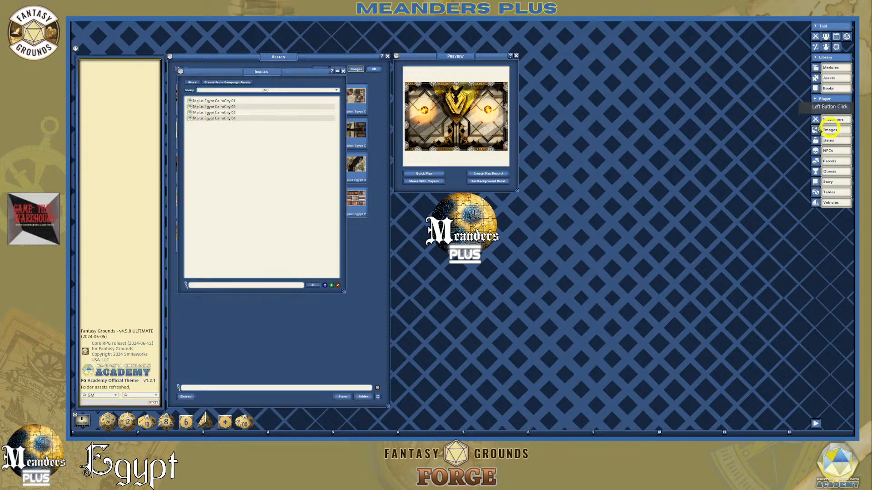
pyautogui.moveTo(264, 75); pyautogui.dragTo(634, 75)
pyautogui.click(634, 73)
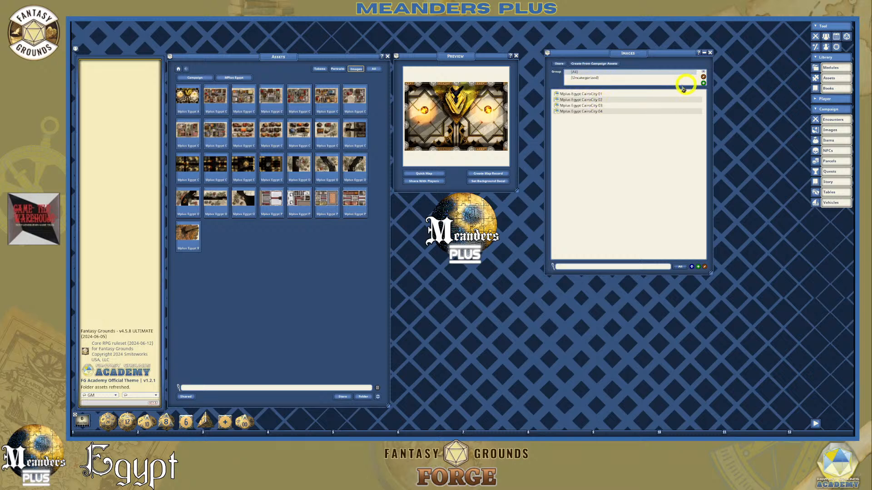
pyautogui.click(702, 79)
pyautogui.click(703, 79)
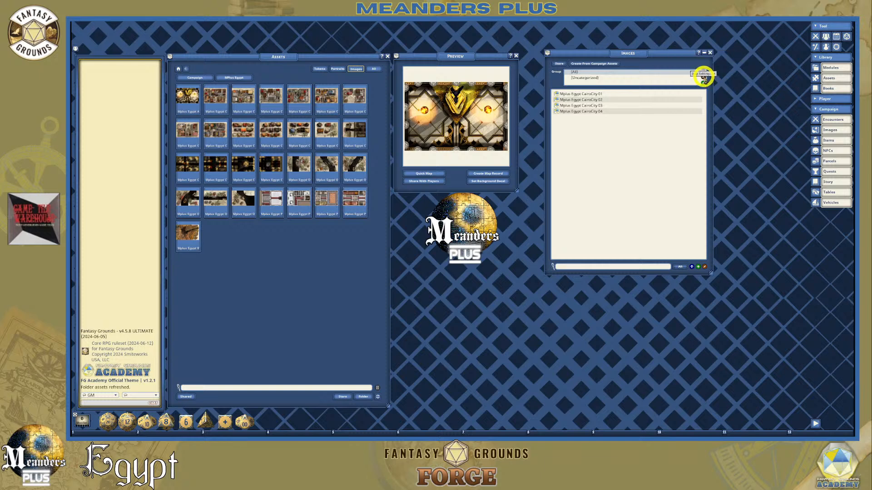
pyautogui.click(703, 82)
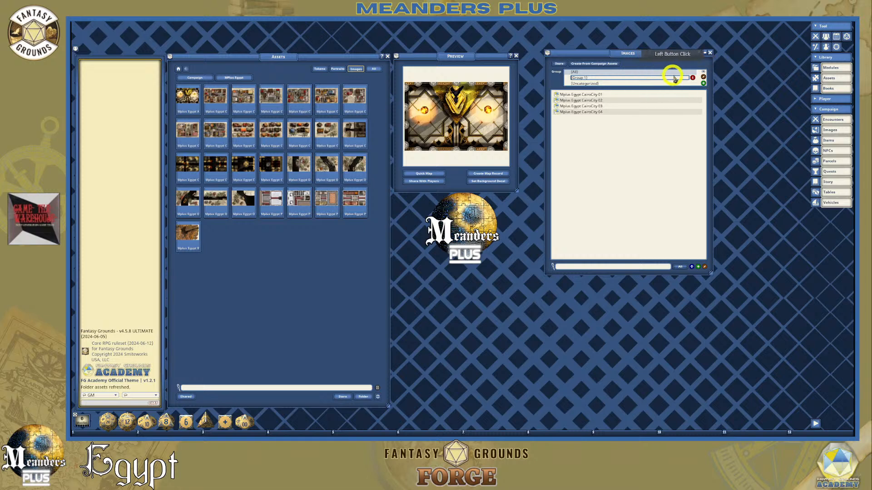
pyautogui.moveTo(594, 78); pyautogui.dragTo(569, 79)
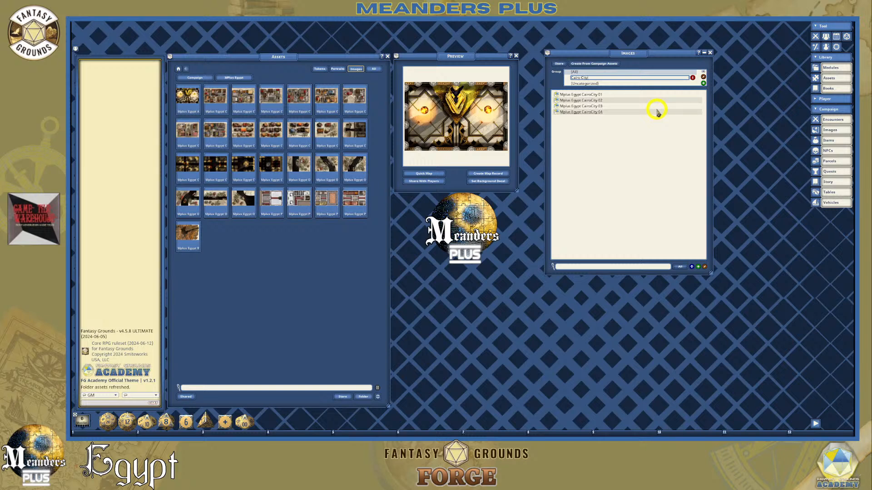
pyautogui.press('Return')
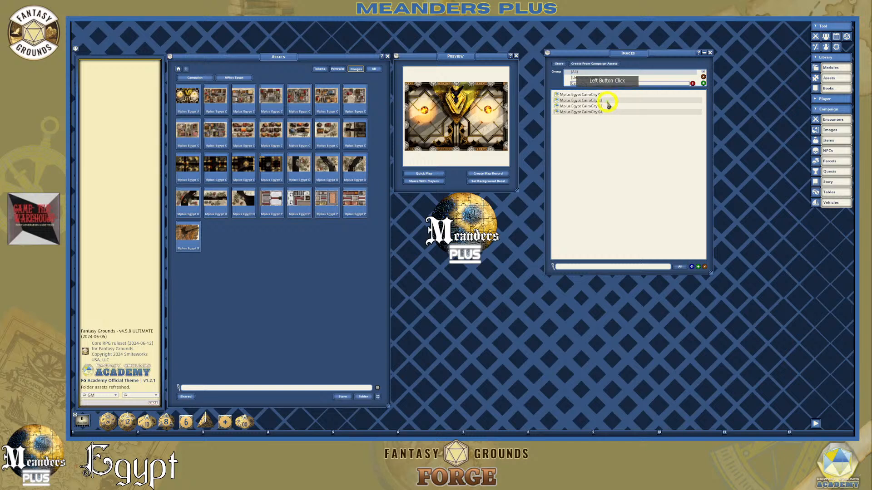
# Assign the four CairoCity map records to the Cairo City group, finish group editing and filter the list by that group.
pyautogui.click(575, 85)
pyautogui.moveTo(574, 85); pyautogui.dragTo(700, 113)
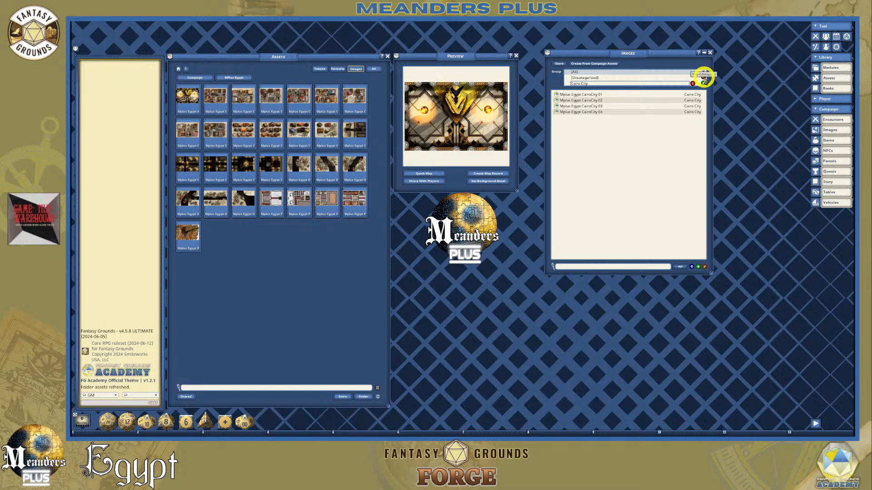
pyautogui.click(703, 78)
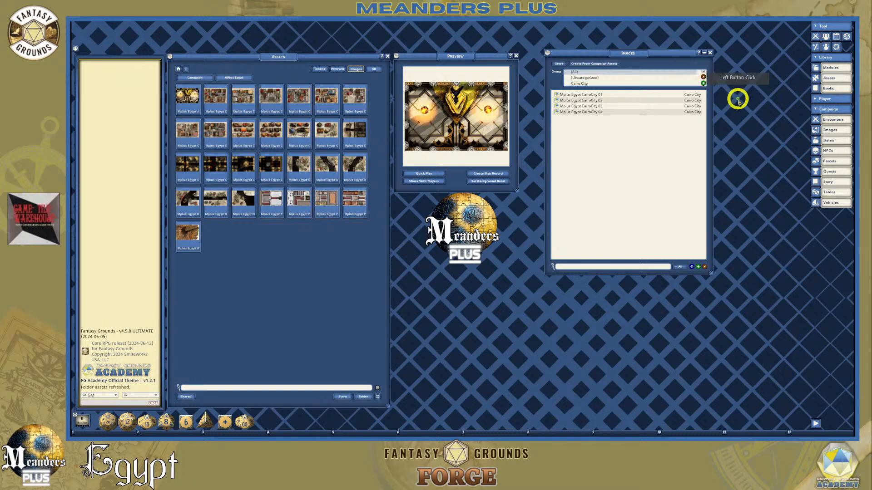
pyautogui.click(586, 85)
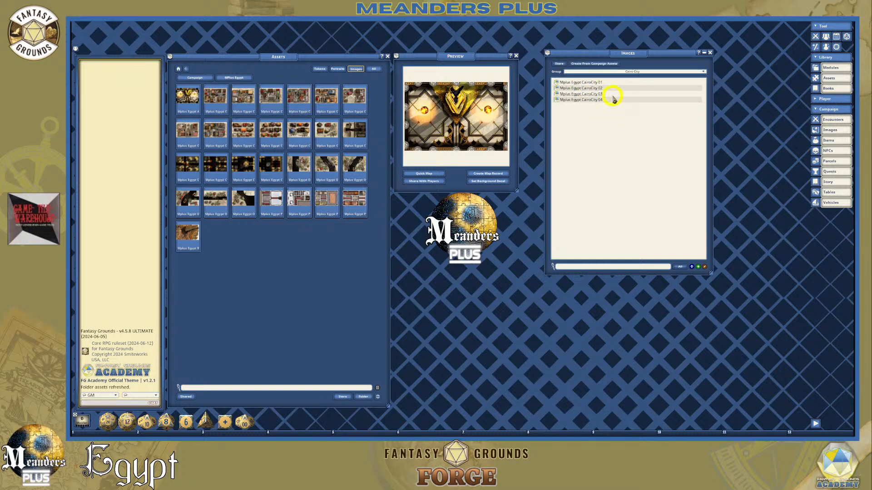
# Add another image group named Egypt Temple.
pyautogui.click(704, 71)
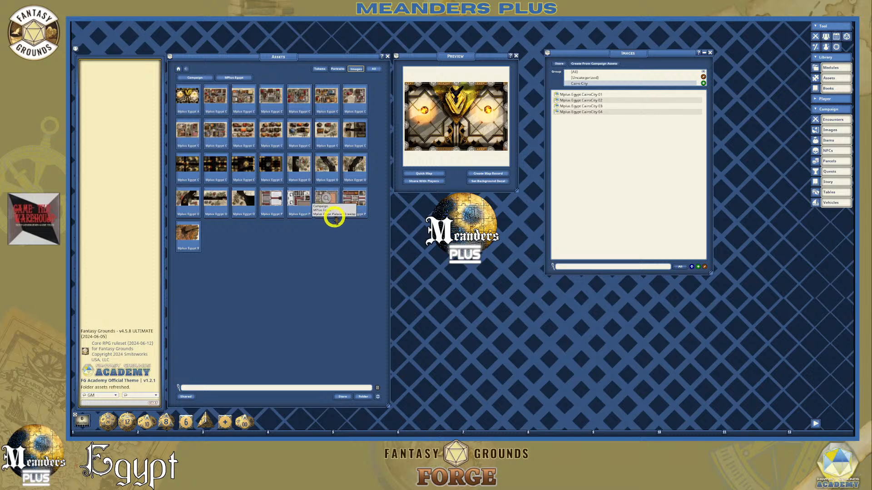
pyautogui.click(703, 83)
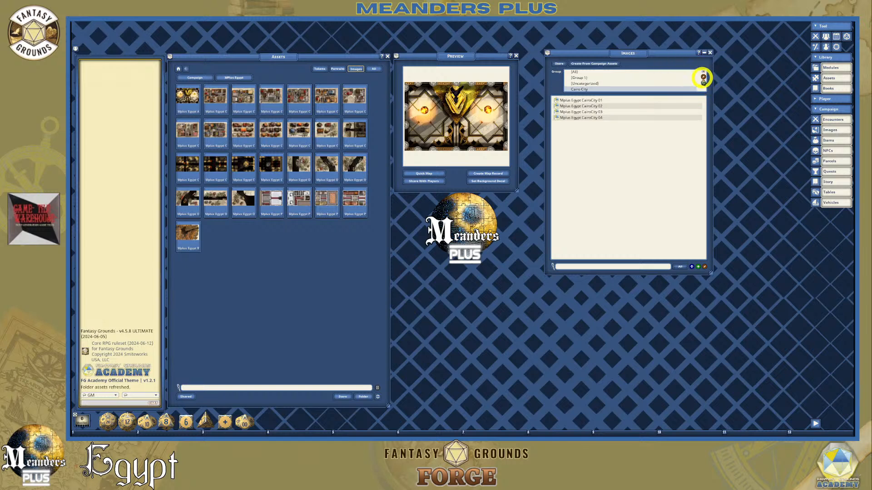
pyautogui.moveTo(619, 79); pyautogui.dragTo(570, 78)
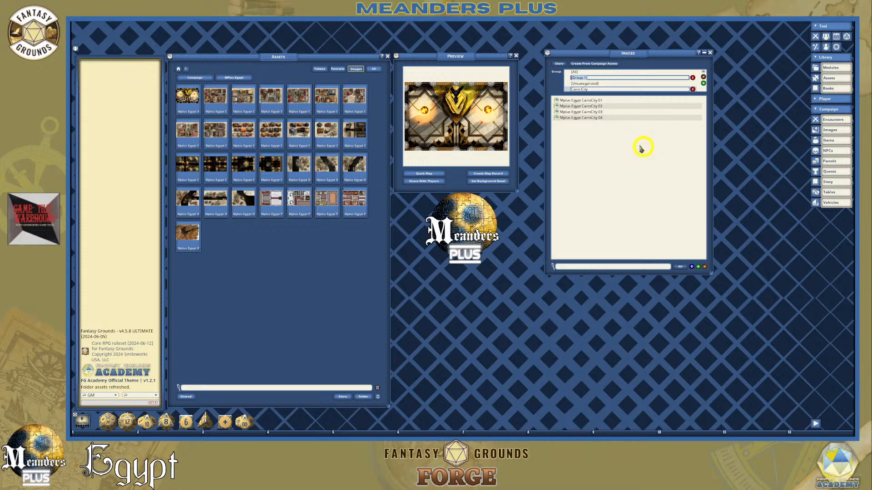
pyautogui.moveTo(194, 114); pyautogui.dragTo(579, 100)
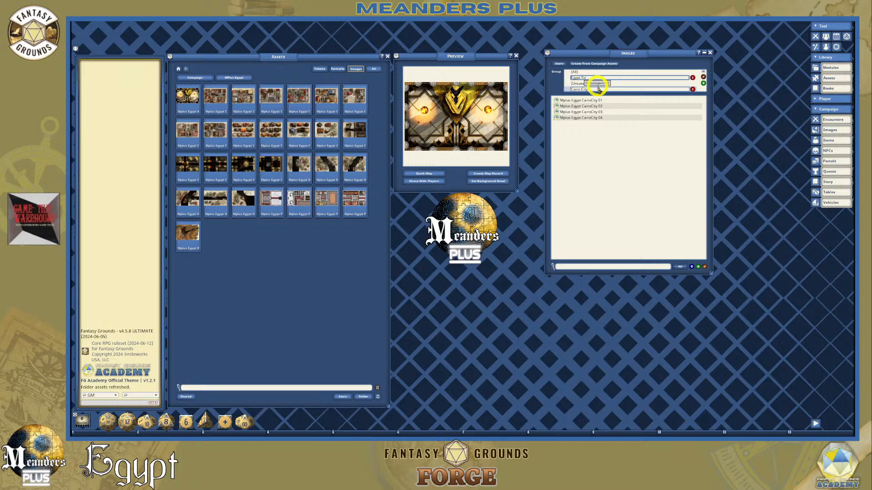
pyautogui.moveTo(599, 88)
pyautogui.mouseDown()
pyautogui.moveTo(627, 91)
pyautogui.moveTo(593, 88)
pyautogui.mouseUp()
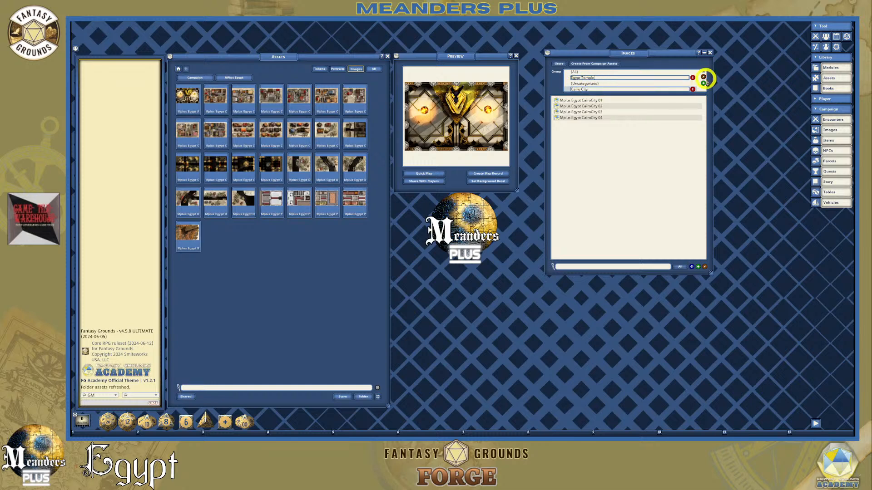
# Filter the image list by the Egypt Temple group, add the AnubisTemple and RuinedTemple 01 maps to it, and close the opened map.
pyautogui.click(704, 78)
pyautogui.moveTo(583, 90); pyautogui.dragTo(588, 87)
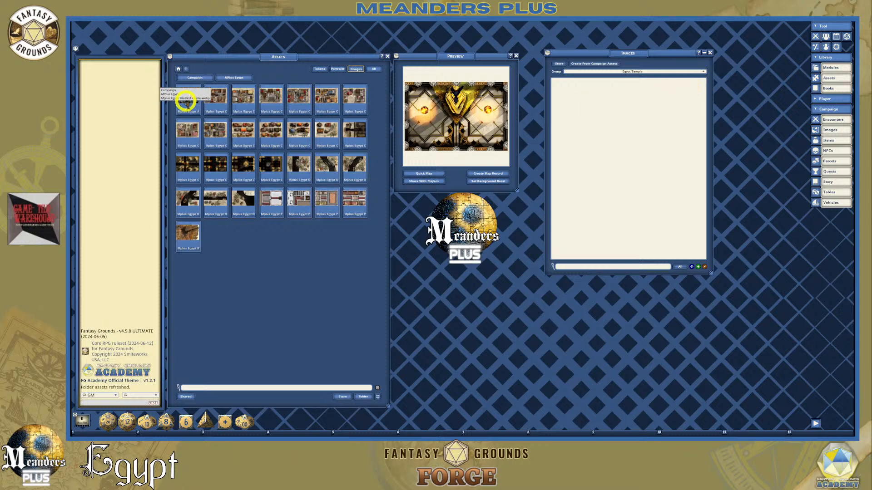
pyautogui.moveTo(187, 101); pyautogui.dragTo(580, 101)
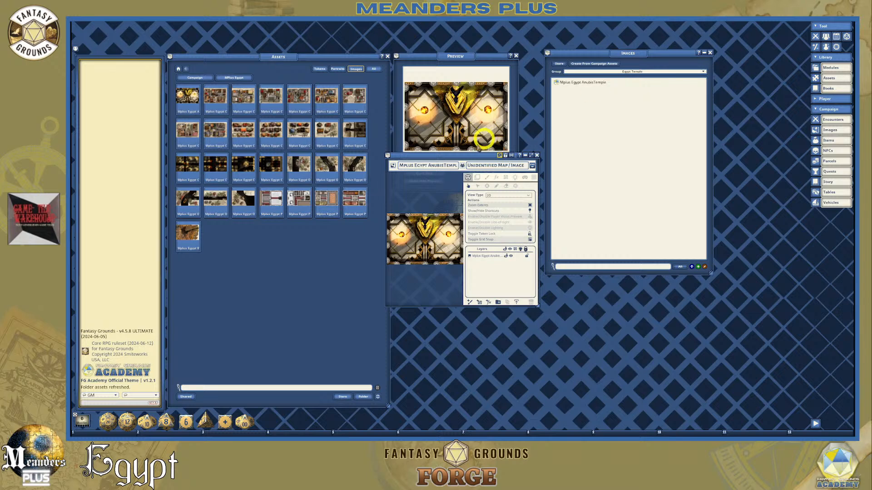
pyautogui.moveTo(184, 239); pyautogui.dragTo(618, 123)
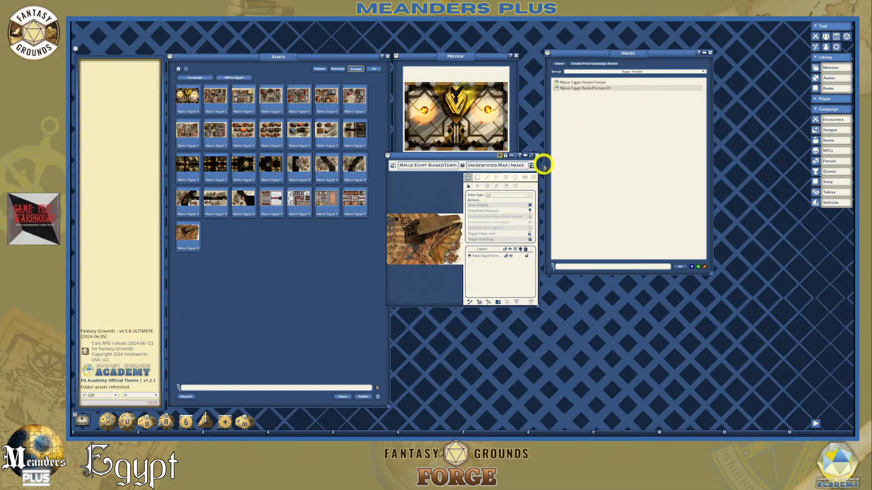
pyautogui.click(537, 156)
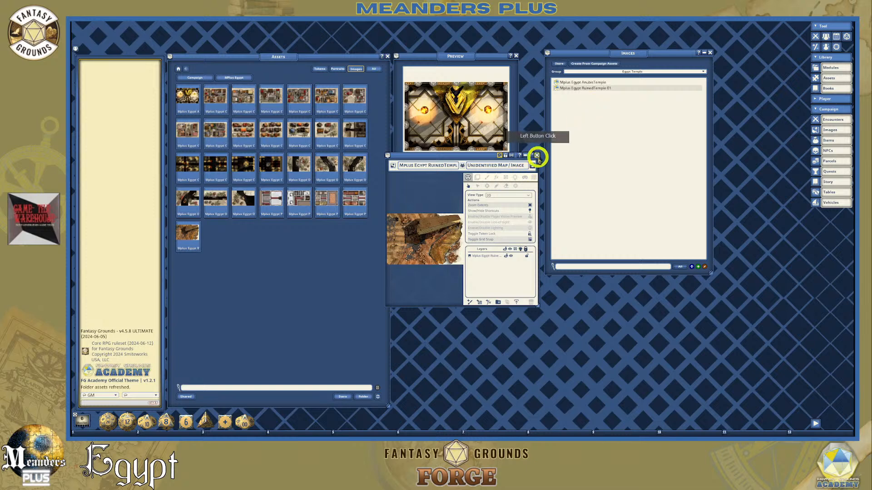
pyautogui.click(537, 155)
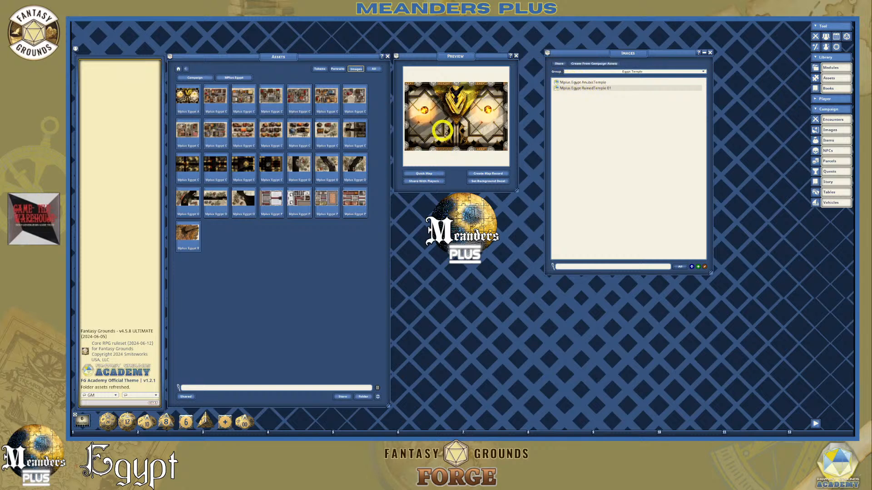
# Close the asset preview, open the AnubisTemple map record from the Images list, and close the list.
pyautogui.click(516, 56)
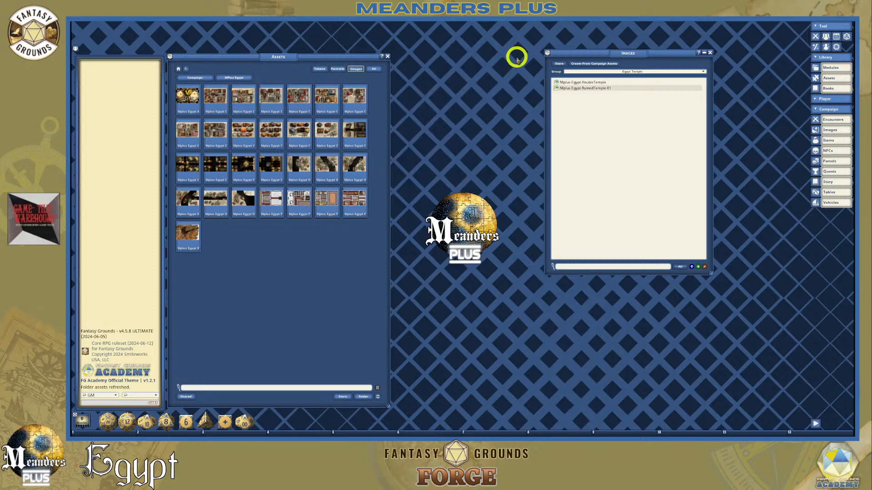
pyautogui.moveTo(616, 53); pyautogui.dragTo(467, 63)
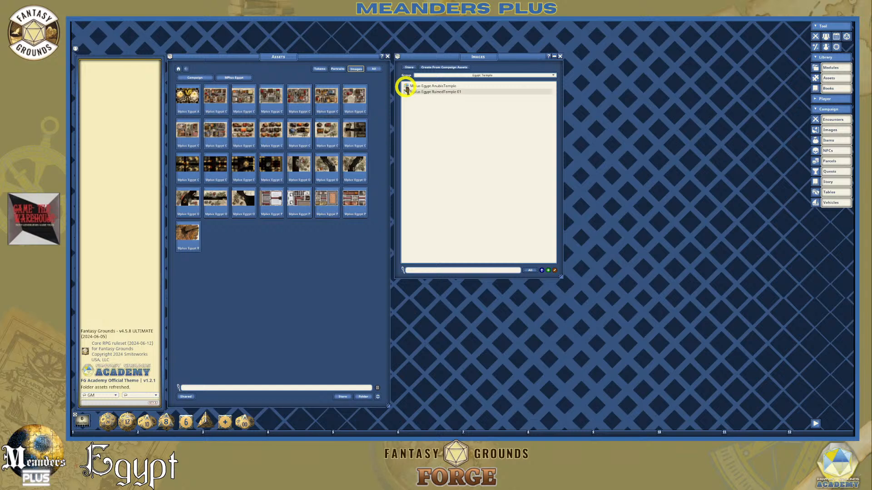
pyautogui.click(405, 87)
pyautogui.moveTo(454, 154); pyautogui.dragTo(570, 59)
pyautogui.click(560, 57)
pyautogui.click(680, 206)
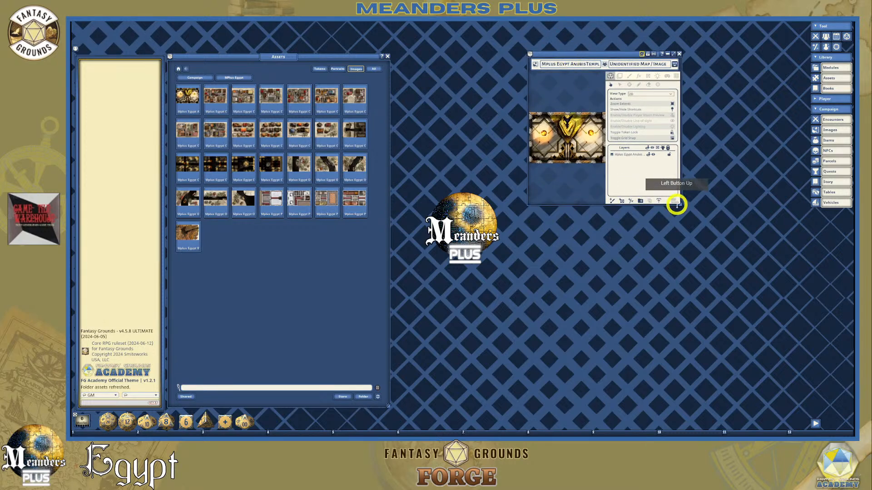
# Enlarge the AnubisTemple map window and place it directly beside the Assets window with the whole map in view.
pyautogui.moveTo(679, 206); pyautogui.dragTo(807, 399)
pyautogui.scroll(3, 685, 274)
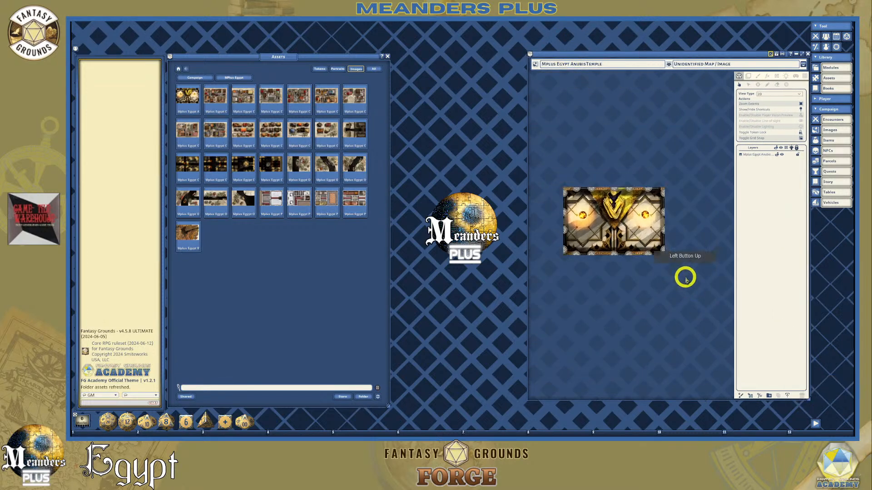
pyautogui.scroll(1, 639, 248)
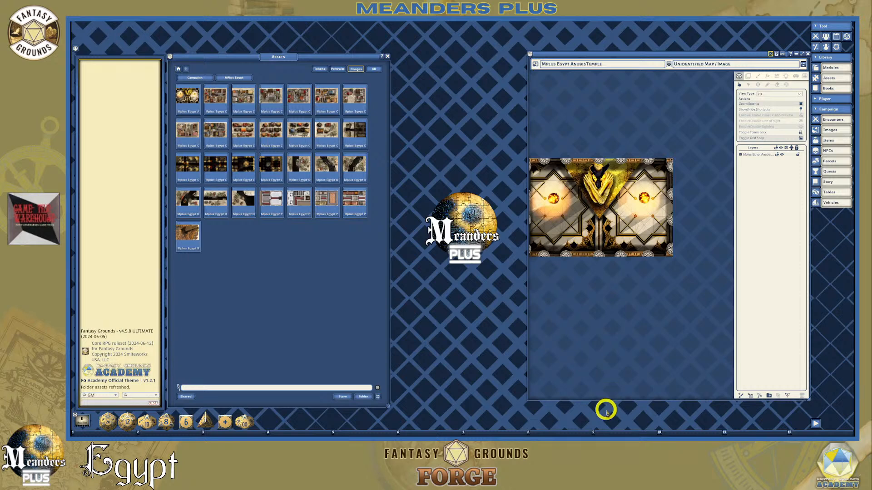
pyautogui.moveTo(607, 400); pyautogui.dragTo(585, 272)
pyautogui.moveTo(617, 60); pyautogui.dragTo(489, 63)
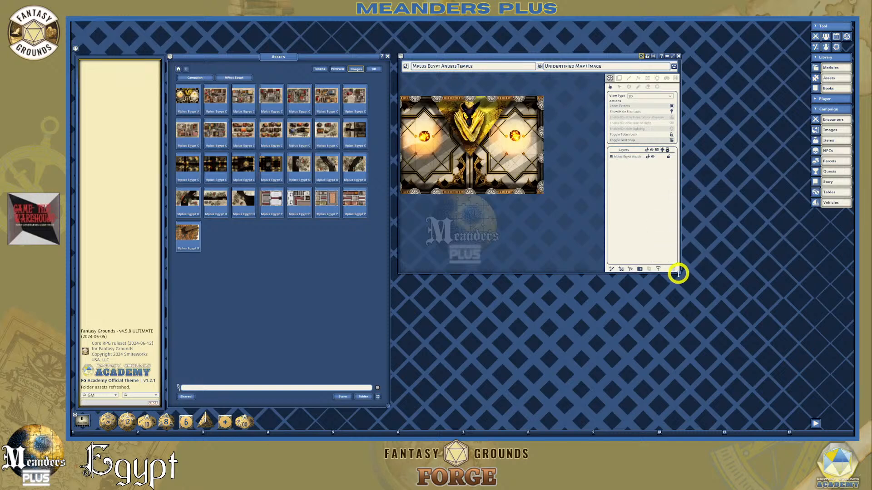
pyautogui.moveTo(680, 273); pyautogui.dragTo(799, 311)
pyautogui.scroll(3, 488, 181)
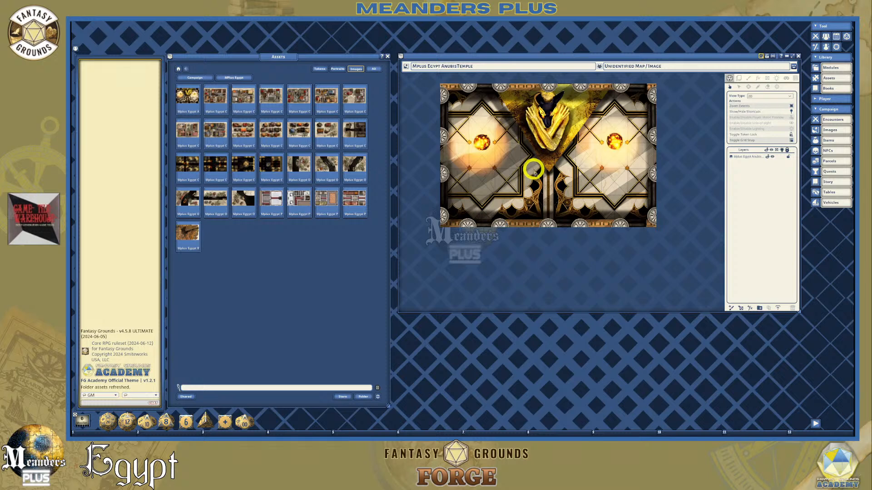
pyautogui.scroll(1, 492, 167)
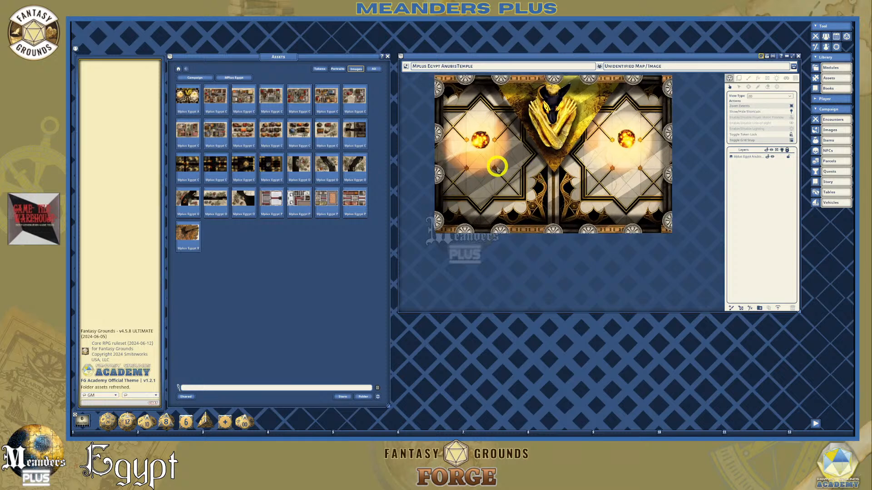
pyautogui.scroll(-2, 495, 166)
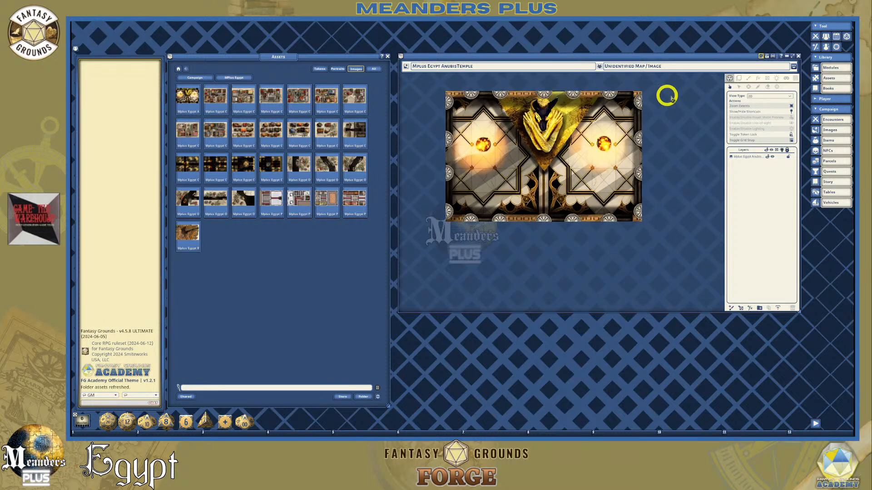
# Show a square grid over the AnubisTemple map and check how its cells fit the artwork.
pyautogui.click(795, 78)
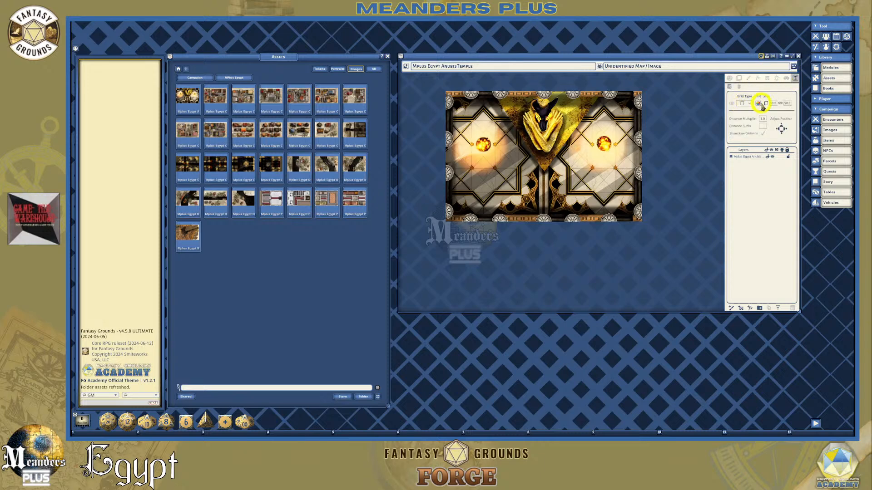
pyautogui.click(774, 105)
pyautogui.click(790, 104)
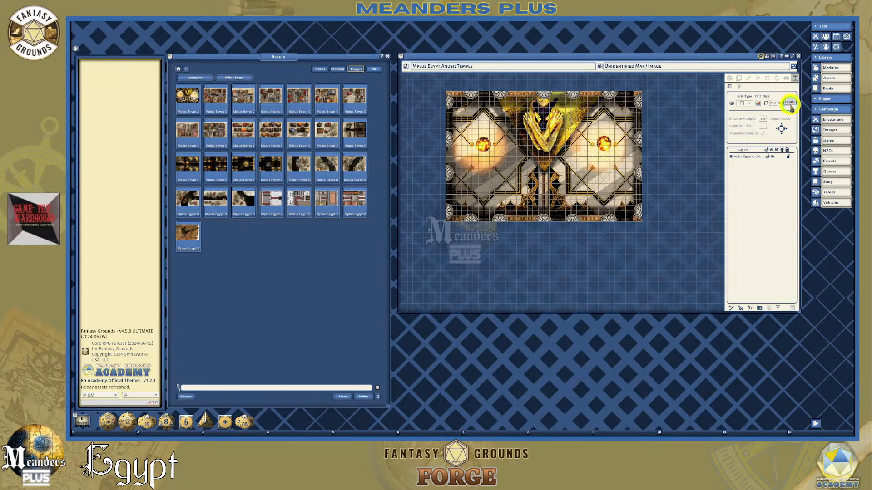
pyautogui.scroll(1, 563, 222)
pyautogui.scroll(1, 563, 222)
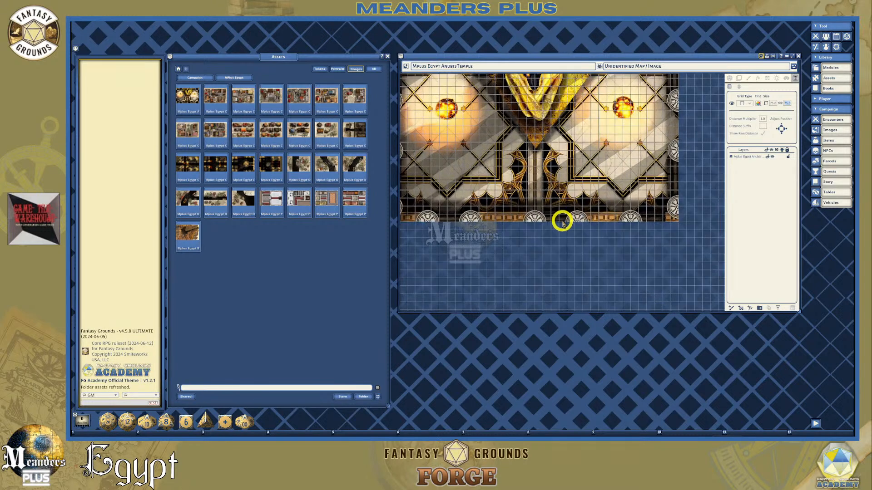
pyautogui.scroll(2, 425, 146)
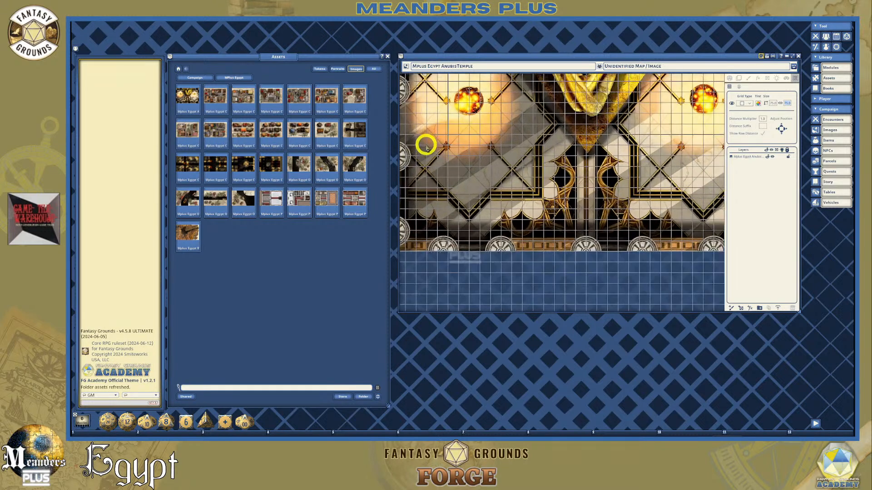
pyautogui.scroll(-4, 442, 143)
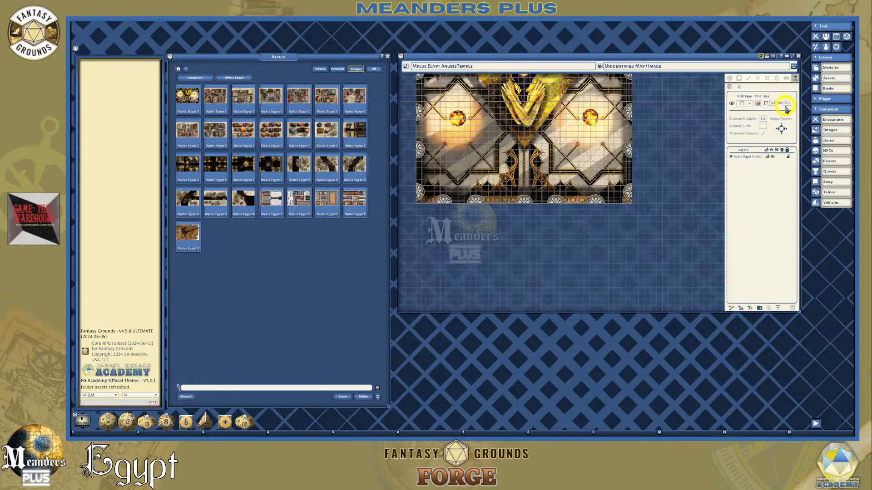
# Try a coarser grid size of 100 on the AnubisTemple map and compare it with the artwork.
pyautogui.scroll(-2, 537, 170)
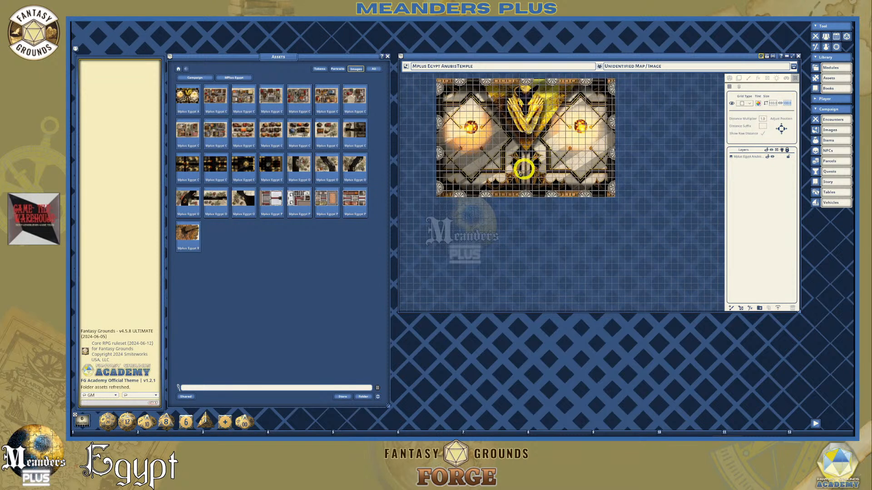
pyautogui.scroll(1, 453, 132)
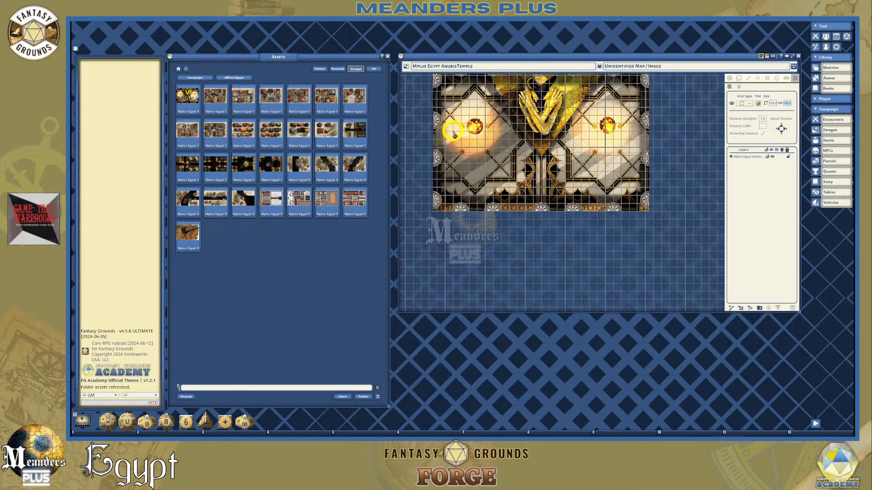
pyautogui.scroll(1, 453, 132)
pyautogui.scroll(1, 496, 139)
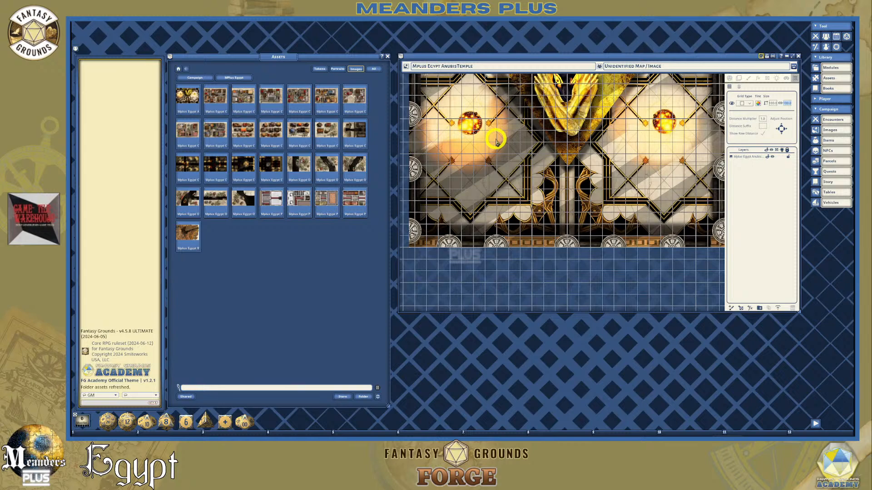
pyautogui.scroll(-2, 496, 140)
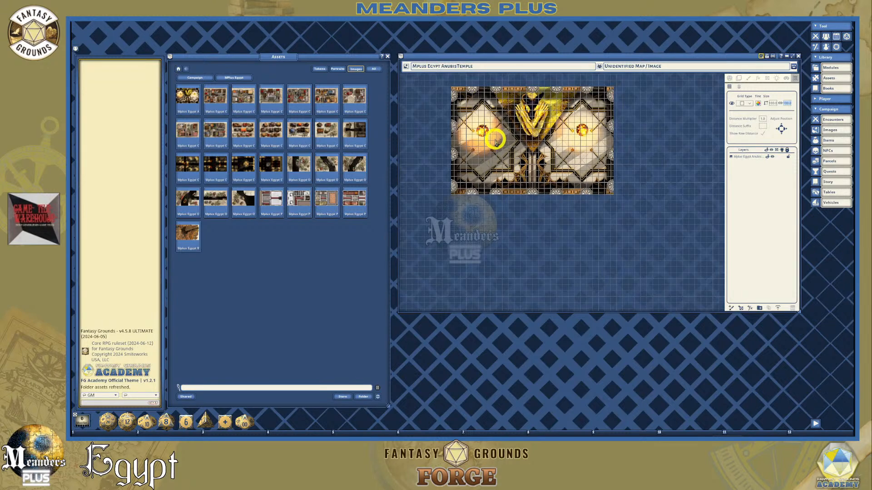
pyautogui.scroll(1, 496, 141)
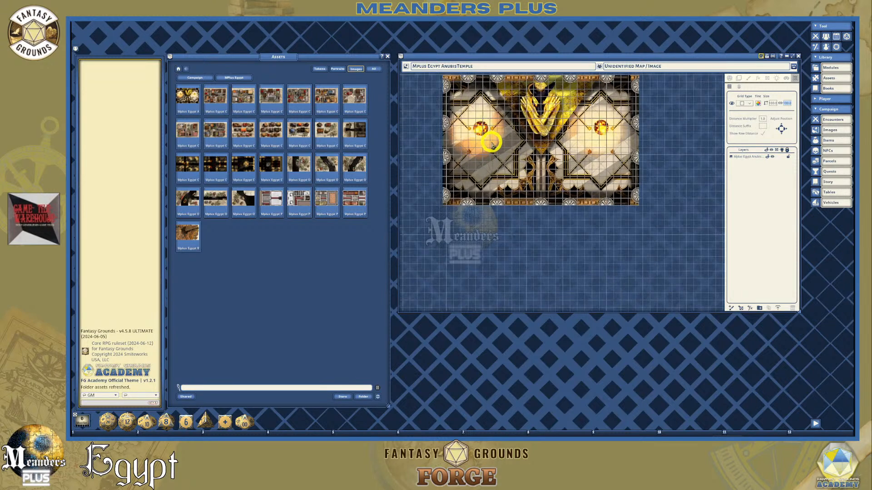
# Try a much finer square grid on the AnubisTemple map and inspect its cells against the floor pattern.
pyautogui.click(775, 104)
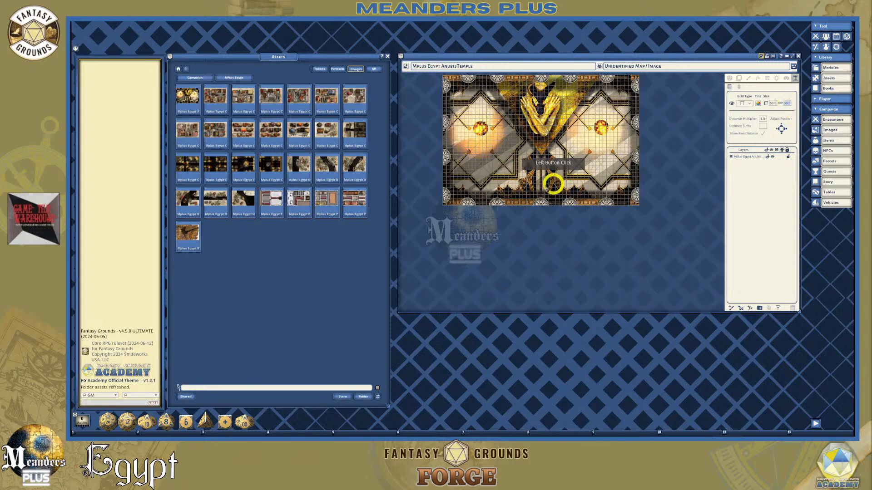
pyautogui.scroll(3, 461, 150)
pyautogui.scroll(3, 460, 167)
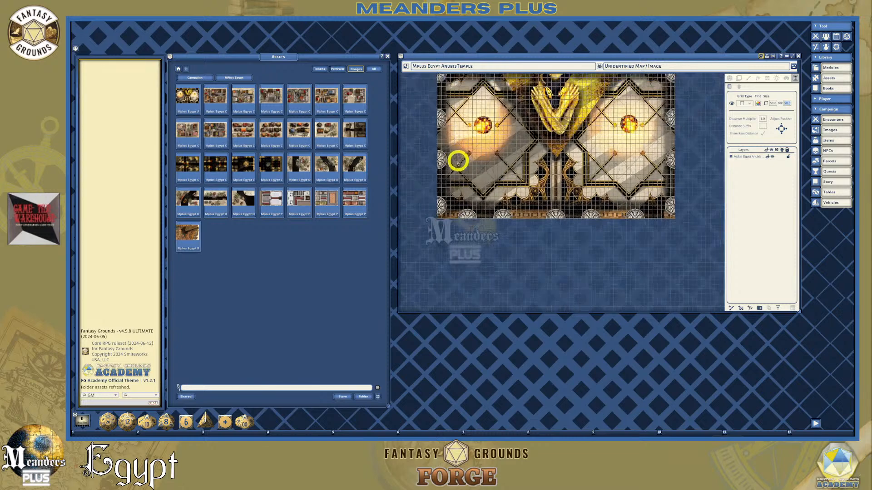
pyautogui.scroll(1, 445, 137)
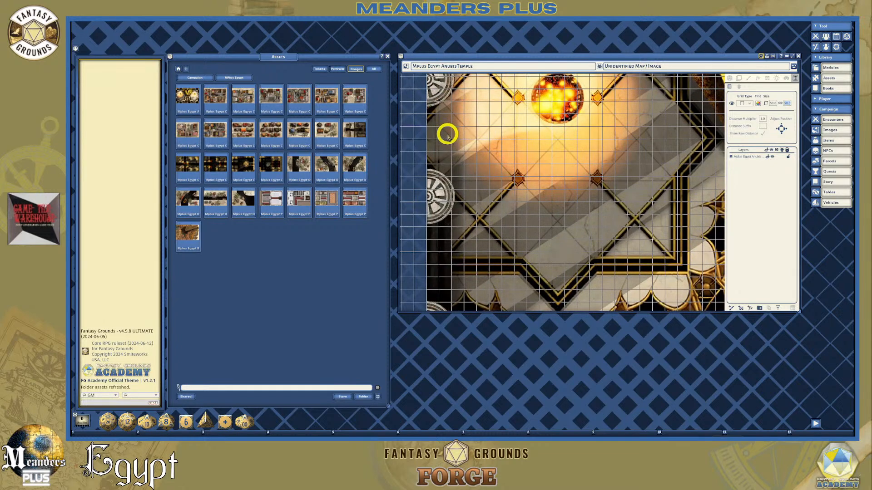
pyautogui.scroll(-5, 448, 134)
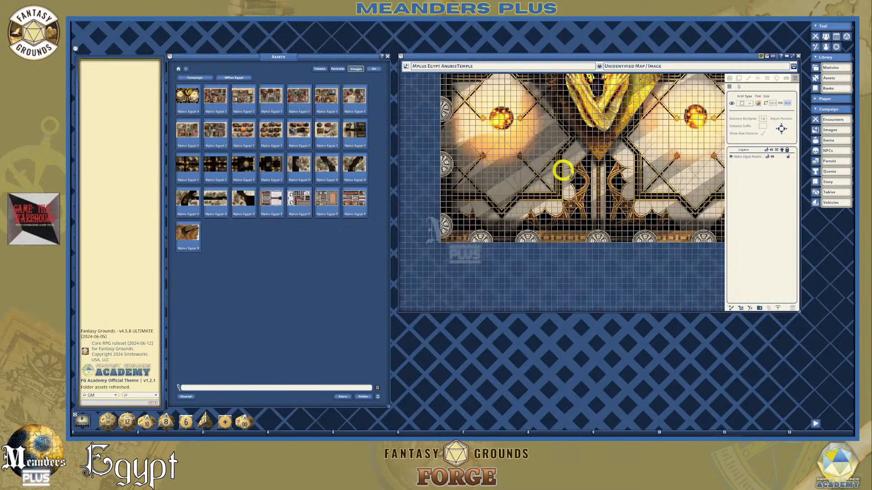
pyautogui.scroll(-1, 591, 195)
# Set the AnubisTemple map's grid back to the medium cell size first used and check it up close.
pyautogui.click(774, 104)
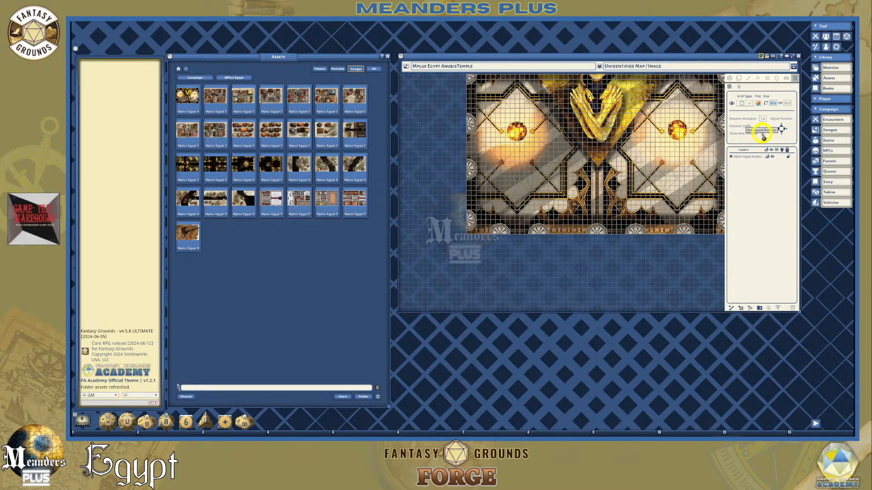
pyautogui.click(787, 105)
pyautogui.scroll(-1, 538, 187)
pyautogui.scroll(1, 614, 223)
pyautogui.scroll(5, 613, 224)
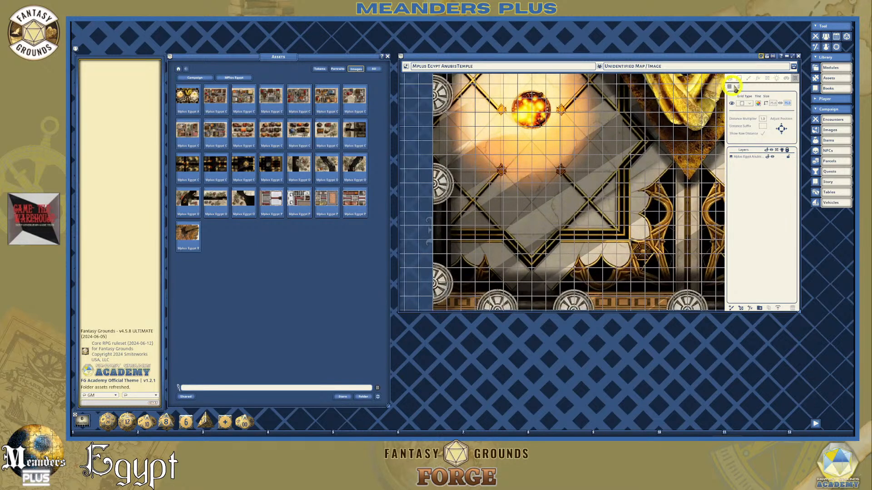
# Recolour the map grid with a golden brown sampled from the temple floor's gold trim.
pyautogui.click(758, 103)
pyautogui.moveTo(459, 184); pyautogui.dragTo(394, 149)
pyautogui.scroll(-2, 525, 243)
pyautogui.scroll(8, 511, 241)
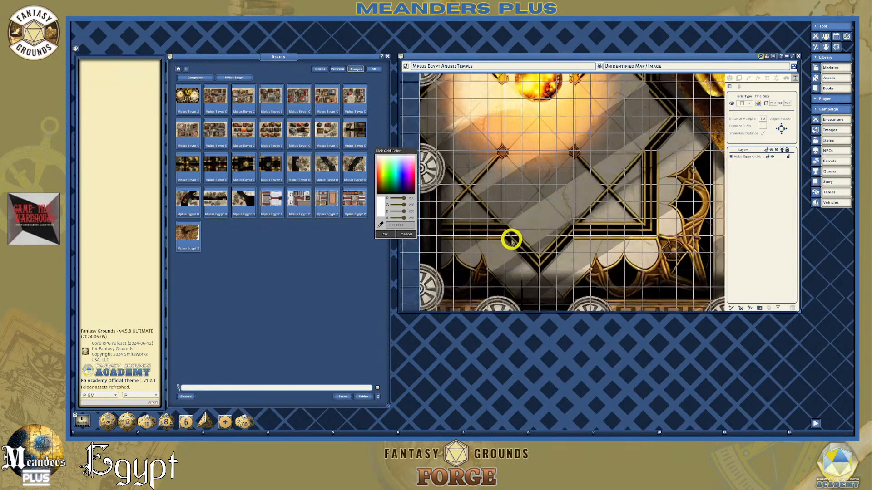
pyautogui.moveTo(403, 150); pyautogui.dragTo(358, 148)
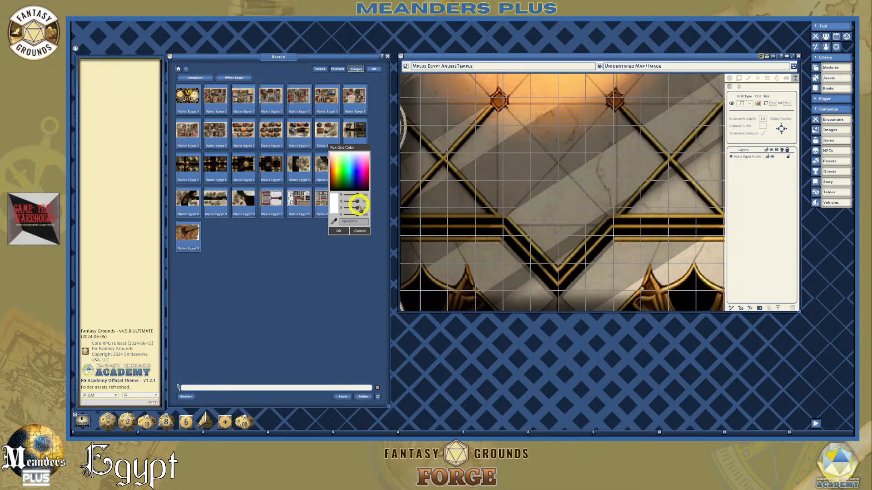
pyautogui.click(334, 222)
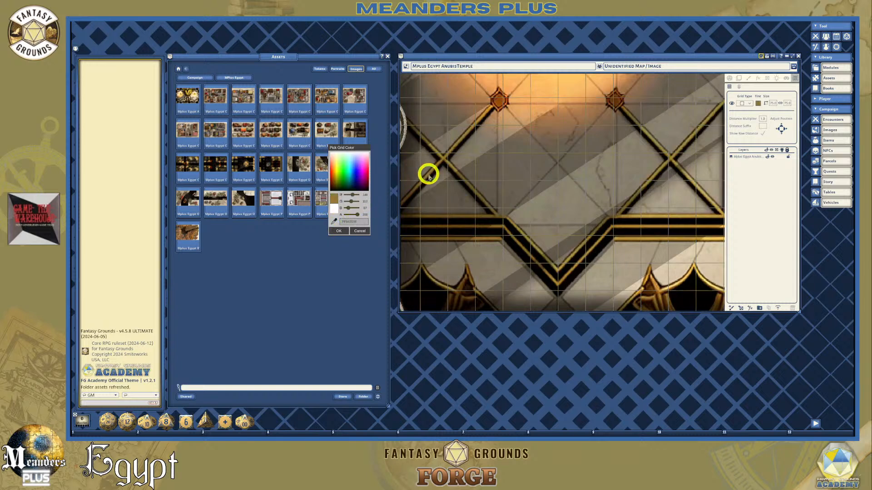
pyautogui.scroll(-5, 526, 223)
pyautogui.scroll(-2, 526, 224)
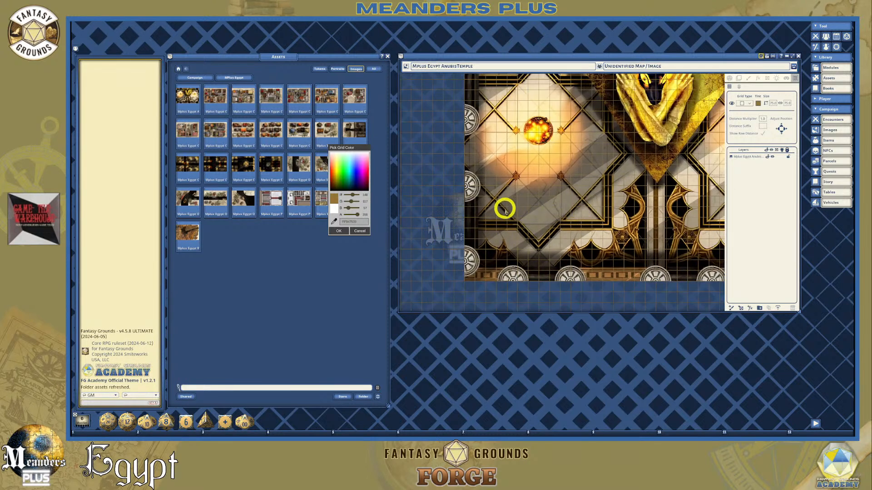
pyautogui.click(340, 230)
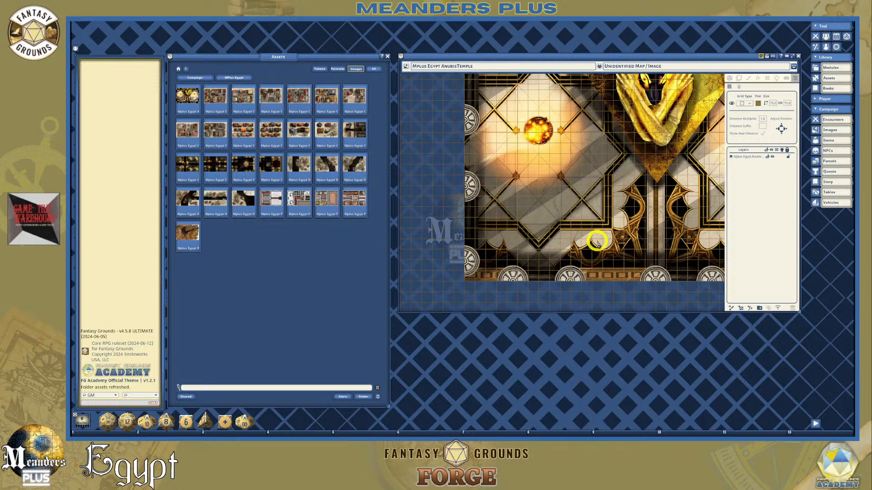
# Make the AnubisTemple map's grid more transparent by lowering the opacity of its golden brown colour.
pyautogui.scroll(3, 632, 245)
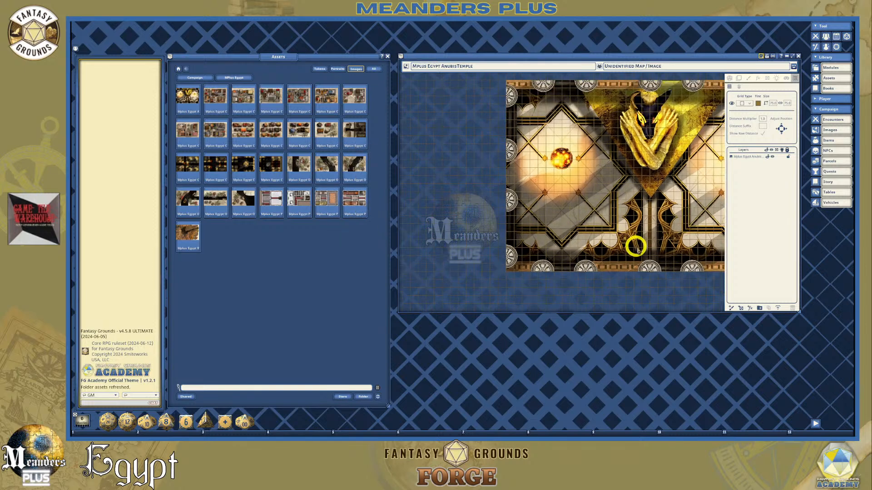
pyautogui.scroll(-2, 652, 281)
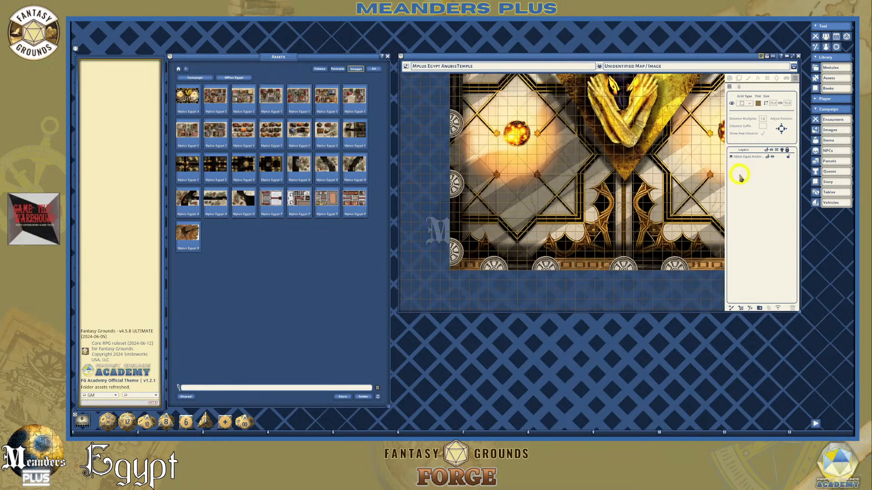
pyautogui.click(758, 104)
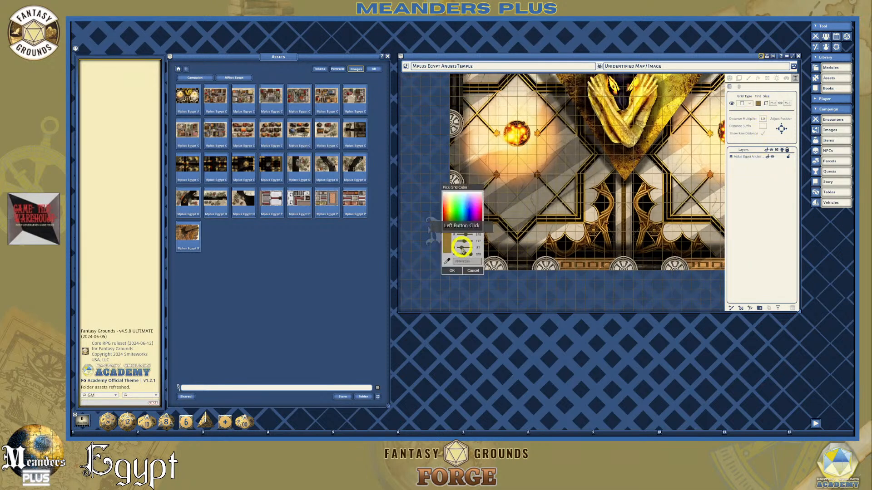
pyautogui.moveTo(469, 254); pyautogui.dragTo(466, 254)
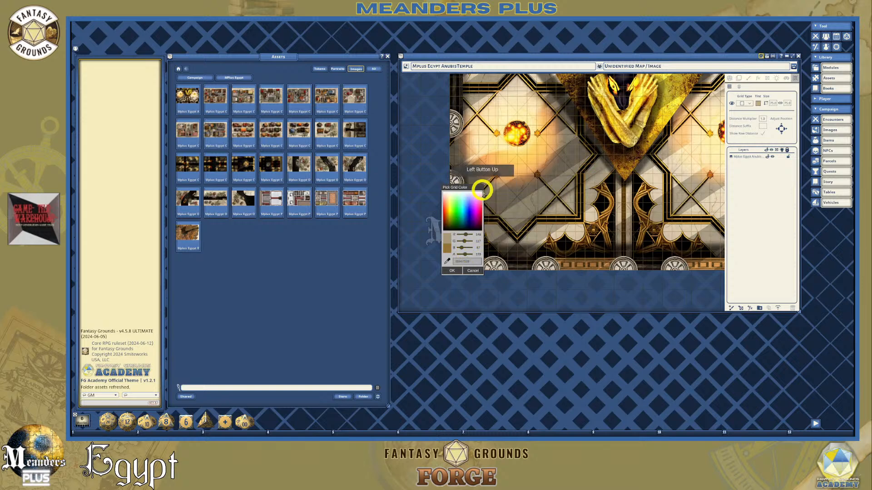
pyautogui.click(452, 272)
# Inspect how the more transparent grid lines read against the temple floor, close up and across the whole map.
pyautogui.scroll(3, 515, 210)
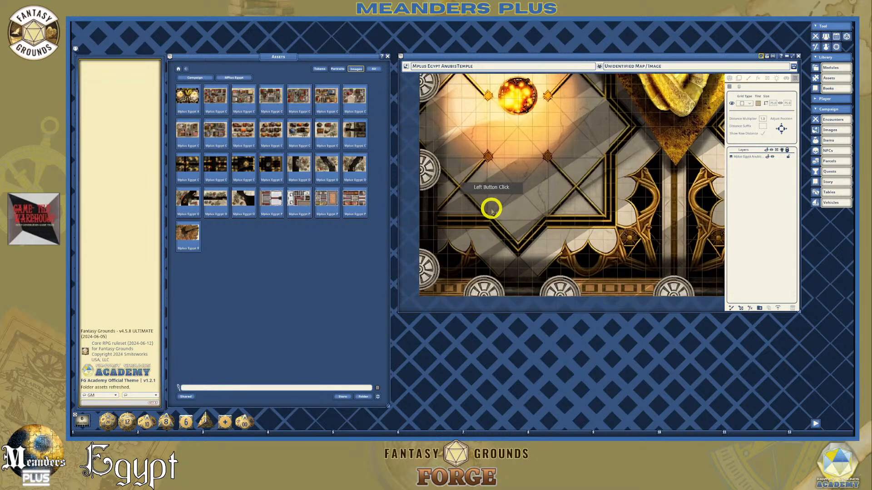
pyautogui.scroll(-5, 457, 220)
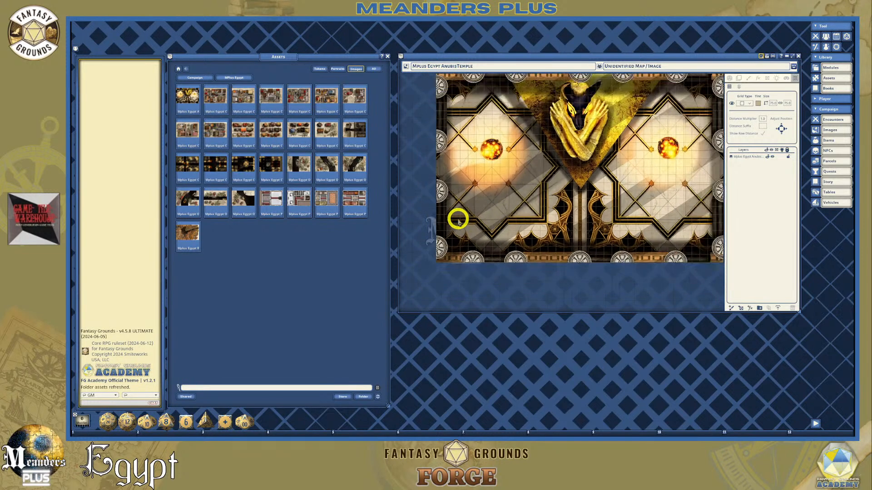
pyautogui.scroll(1, 460, 219)
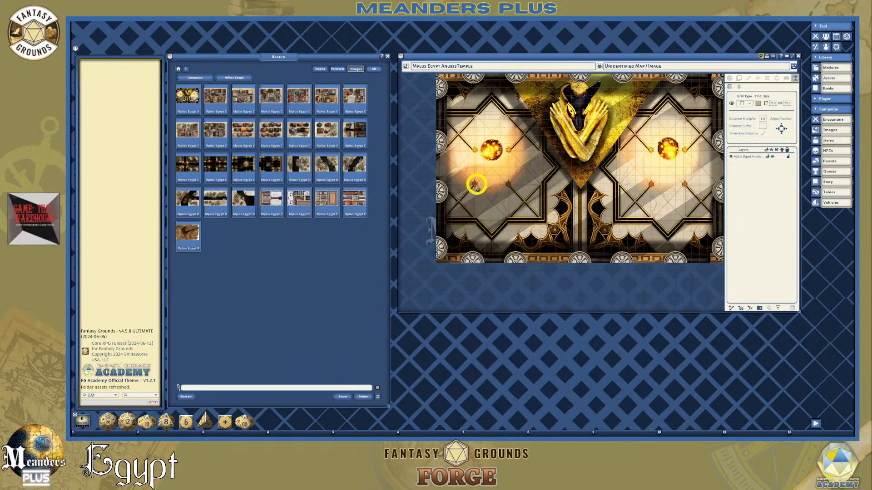
pyautogui.scroll(2, 480, 186)
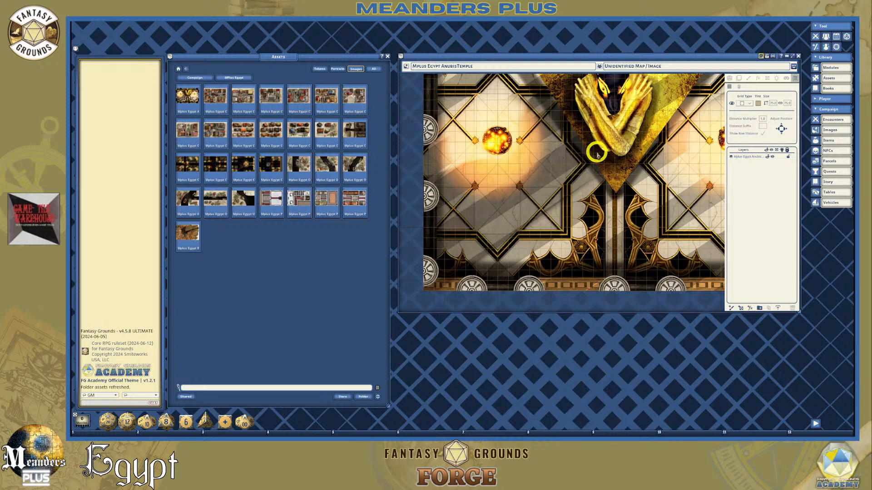
pyautogui.scroll(-3, 595, 157)
pyautogui.scroll(3, 598, 159)
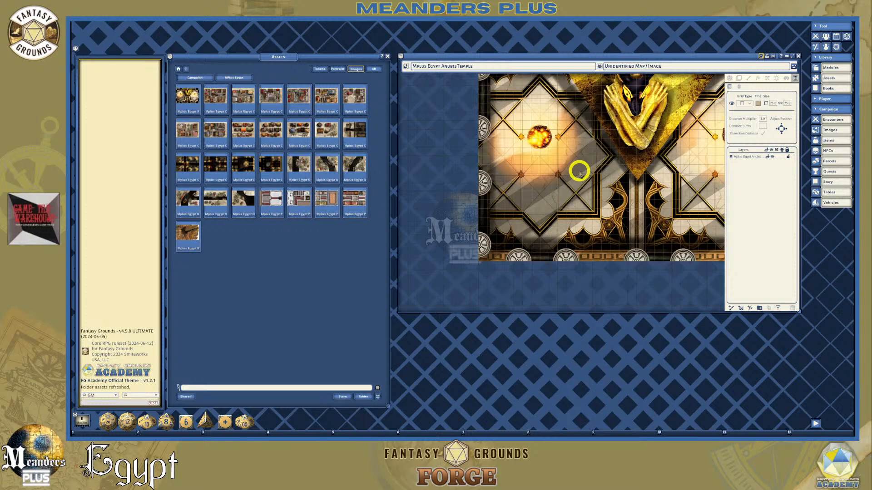
pyautogui.scroll(2, 605, 282)
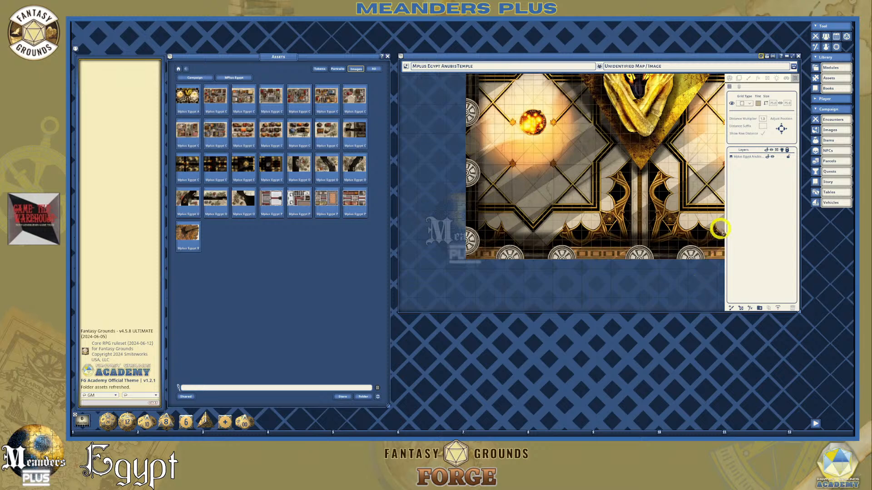
# Show the map's toolbar and on-map navigation controls, and use them to bring both temple floor areas into view.
pyautogui.click(794, 68)
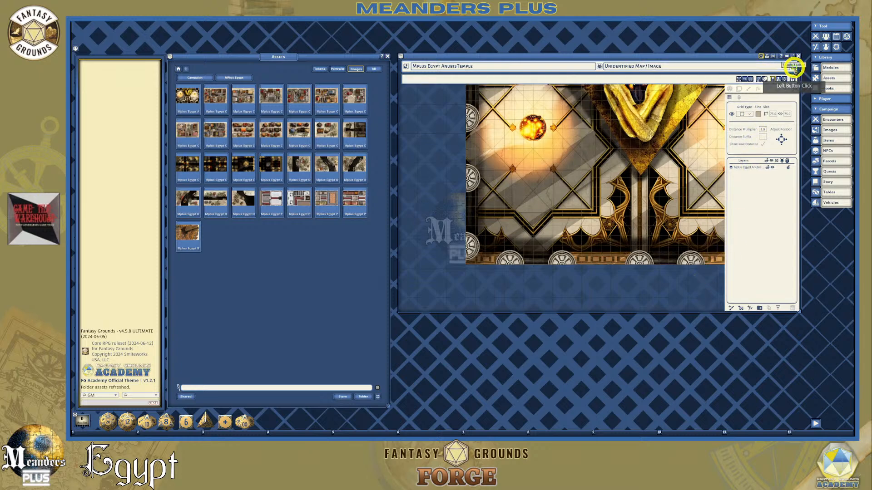
pyautogui.click(785, 85)
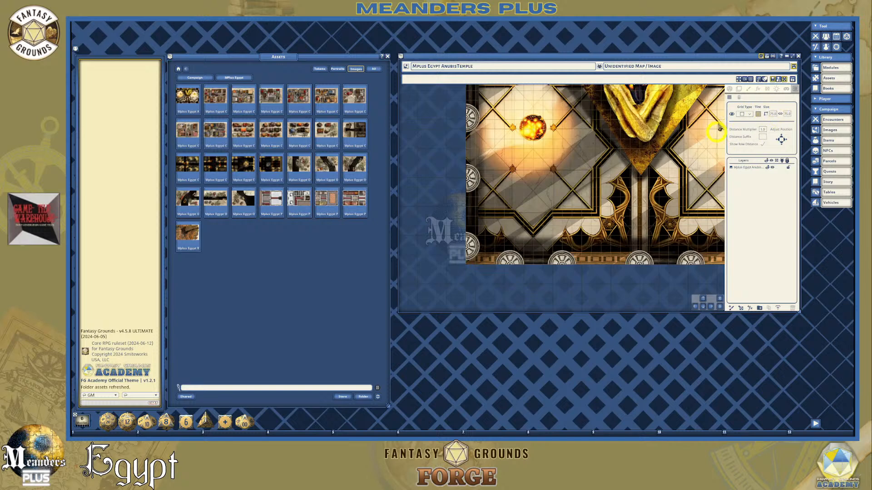
pyautogui.click(711, 306)
pyautogui.click(711, 306)
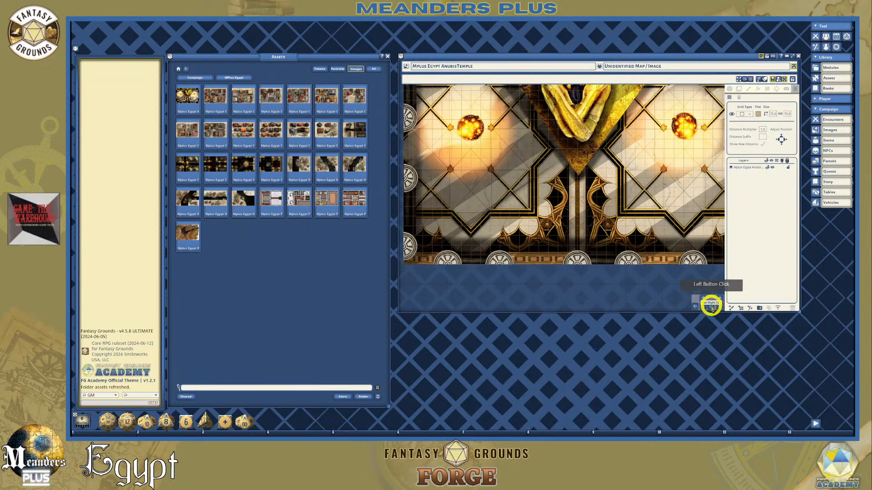
pyautogui.click(704, 306)
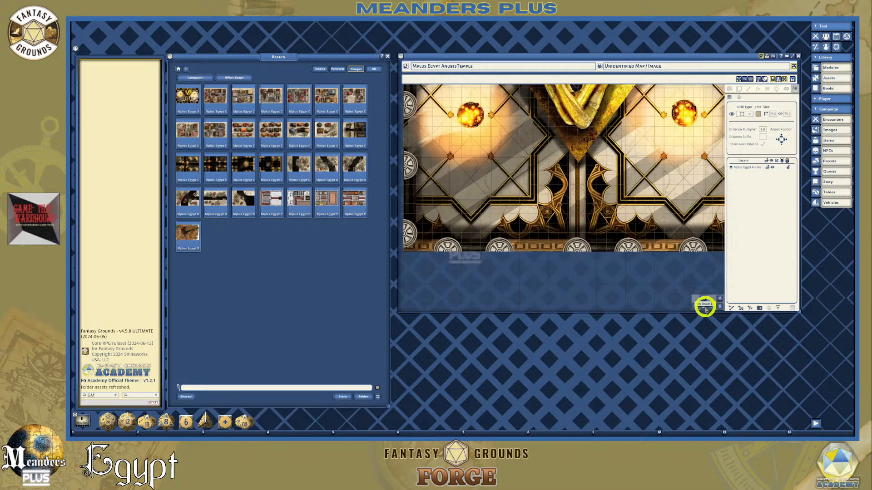
pyautogui.click(702, 298)
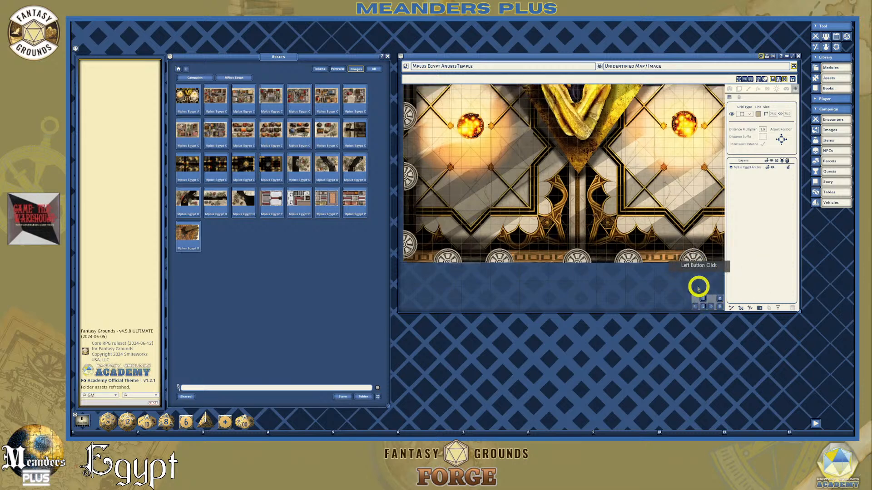
pyautogui.scroll(-1, 613, 271)
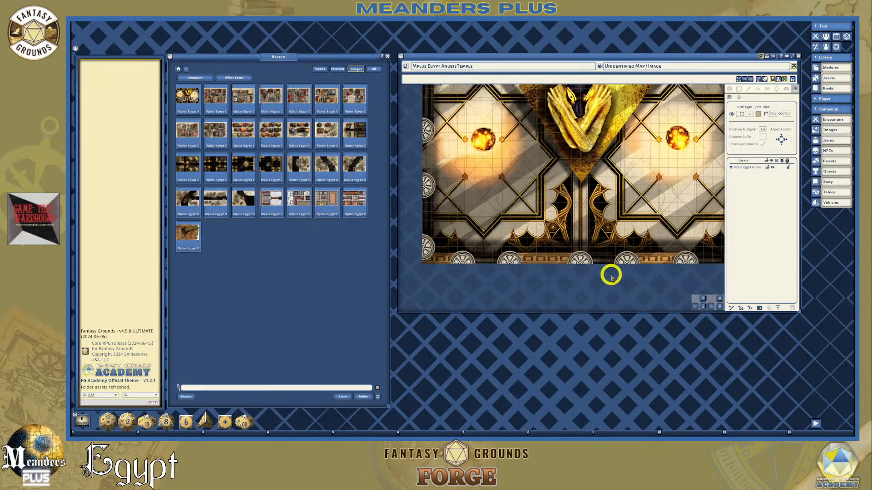
pyautogui.click(710, 307)
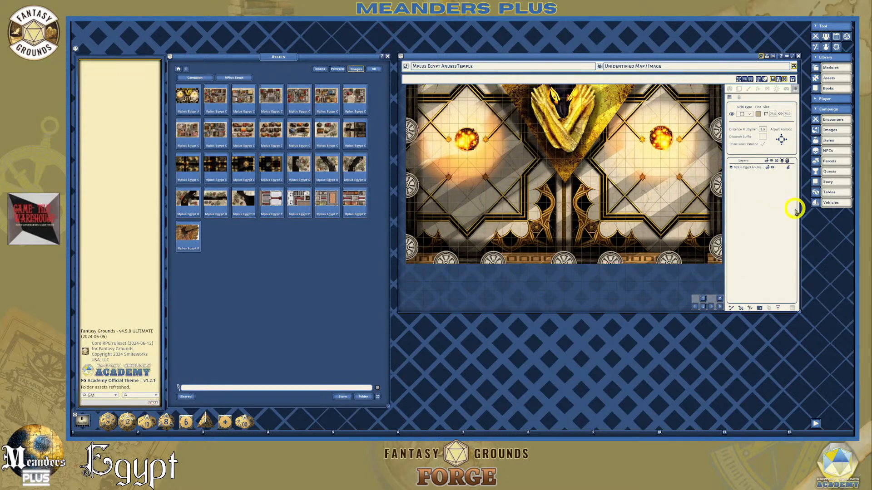
# Widen the map window slightly and switch to the line-of-sight drawing tools with the whole temple in view.
pyautogui.moveTo(800, 210); pyautogui.dragTo(807, 207)
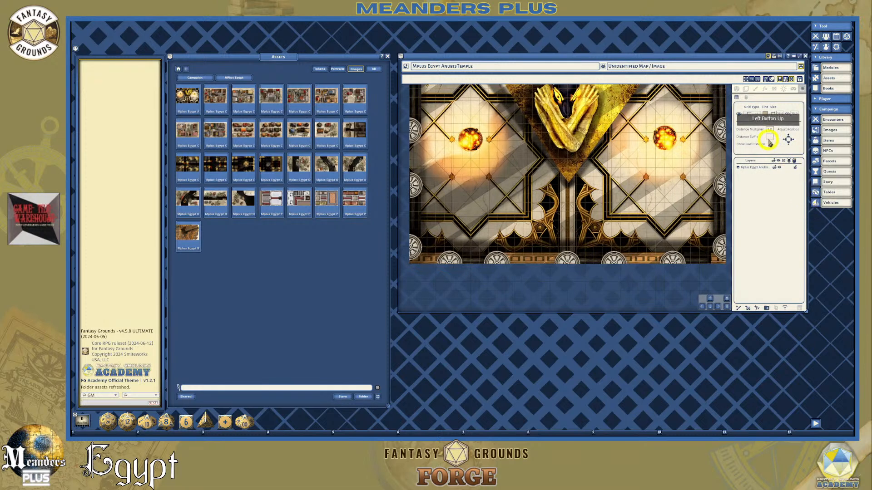
pyautogui.click(774, 89)
pyautogui.click(610, 150)
pyautogui.scroll(-2, 610, 150)
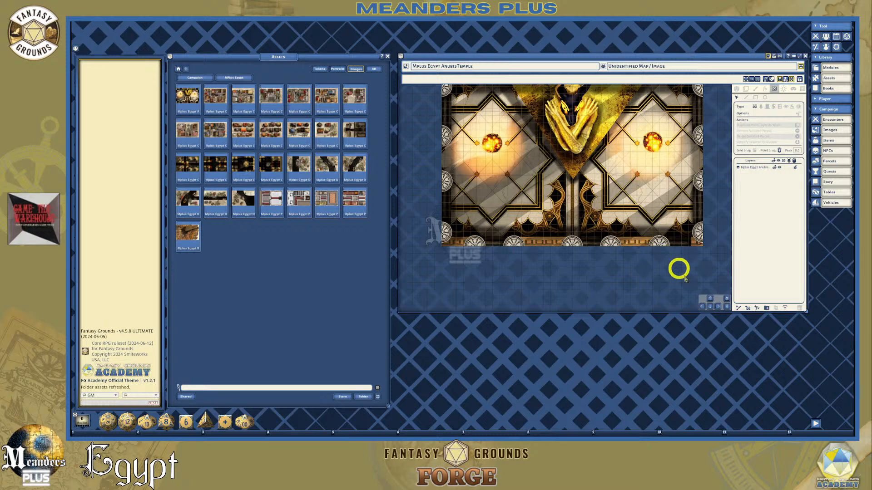
pyautogui.click(708, 301)
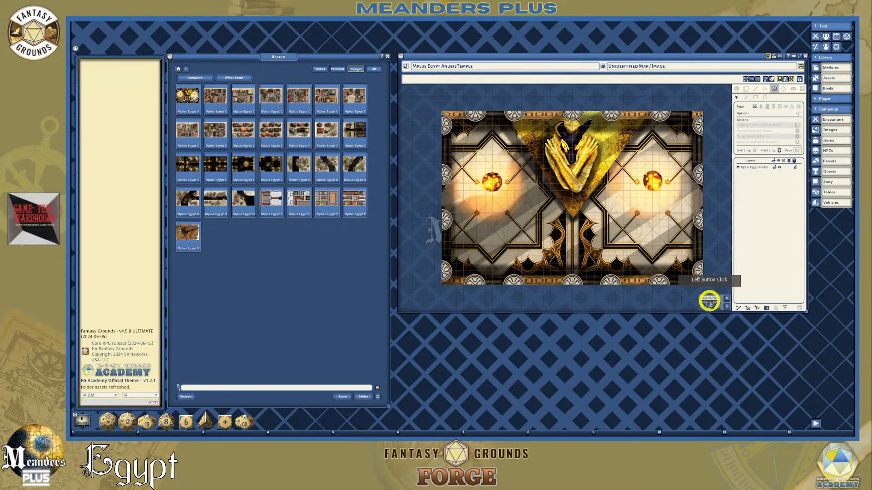
pyautogui.click(709, 309)
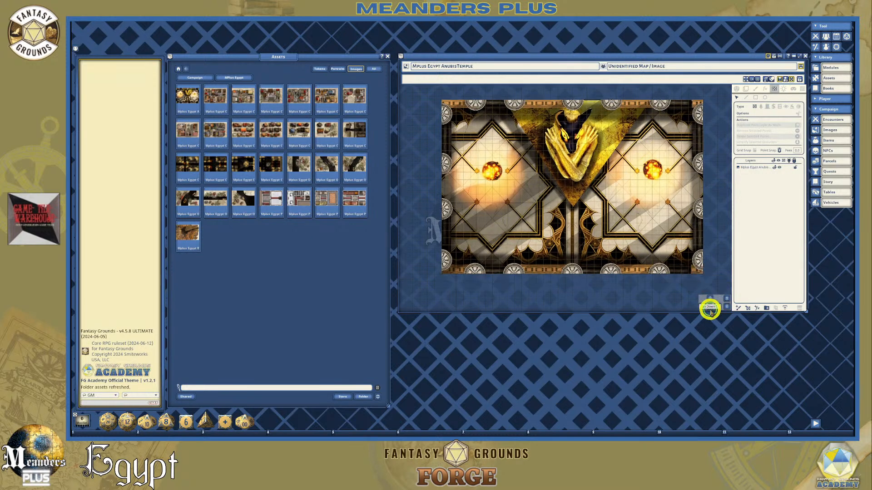
# Examine the temple map's overall layout, the central Anubis statue and the fiery orb on the western floor.
pyautogui.scroll(2, 638, 291)
pyautogui.scroll(-1, 638, 290)
pyautogui.scroll(1, 638, 291)
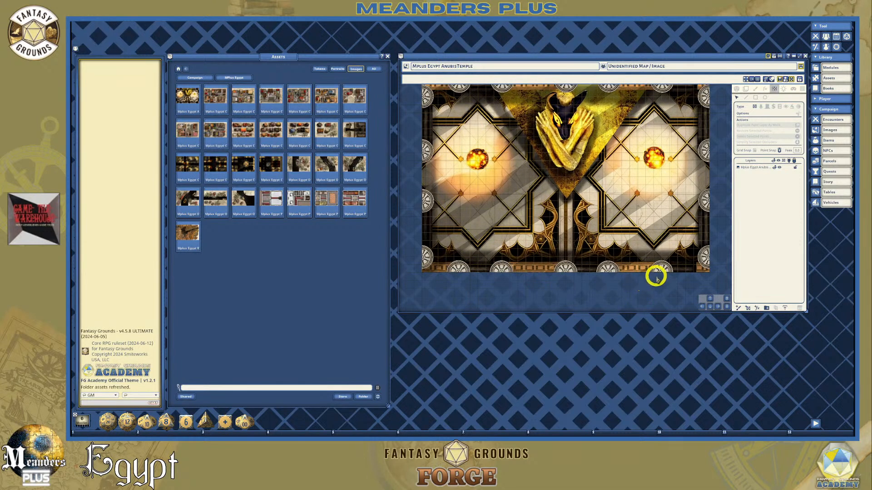
pyautogui.scroll(-1, 616, 262)
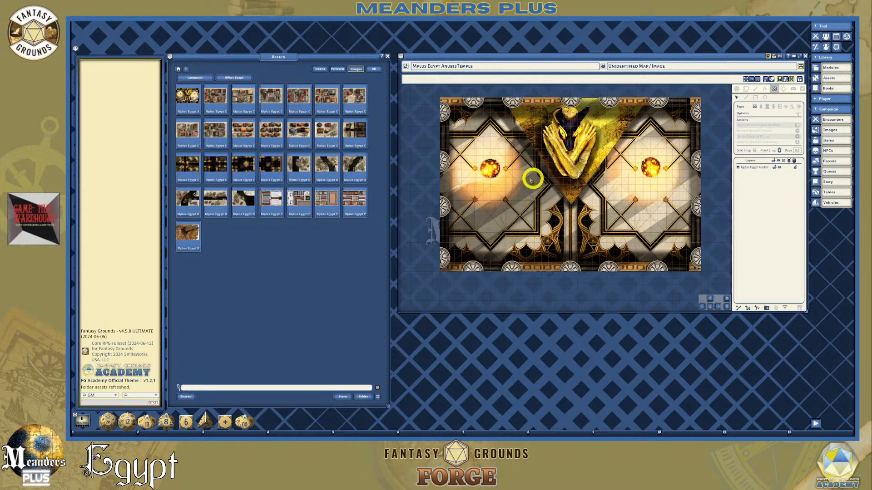
pyautogui.scroll(1, 543, 164)
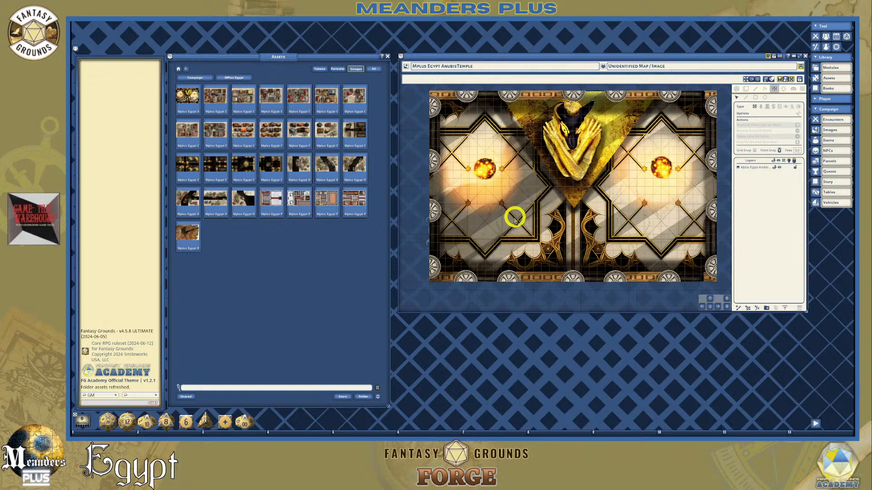
pyautogui.scroll(2, 572, 164)
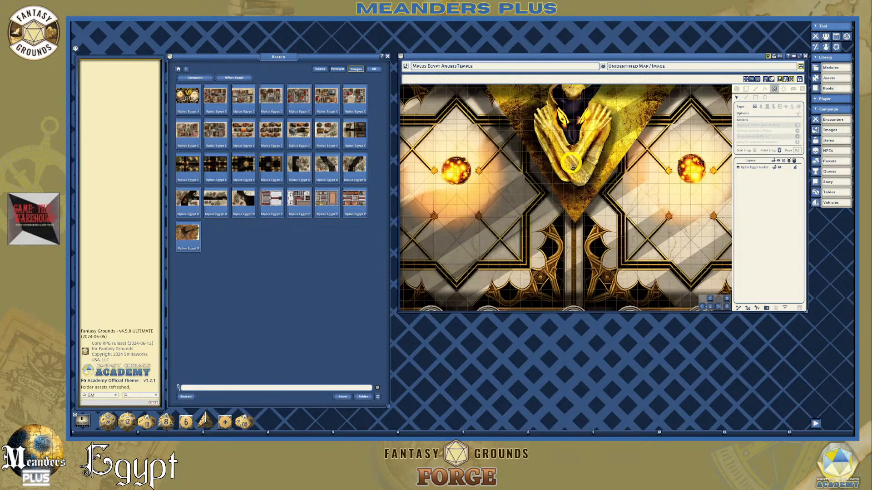
pyautogui.scroll(-2, 572, 164)
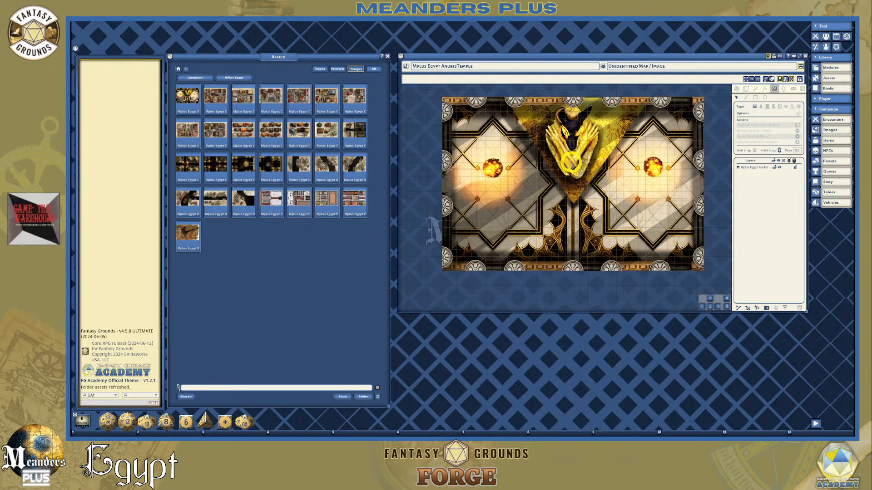
pyautogui.scroll(1, 548, 167)
pyautogui.scroll(-1, 547, 167)
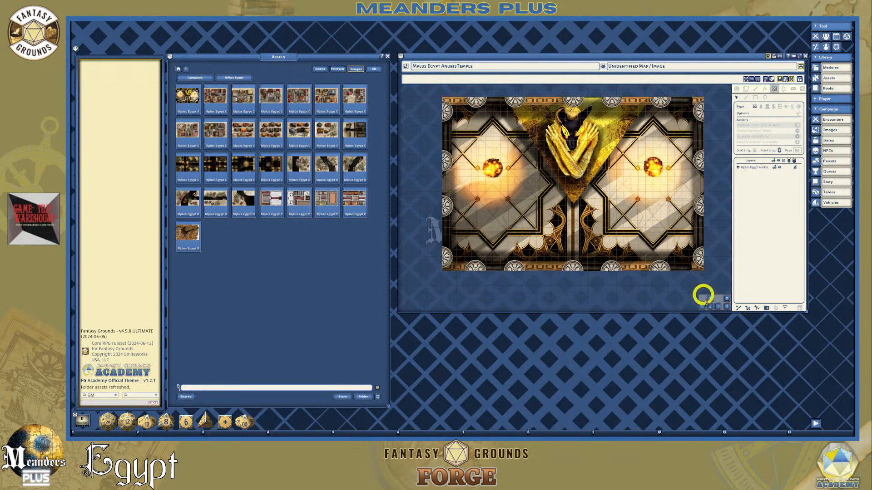
pyautogui.scroll(2, 719, 305)
pyautogui.click(494, 247)
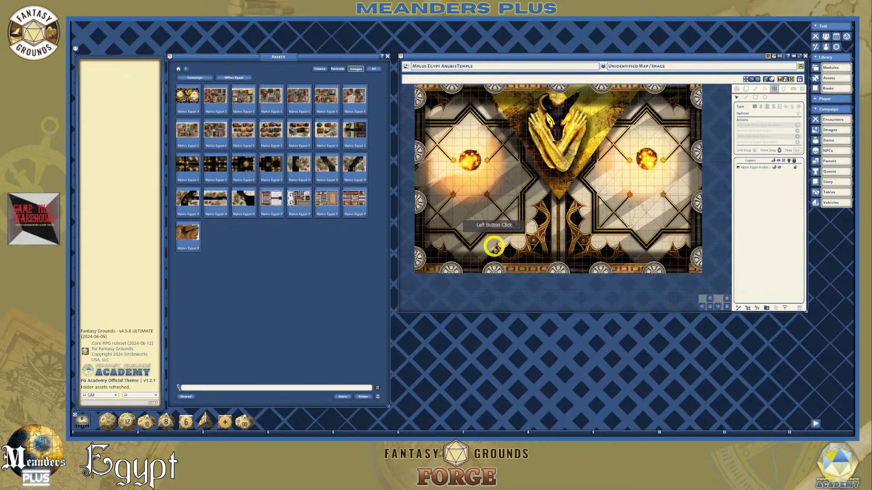
pyautogui.scroll(1, 494, 246)
pyautogui.scroll(-3, 494, 246)
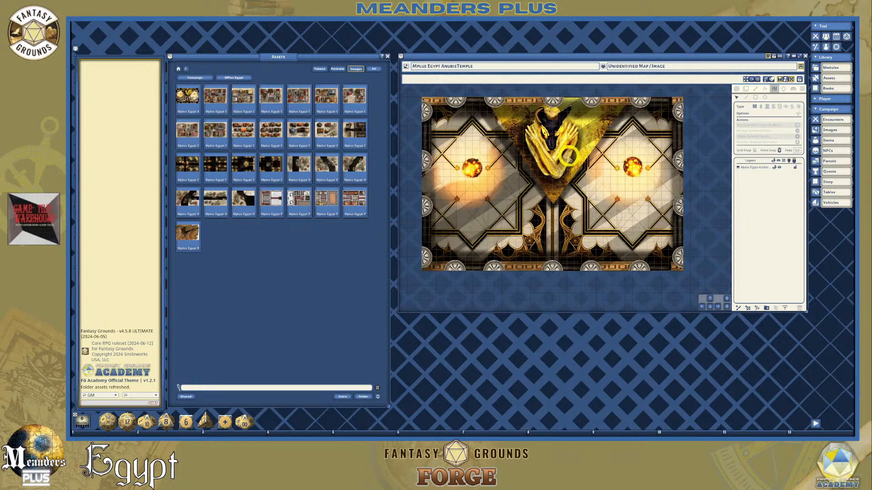
pyautogui.scroll(5, 450, 170)
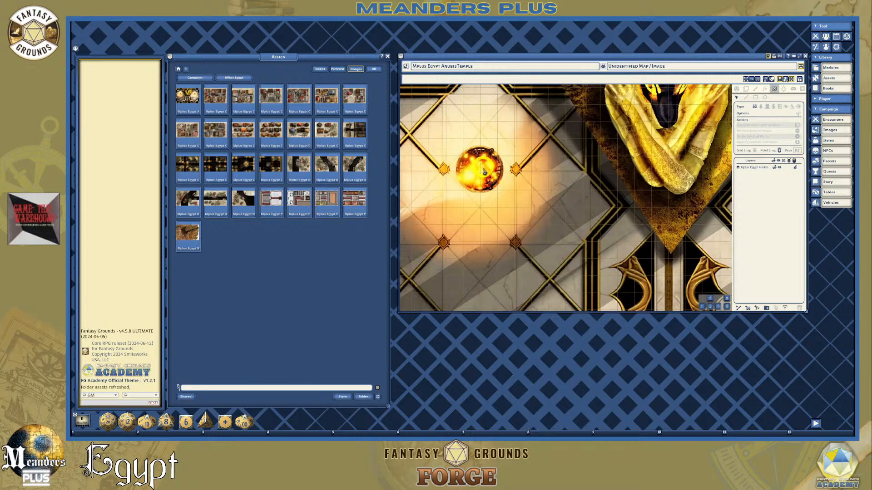
pyautogui.scroll(-5, 464, 170)
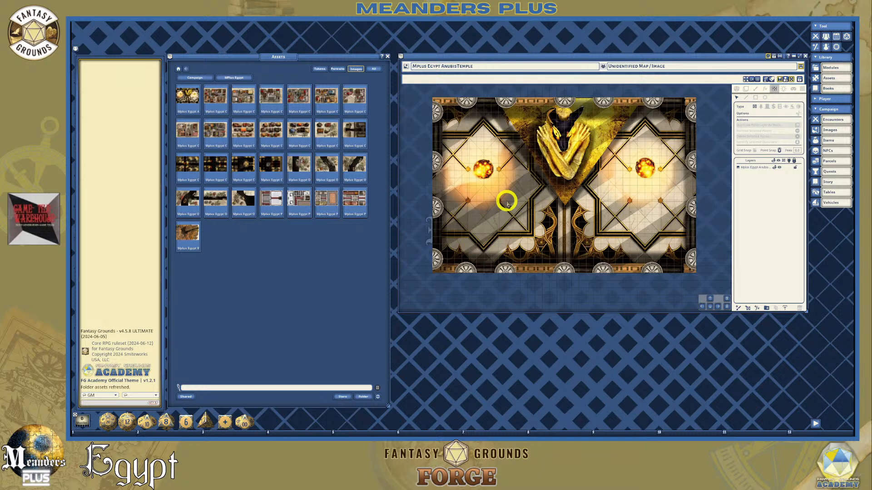
pyautogui.scroll(2, 584, 195)
pyautogui.scroll(-3, 582, 196)
pyautogui.scroll(1, 582, 195)
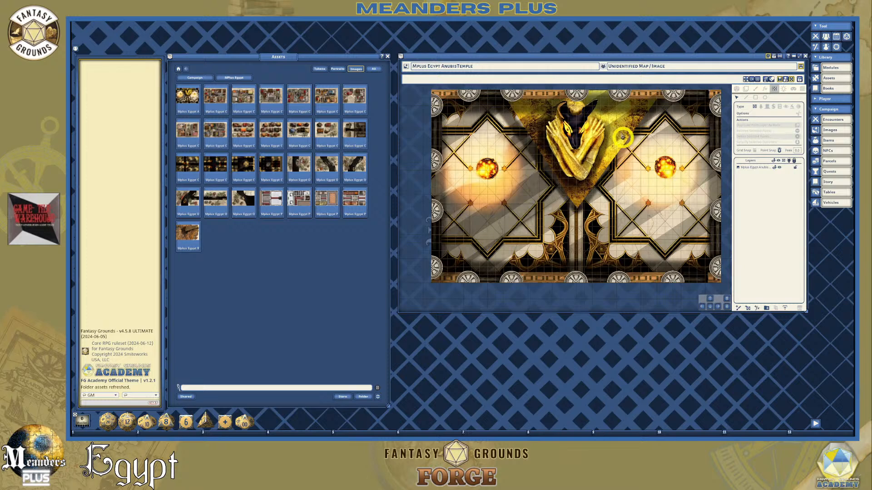
pyautogui.scroll(-1, 586, 146)
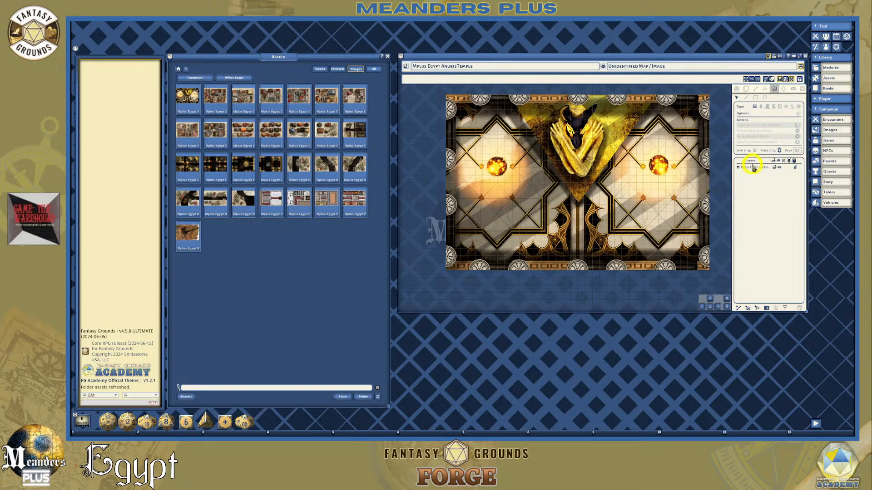
pyautogui.scroll(1, 624, 186)
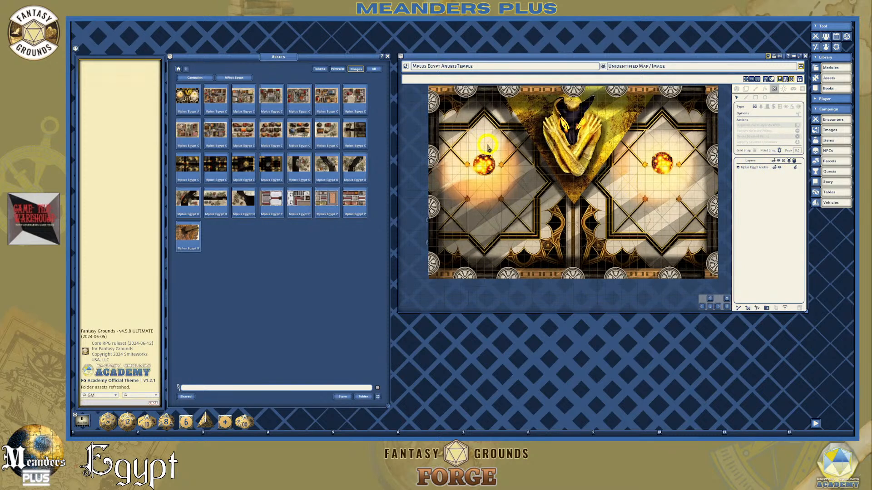
pyautogui.scroll(-1, 488, 146)
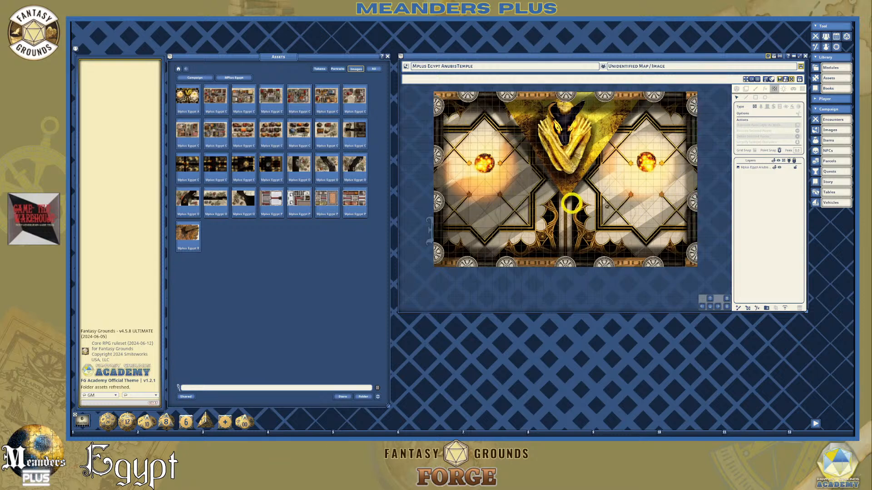
# Select the Anubis temple image's layer as the one to receive the line-of-sight shapes.
pyautogui.click(774, 168)
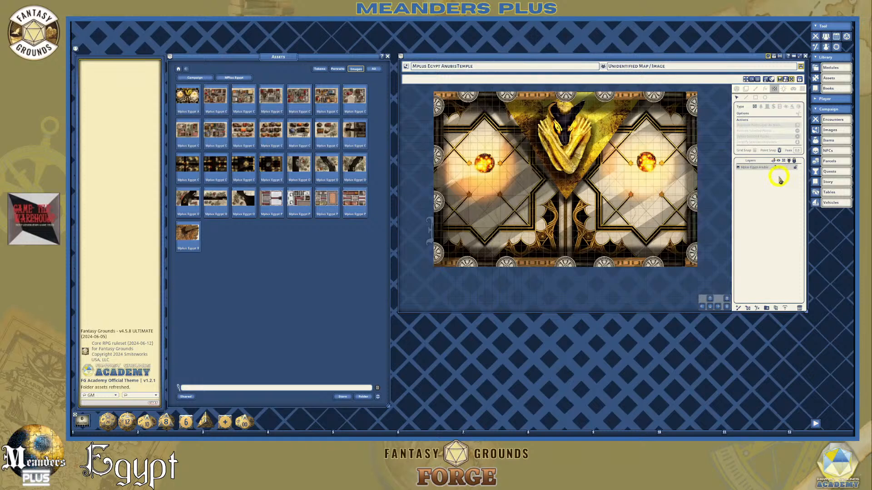
pyautogui.click(773, 183)
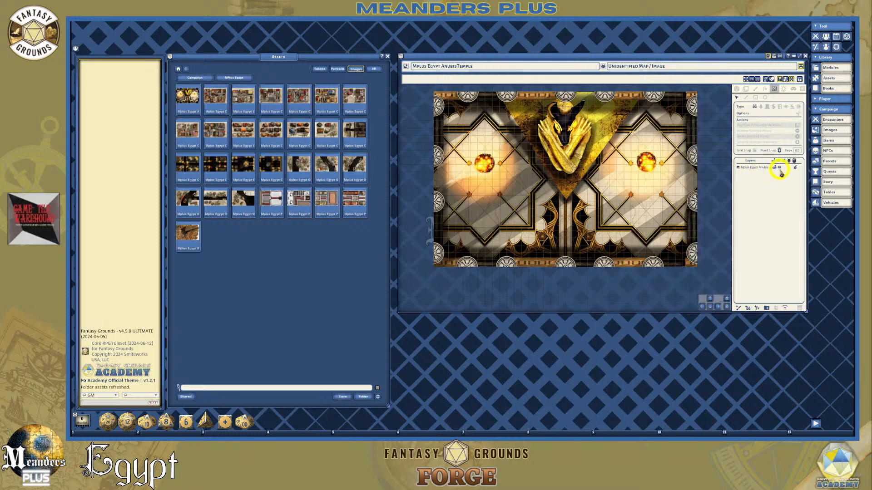
pyautogui.click(758, 169)
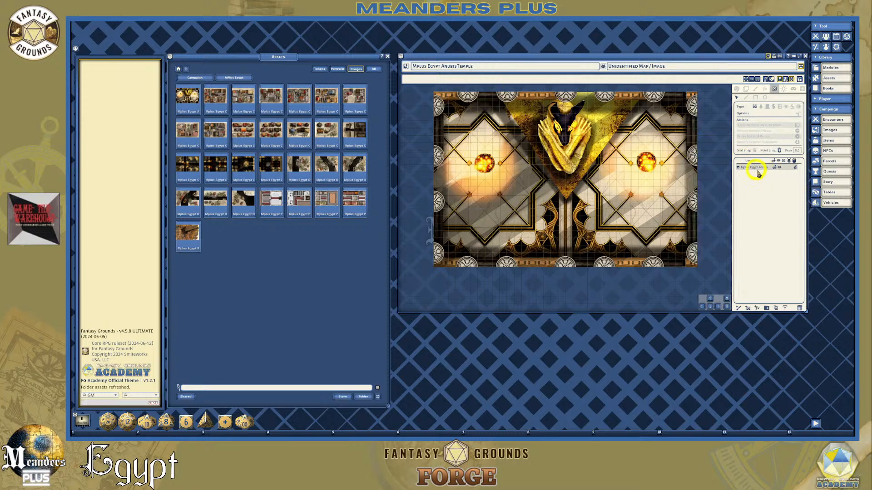
pyautogui.click(831, 245)
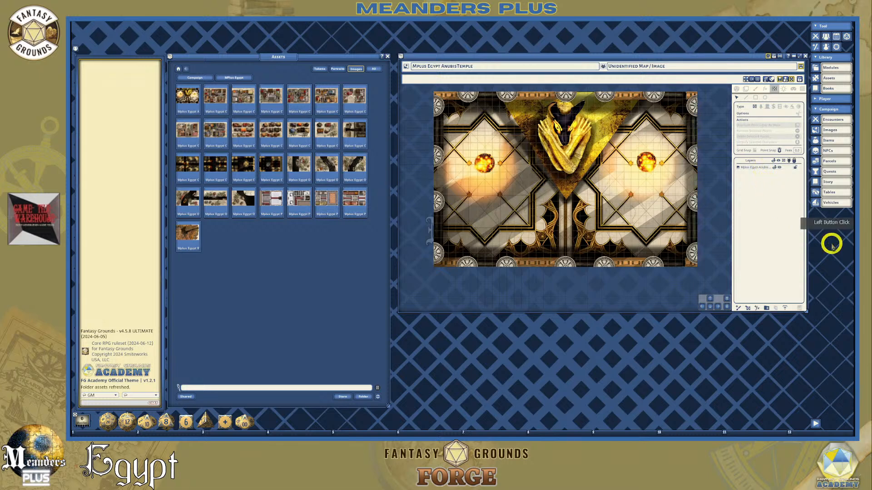
pyautogui.click(749, 194)
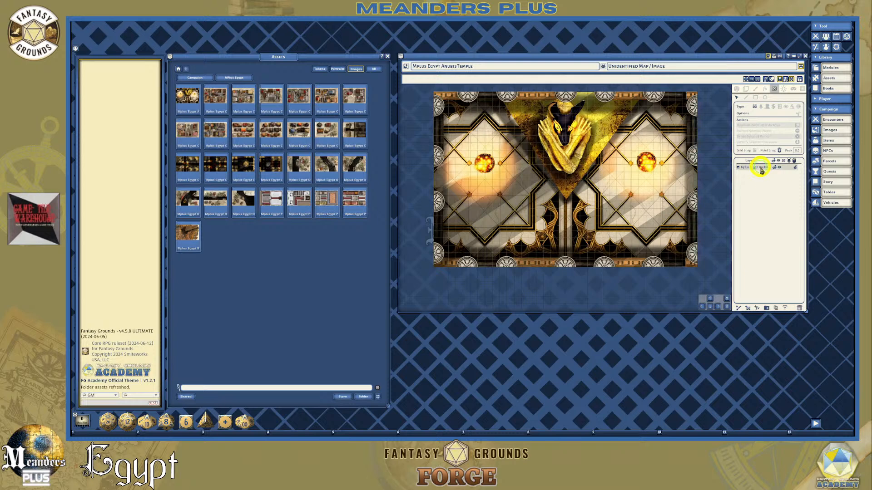
pyautogui.click(792, 170)
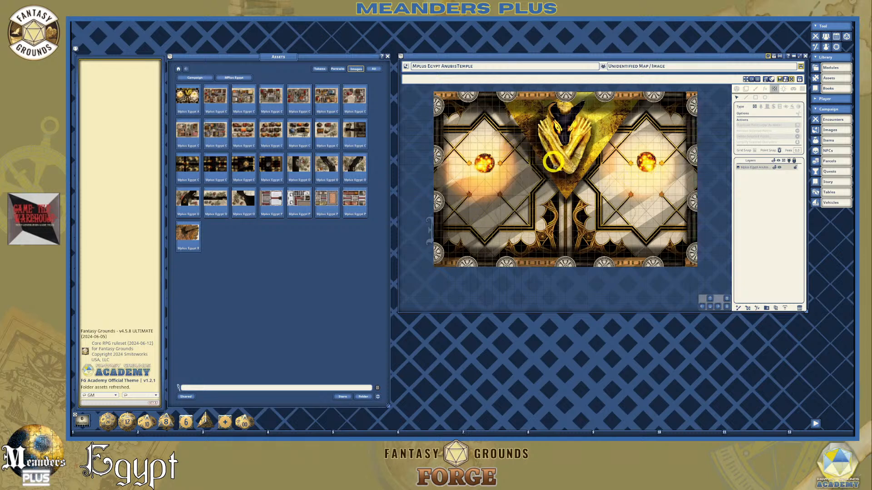
# Draw a circular line-of-sight occluder for the northern pillar next to the northwest corner, and move it onto that pillar.
pyautogui.scroll(-2, 458, 141)
pyautogui.scroll(1, 460, 142)
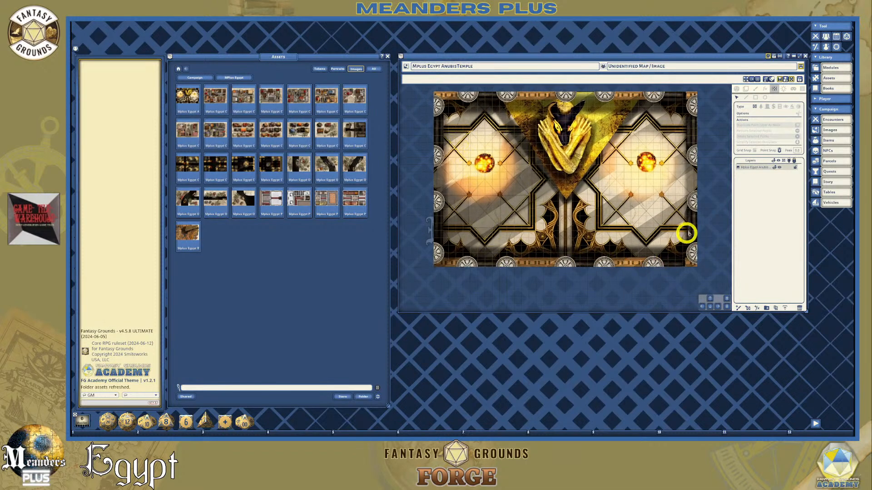
pyautogui.scroll(-1, 443, 172)
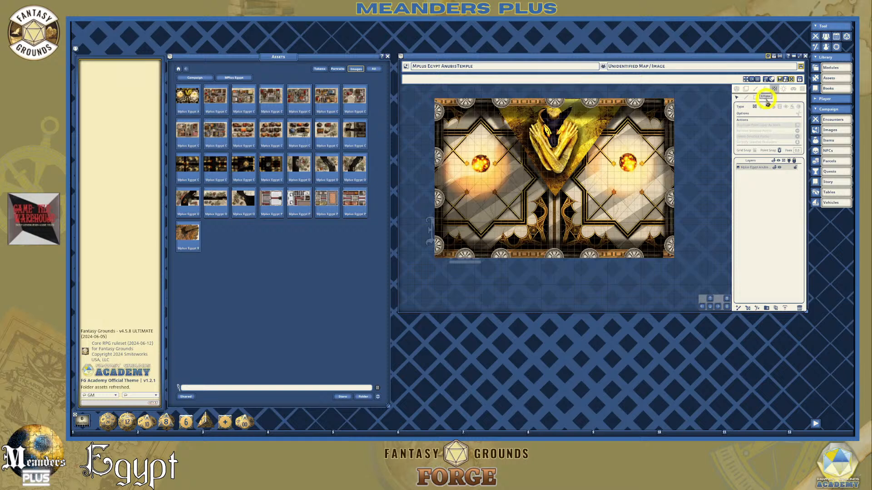
pyautogui.scroll(2, 454, 111)
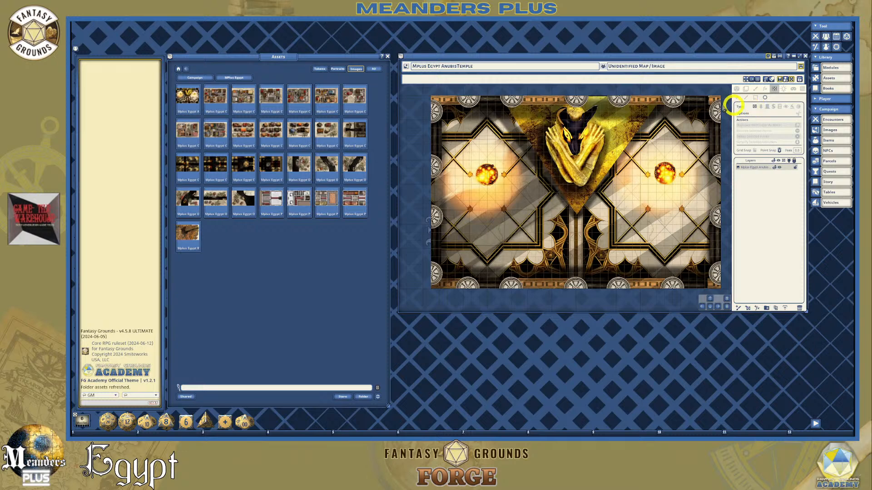
pyautogui.moveTo(468, 98); pyautogui.dragTo(480, 117)
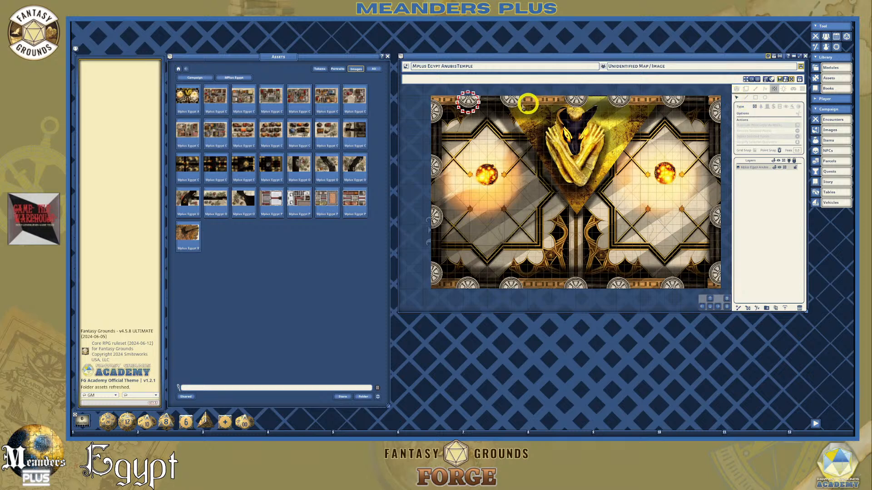
pyautogui.click(467, 91)
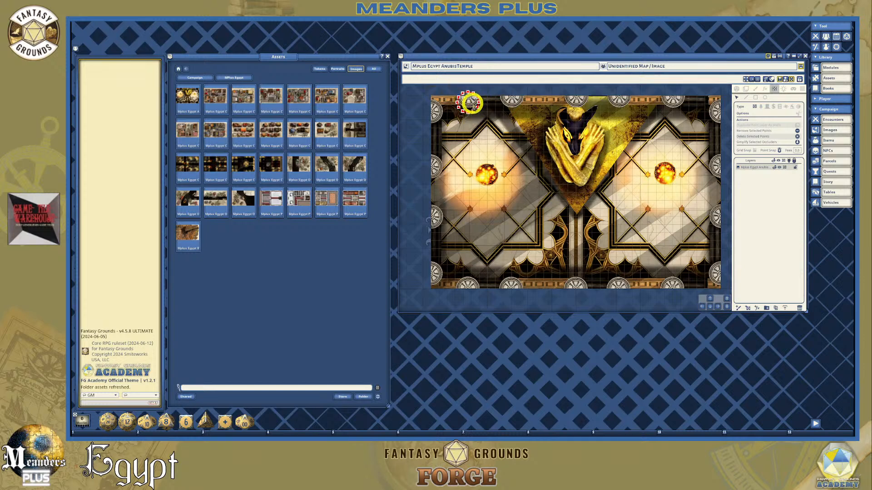
pyautogui.moveTo(469, 94)
pyautogui.mouseDown()
pyautogui.moveTo(468, 82)
pyautogui.moveTo(470, 97)
pyautogui.mouseUp()
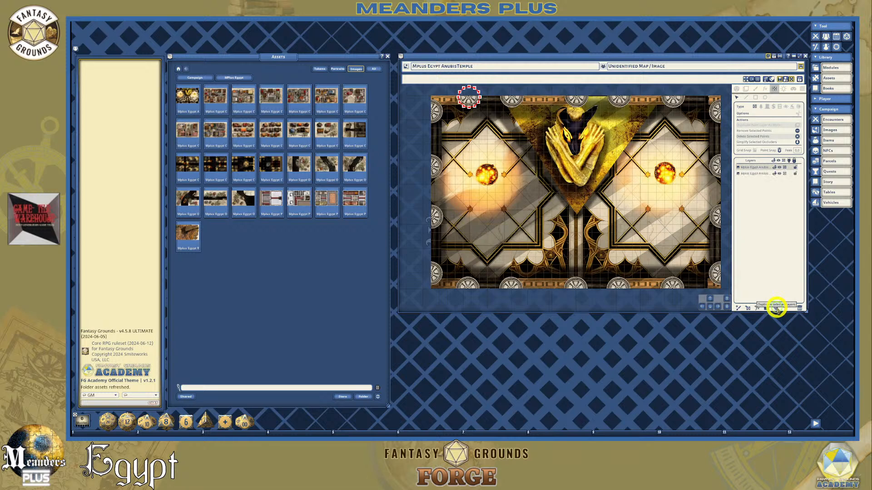
# Try duplicating the temple map layer that holds the pillar's circle, and undo the duplication.
pyautogui.click(776, 308)
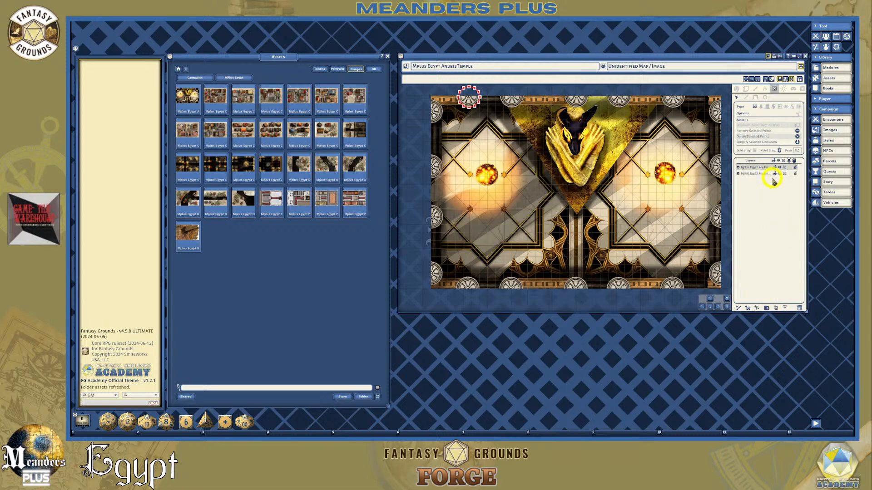
pyautogui.press('ctrl')
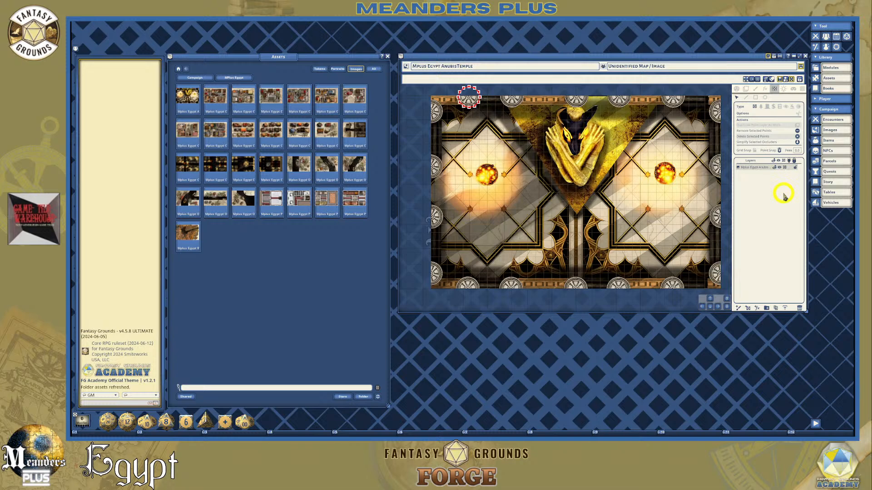
pyautogui.click(472, 102)
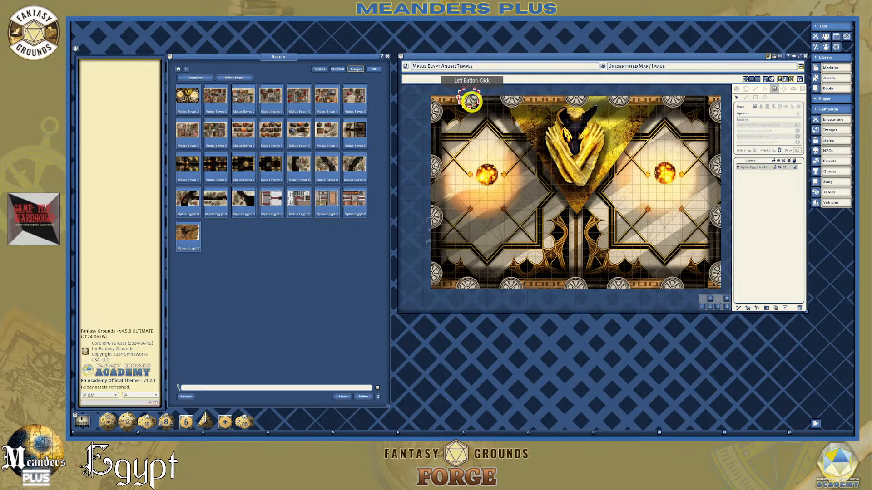
pyautogui.click(471, 99)
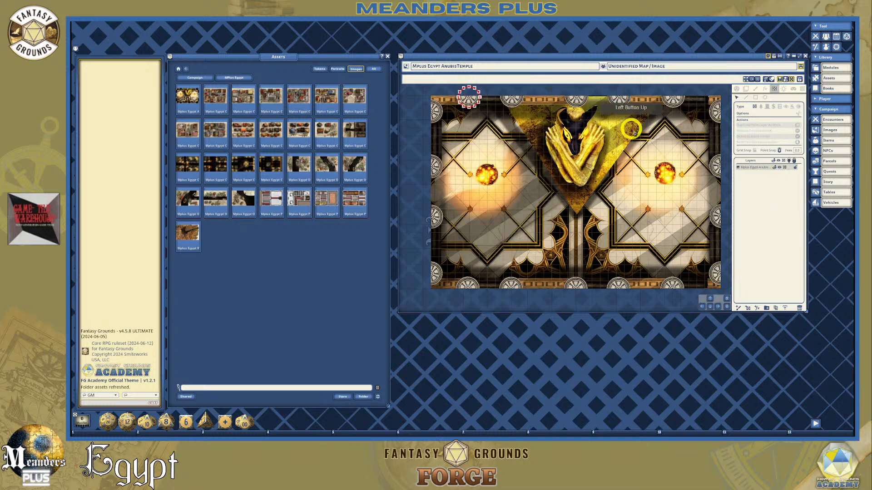
# Bring the area beyond the temple's northern edge into view and select all points of the pillar's circle.
pyautogui.scroll(4, 476, 118)
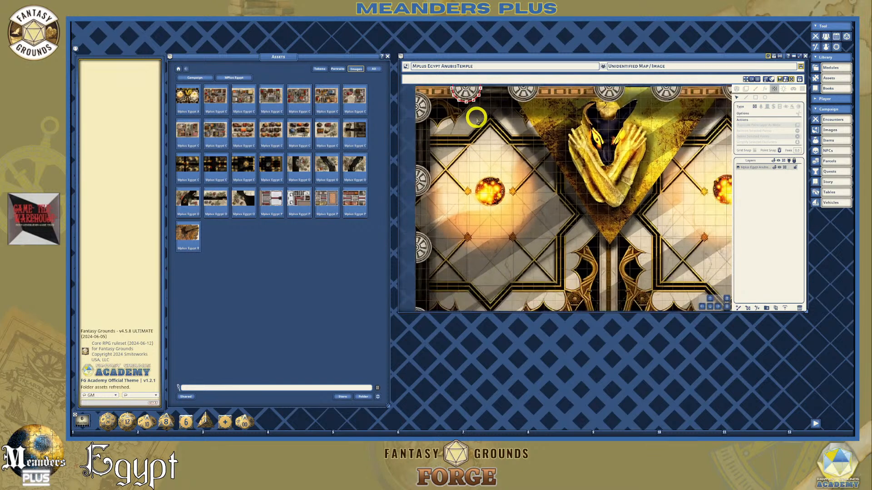
pyautogui.scroll(-4, 476, 118)
pyautogui.click(472, 95)
pyautogui.scroll(2, 474, 106)
pyautogui.scroll(-2, 478, 111)
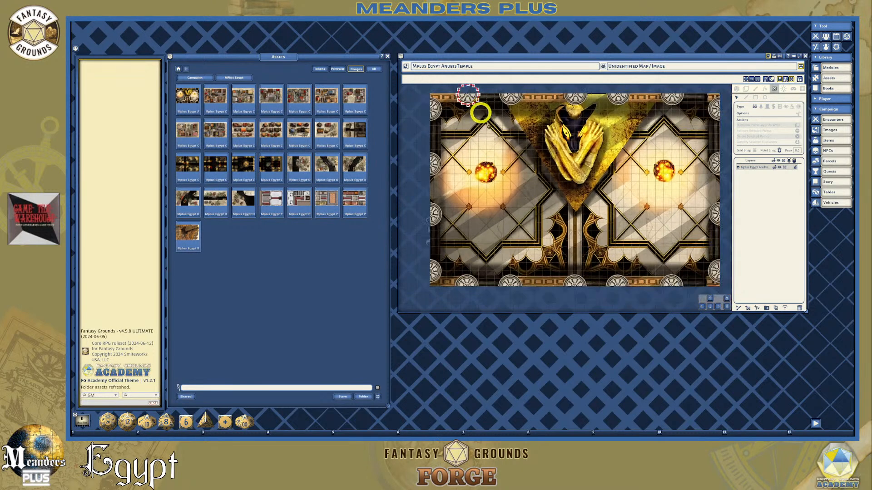
pyautogui.click(710, 299)
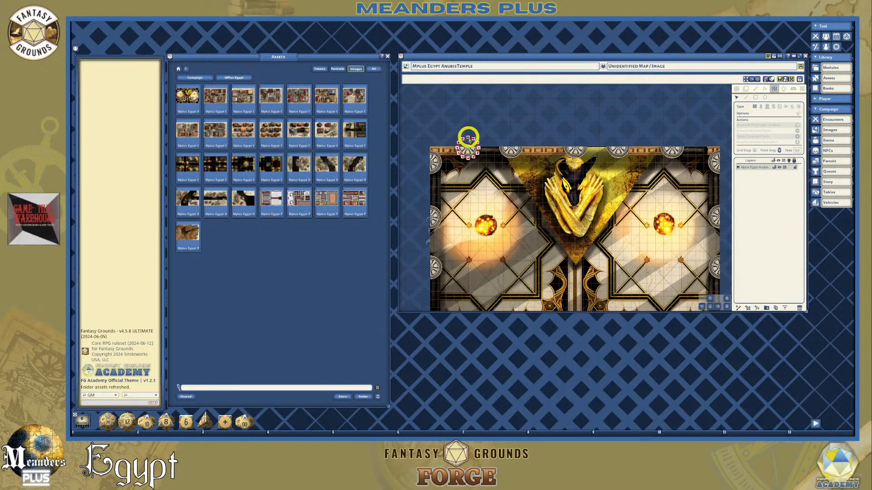
pyautogui.click(468, 140)
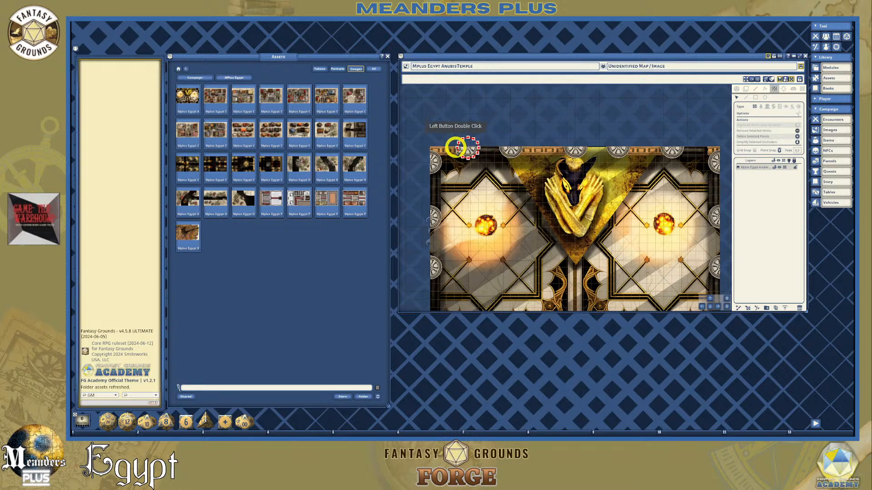
pyautogui.moveTo(469, 148); pyautogui.dragTo(468, 139)
pyautogui.scroll(-2, 522, 219)
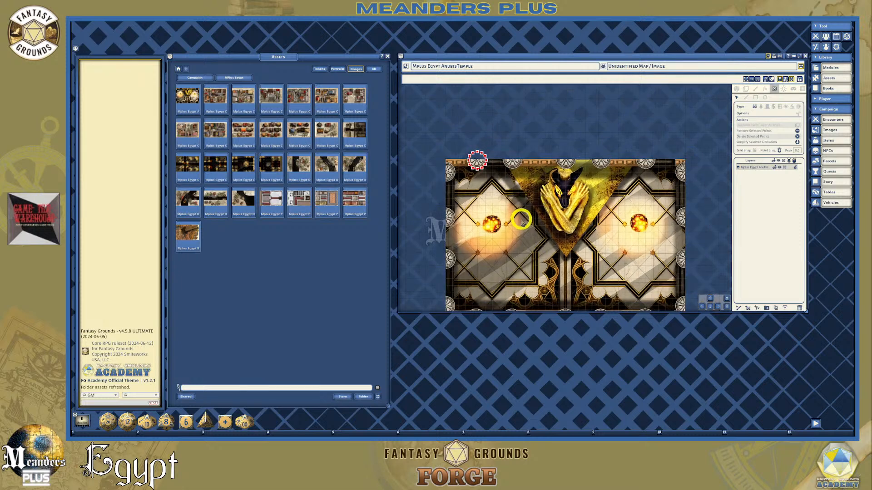
pyautogui.scroll(1, 522, 219)
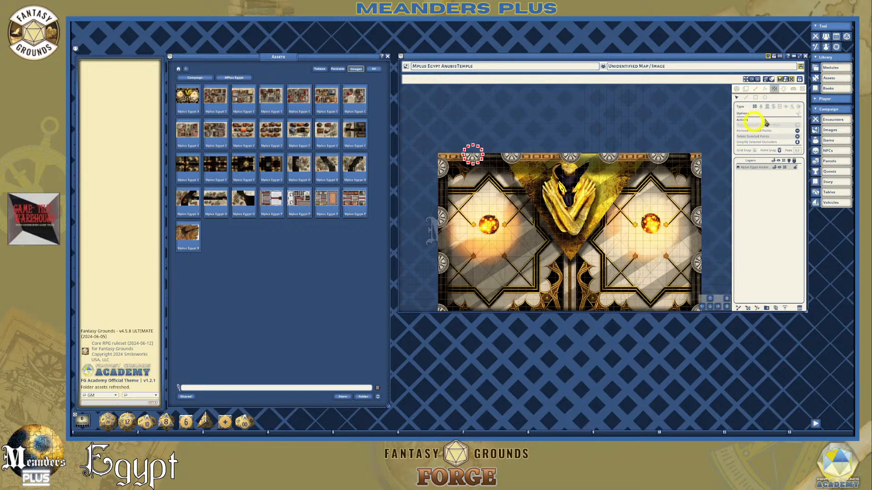
# Draw four circular occluders in a row just inside the temple's northern wall for its other pillars.
pyautogui.click(765, 99)
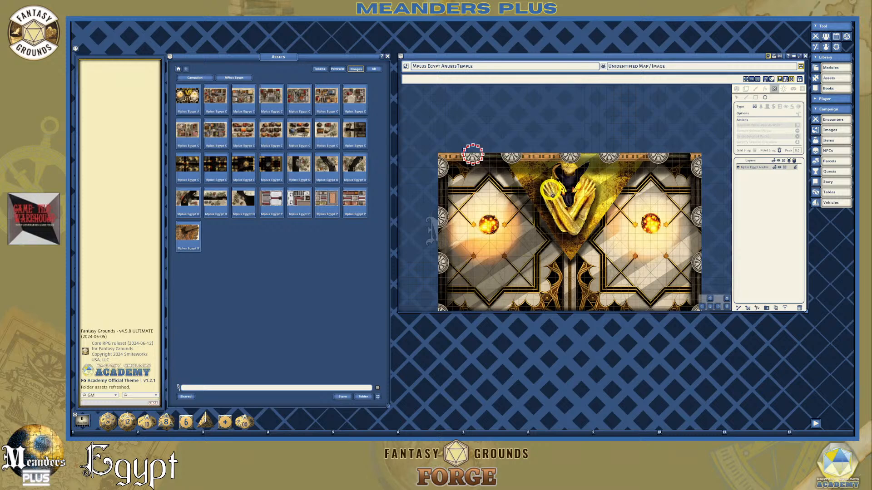
pyautogui.click(520, 181)
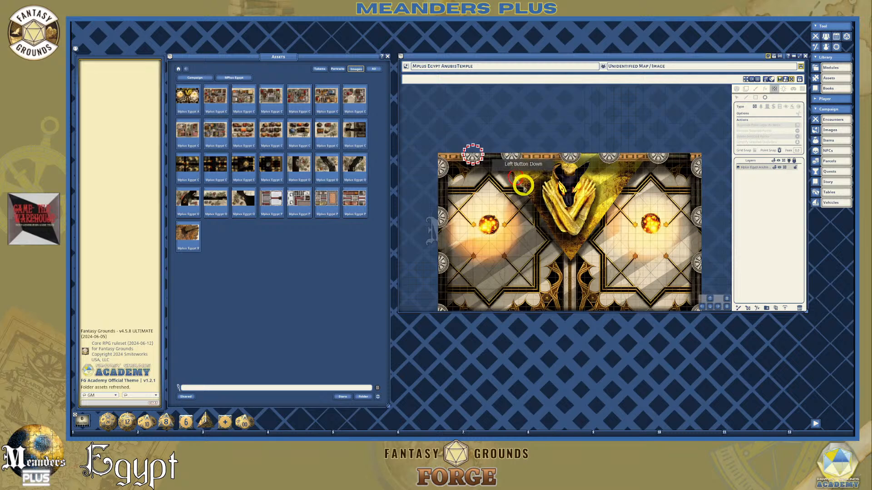
pyautogui.moveTo(566, 169); pyautogui.dragTo(666, 186)
pyautogui.scroll(-1, 621, 183)
# Draw circular occluders down the inside of the eastern wall and around the southeast corner.
pyautogui.moveTo(665, 184); pyautogui.dragTo(677, 208)
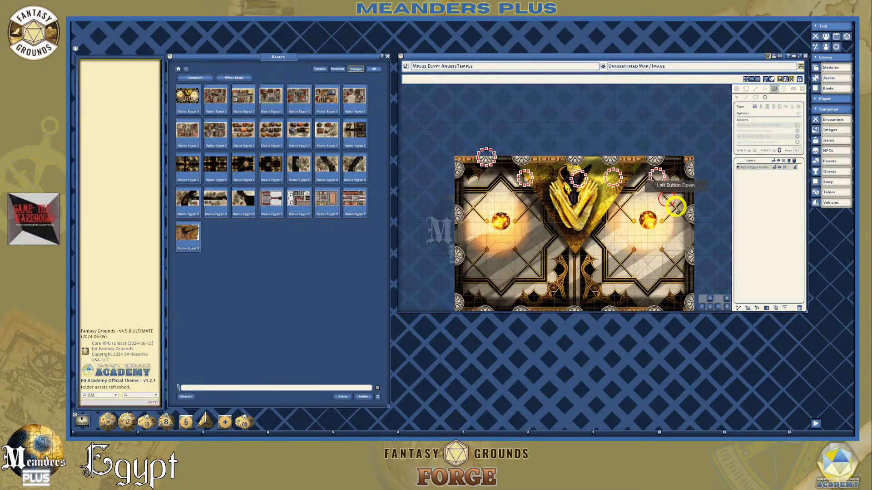
pyautogui.click(667, 219)
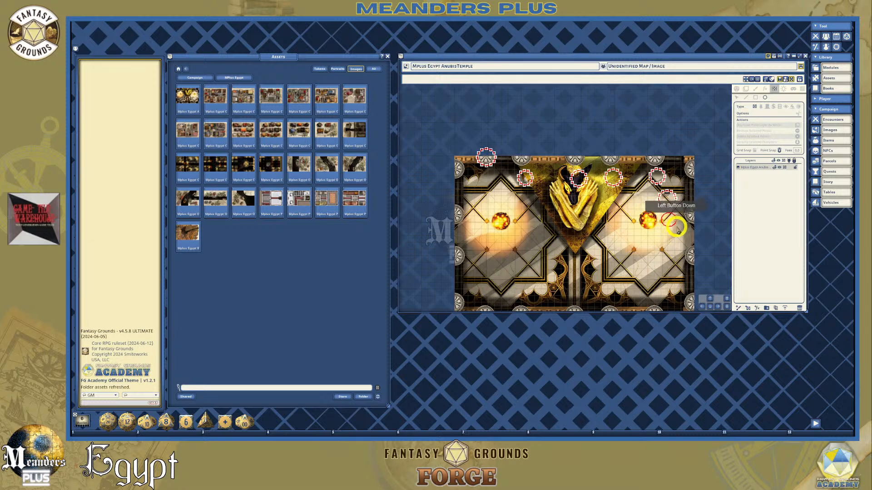
pyautogui.moveTo(671, 252); pyautogui.dragTo(659, 305)
# Draw four circular occluders just inside the southern wall, working from east to west.
pyautogui.moveTo(599, 291); pyautogui.dragTo(616, 306)
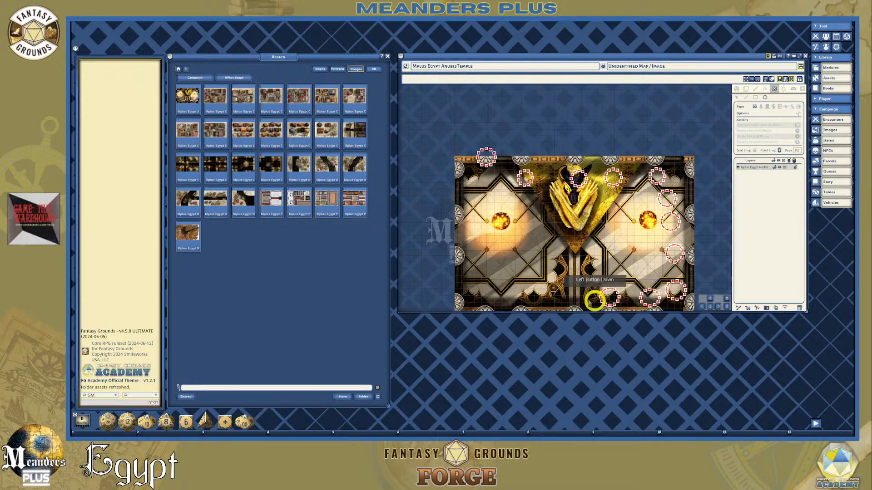
pyautogui.moveTo(565, 287); pyautogui.dragTo(584, 302)
pyautogui.moveTo(508, 285); pyautogui.dragTo(534, 307)
pyautogui.moveTo(474, 290); pyautogui.dragTo(496, 307)
# Draw four circular occluders inside the western wall, from the southwest corner up to the northwest corner.
pyautogui.moveTo(459, 272); pyautogui.dragTo(479, 293)
pyautogui.moveTo(472, 249); pyautogui.dragTo(494, 265)
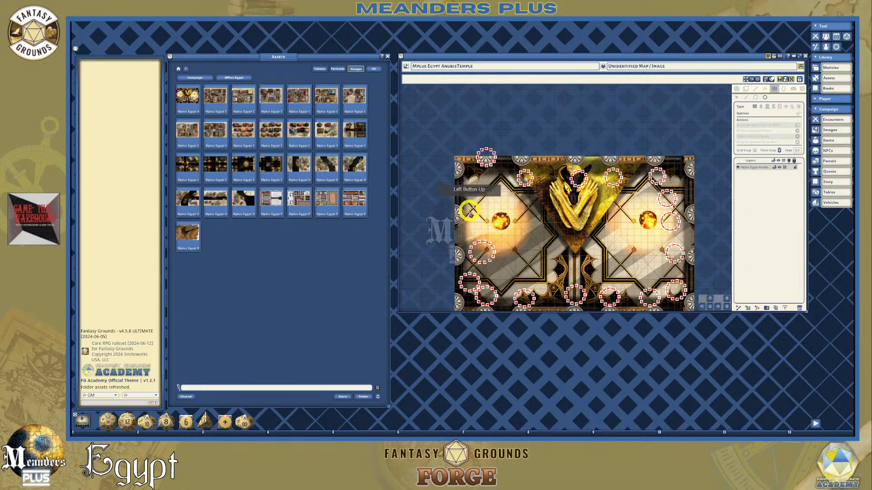
pyautogui.moveTo(467, 206); pyautogui.dragTo(484, 222)
pyautogui.moveTo(467, 170); pyautogui.dragTo(485, 190)
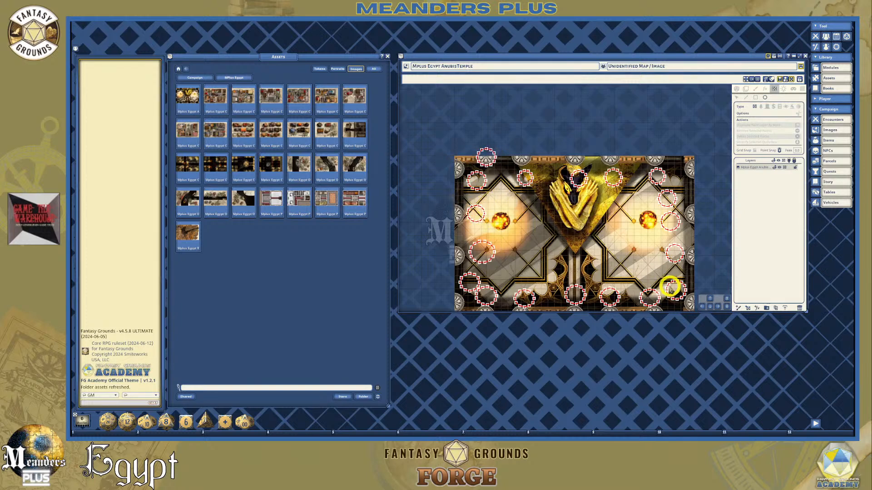
# Move the four western circles onto the pillars along the map's western edge.
pyautogui.click(738, 98)
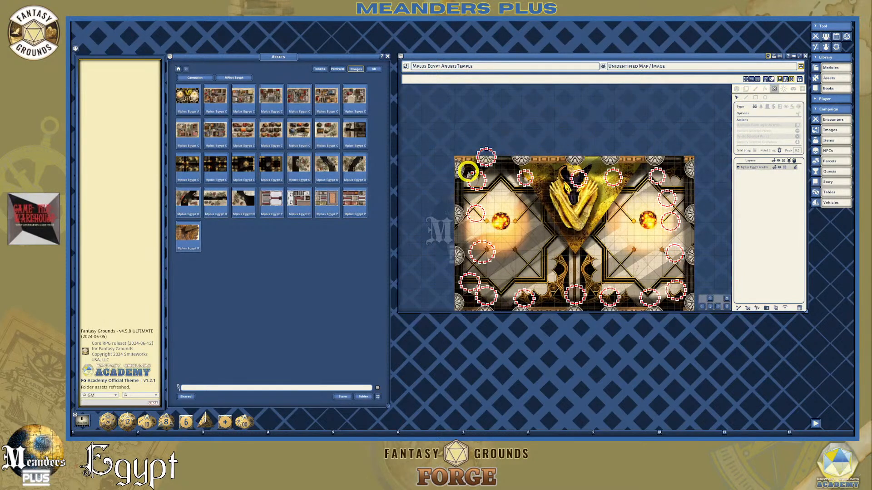
pyautogui.moveTo(473, 174); pyautogui.dragTo(449, 163)
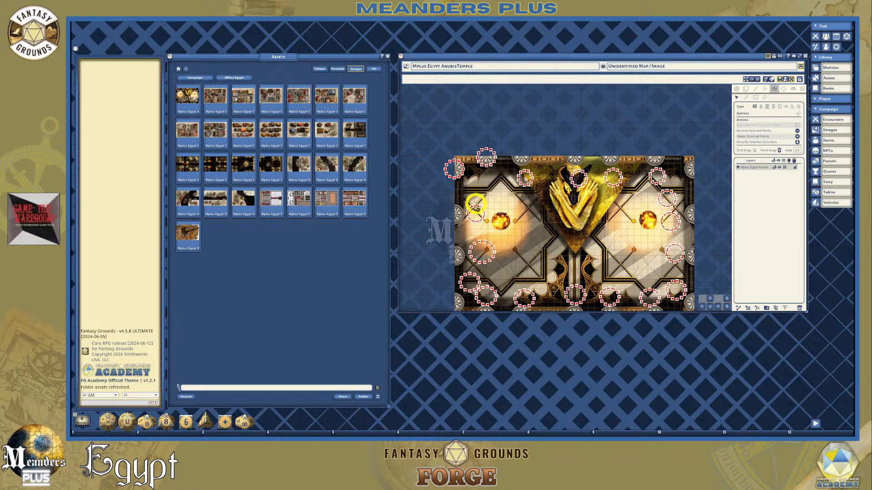
pyautogui.moveTo(476, 207); pyautogui.dragTo(454, 211)
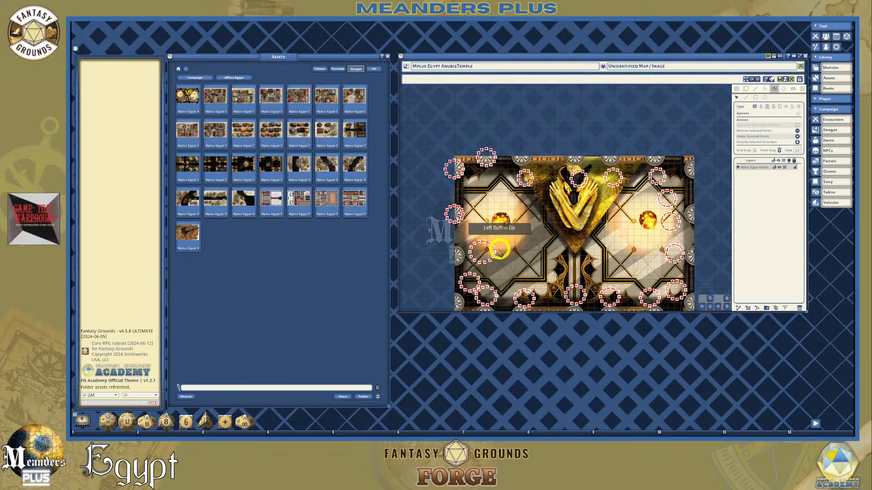
pyautogui.moveTo(488, 245); pyautogui.dragTo(454, 293)
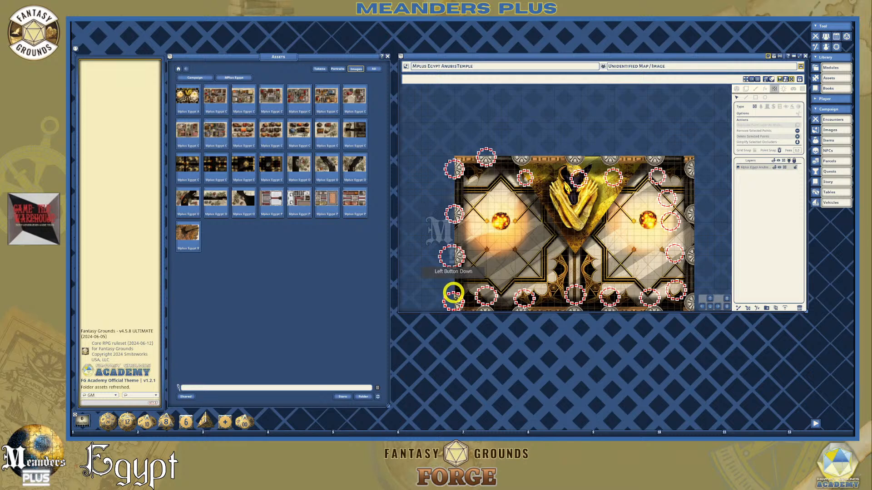
# Move the southern circular occluders from west to east onto the pillars along the map's southern edge, including the southeast corner pillar.
pyautogui.moveTo(453, 295); pyautogui.dragTo(486, 307)
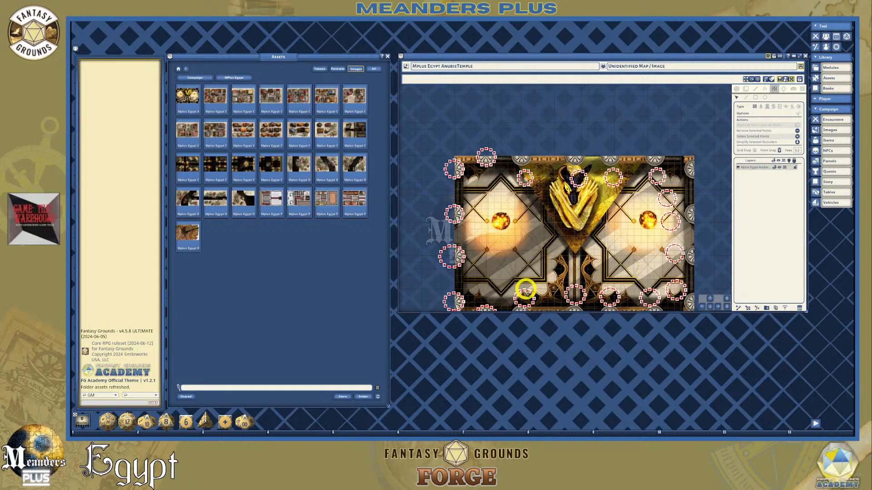
pyautogui.moveTo(524, 293); pyautogui.dragTo(521, 307)
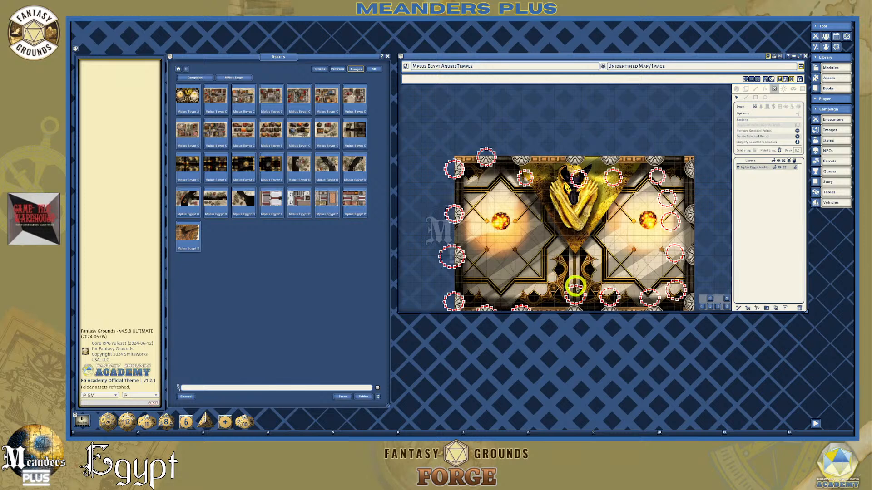
pyautogui.moveTo(575, 288); pyautogui.dragTo(654, 307)
pyautogui.click(649, 289)
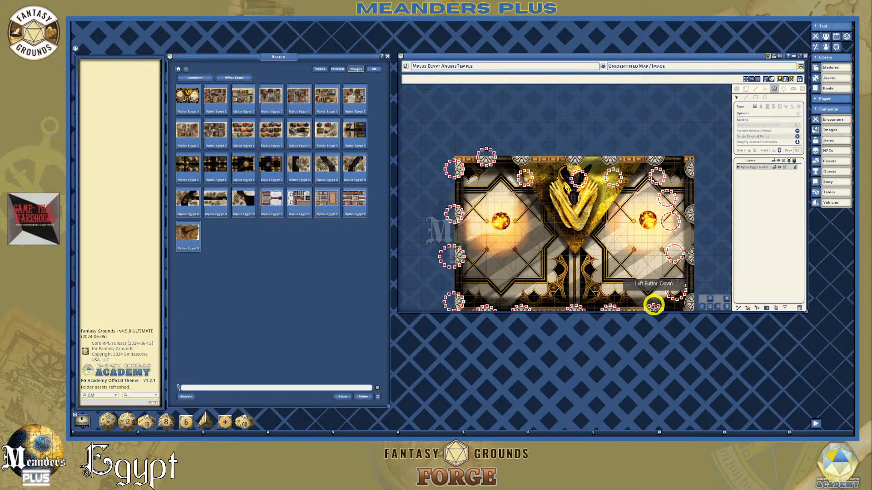
pyautogui.click(677, 281)
pyautogui.moveTo(677, 286); pyautogui.dragTo(691, 298)
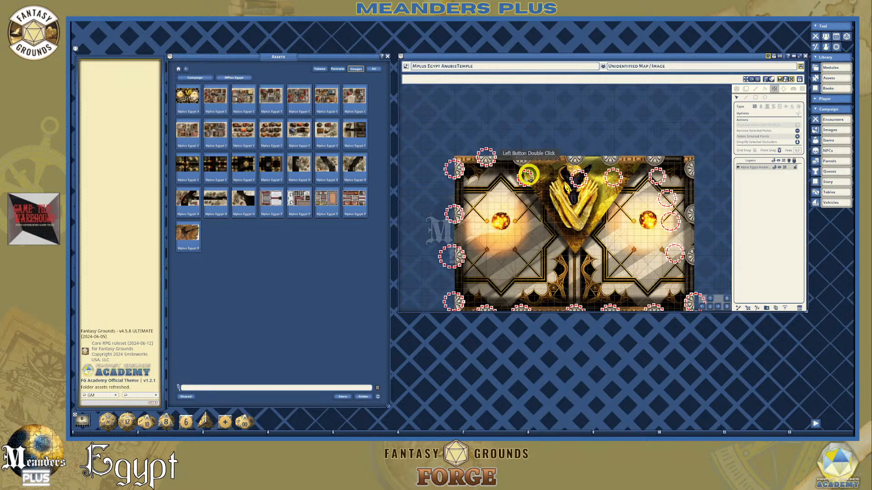
# Move the four remaining northern circular occluders onto the pillars along the map's northern edge.
pyautogui.moveTo(524, 172); pyautogui.dragTo(521, 151)
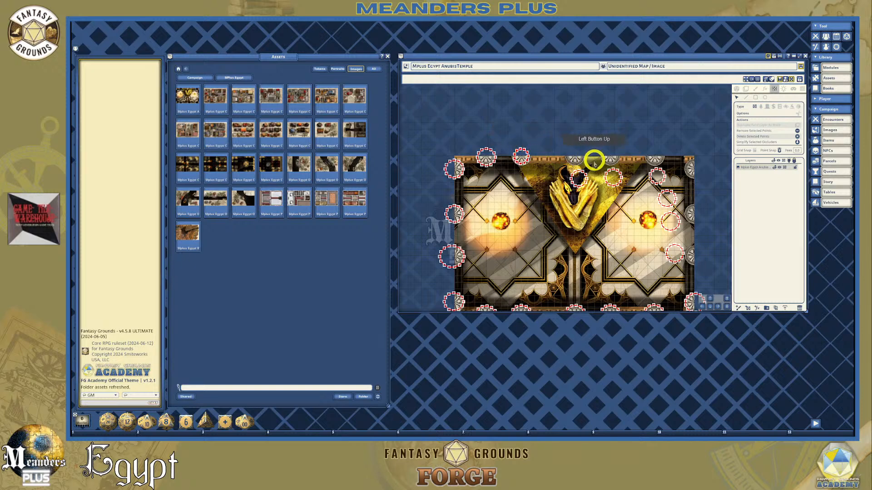
pyautogui.moveTo(580, 175); pyautogui.dragTo(611, 148)
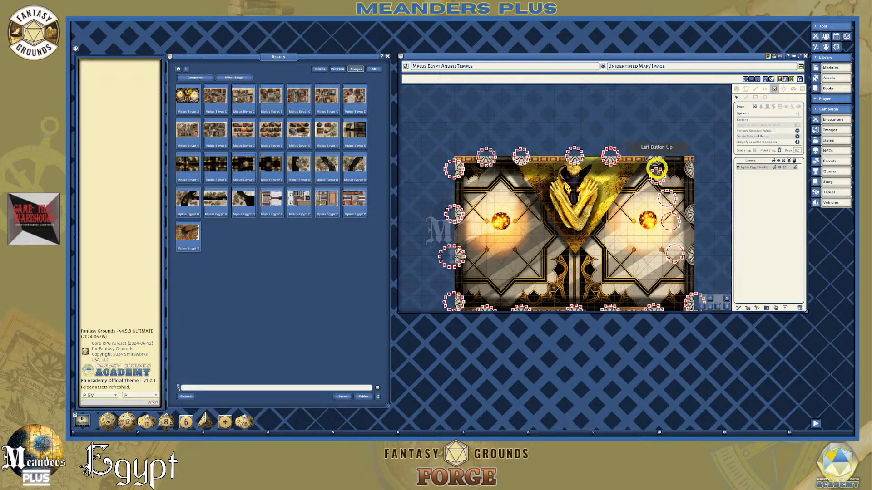
pyautogui.moveTo(657, 169); pyautogui.dragTo(654, 151)
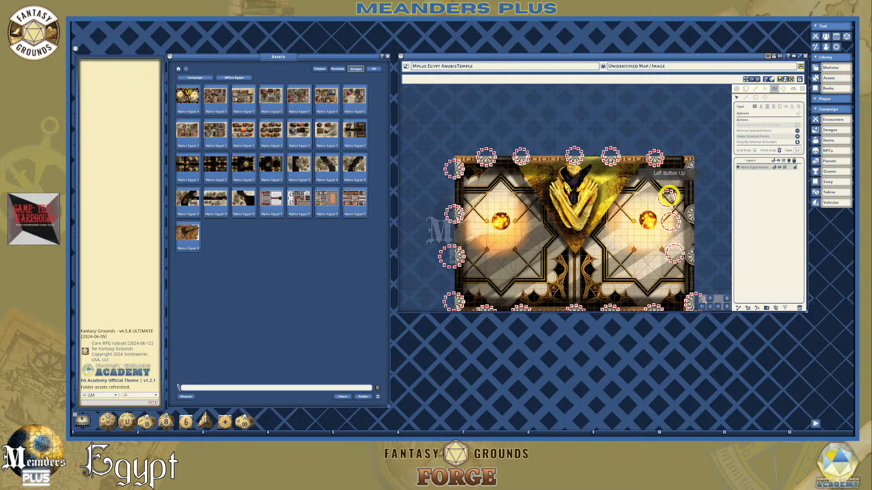
# Move the three remaining eastern circles onto the pillars along the map's eastern edge, from the northeast corner downward.
pyautogui.moveTo(667, 192); pyautogui.dragTo(694, 163)
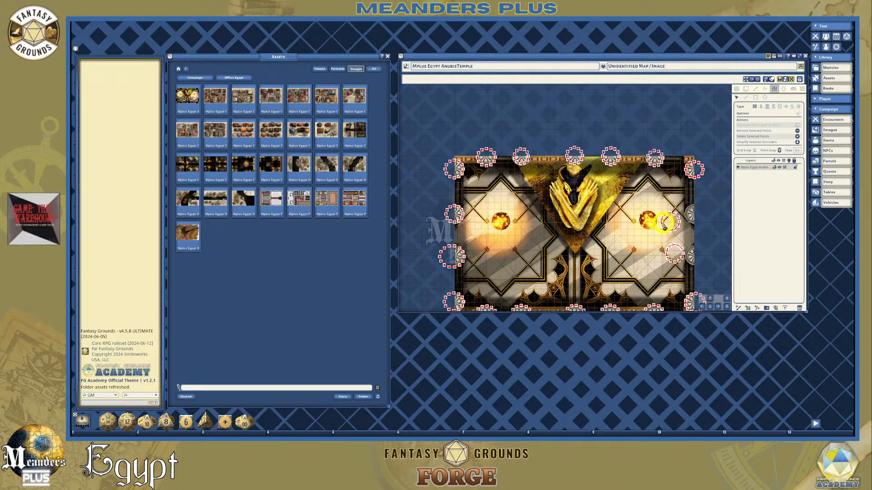
pyautogui.moveTo(663, 226); pyautogui.dragTo(686, 214)
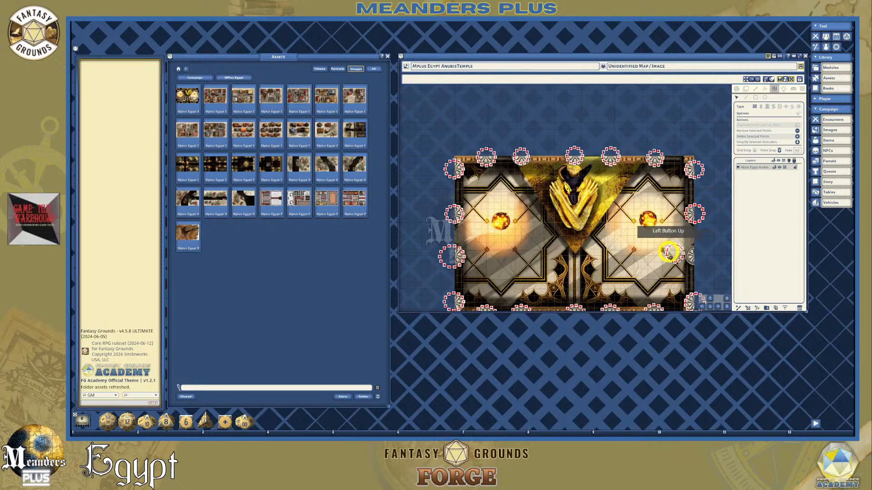
pyautogui.moveTo(667, 249); pyautogui.dragTo(698, 255)
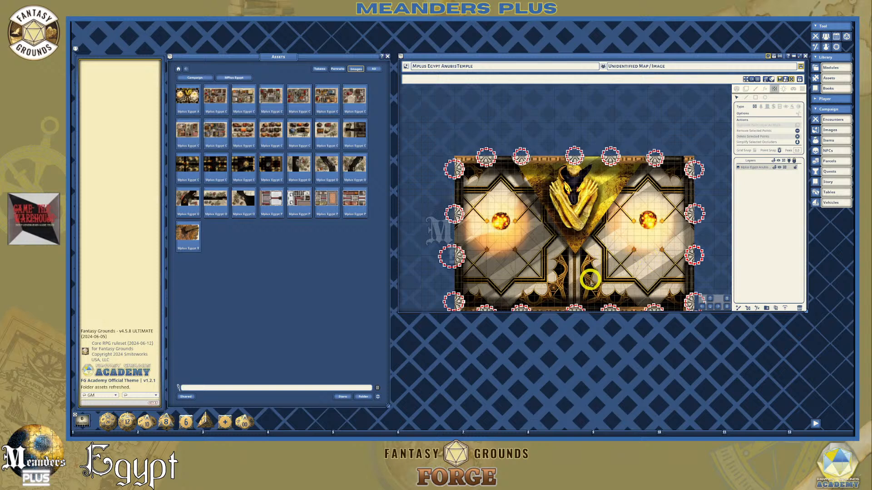
# Draw one rectangular occluder along the temple's outer walls, from the northwest corner to the southeast corner.
pyautogui.scroll(1, 600, 291)
pyautogui.scroll(-1, 597, 295)
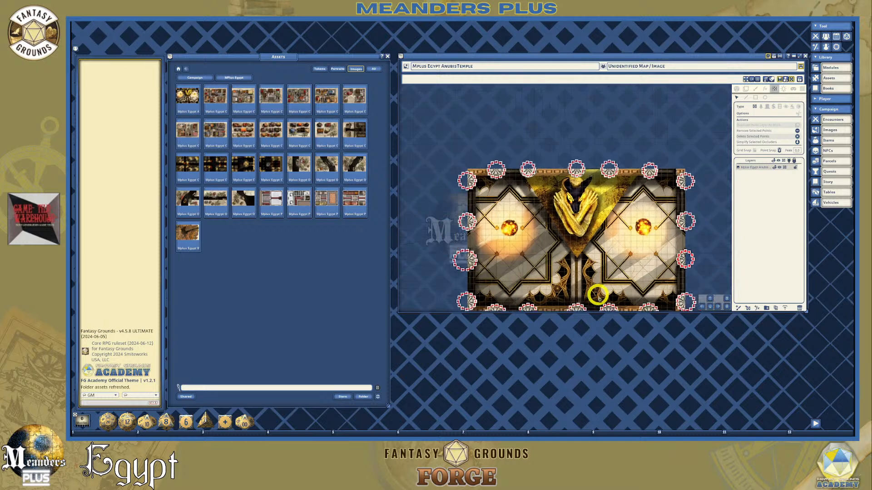
pyautogui.scroll(1, 597, 293)
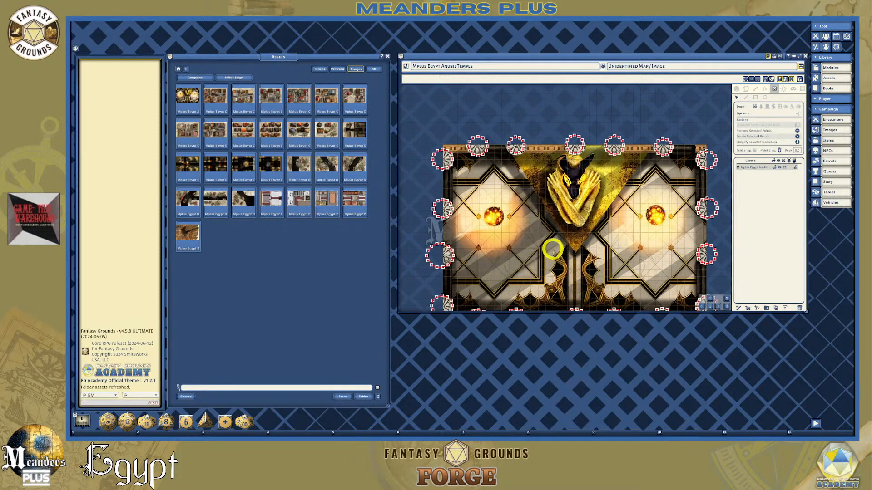
pyautogui.scroll(-1, 553, 249)
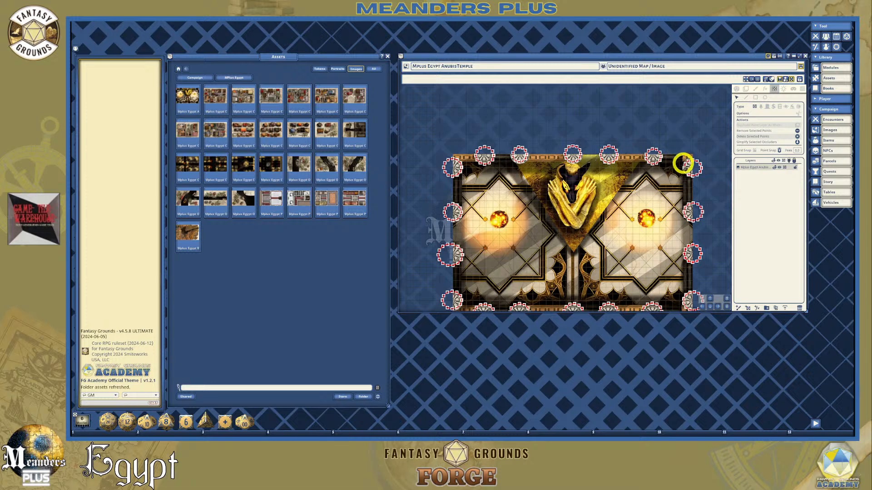
pyautogui.scroll(-1, 676, 247)
pyautogui.scroll(1, 667, 253)
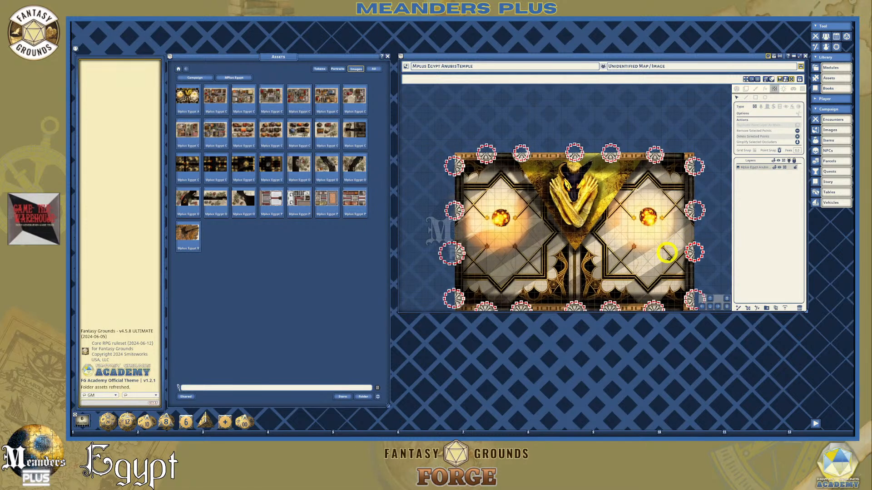
pyautogui.click(756, 98)
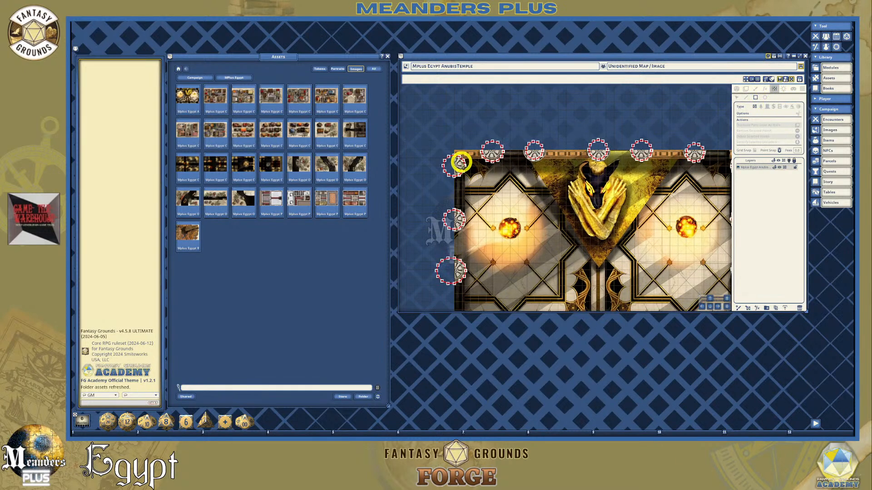
pyautogui.scroll(-1, 456, 156)
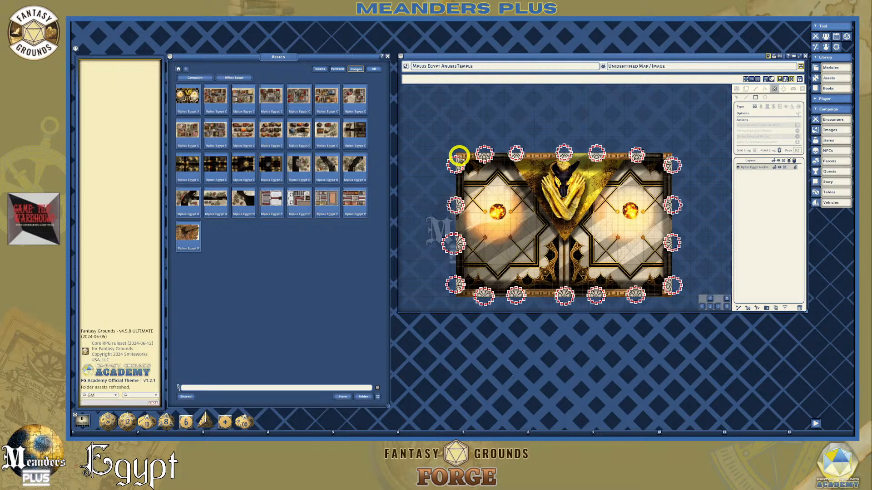
pyautogui.moveTo(458, 156); pyautogui.dragTo(670, 294)
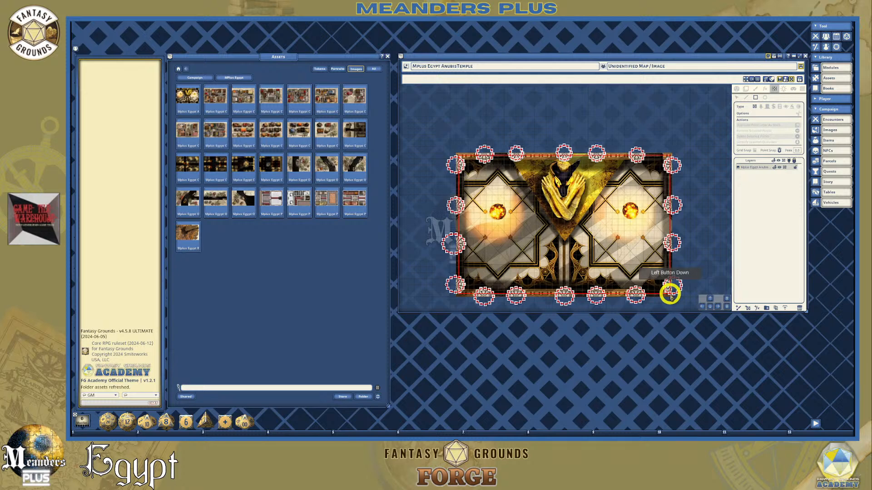
pyautogui.moveTo(670, 294); pyautogui.dragTo(670, 296)
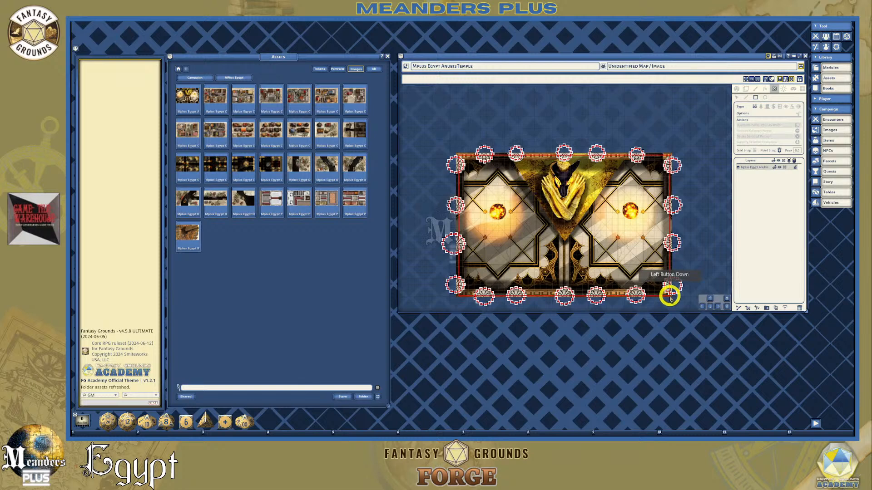
pyautogui.moveTo(670, 295); pyautogui.dragTo(670, 295)
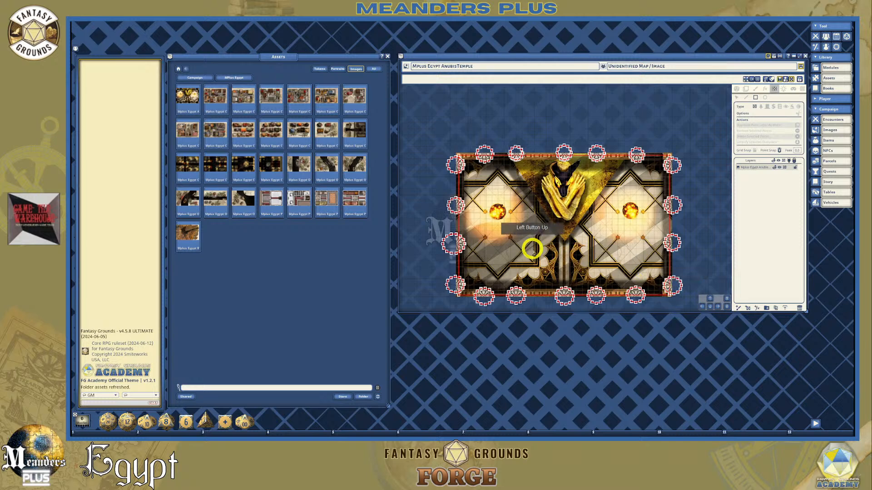
# Examine where the rectangular wall occluder crosses the circular pillar occluders around the temple's northwest corner.
pyautogui.scroll(5, 485, 185)
pyautogui.scroll(-5, 482, 184)
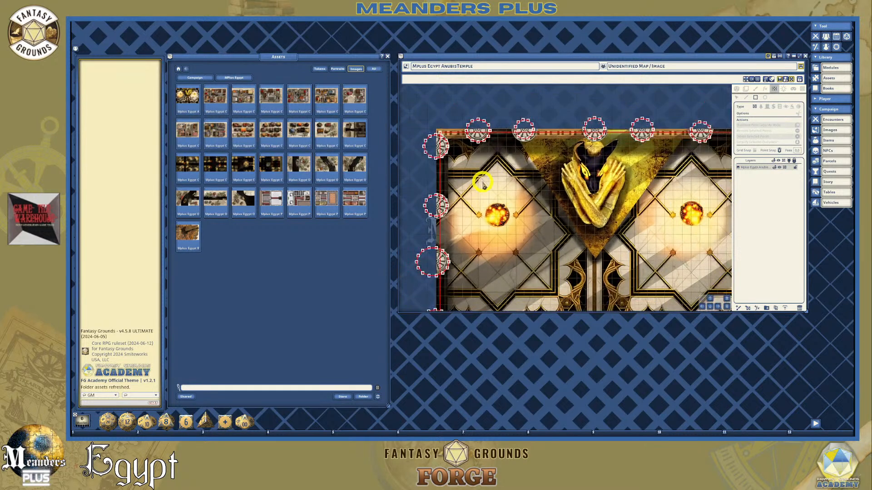
pyautogui.scroll(8, 449, 162)
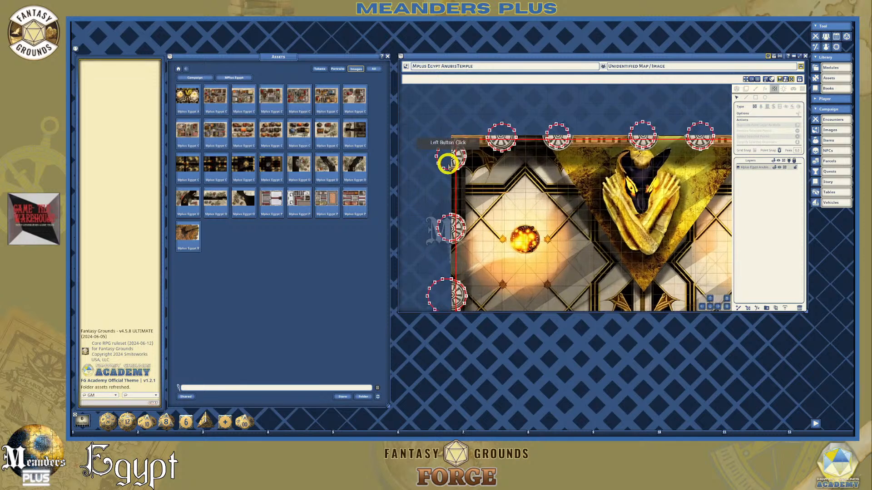
pyautogui.scroll(2, 482, 181)
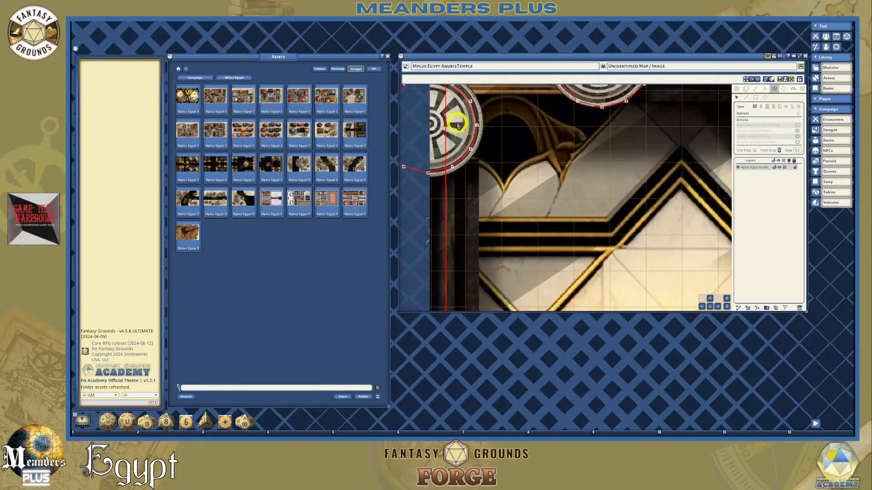
pyautogui.scroll(3, 443, 172)
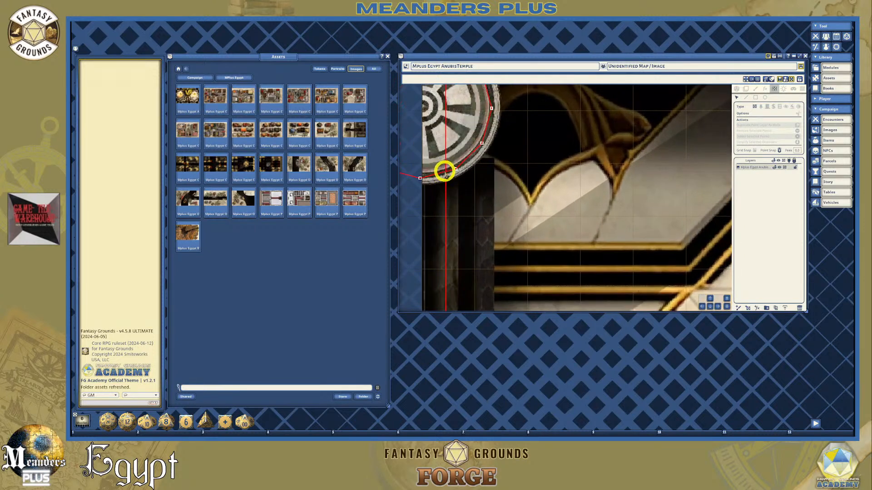
pyautogui.scroll(-5, 445, 172)
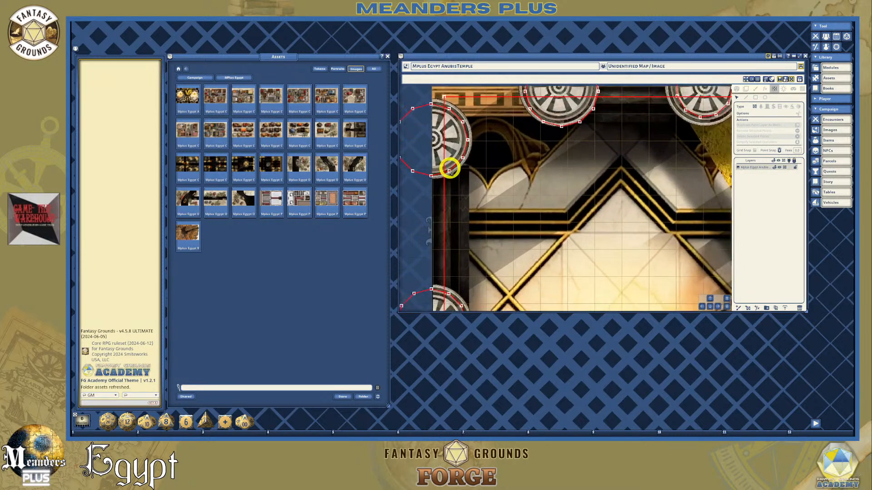
pyautogui.scroll(1, 450, 169)
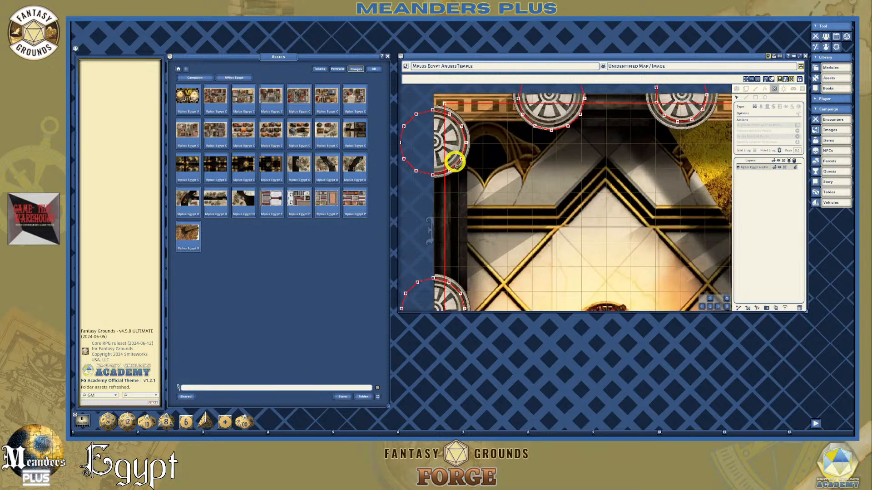
pyautogui.scroll(1, 449, 161)
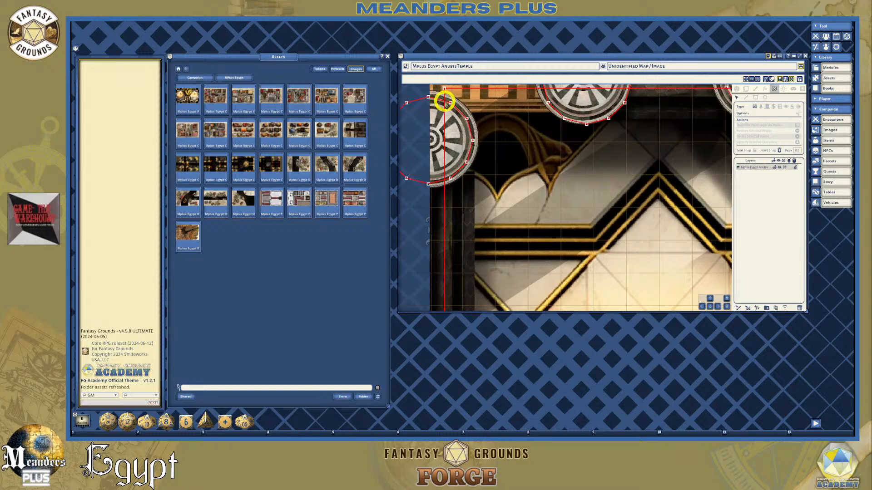
pyautogui.scroll(-2, 451, 101)
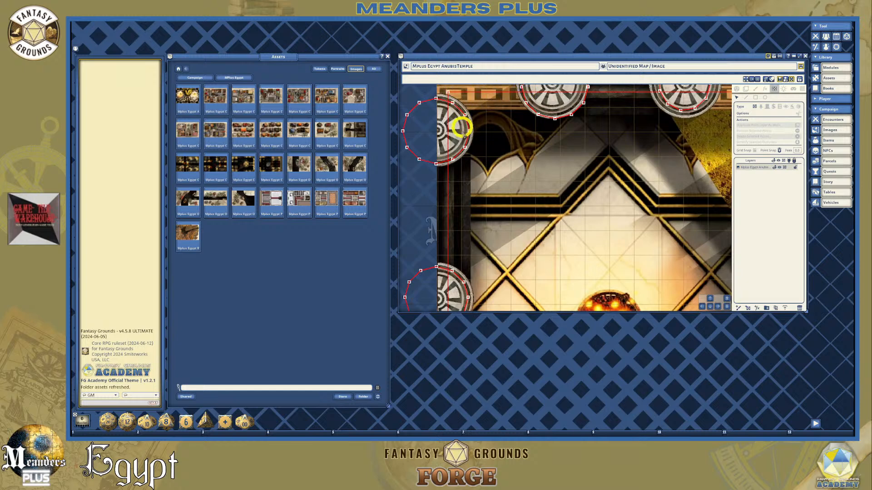
pyautogui.scroll(-1, 460, 122)
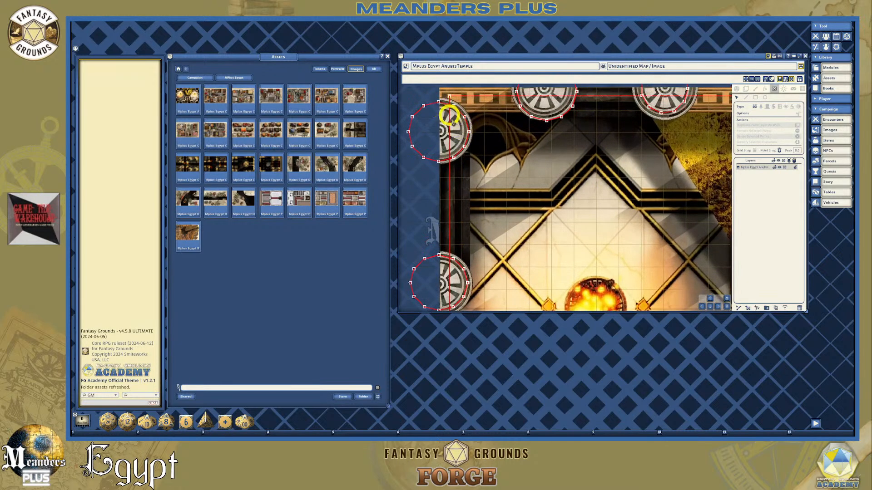
pyautogui.scroll(1, 448, 132)
pyautogui.scroll(-3, 456, 129)
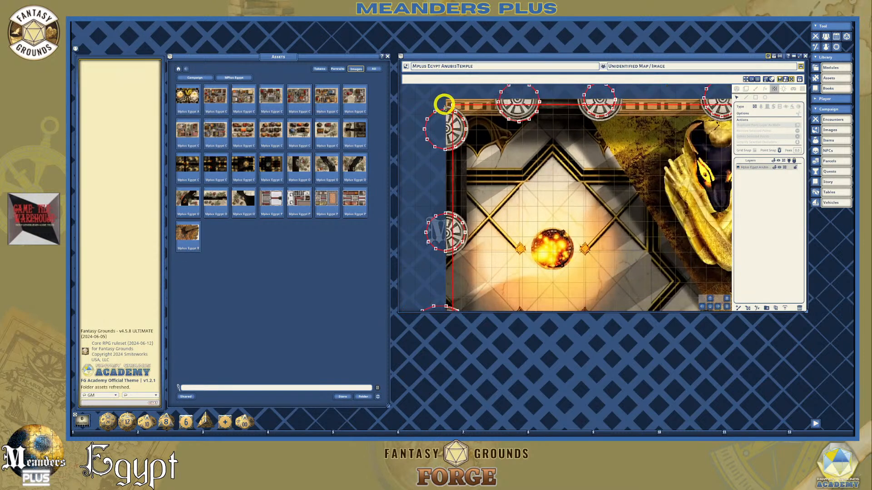
pyautogui.scroll(2, 444, 130)
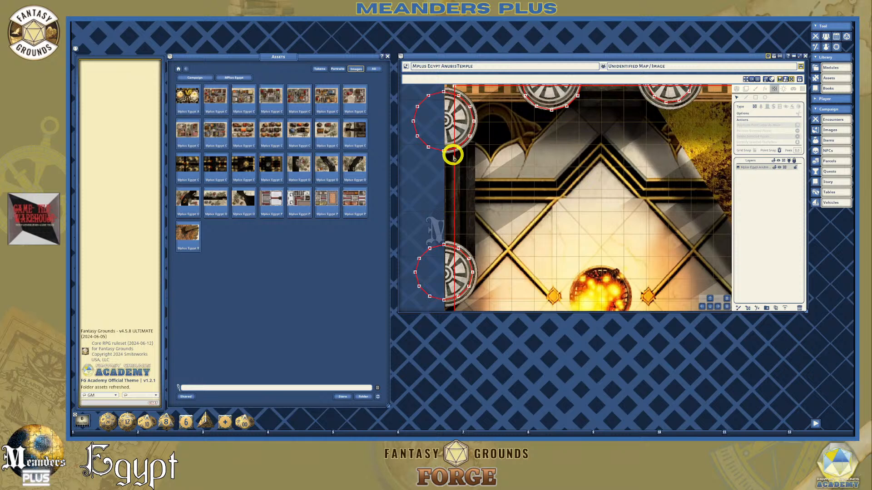
pyautogui.scroll(2, 452, 151)
pyautogui.scroll(-2, 454, 144)
pyautogui.scroll(3, 449, 147)
pyautogui.scroll(3, 450, 145)
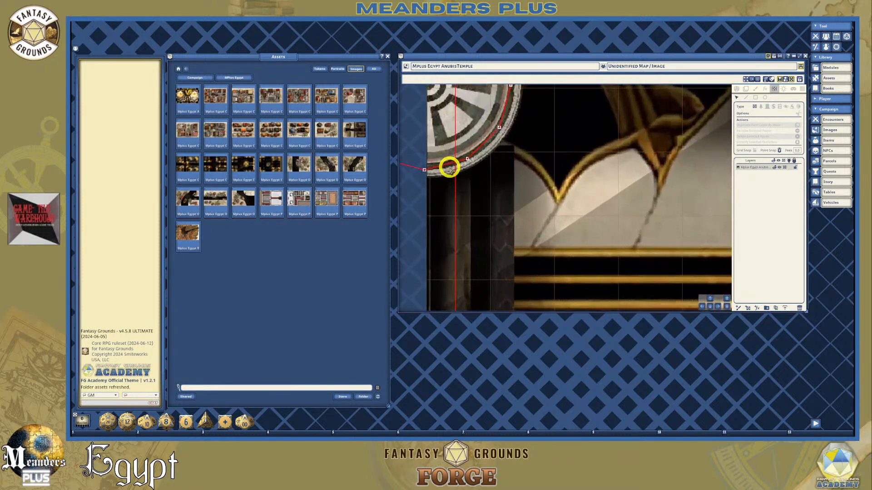
pyautogui.scroll(-5, 509, 166)
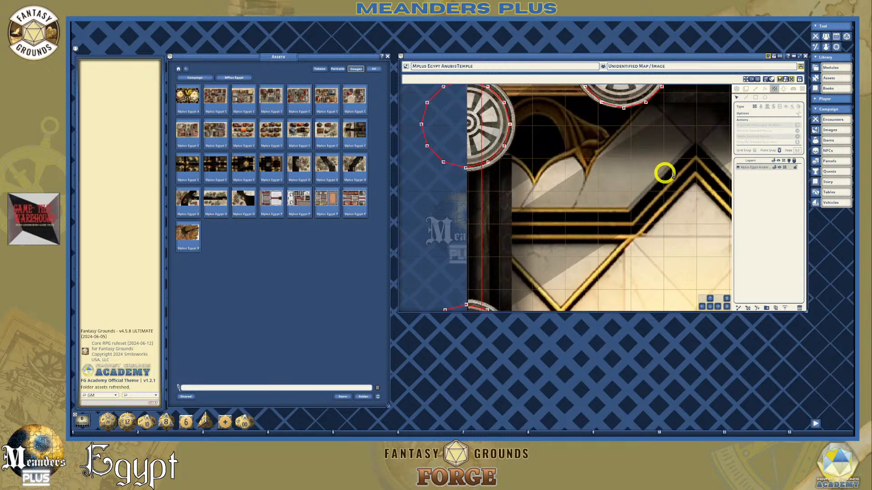
pyautogui.scroll(-1, 649, 173)
pyautogui.scroll(-1, 679, 167)
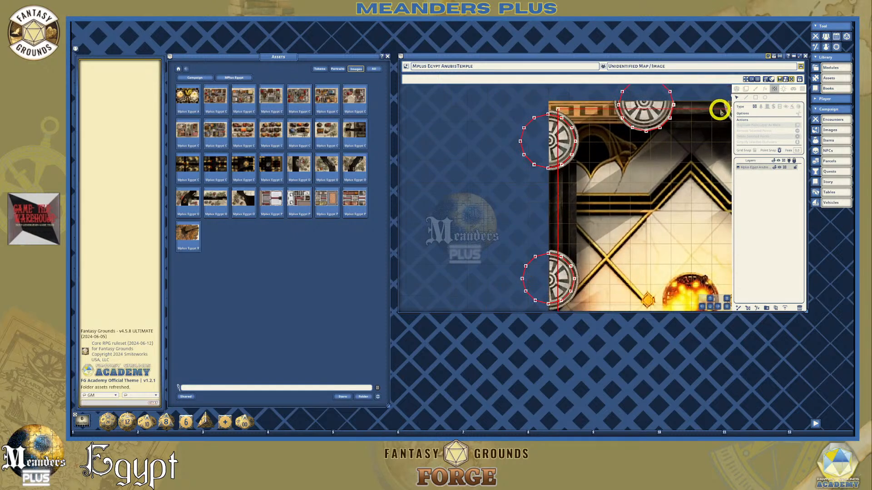
# Remove the rectangular occluder from the temple's outer walls, keeping the pillar circles.
pyautogui.click(667, 158)
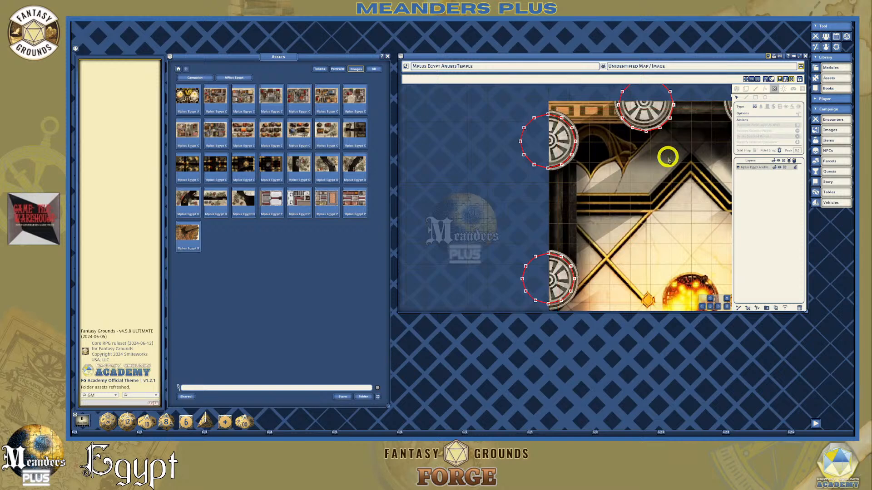
pyautogui.scroll(-2, 664, 204)
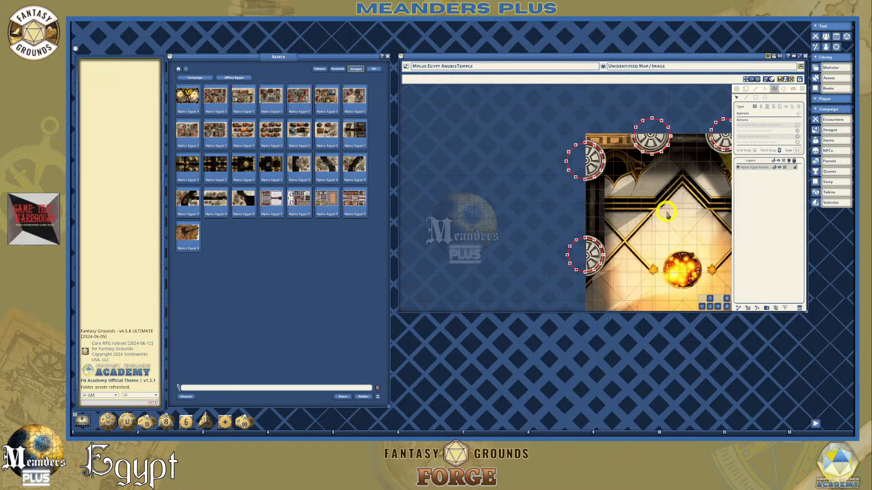
# Draw a straight wall occluder along the temple's north wall, from outside the northwest corner to just beyond the northeast corner.
pyautogui.moveTo(717, 310); pyautogui.dragTo(695, 266)
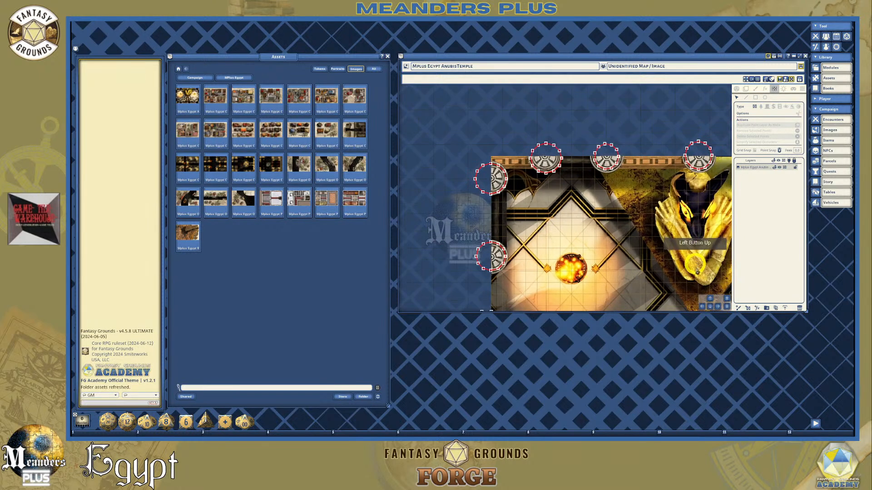
pyautogui.click(717, 307)
pyautogui.moveTo(718, 307); pyautogui.dragTo(669, 282)
pyautogui.click(710, 306)
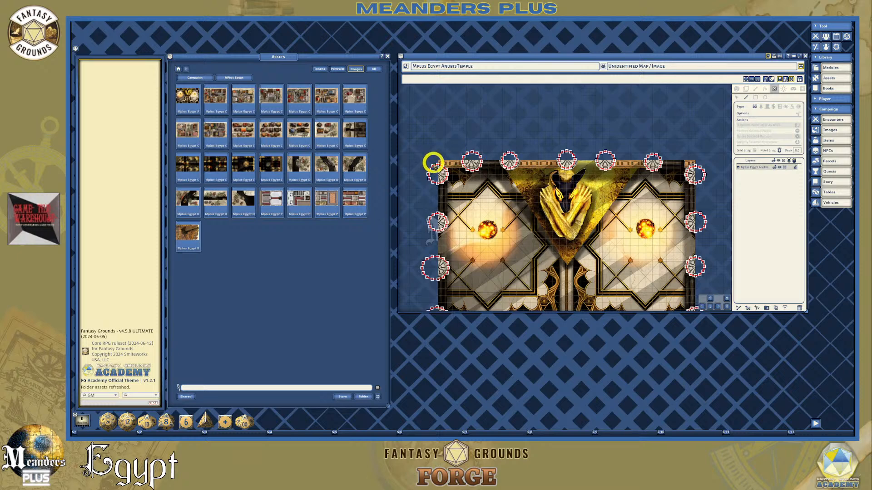
pyautogui.click(433, 163)
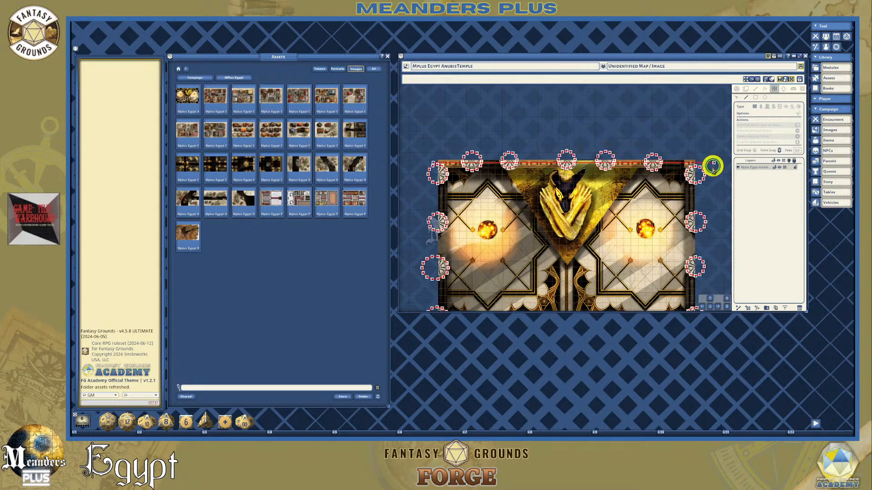
# Examine where the north wall occluder crosses the circular pillar occluders along the temple's northern edge.
pyautogui.scroll(8, 453, 167)
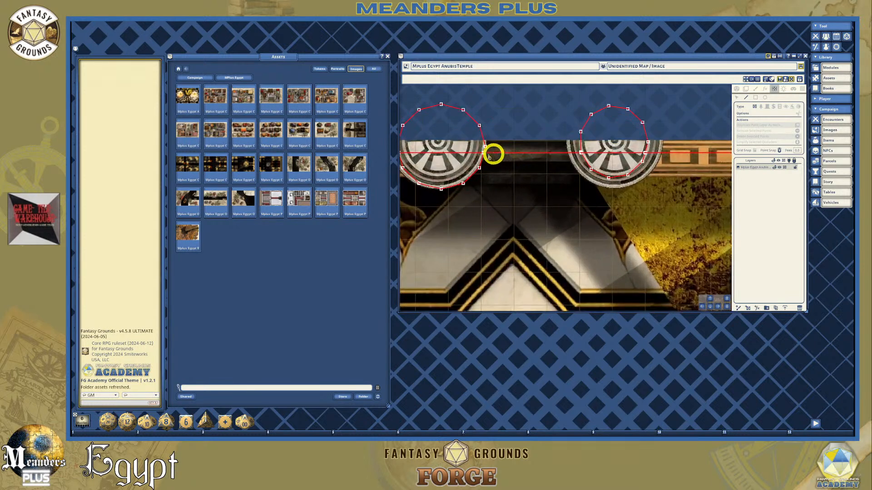
pyautogui.scroll(3, 490, 155)
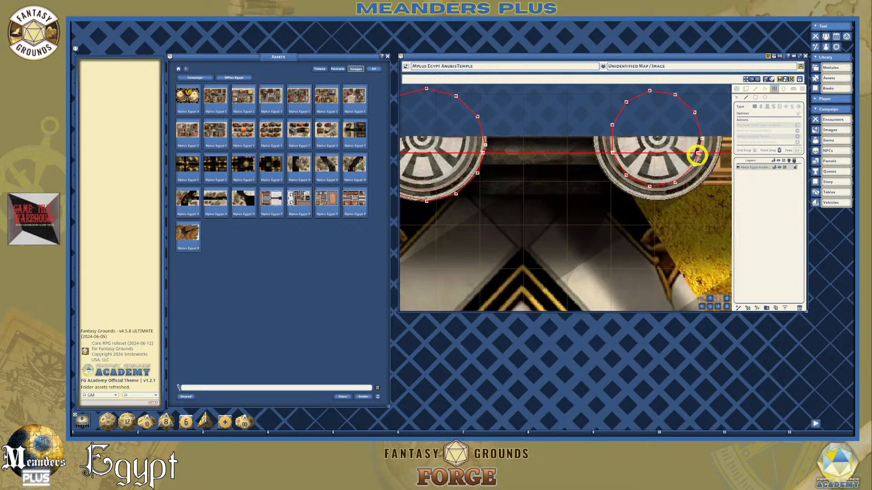
pyautogui.scroll(2, 481, 155)
pyautogui.scroll(2, 482, 152)
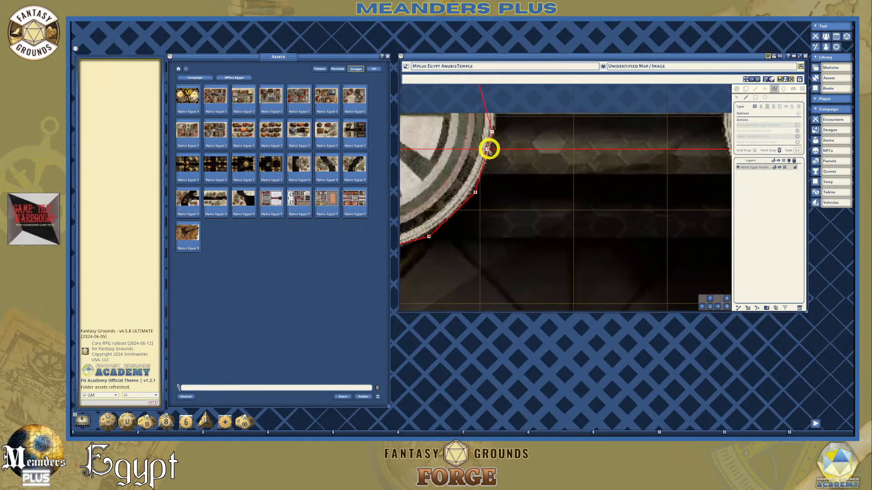
pyautogui.scroll(-2, 538, 196)
pyautogui.scroll(-5, 540, 198)
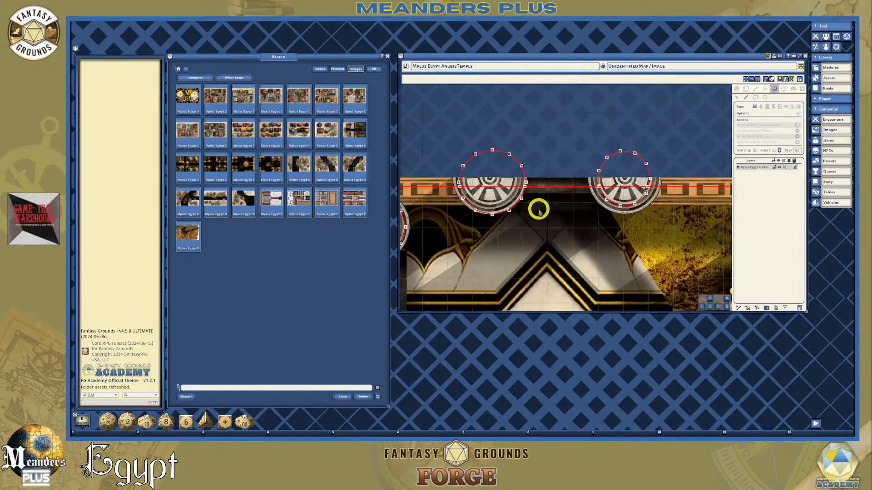
# Draw a straight wall occluder down the temple's west wall, from the northwest corner to just beyond the southwest corner.
pyautogui.click(709, 306)
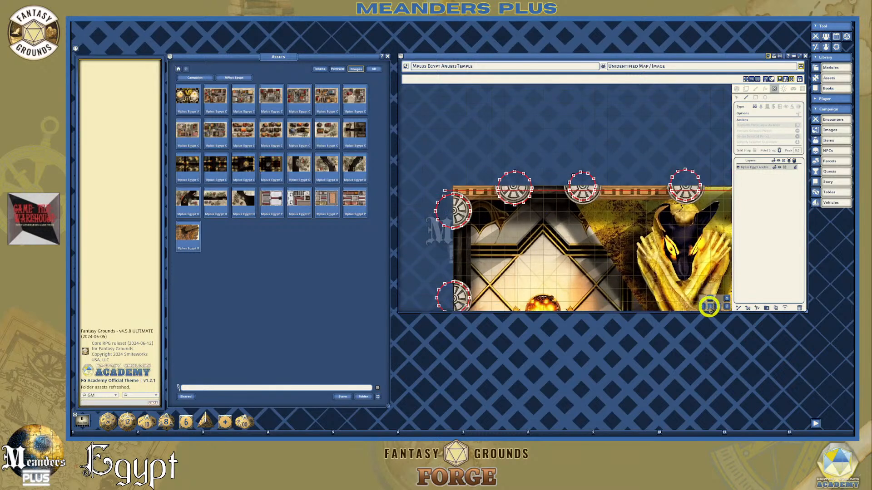
pyautogui.click(717, 306)
pyautogui.scroll(-4, 616, 266)
pyautogui.click(710, 307)
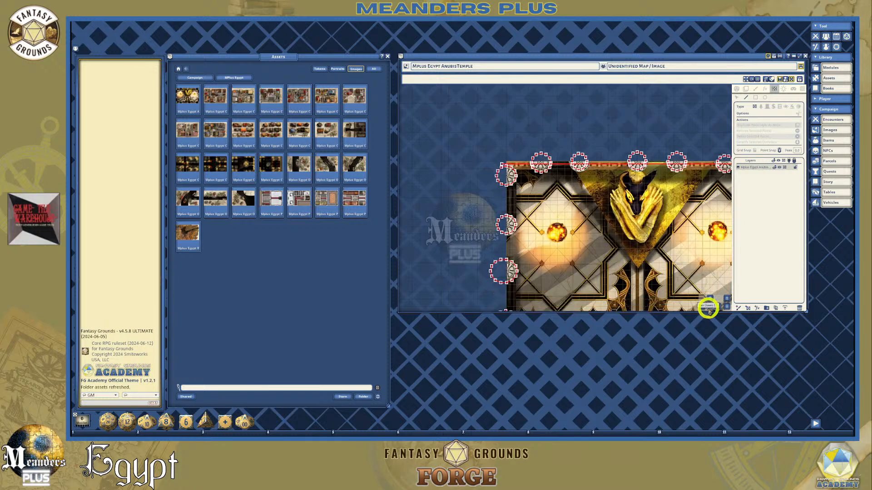
pyautogui.click(716, 306)
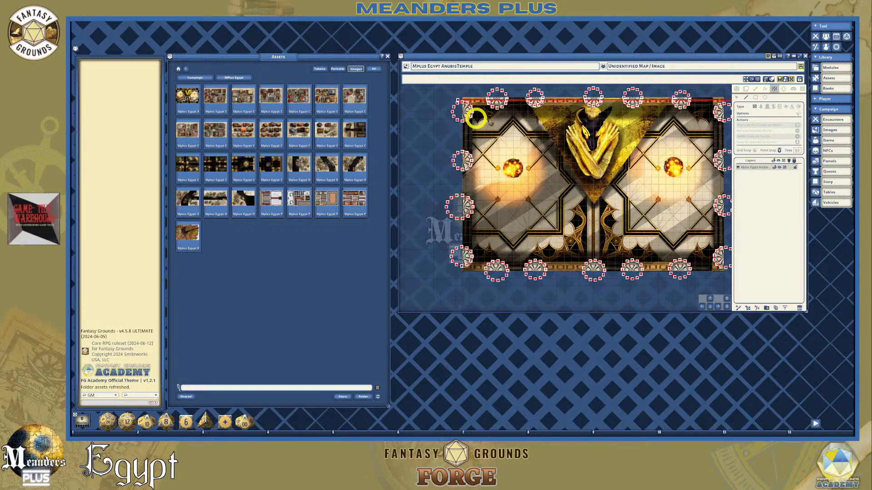
pyautogui.scroll(2, 470, 103)
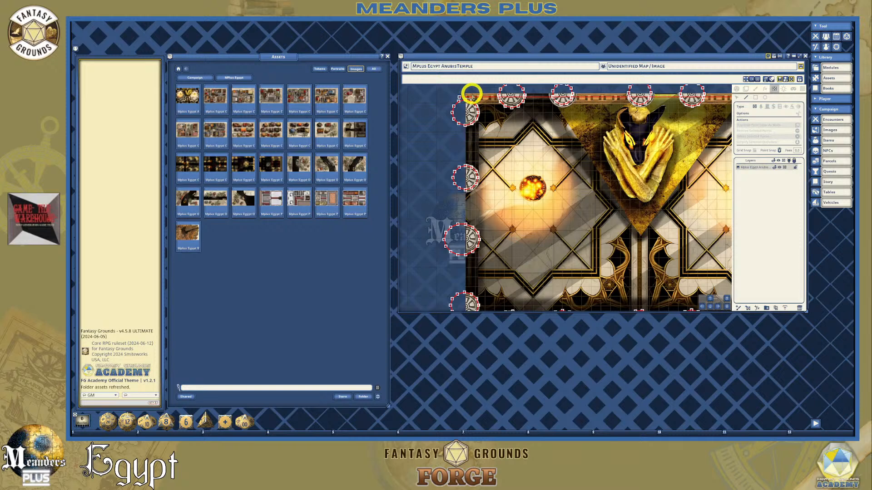
pyautogui.click(471, 95)
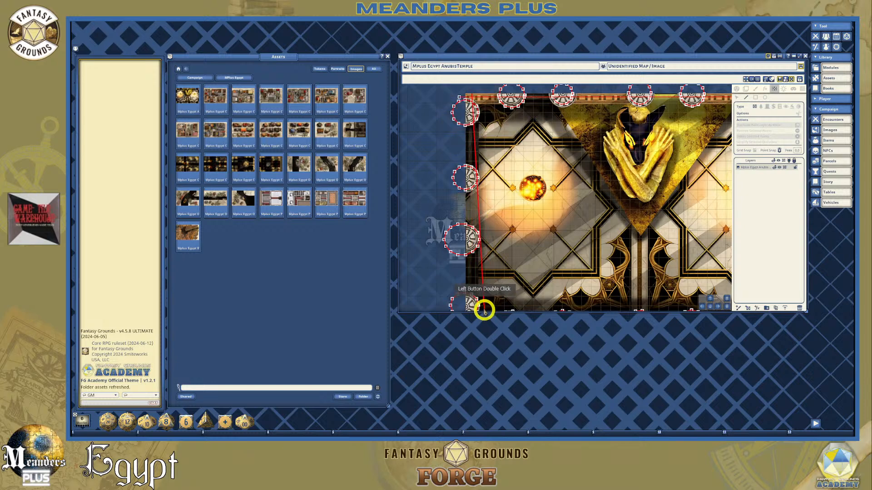
pyautogui.scroll(-2, 472, 300)
pyautogui.click(710, 307)
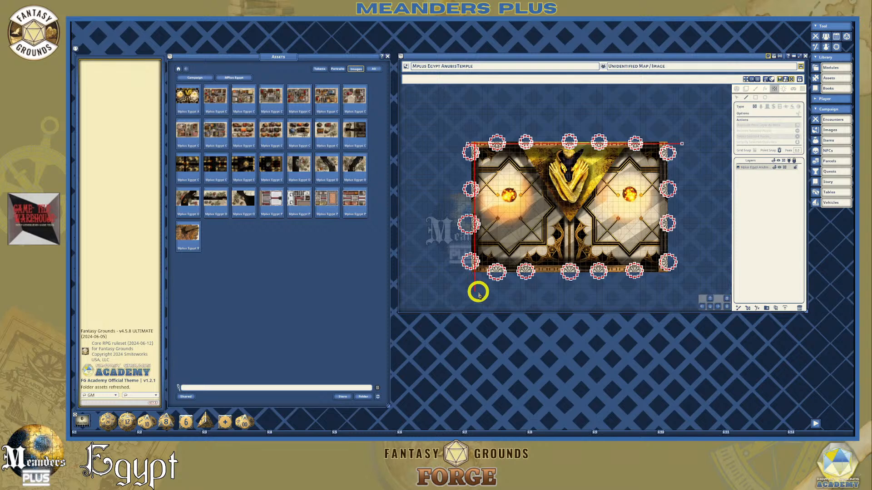
pyautogui.scroll(2, 477, 293)
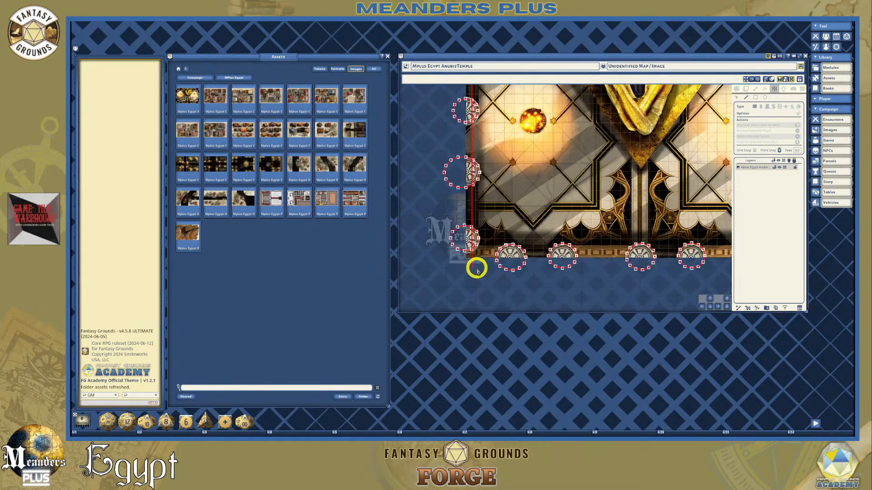
# Draw a straight wall occluder along the temple's south wall, from outside the southwest corner to beyond the southeast corner.
pyautogui.scroll(-3, 483, 270)
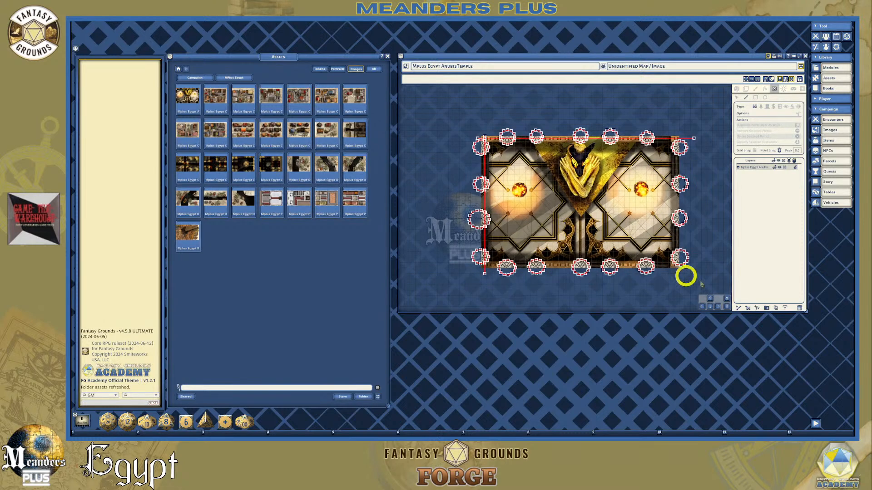
pyautogui.click(721, 310)
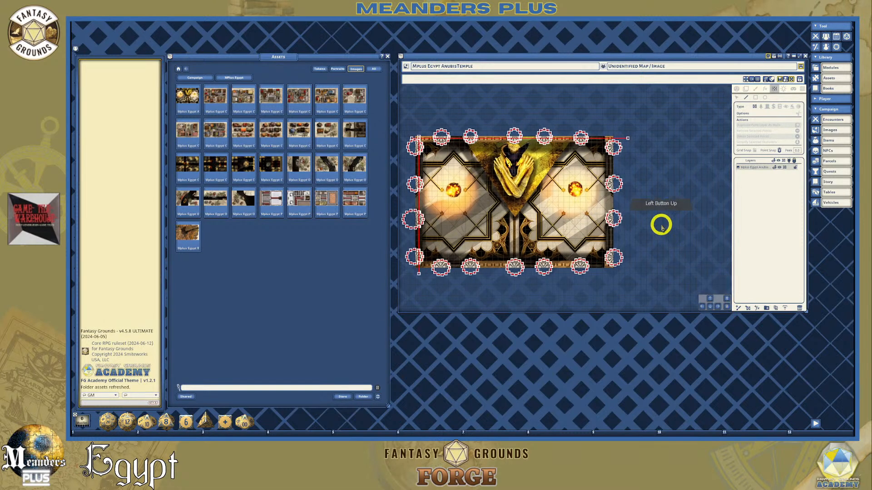
pyautogui.scroll(3, 410, 218)
pyautogui.scroll(2, 410, 218)
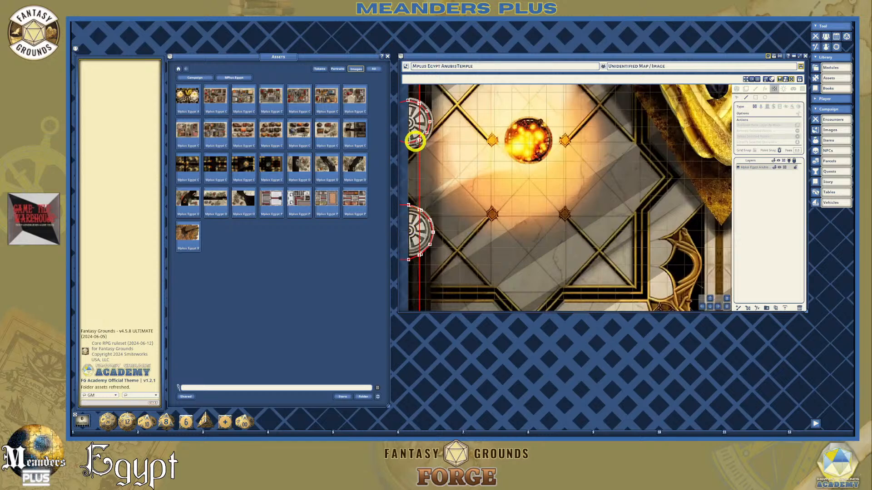
pyautogui.scroll(1, 419, 114)
pyautogui.scroll(-4, 417, 116)
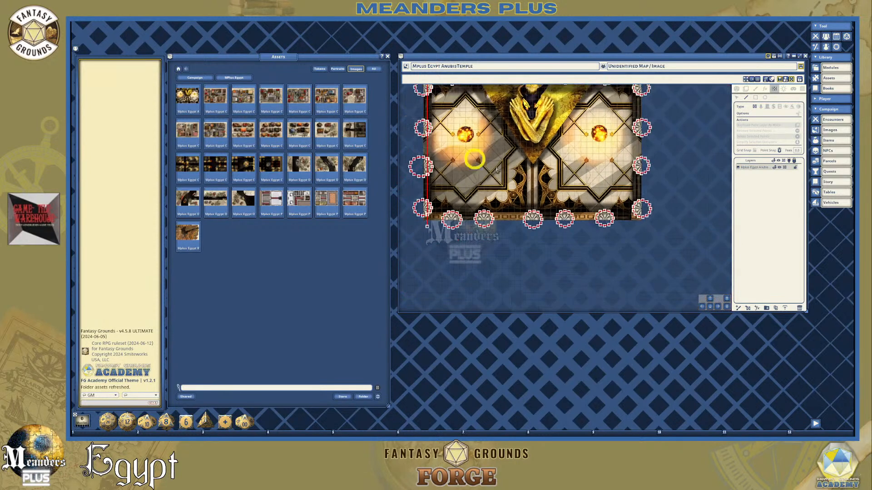
pyautogui.scroll(1, 462, 227)
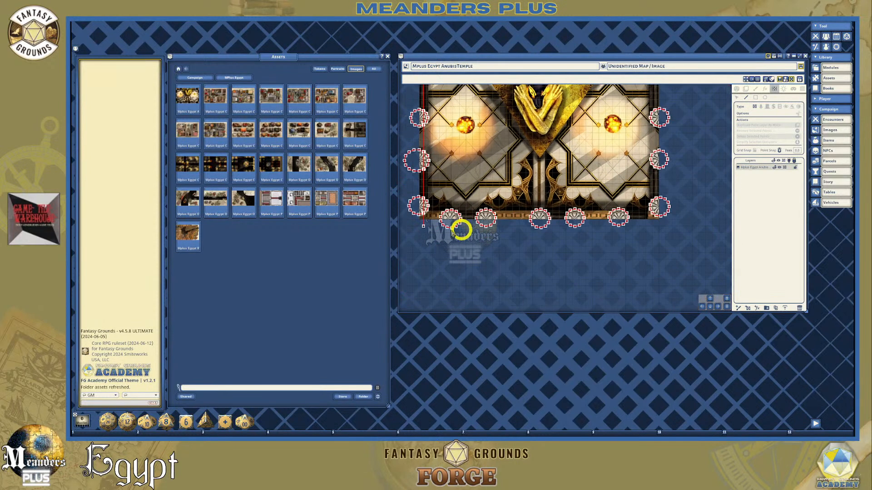
pyautogui.click(416, 216)
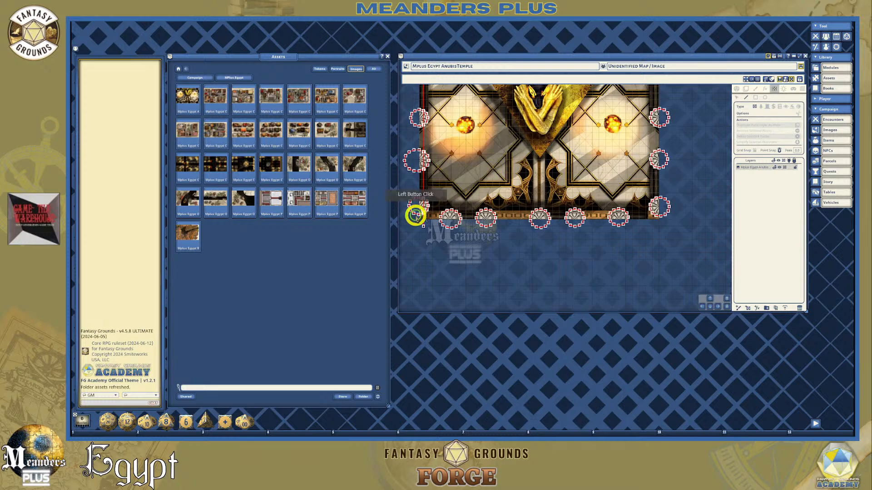
pyautogui.doubleClick(675, 221)
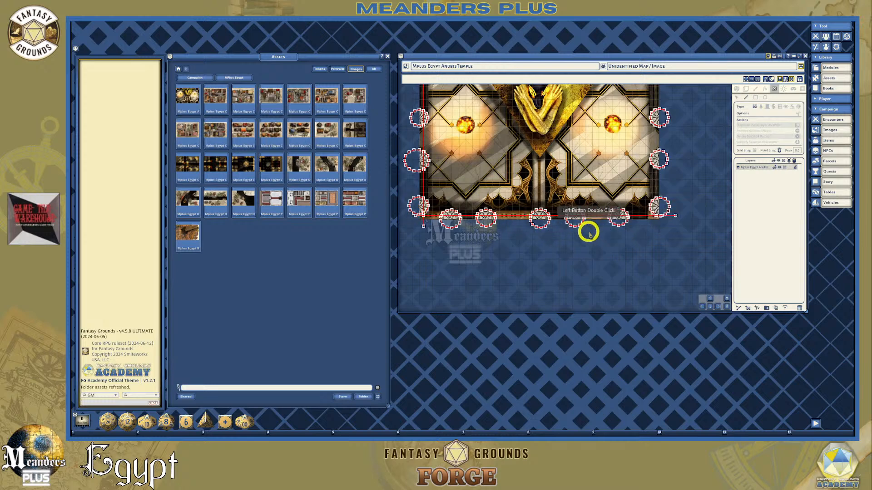
# Draw a straight wall occluder down the temple's east wall, from above the northeast corner to below the southeast corner.
pyautogui.scroll(-2, 657, 219)
pyautogui.click(711, 298)
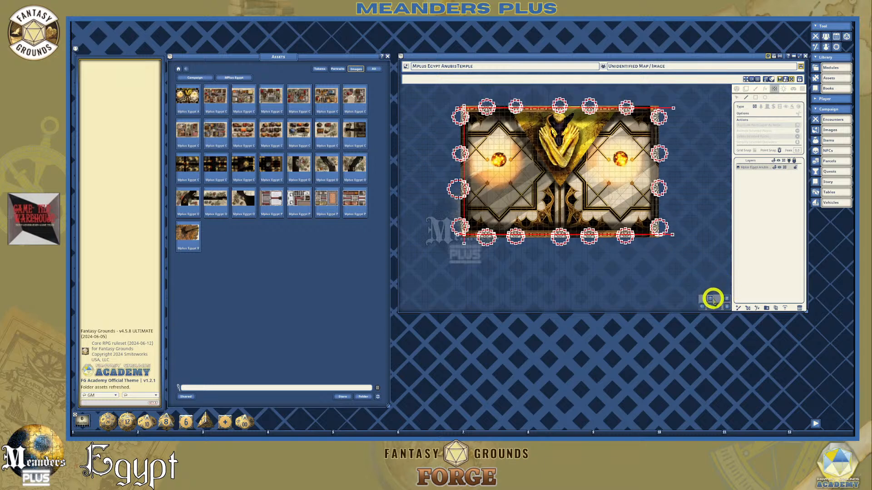
pyautogui.scroll(2, 516, 244)
pyautogui.scroll(2, 718, 253)
pyautogui.scroll(-2, 719, 253)
pyautogui.scroll(-1, 719, 253)
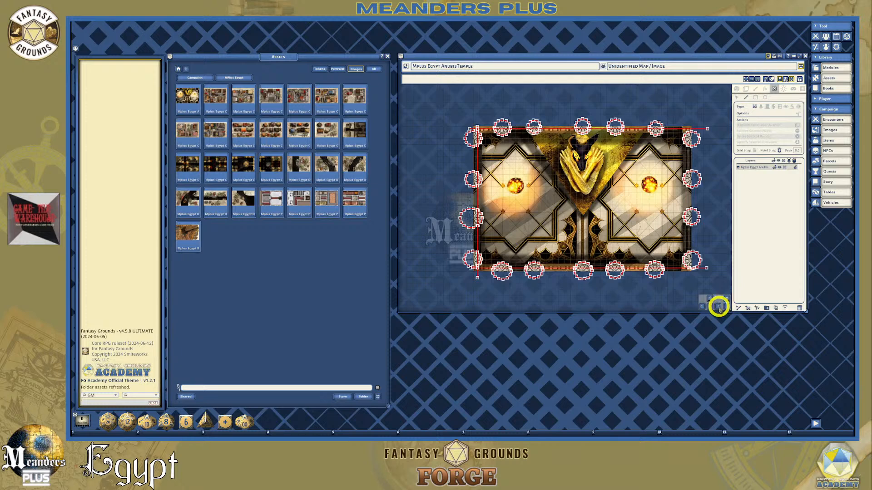
pyautogui.click(718, 307)
pyautogui.scroll(2, 660, 230)
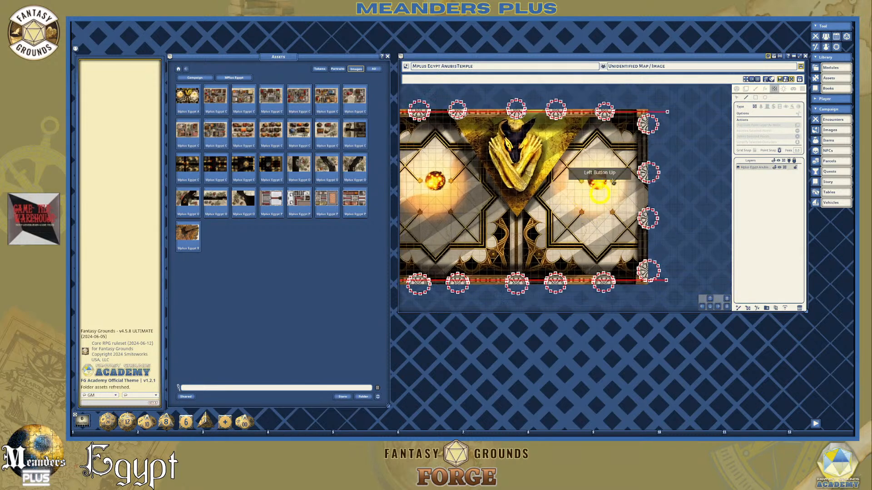
pyautogui.click(644, 107)
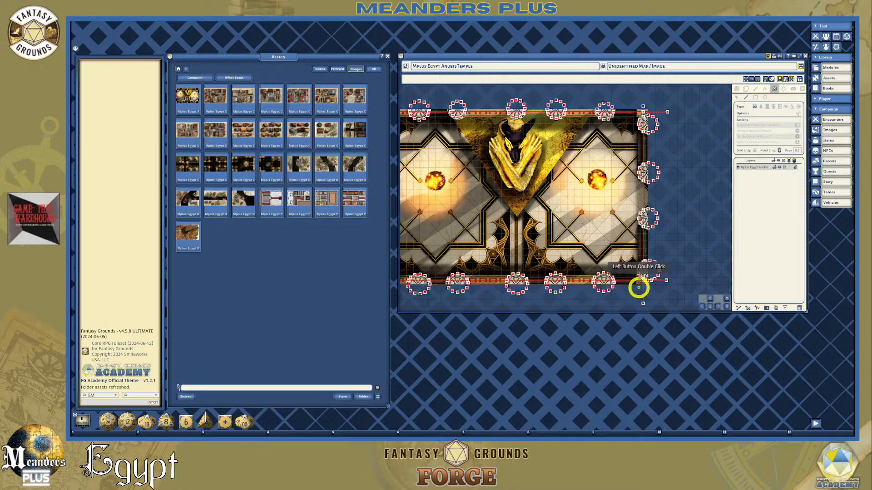
pyautogui.click(640, 296)
# Examine the four outer wall occluders around the temple and the area of the central Anubis statue.
pyautogui.scroll(4, 474, 227)
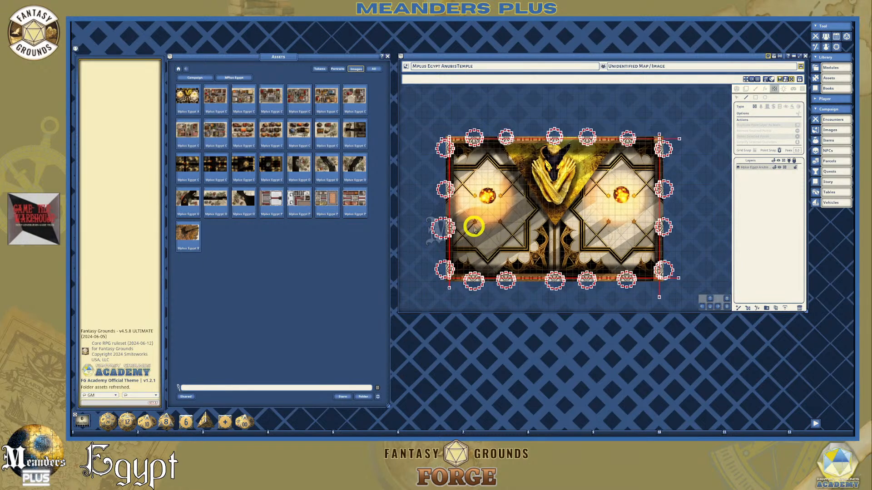
pyautogui.scroll(-6, 473, 226)
pyautogui.scroll(1, 511, 245)
pyautogui.scroll(2, 511, 246)
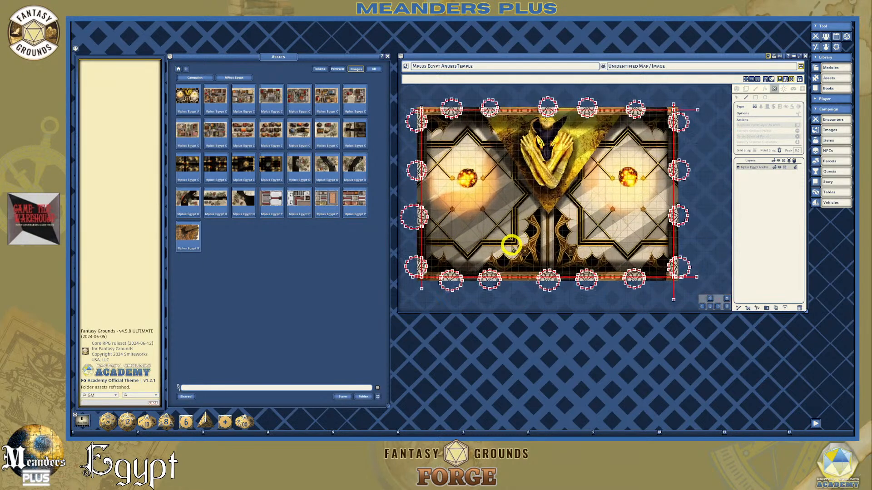
pyautogui.scroll(-1, 567, 180)
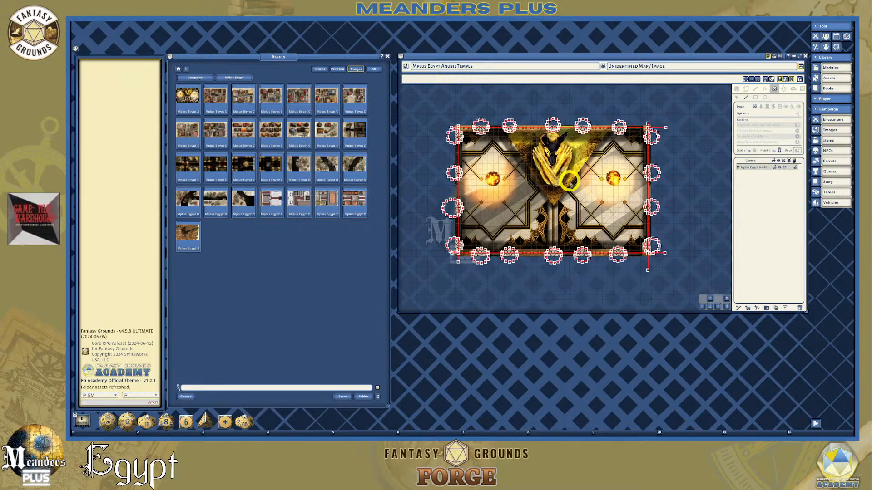
pyautogui.scroll(3, 568, 179)
pyautogui.scroll(-3, 568, 179)
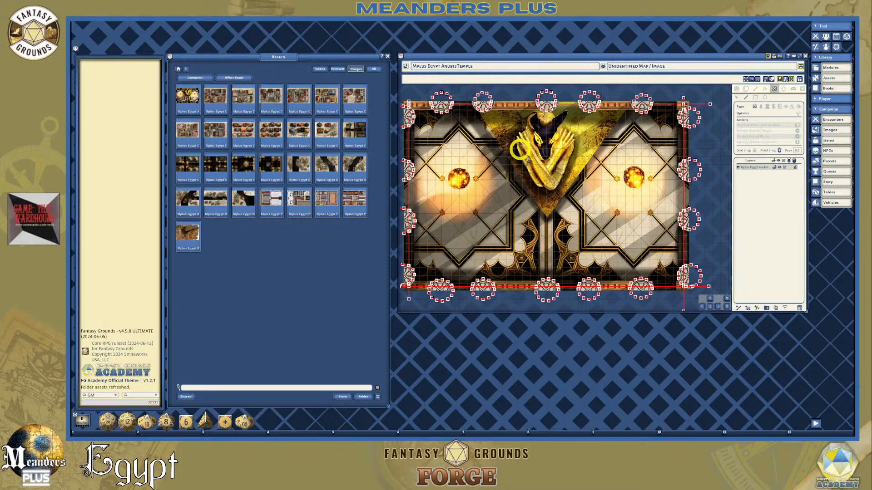
pyautogui.scroll(2, 555, 191)
pyautogui.scroll(-3, 555, 191)
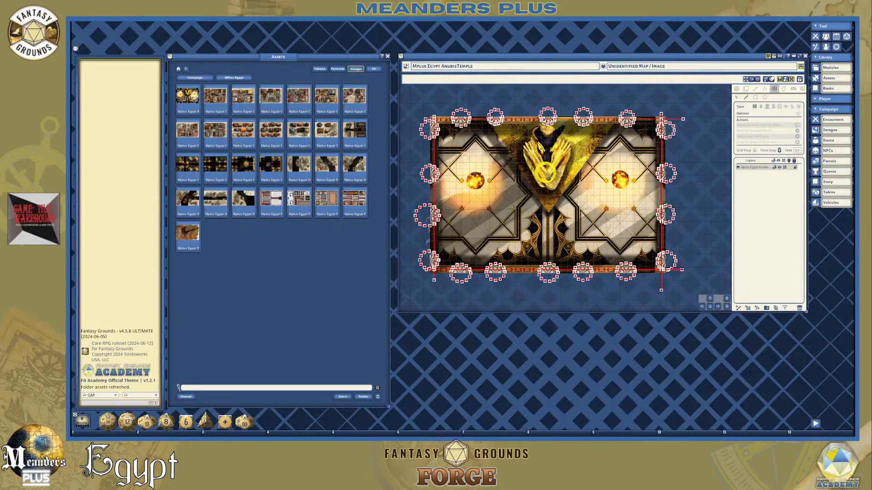
pyautogui.scroll(4, 543, 169)
pyautogui.scroll(-2, 538, 137)
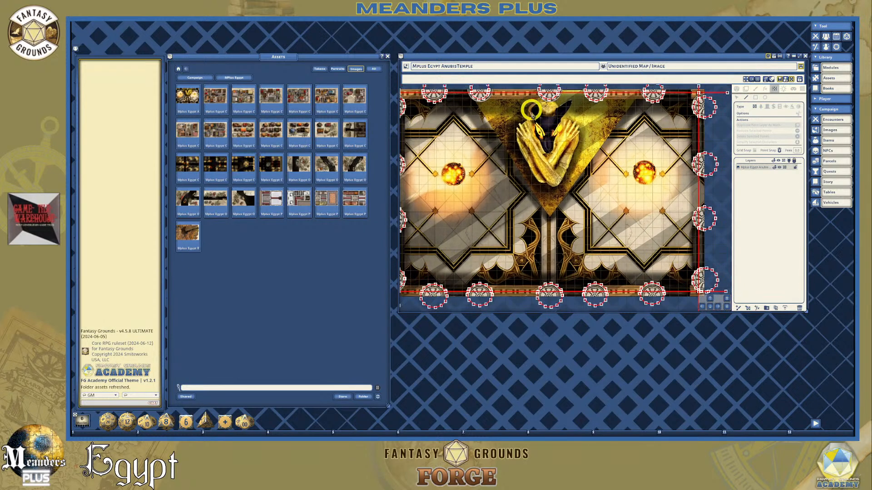
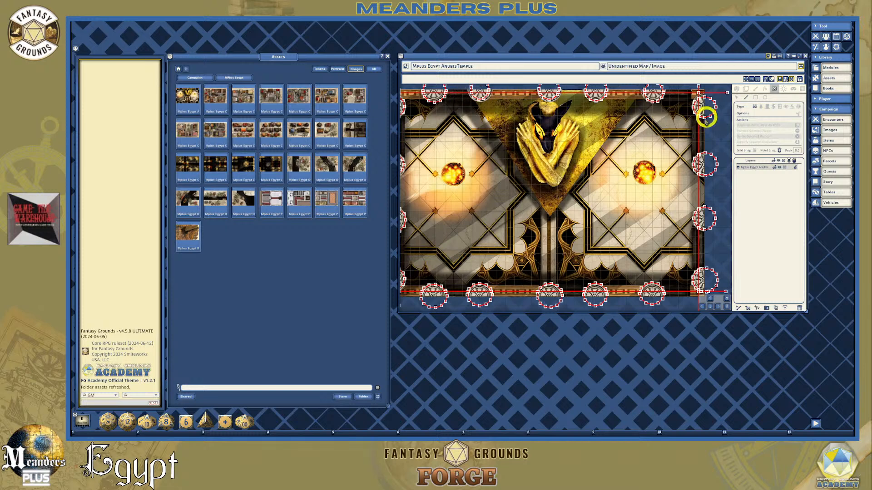
# Draw a closed yellow-type triangular occluder around the Anubis statue's recess, with two corners on the north wall and its apex pointing south.
pyautogui.click(780, 109)
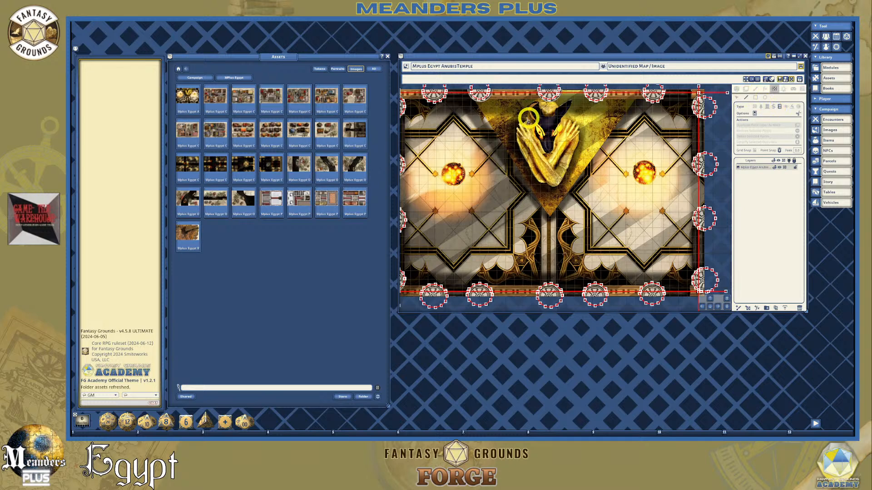
pyautogui.scroll(2, 486, 101)
pyautogui.scroll(-1, 492, 104)
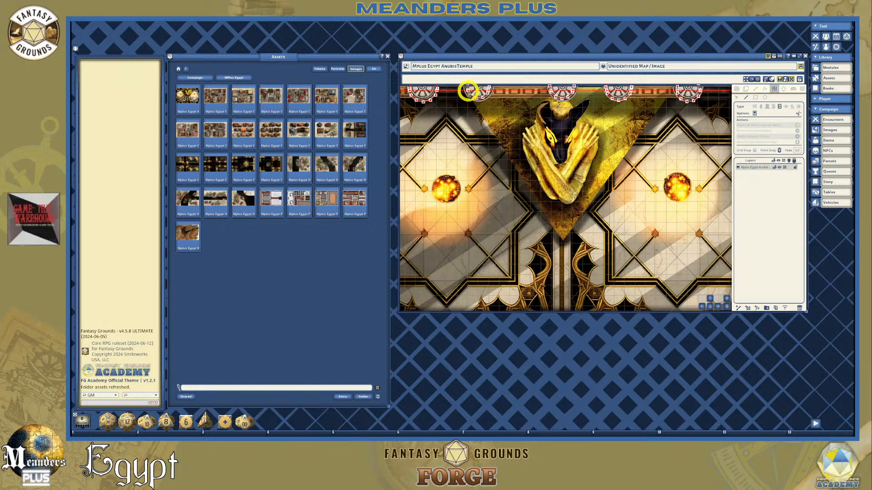
pyautogui.click(468, 91)
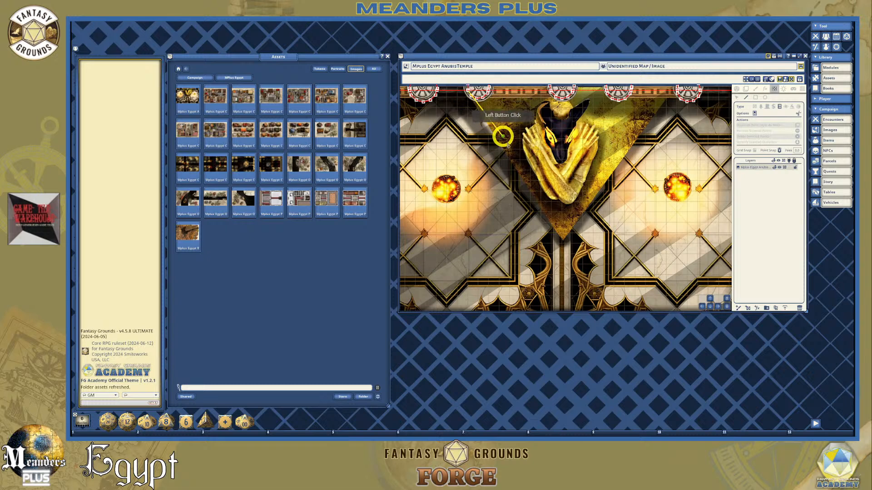
pyautogui.click(563, 234)
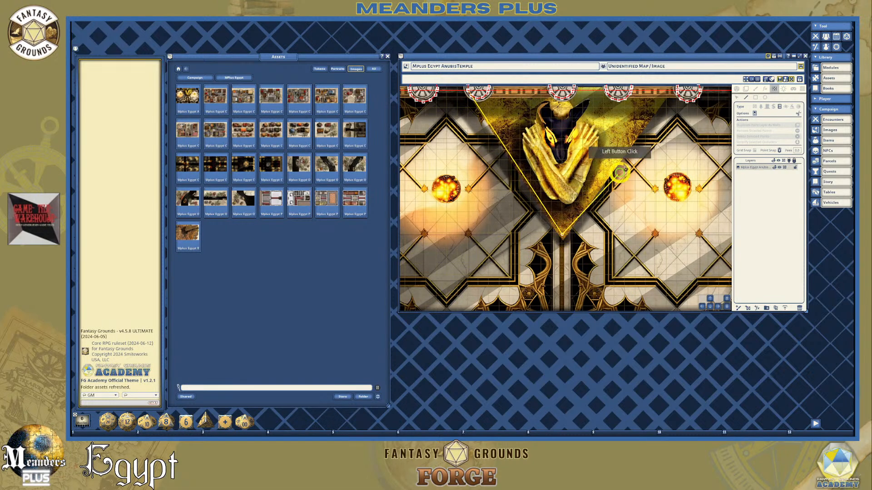
pyautogui.click(677, 91)
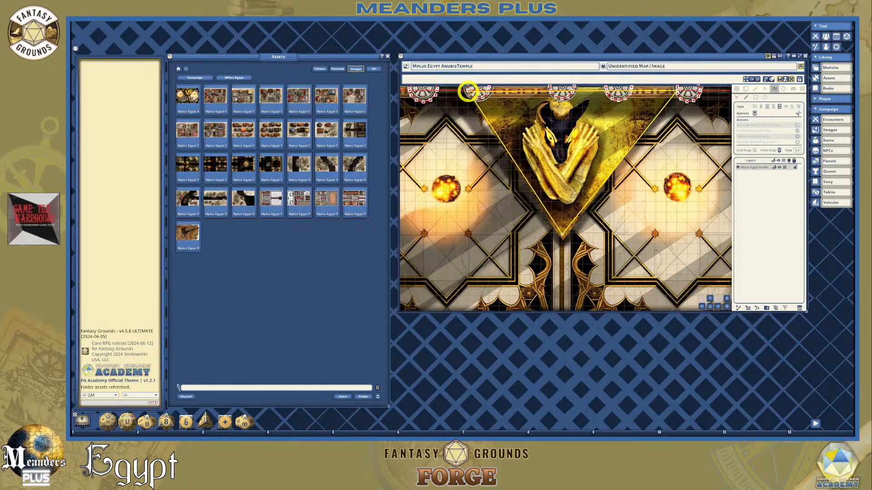
pyautogui.click(468, 90)
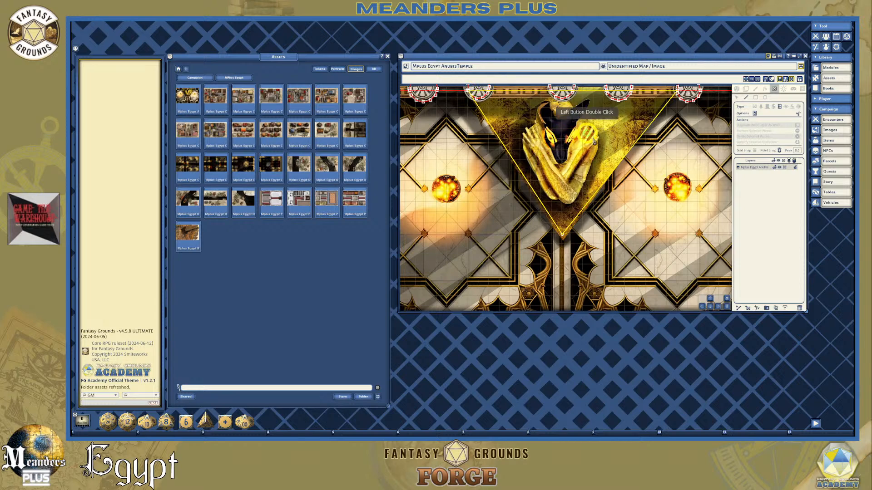
pyautogui.scroll(2, 640, 196)
pyautogui.scroll(-2, 641, 193)
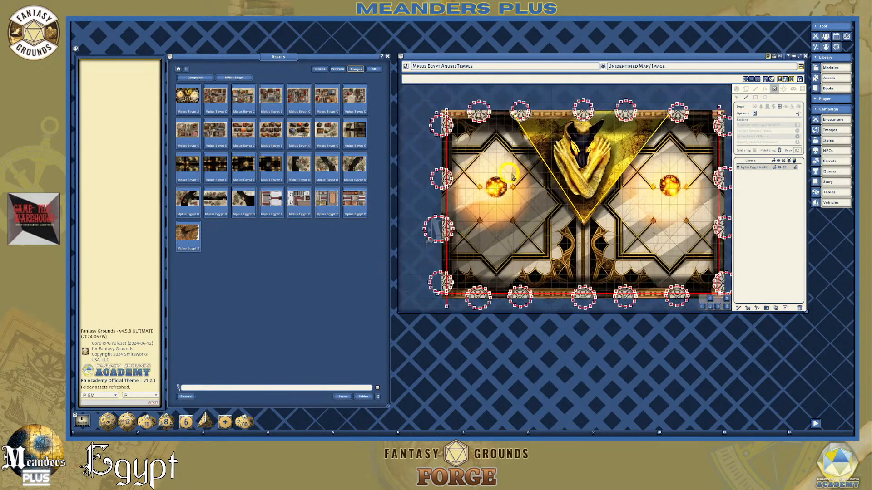
# Examine the triangular occluder around the Anubis statue against the pillars, the walls and the whole temple.
pyautogui.scroll(3, 528, 163)
pyautogui.scroll(-1, 562, 191)
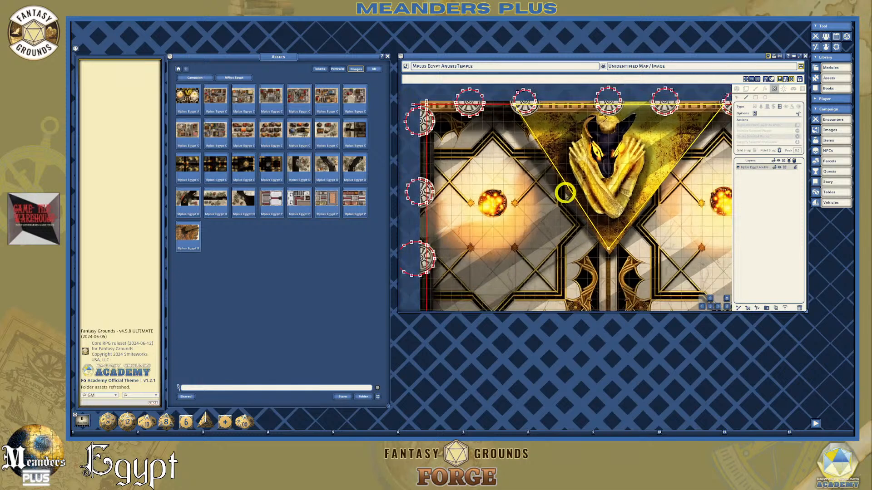
pyautogui.scroll(-1, 565, 192)
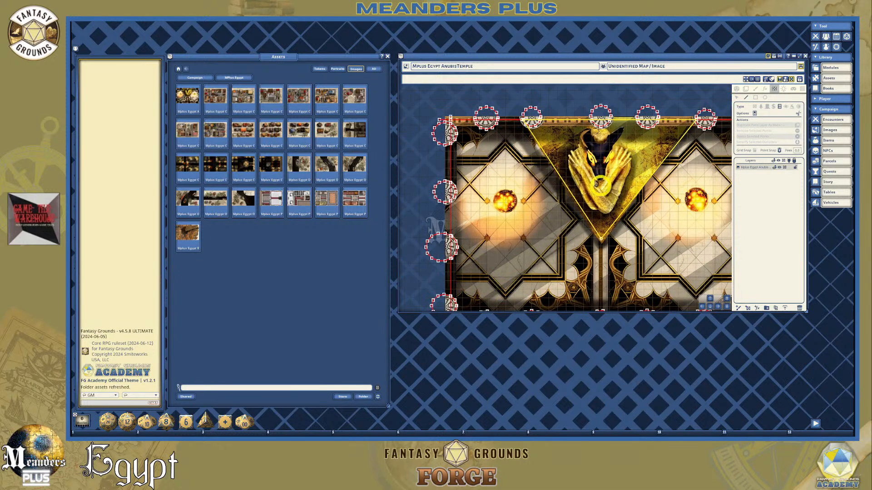
pyautogui.scroll(1, 620, 176)
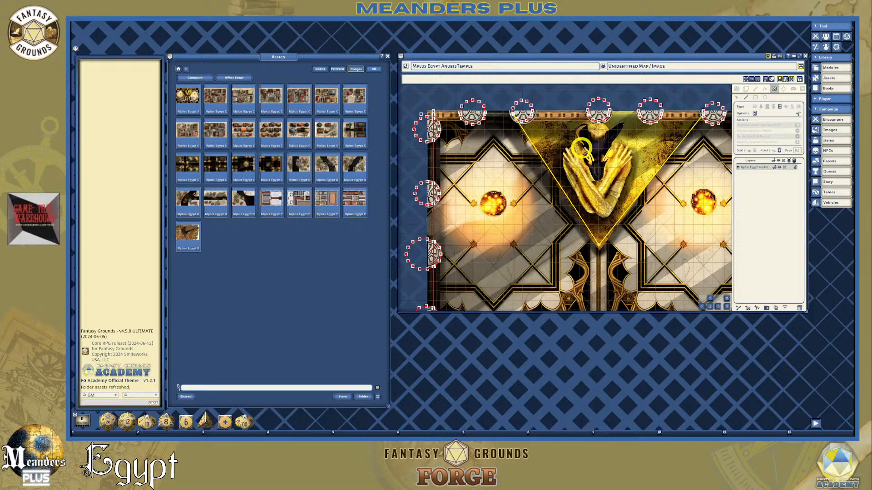
pyautogui.scroll(-1, 599, 174)
pyautogui.scroll(1, 604, 168)
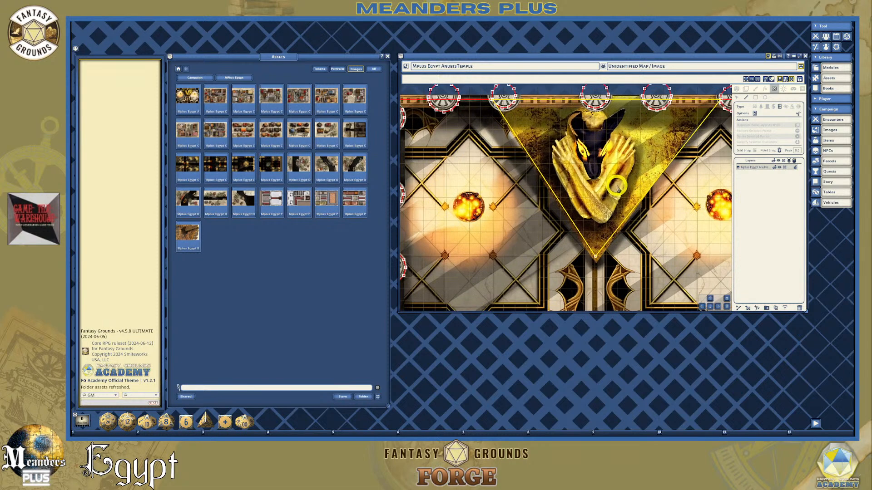
pyautogui.scroll(-1, 618, 157)
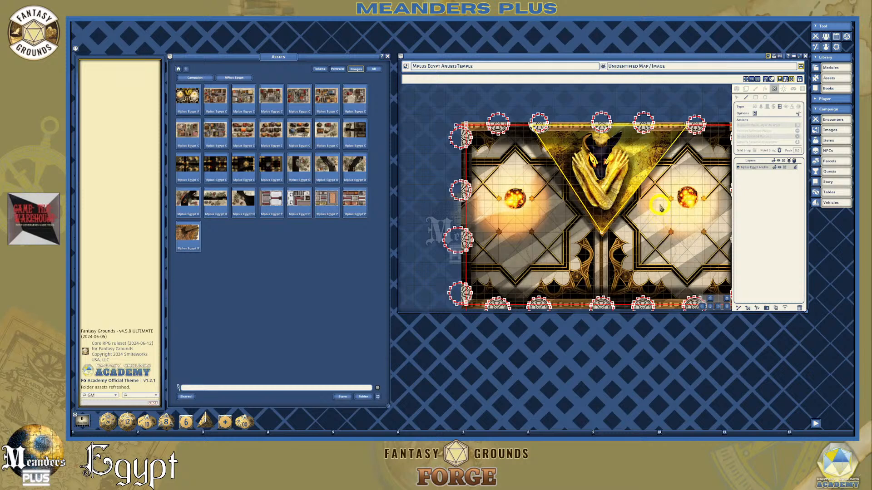
pyautogui.scroll(2, 661, 209)
pyautogui.scroll(-1, 662, 207)
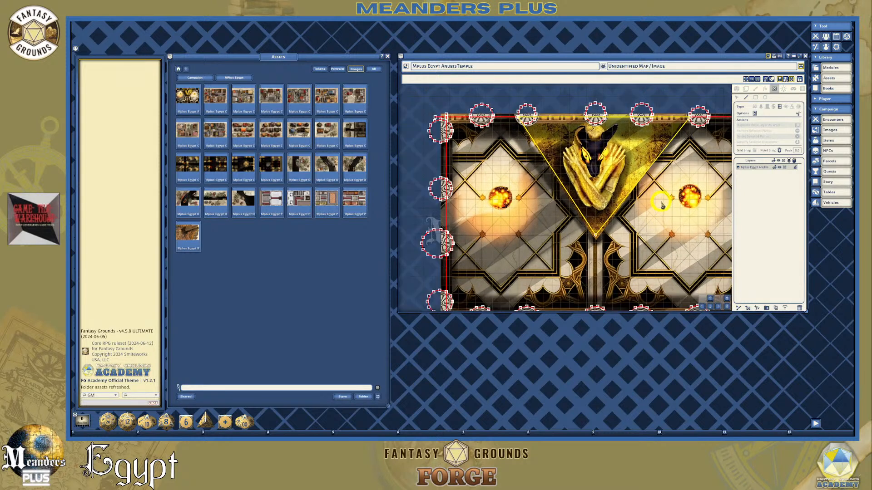
pyautogui.scroll(-2, 661, 204)
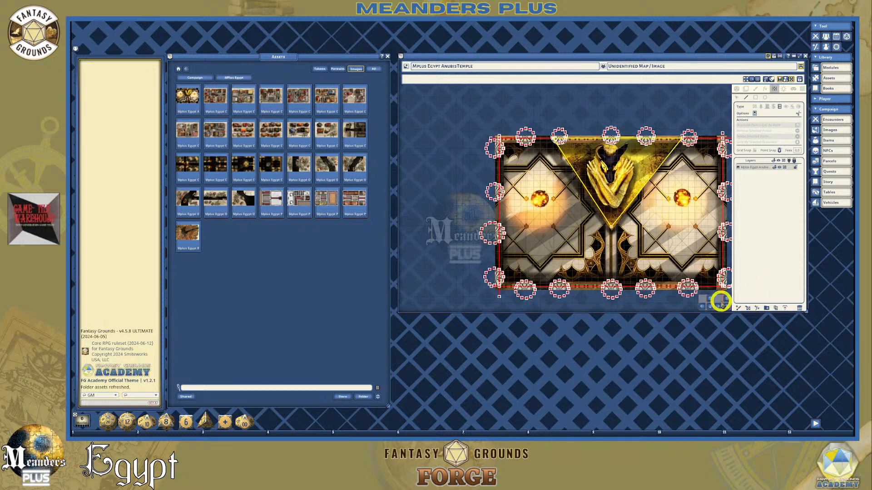
pyautogui.click(719, 306)
pyautogui.scroll(3, 550, 137)
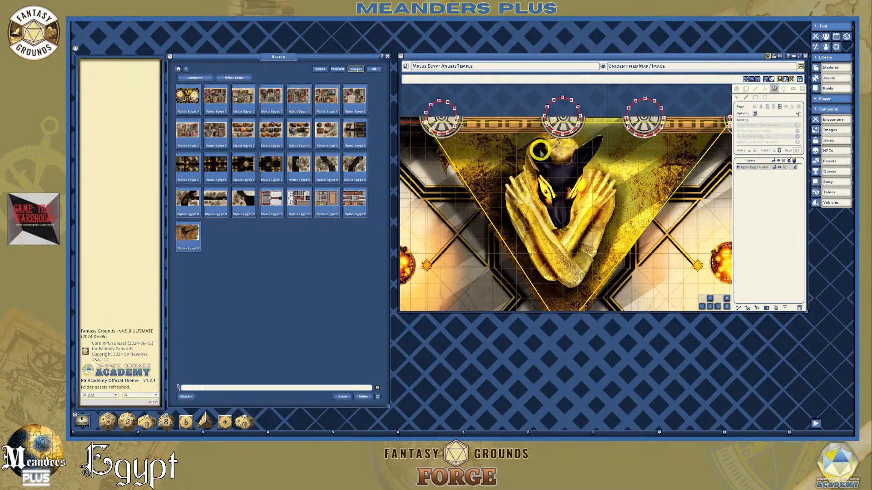
pyautogui.scroll(-1, 542, 154)
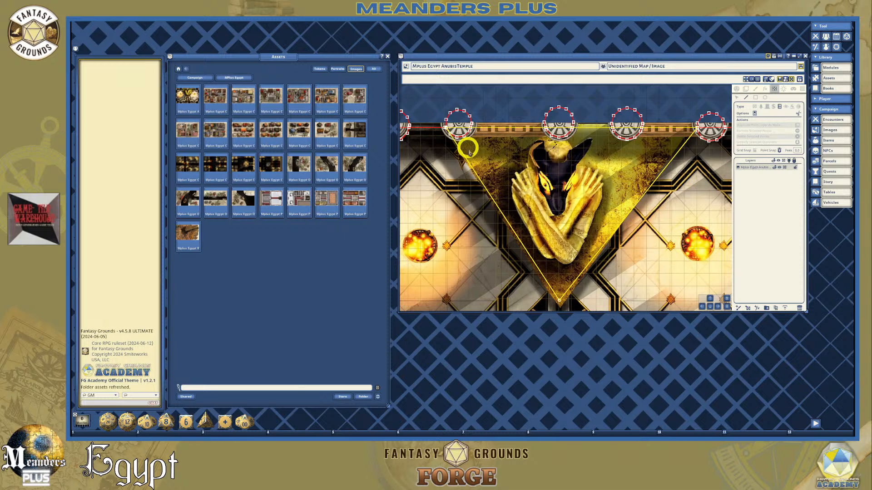
pyautogui.scroll(-1, 561, 177)
pyautogui.scroll(-3, 561, 177)
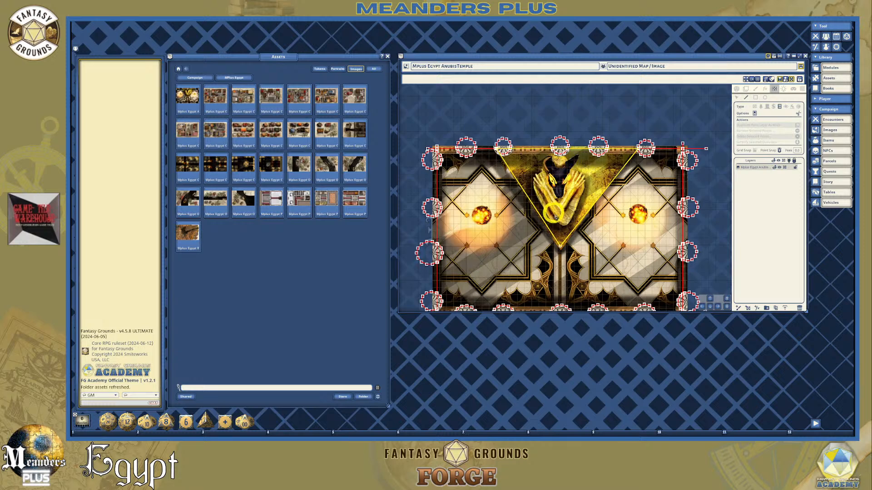
pyautogui.scroll(3, 577, 187)
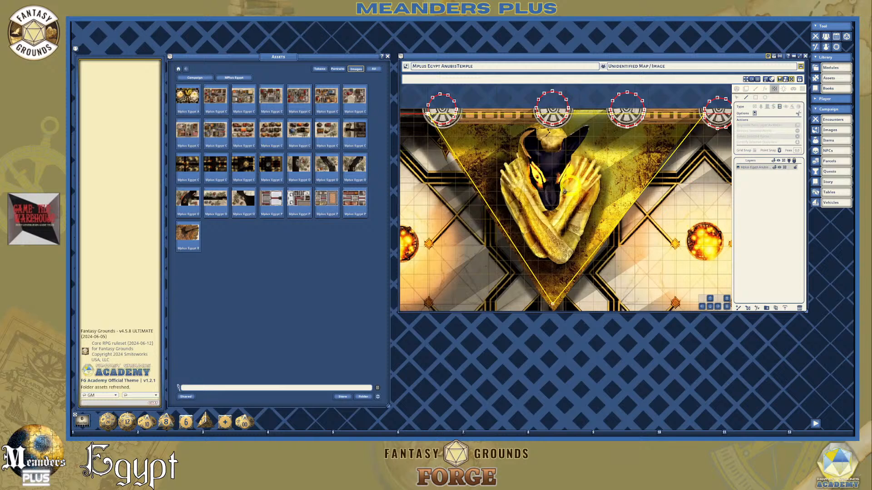
pyautogui.scroll(-1, 551, 150)
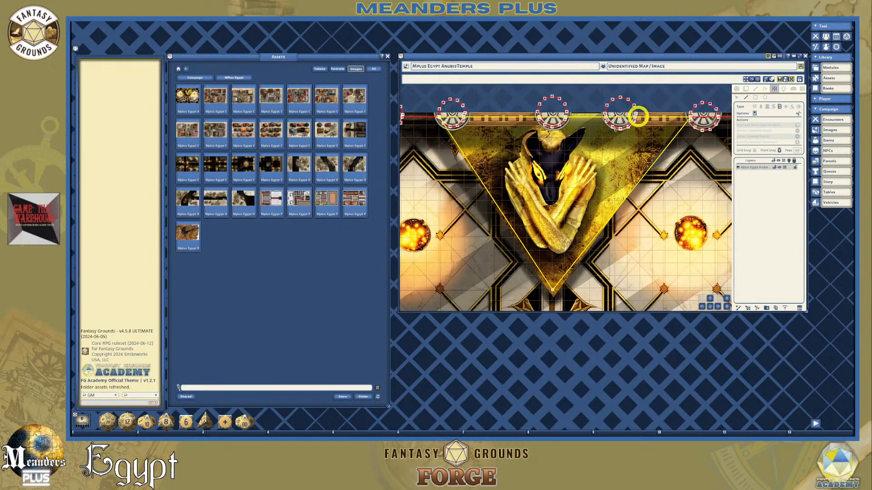
pyautogui.scroll(-1, 535, 161)
pyautogui.scroll(-1, 557, 170)
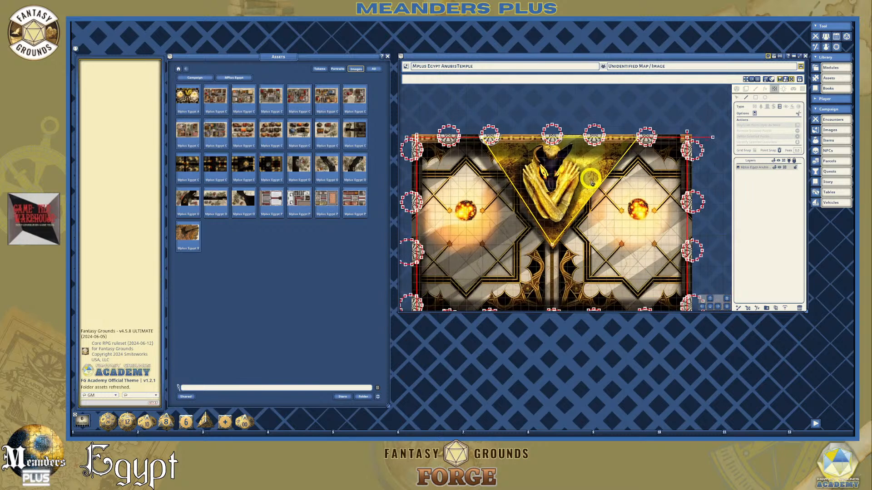
# Draw a closed green terrain occluder around the Anubis statue's head, following both ears and the snout.
pyautogui.scroll(3, 561, 168)
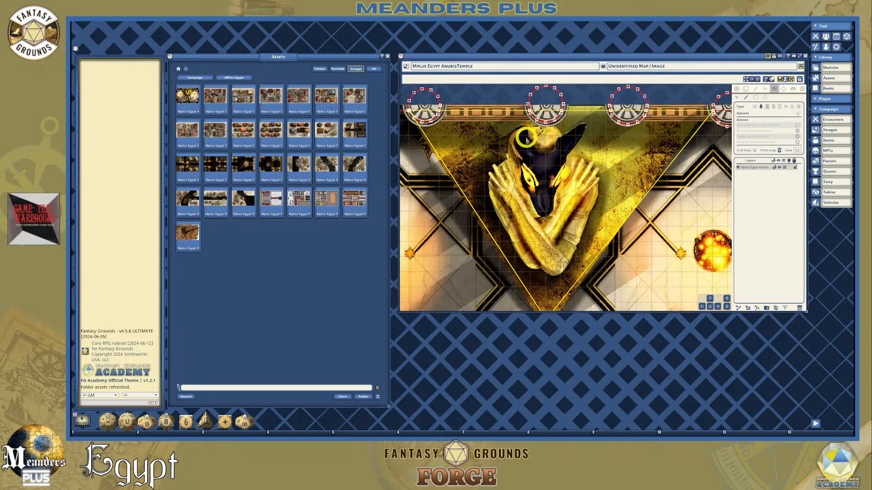
pyautogui.click(526, 128)
pyautogui.click(513, 141)
pyautogui.click(522, 162)
pyautogui.click(527, 173)
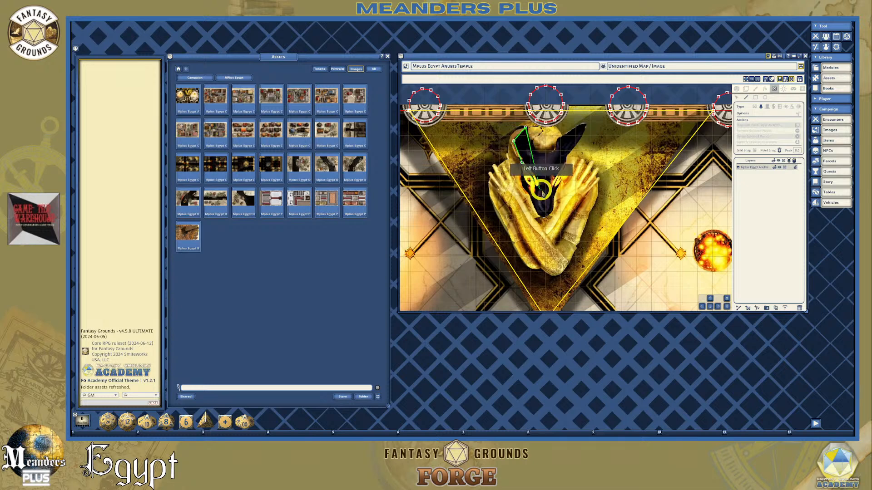
pyautogui.click(543, 211)
pyautogui.click(548, 194)
pyautogui.click(554, 173)
pyautogui.click(560, 161)
pyautogui.click(575, 142)
pyautogui.click(584, 125)
pyautogui.click(571, 130)
pyautogui.click(566, 132)
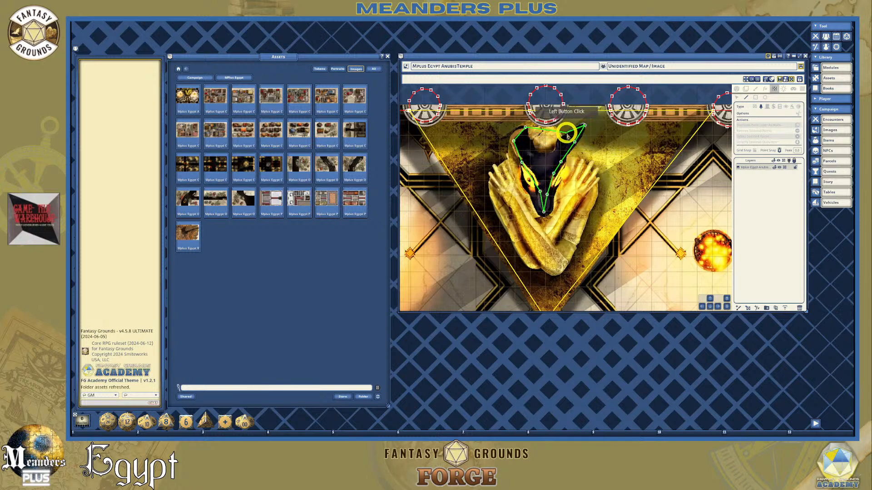
pyautogui.click(556, 132)
pyautogui.click(558, 129)
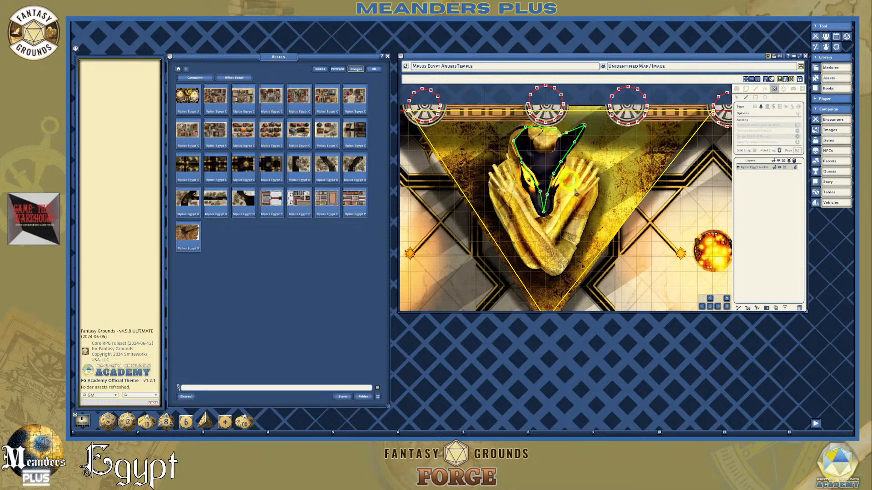
pyautogui.scroll(-1, 558, 166)
pyautogui.doubleClick(548, 187)
pyautogui.scroll(2, 538, 179)
pyautogui.scroll(-5, 538, 178)
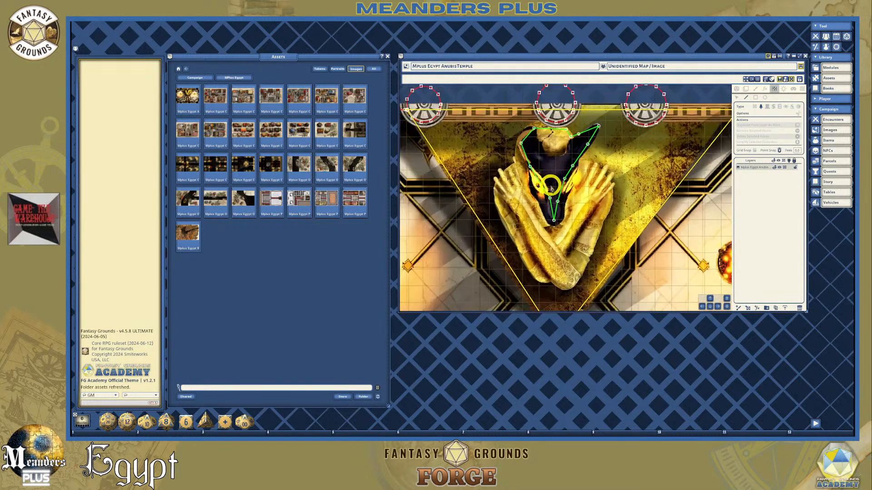
pyautogui.scroll(5, 566, 178)
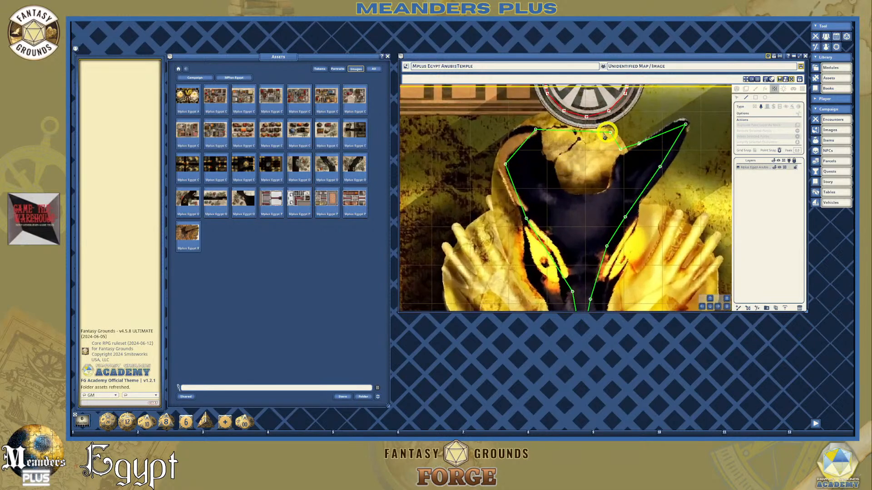
pyautogui.scroll(-4, 568, 130)
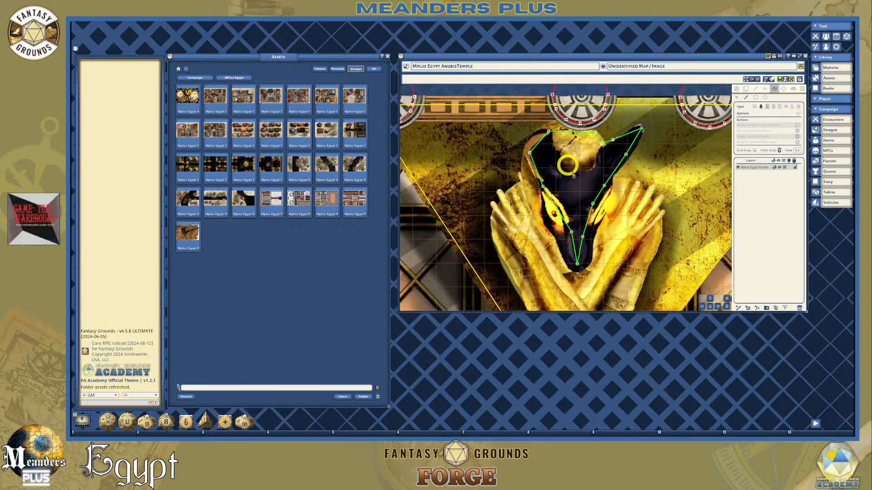
pyautogui.scroll(-2, 565, 160)
pyautogui.moveTo(578, 254); pyautogui.dragTo(578, 251)
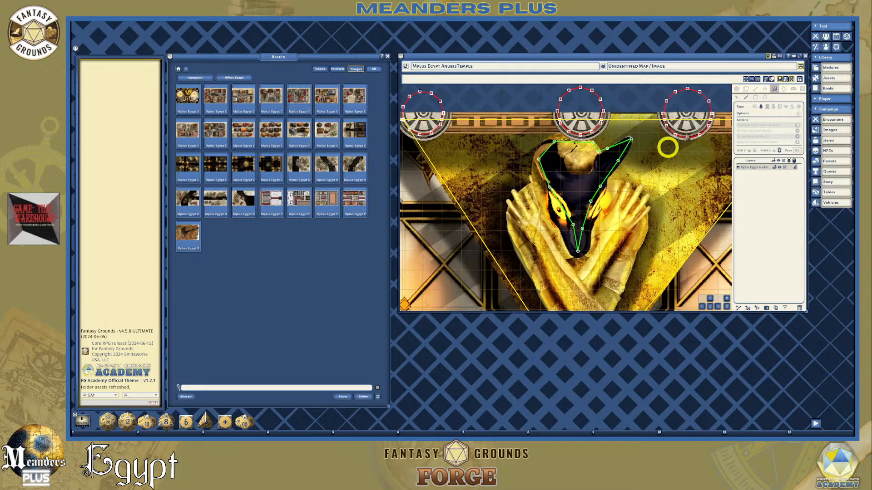
pyautogui.scroll(5, 577, 246)
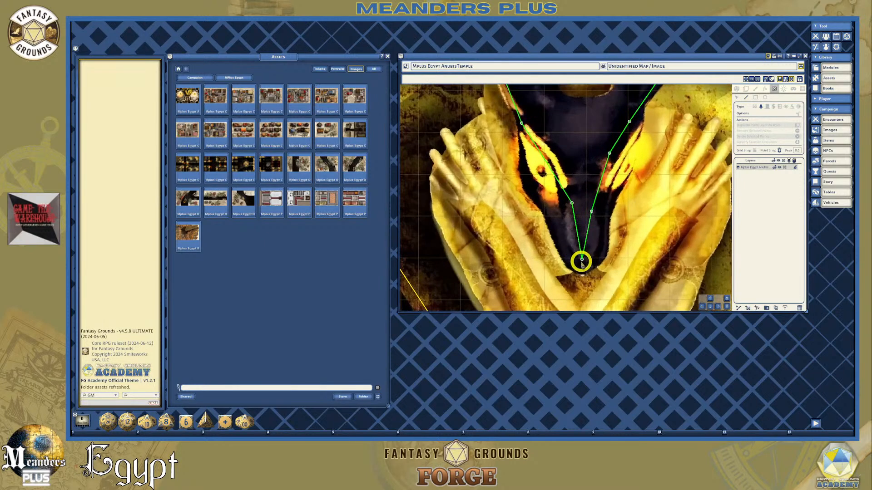
pyautogui.click(585, 256)
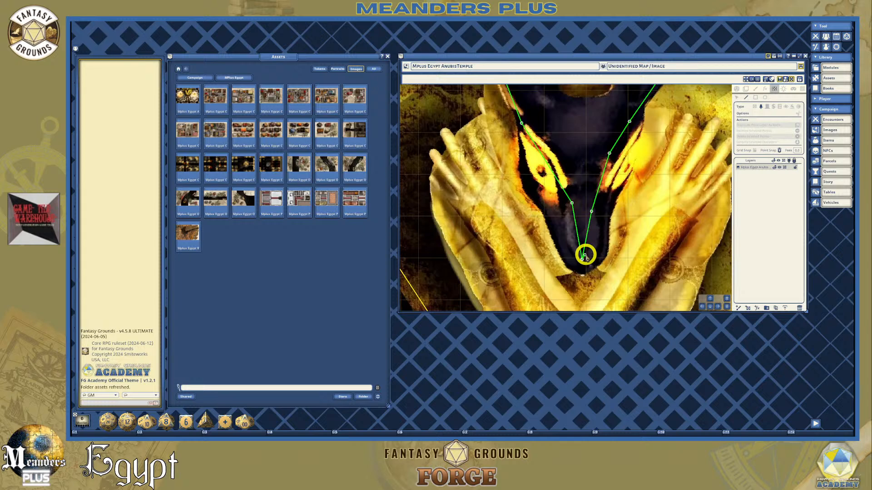
pyautogui.scroll(-3, 583, 254)
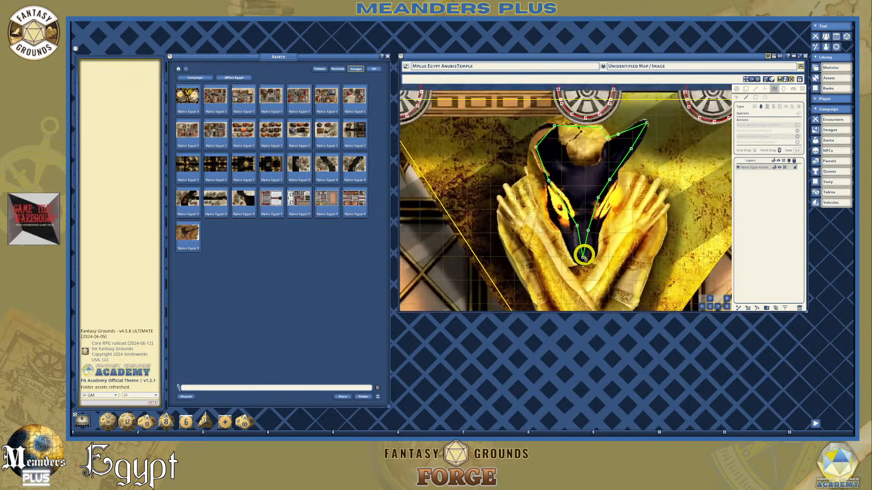
# Move the head occluder's existing points at the snout tip and along the snout's east side to fit the statue's outline.
pyautogui.click(736, 98)
pyautogui.scroll(3, 583, 252)
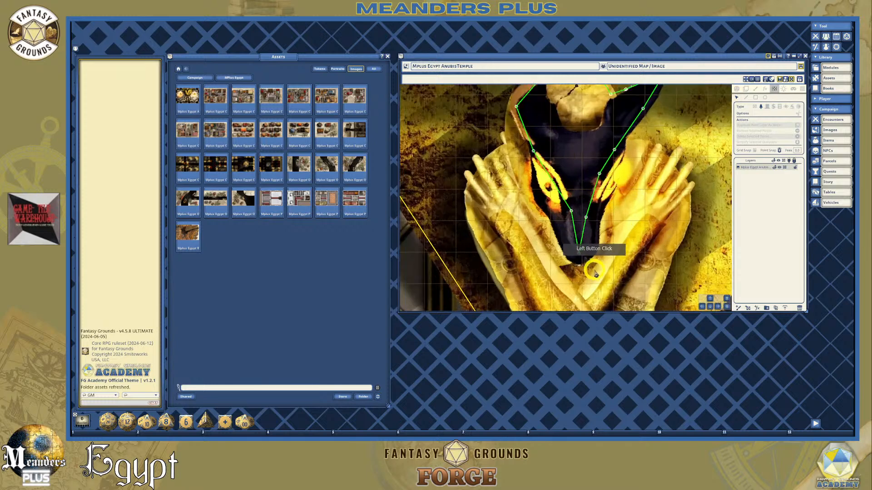
pyautogui.moveTo(574, 249); pyautogui.dragTo(580, 258)
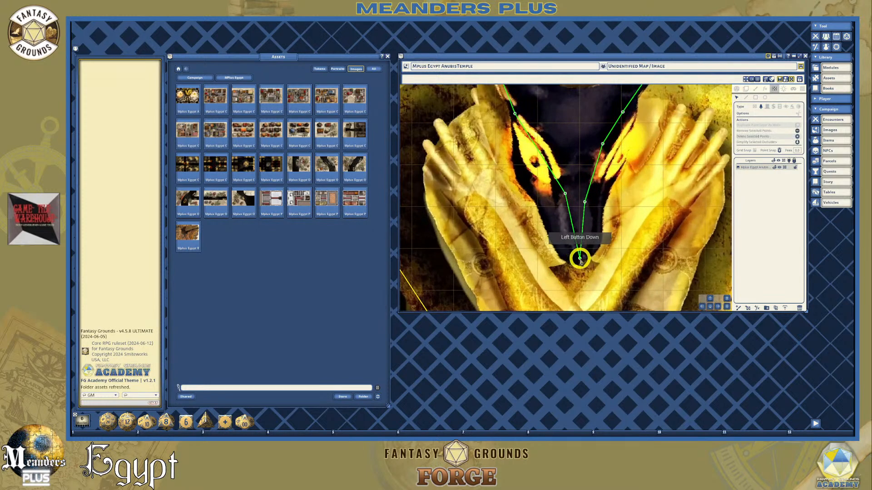
pyautogui.moveTo(585, 202); pyautogui.dragTo(590, 194)
pyautogui.moveTo(602, 143); pyautogui.dragTo(608, 147)
pyautogui.scroll(-2, 536, 174)
pyautogui.scroll(-4, 536, 178)
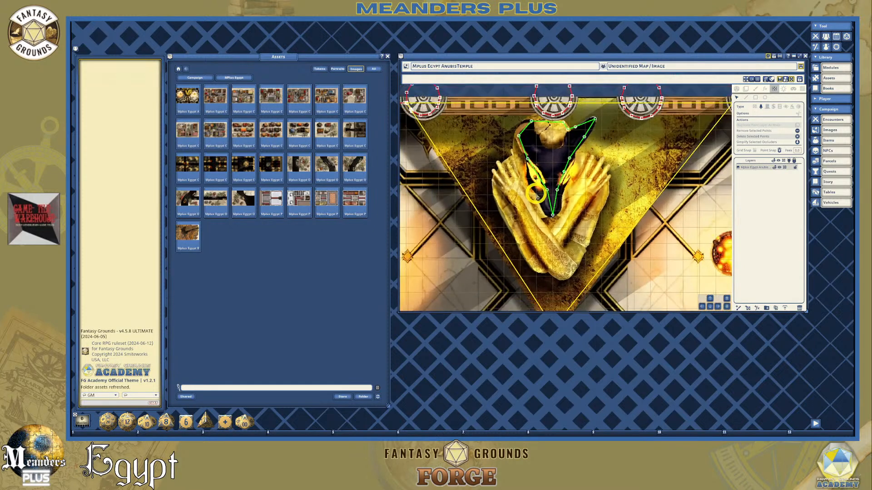
pyautogui.scroll(-4, 467, 160)
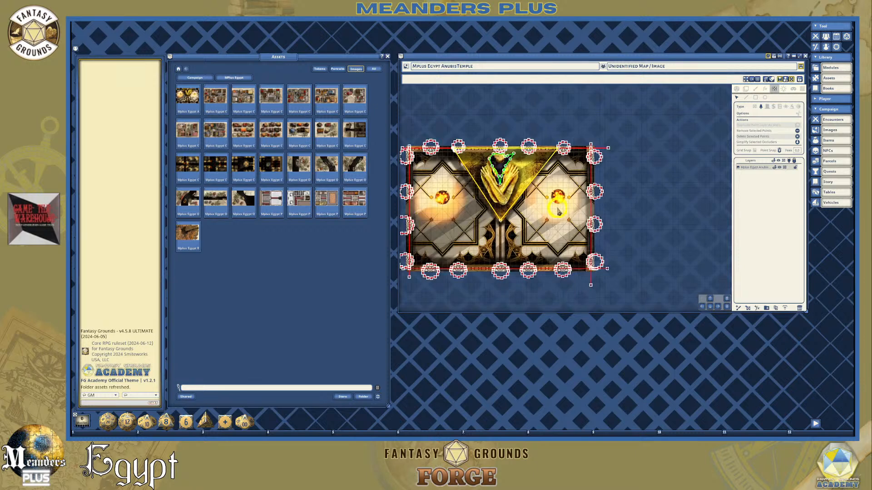
# Draw a circular occluder over the fire brazier west of the Anubis statue, using the ellipse shape and a different occluder type.
pyautogui.click(703, 306)
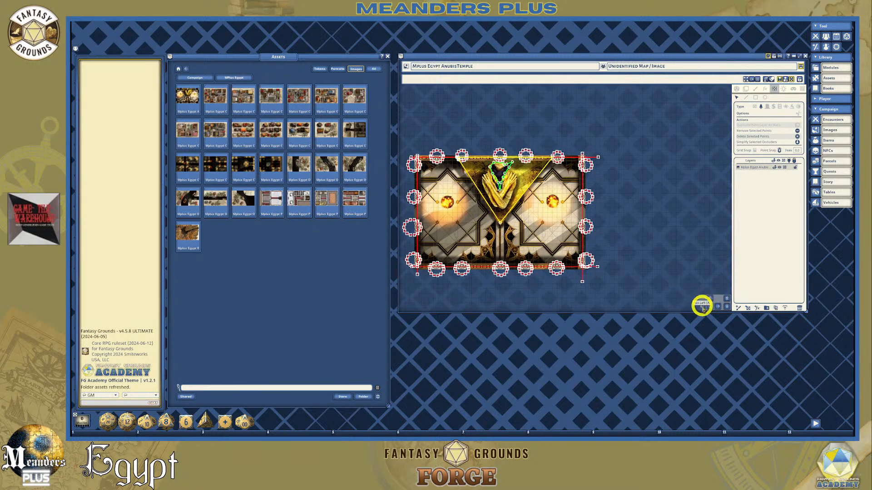
pyautogui.scroll(5, 491, 217)
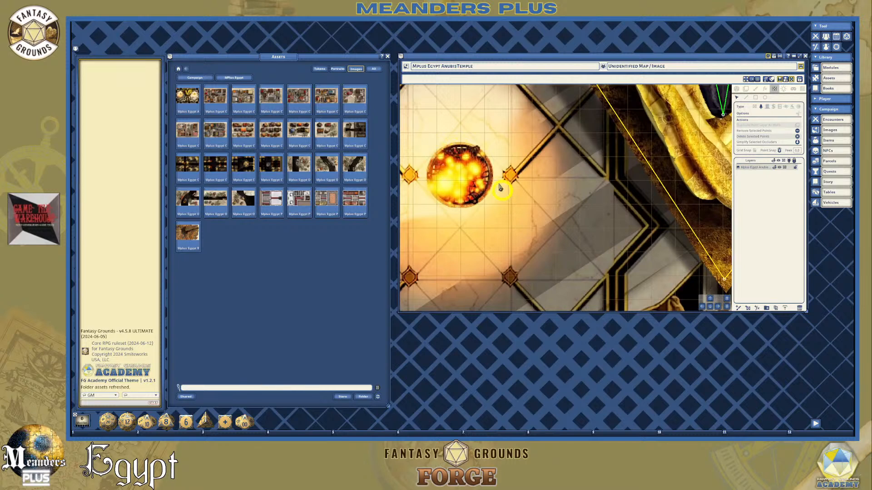
pyautogui.scroll(-3, 472, 181)
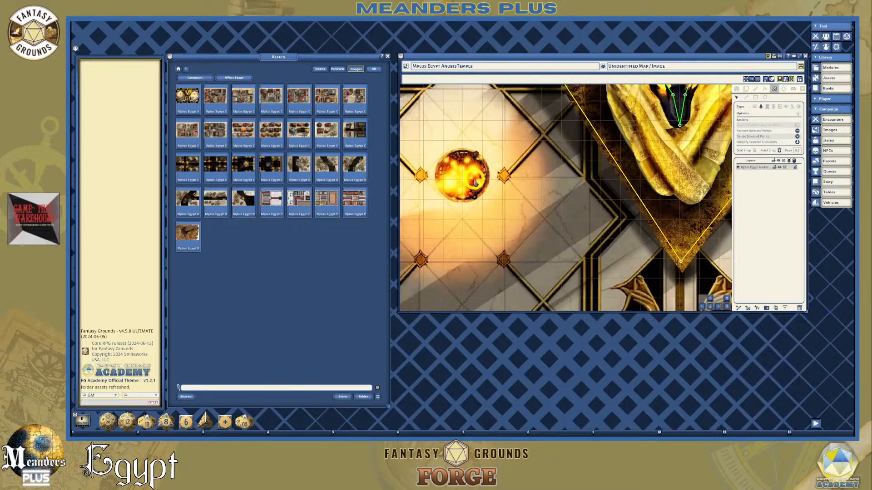
pyautogui.scroll(3, 476, 186)
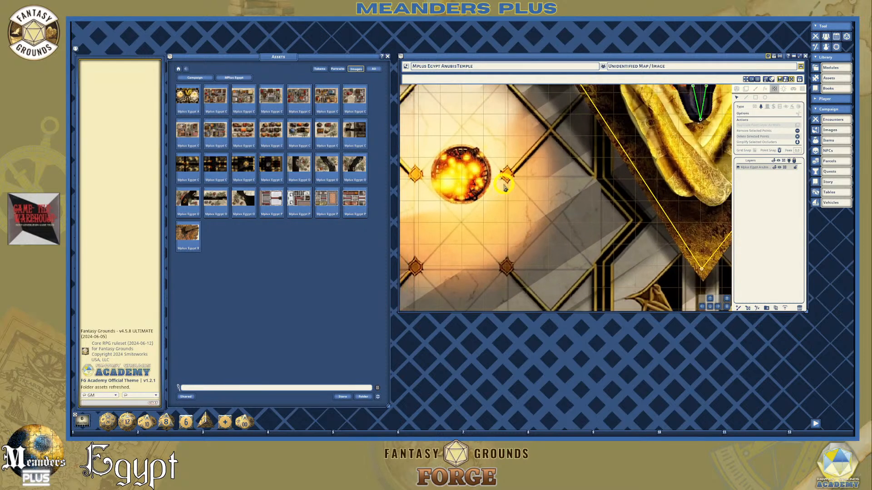
pyautogui.scroll(-3, 504, 186)
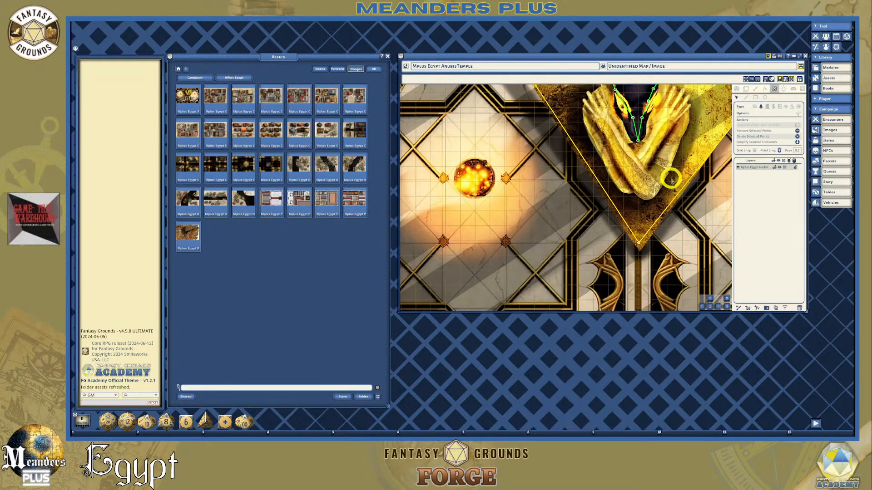
pyautogui.click(767, 99)
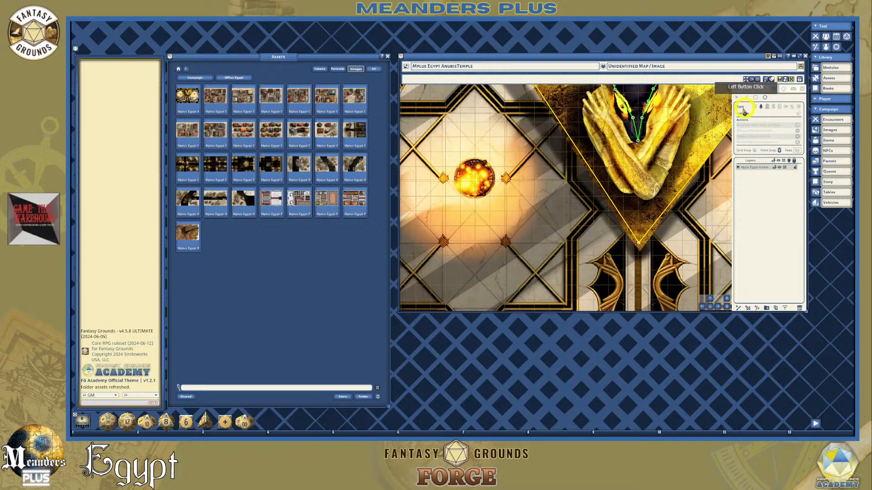
pyautogui.scroll(1, 476, 189)
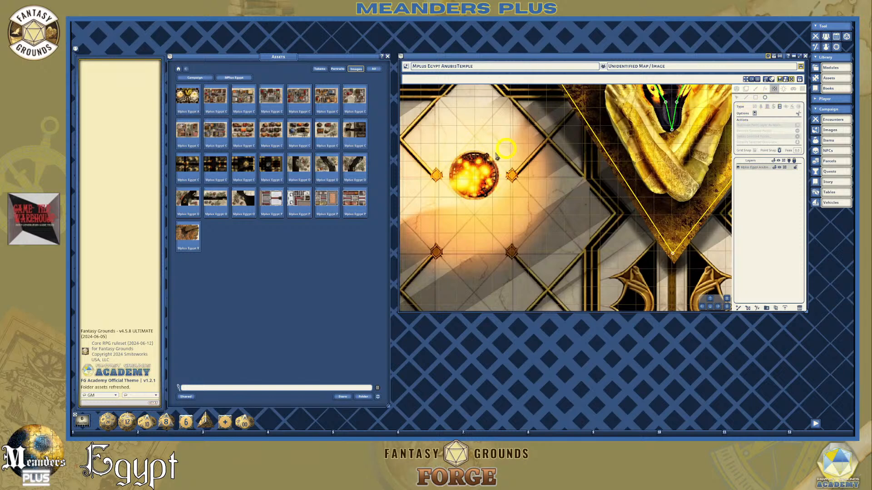
pyautogui.moveTo(459, 164); pyautogui.dragTo(492, 196)
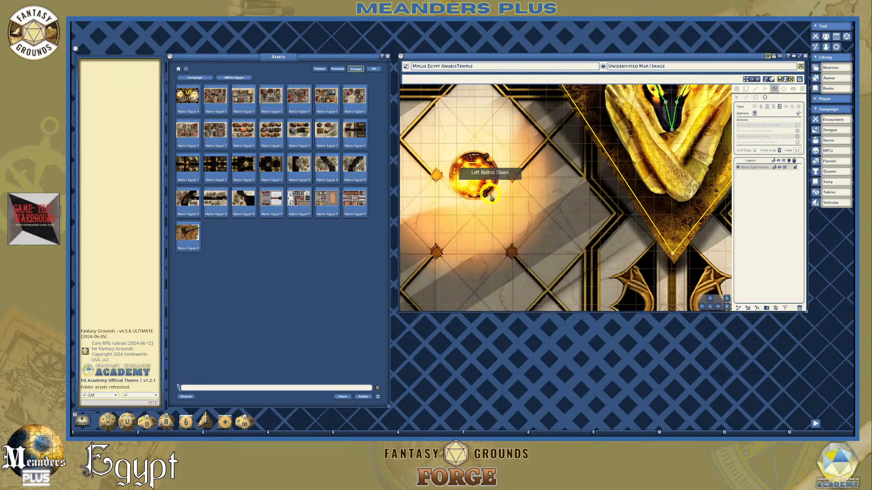
# Draw a matching circular occluder over the fire brazier east of the Anubis statue.
pyautogui.scroll(-6, 490, 195)
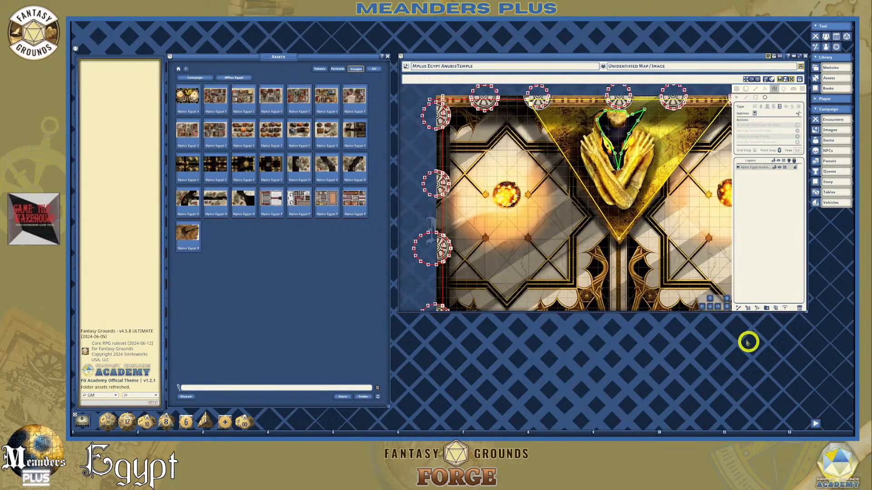
pyautogui.click(721, 309)
pyautogui.moveTo(720, 309); pyautogui.dragTo(644, 210)
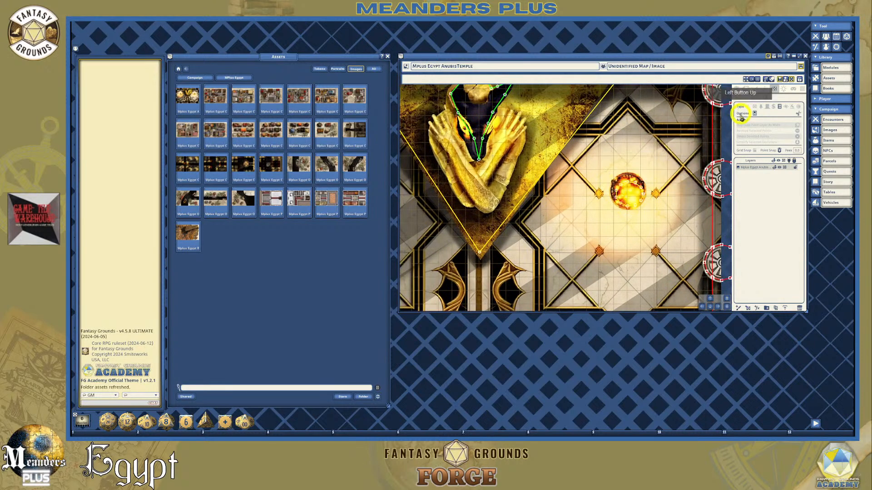
# Select the east brazier's circular occluder and shift it slightly northwest to fit the fire bowl.
pyautogui.scroll(2, 679, 195)
pyautogui.click(680, 195)
pyautogui.scroll(3, 680, 195)
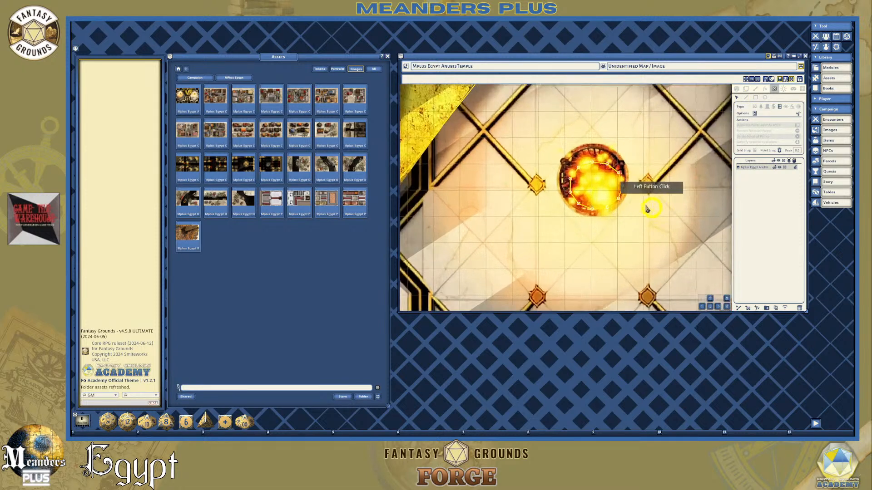
pyautogui.moveTo(594, 167); pyautogui.dragTo(590, 161)
pyautogui.scroll(-4, 563, 218)
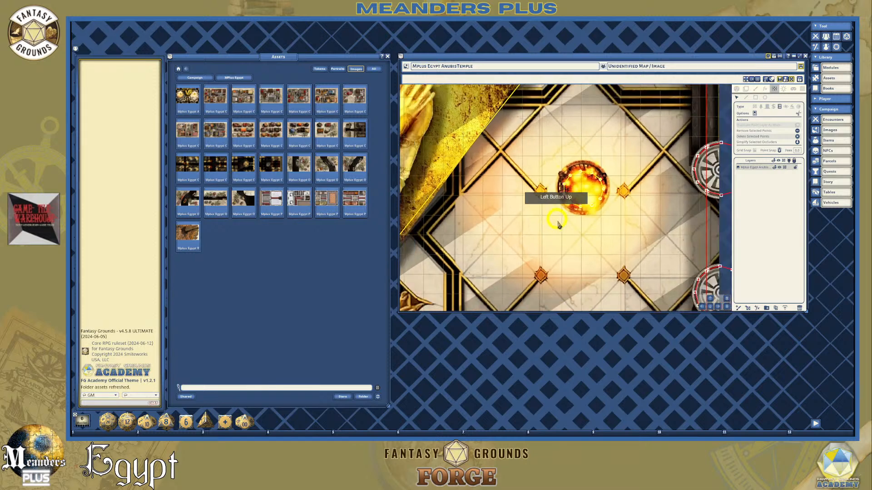
# Shift the west brazier's circular occluder slightly north to fit the fire bowl.
pyautogui.click(701, 307)
pyautogui.moveTo(702, 307); pyautogui.dragTo(702, 307)
pyautogui.scroll(6, 477, 191)
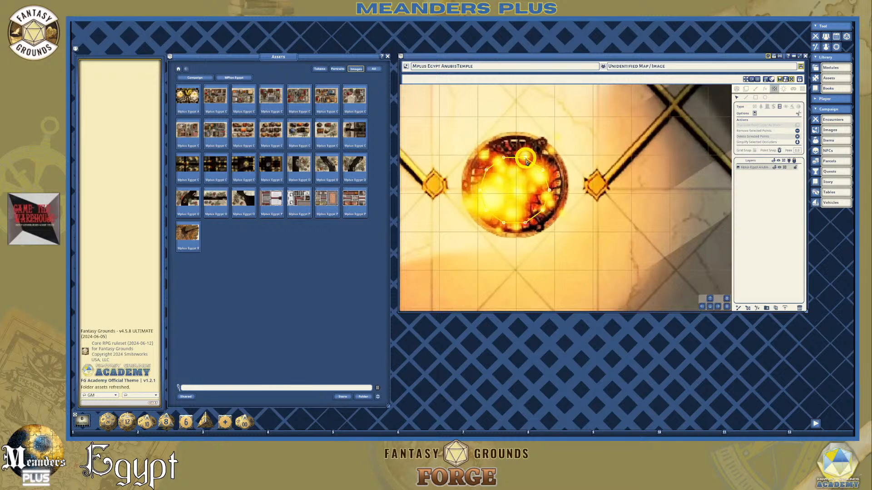
pyautogui.click(525, 160)
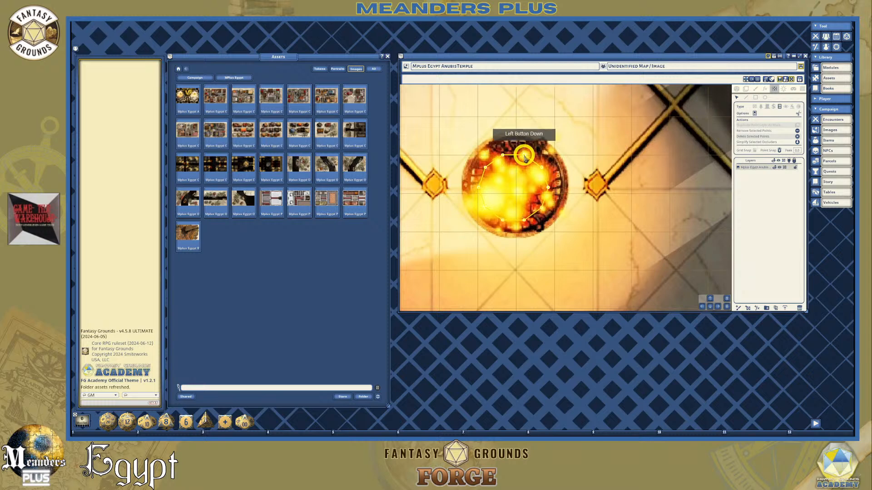
# Examine the west brazier's occluder, then the temple's remaining features down to the south wall.
pyautogui.scroll(-5, 619, 230)
pyautogui.scroll(-4, 626, 245)
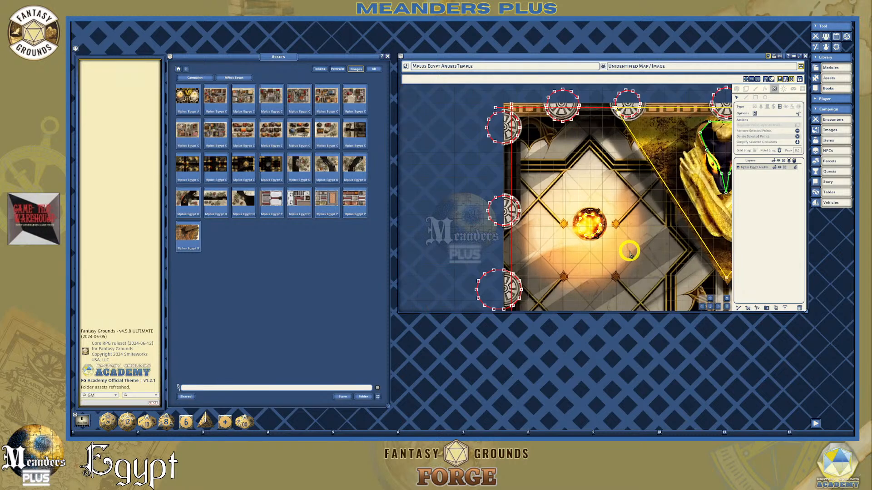
pyautogui.click(715, 308)
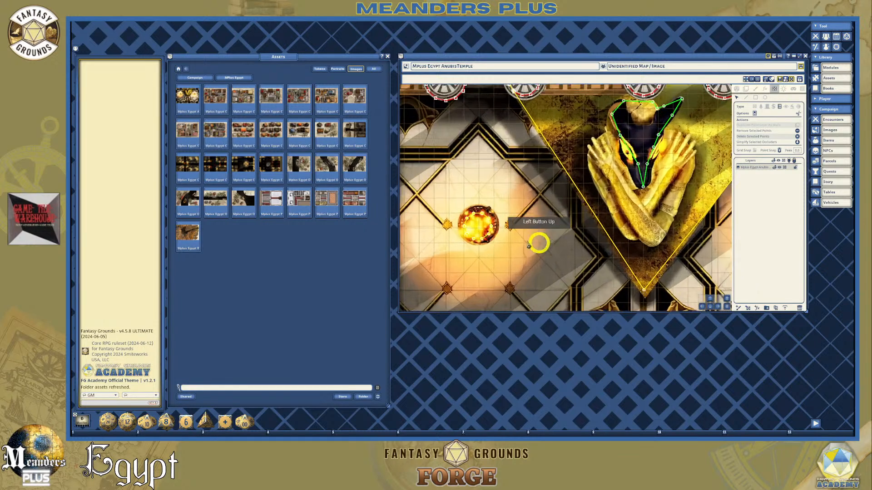
pyautogui.click(481, 224)
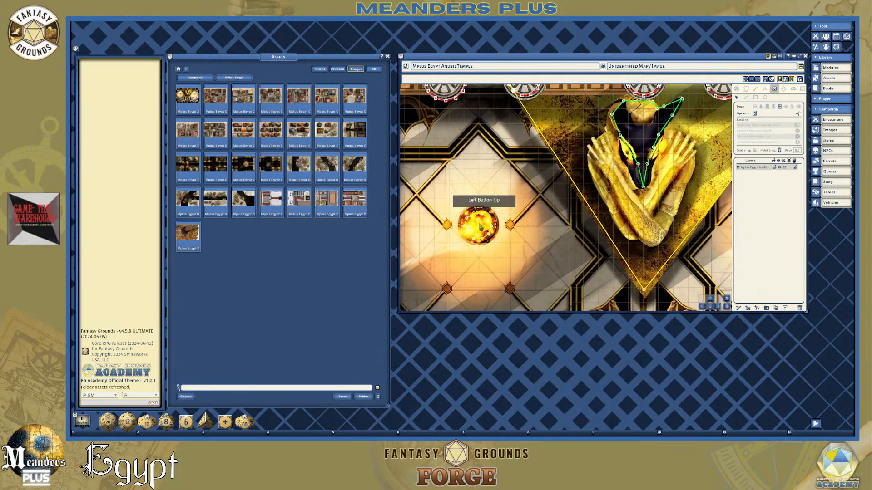
pyautogui.click(482, 218)
pyautogui.scroll(-5, 482, 222)
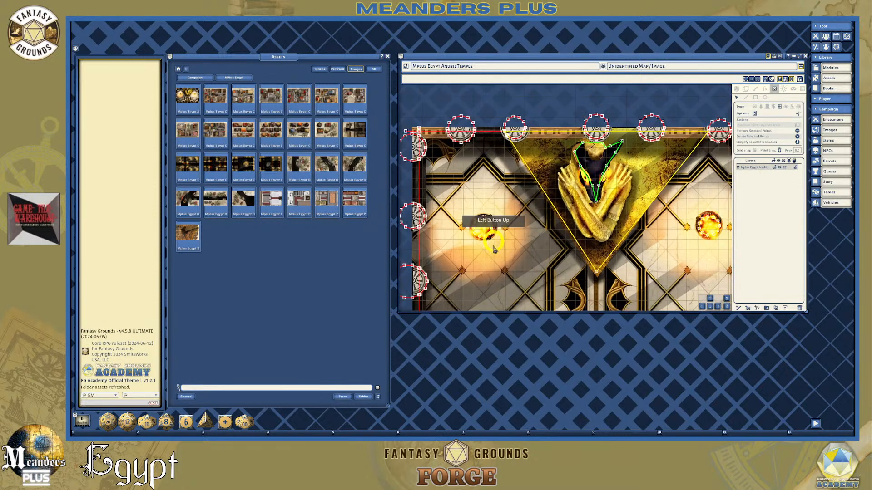
pyautogui.moveTo(709, 306); pyautogui.dragTo(672, 299)
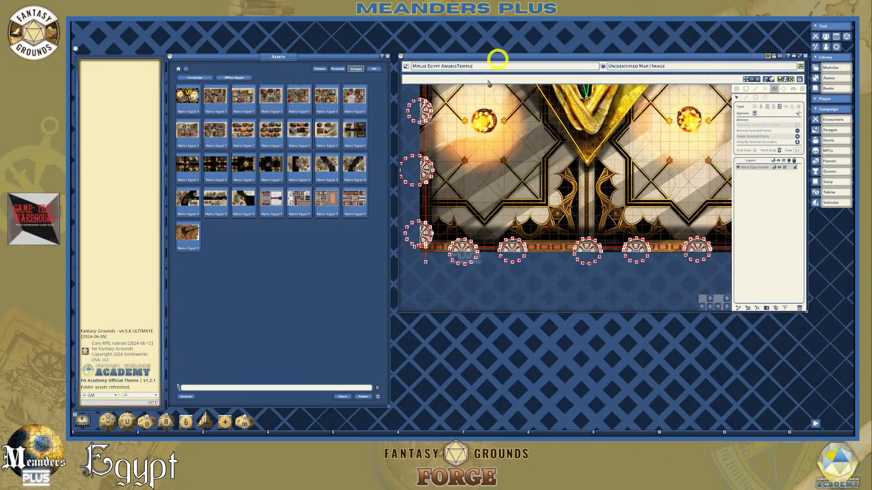
# Examine the glowing braziers and surrounding floor of the Anubis temple map for areas needing line-of-sight coverage.
pyautogui.scroll(6, 481, 130)
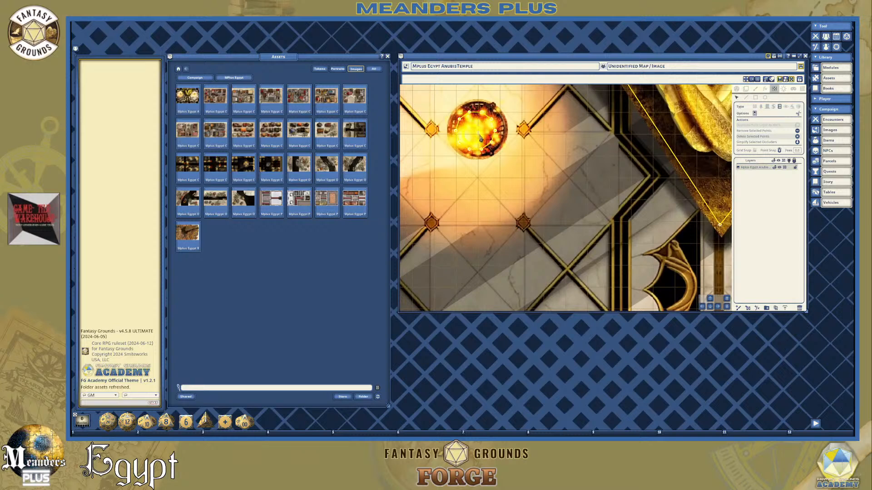
pyautogui.scroll(-2, 486, 138)
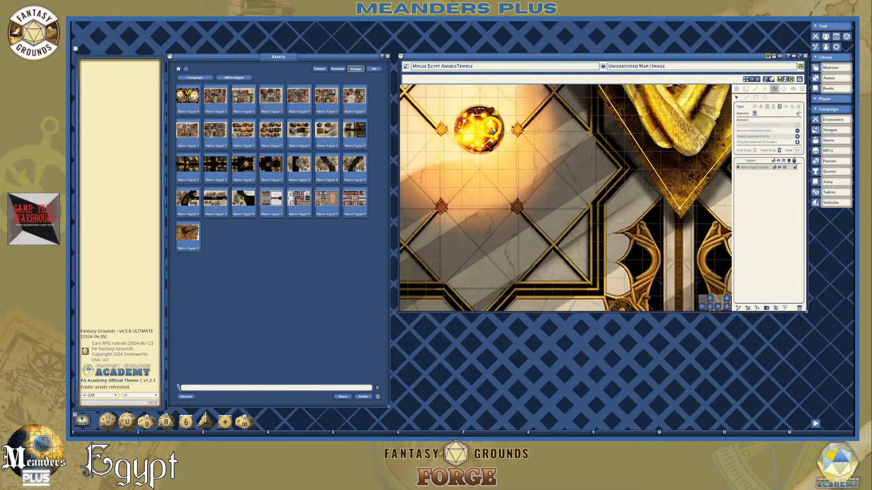
pyautogui.scroll(3, 473, 133)
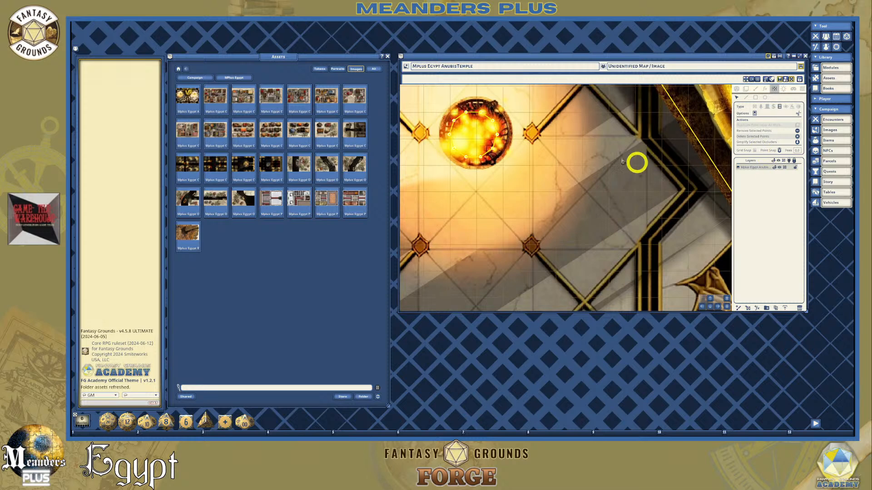
pyautogui.click(499, 123)
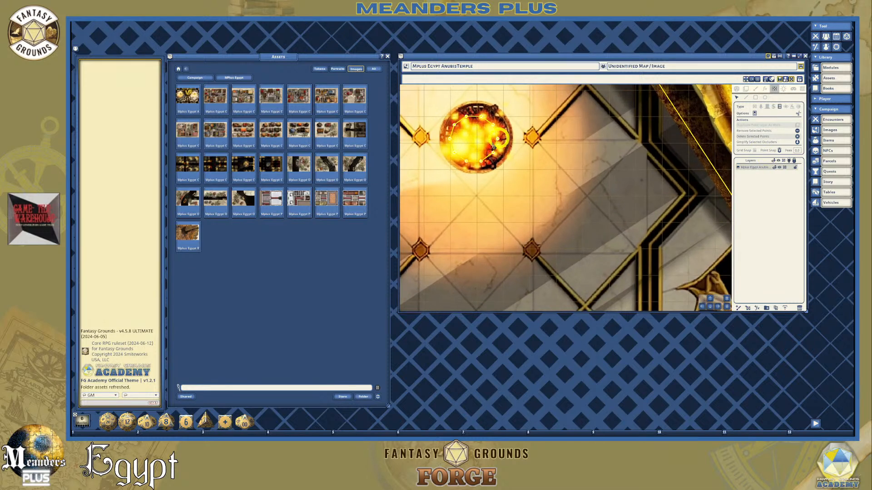
pyautogui.scroll(-3, 531, 188)
pyautogui.click(531, 189)
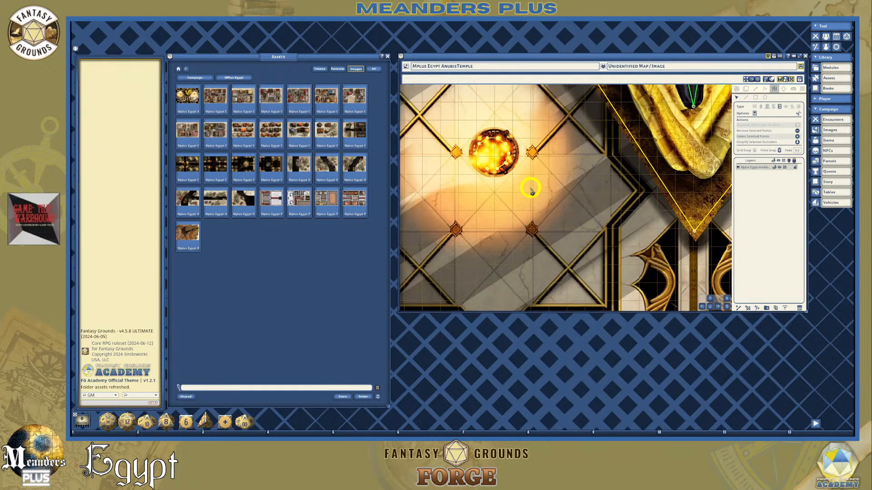
pyautogui.scroll(2, 609, 145)
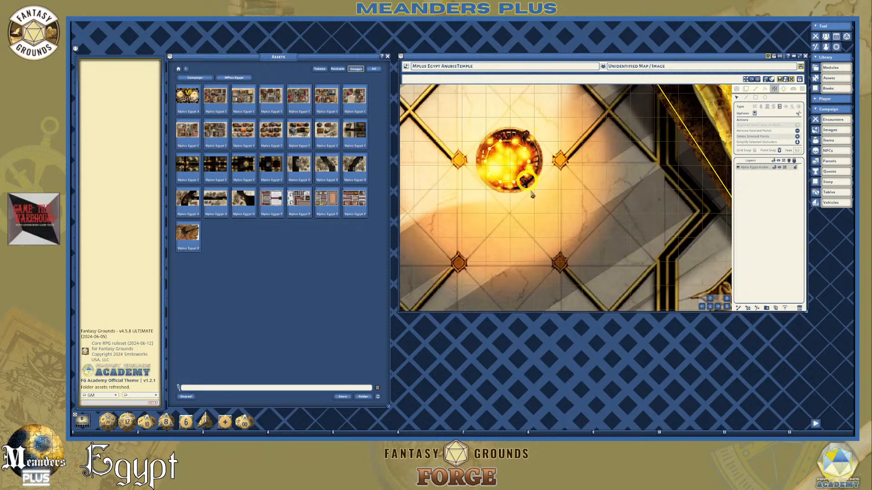
pyautogui.scroll(-5, 573, 223)
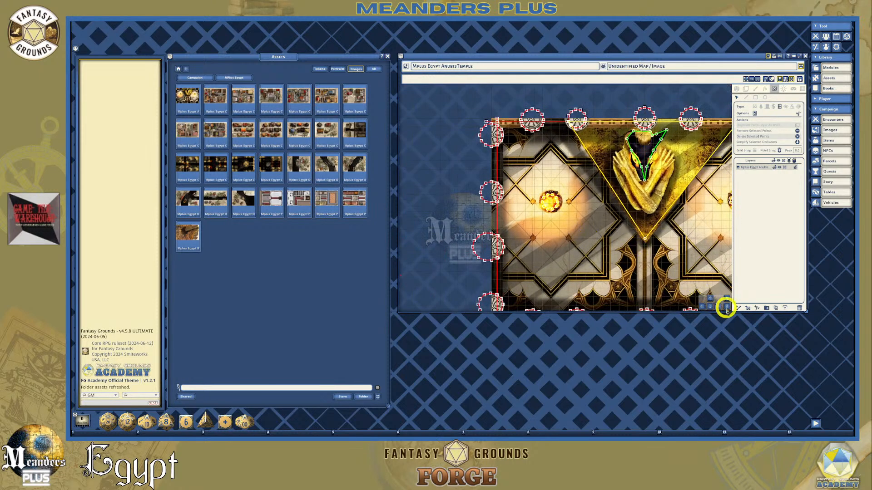
pyautogui.moveTo(709, 308); pyautogui.dragTo(610, 169)
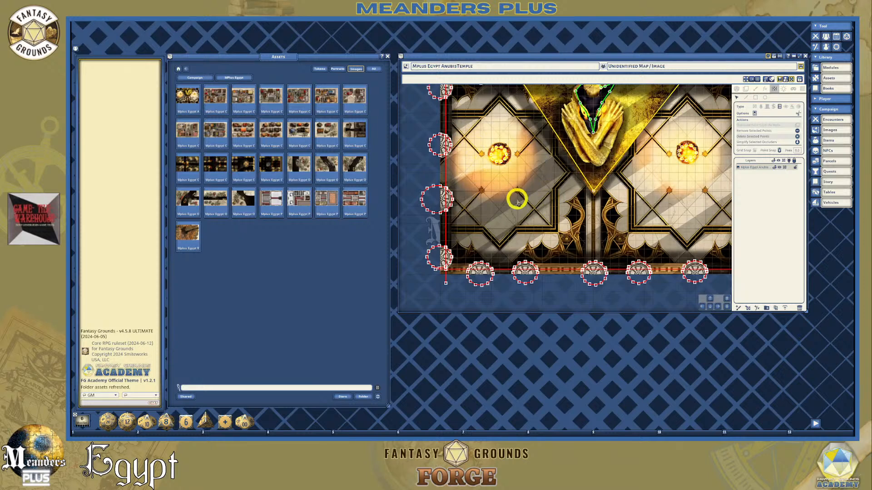
# Inspect the circular pillar outlines and the wall gaps between them along the temple's left and lower edges.
pyautogui.scroll(1, 495, 154)
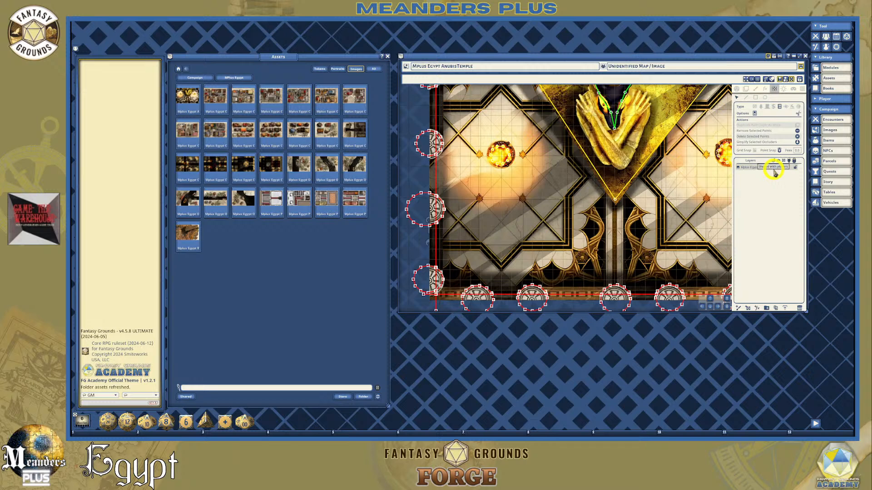
pyautogui.scroll(10, 529, 220)
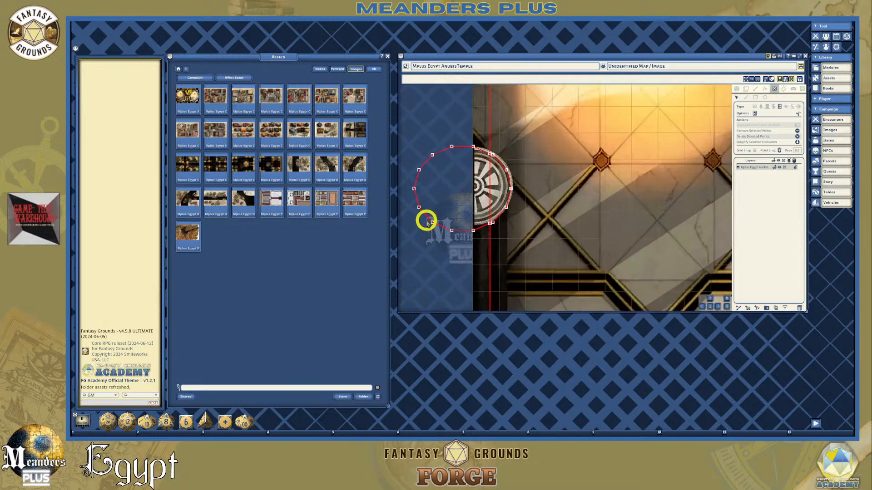
pyautogui.scroll(-8, 502, 201)
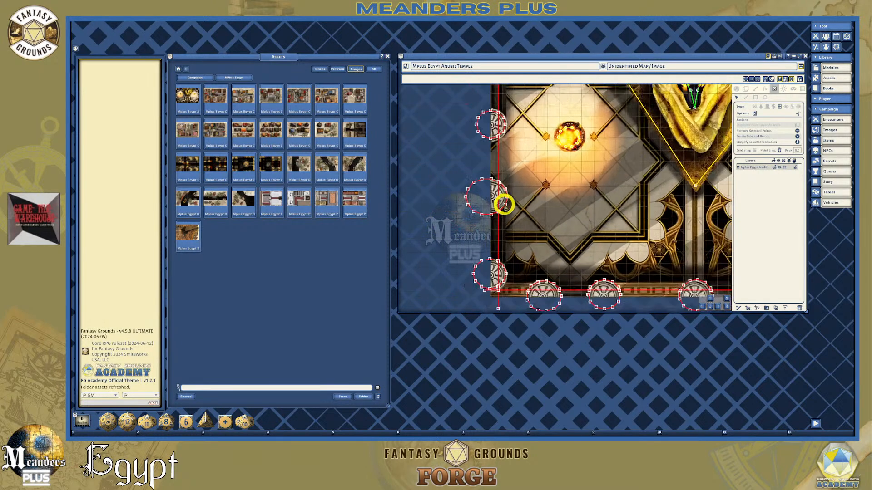
pyautogui.scroll(-6, 502, 201)
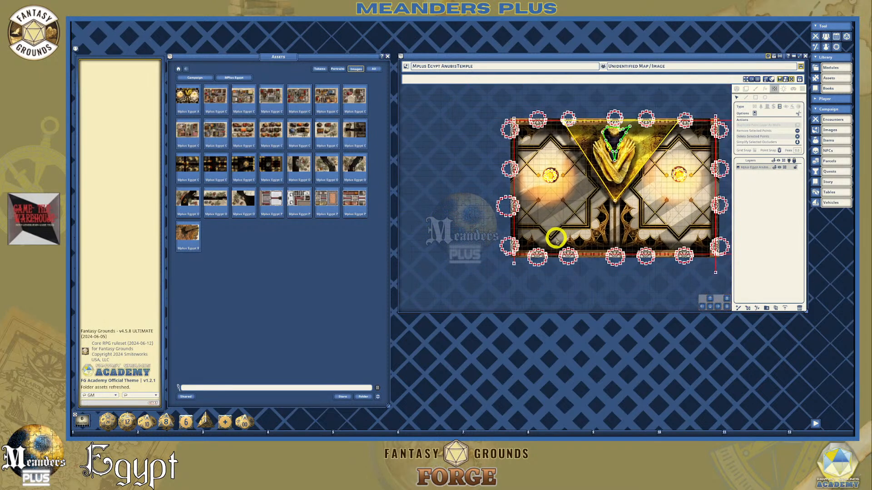
pyautogui.moveTo(724, 308); pyautogui.dragTo(586, 181)
pyautogui.scroll(5, 420, 170)
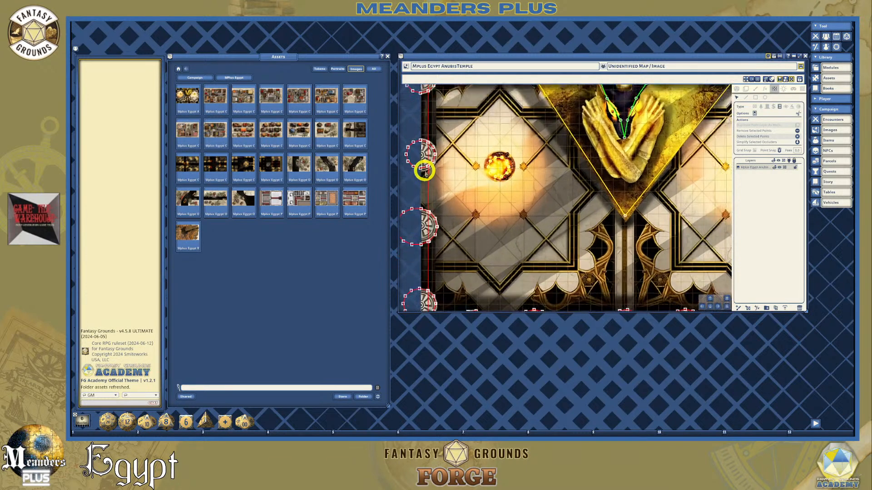
pyautogui.scroll(-3, 423, 170)
pyautogui.scroll(3, 429, 168)
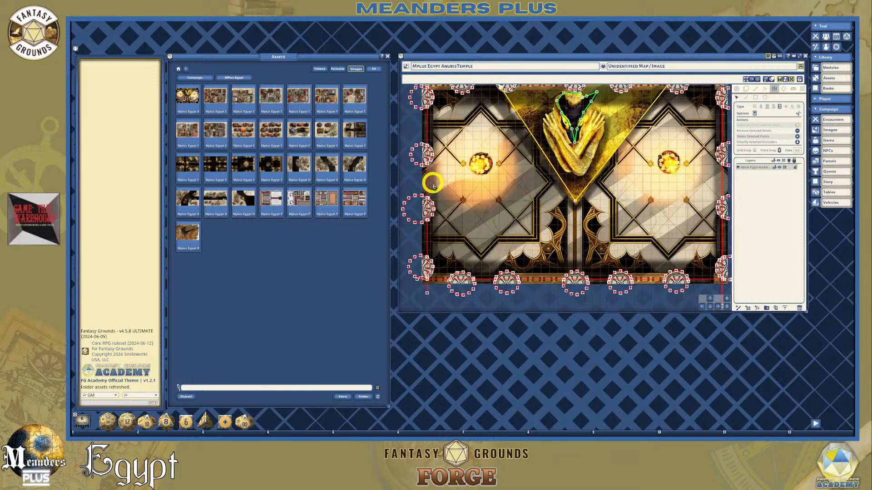
pyautogui.scroll(-5, 507, 272)
pyautogui.scroll(6, 507, 302)
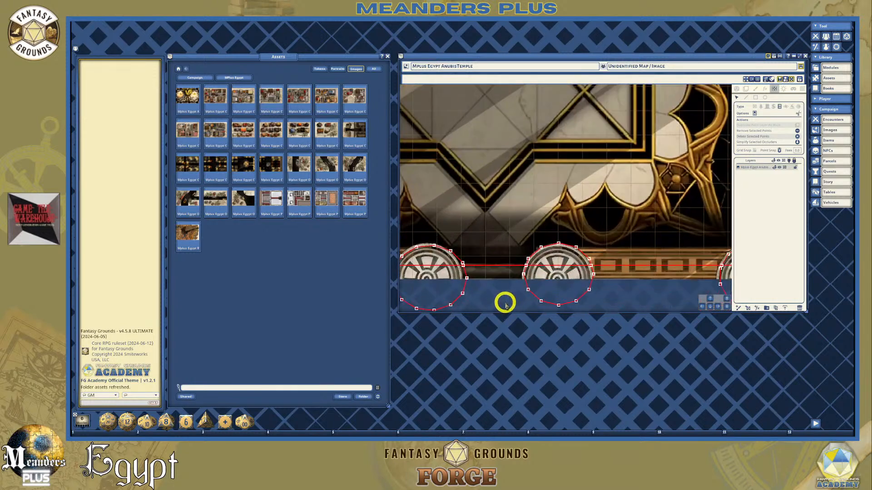
pyautogui.scroll(-6, 477, 250)
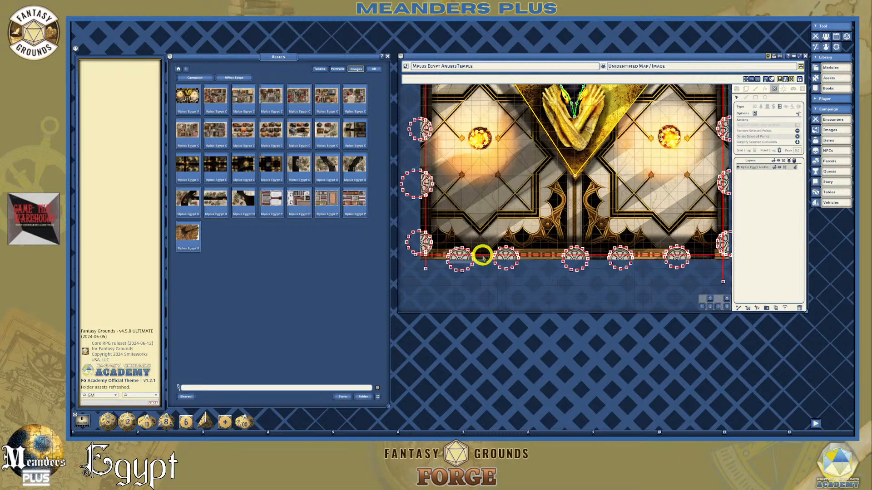
pyautogui.scroll(1, 482, 255)
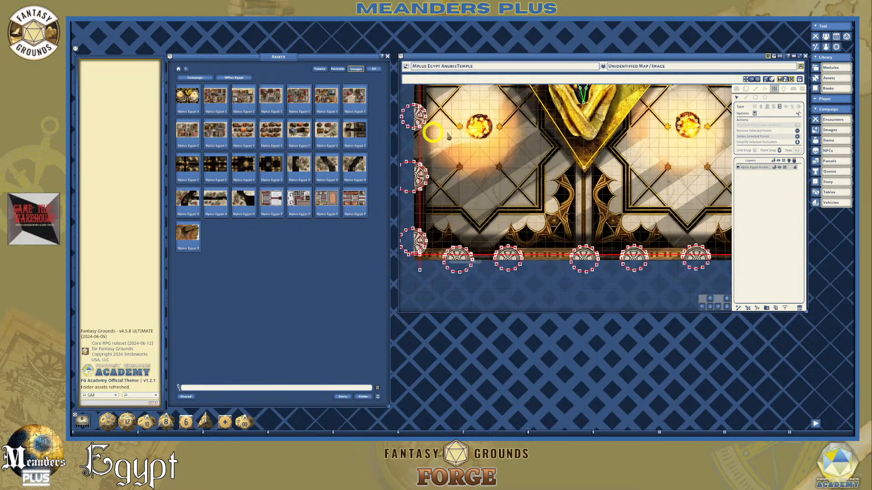
# Draw rectangular door occluders in the left wall's two gaps, between the second, third and fourth pillars.
pyautogui.click(755, 97)
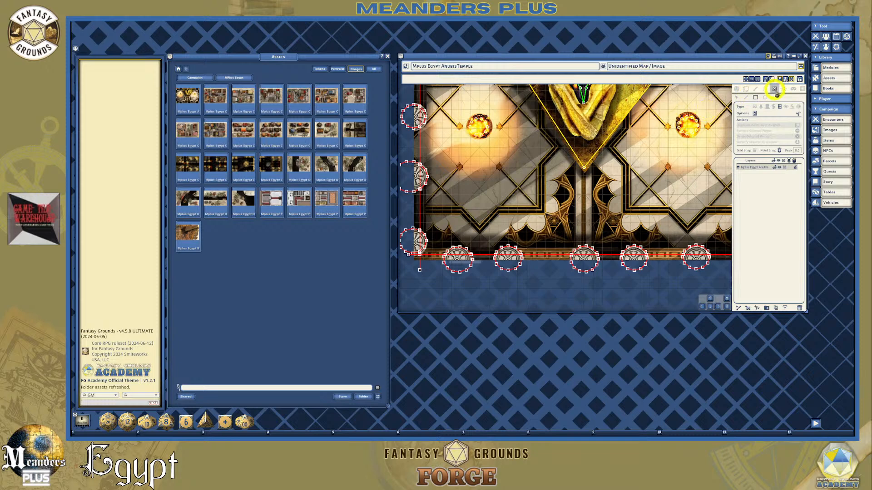
pyautogui.click(767, 107)
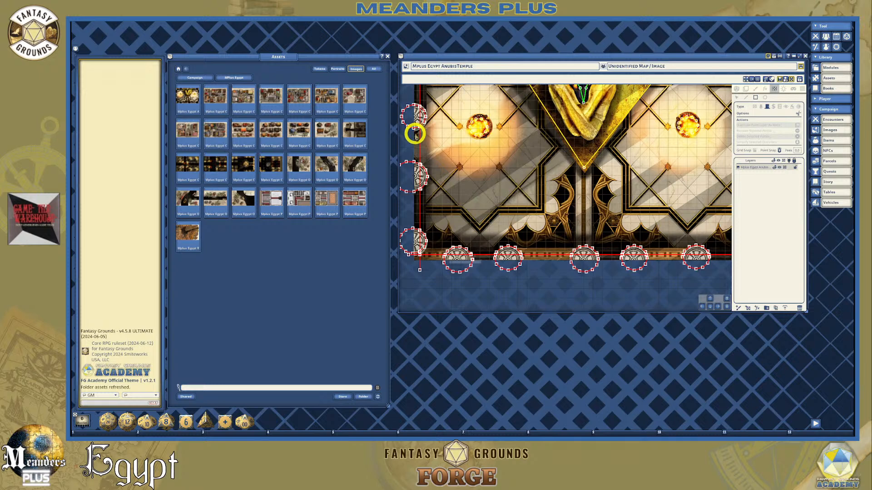
pyautogui.moveTo(413, 132); pyautogui.dragTo(424, 158)
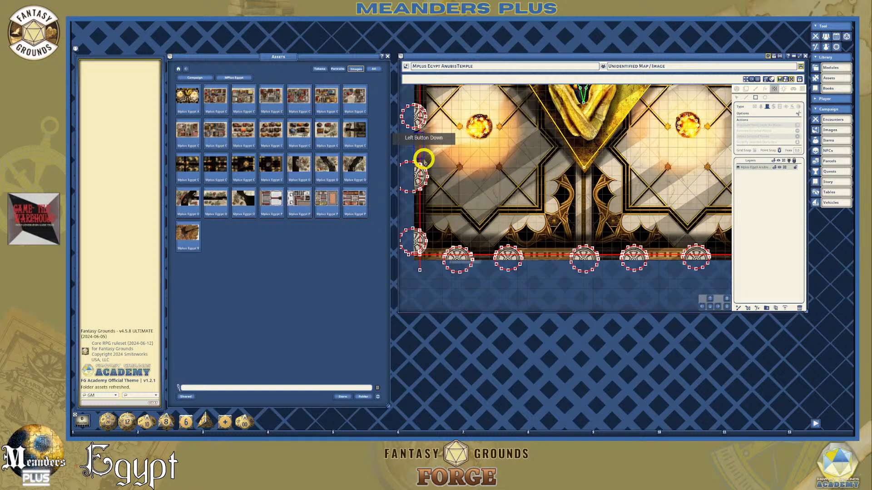
pyautogui.moveTo(423, 159); pyautogui.dragTo(423, 159)
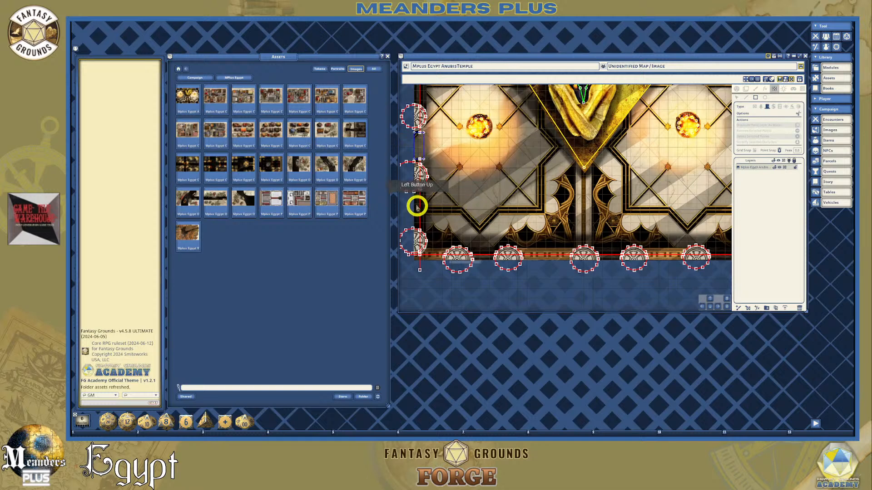
pyautogui.moveTo(413, 196); pyautogui.dragTo(425, 223)
# Draw rectangular door occluders in the lower wall's three dark gaps: between the first two pillars, right of the centre pillar, and beside the right corner.
pyautogui.scroll(5, 487, 258)
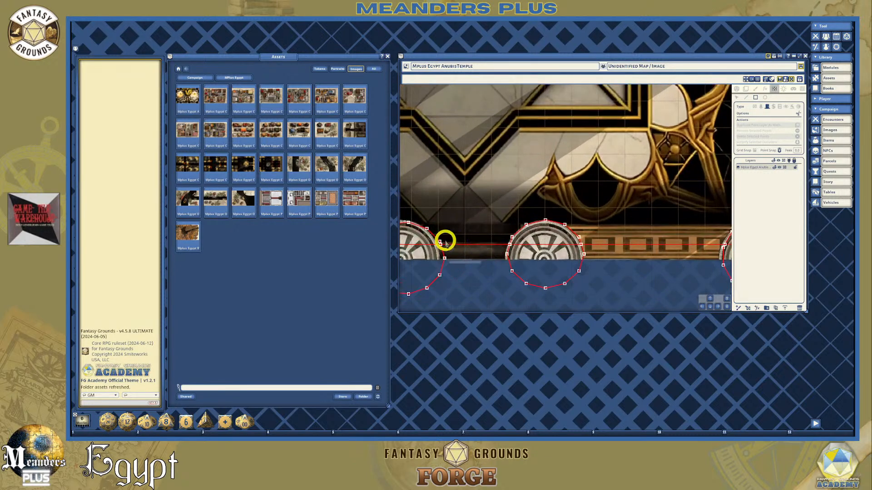
pyautogui.moveTo(443, 238); pyautogui.dragTo(505, 257)
pyautogui.scroll(-3, 641, 271)
pyautogui.moveTo(718, 308); pyautogui.dragTo(717, 310)
pyautogui.scroll(3, 578, 268)
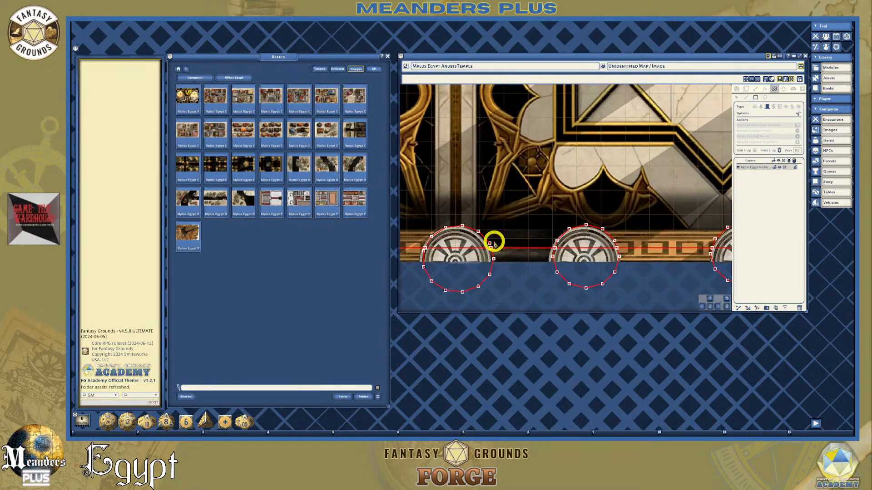
pyautogui.moveTo(494, 245); pyautogui.dragTo(539, 260)
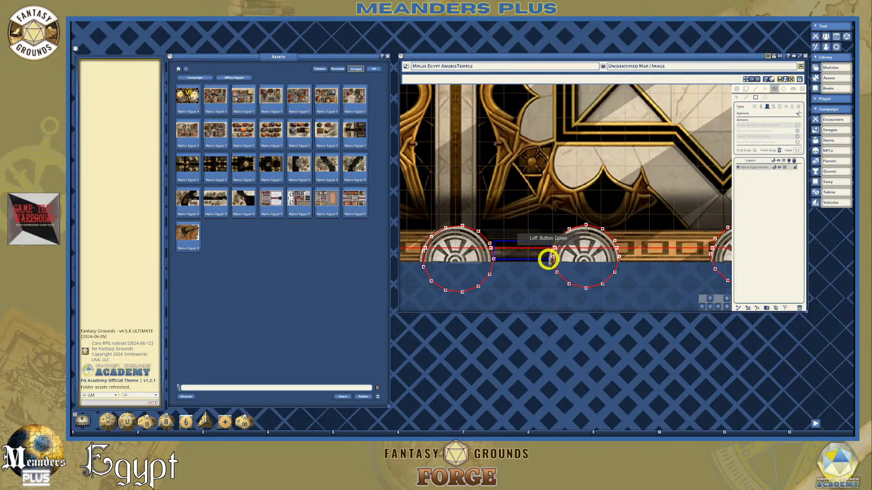
pyautogui.scroll(-3, 613, 287)
pyautogui.moveTo(719, 308); pyautogui.dragTo(586, 275)
pyautogui.scroll(1, 586, 275)
pyautogui.moveTo(526, 244); pyautogui.dragTo(602, 263)
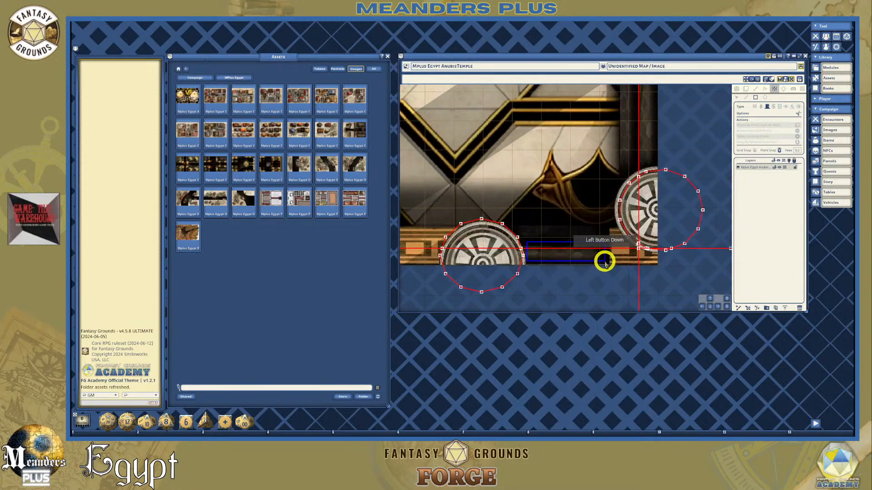
# Draw a rectangular door occluder in the right wall's gap between the second and third pillars.
pyautogui.scroll(-3, 645, 269)
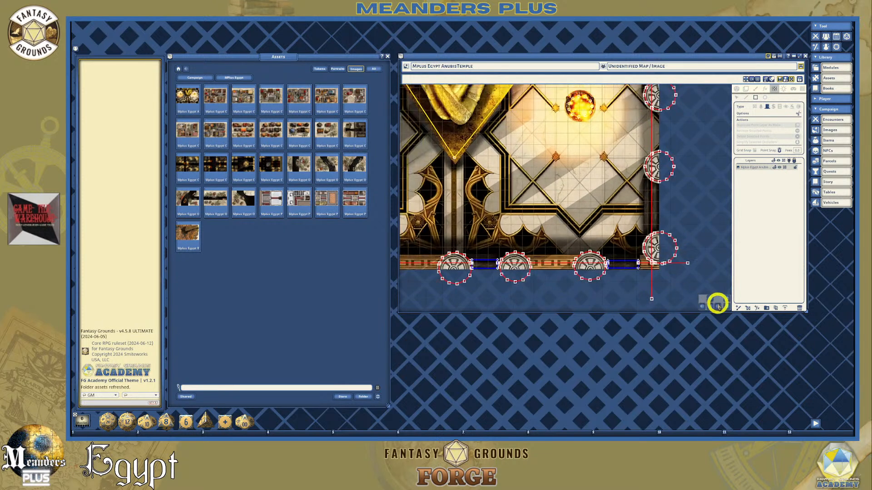
pyautogui.click(708, 300)
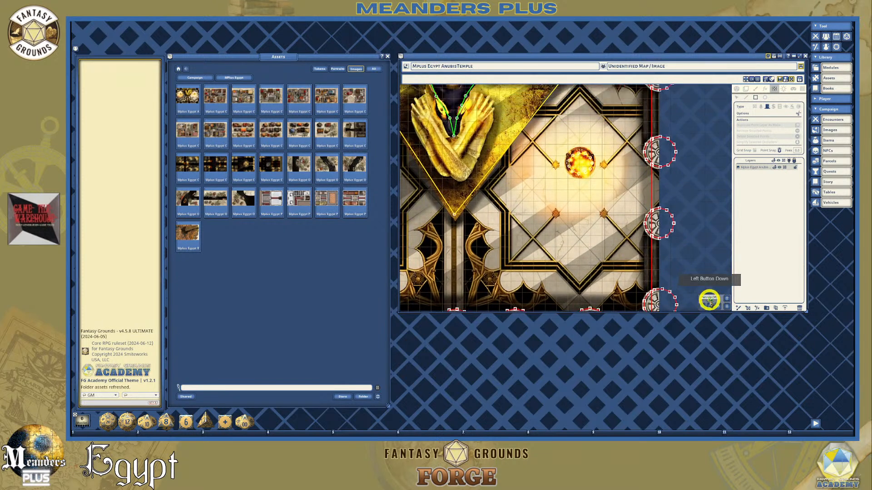
pyautogui.scroll(3, 691, 253)
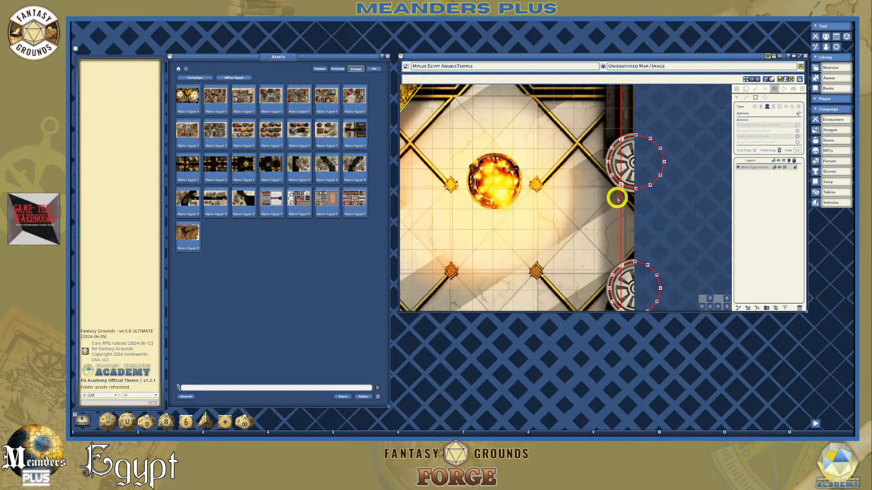
pyautogui.moveTo(614, 193); pyautogui.dragTo(634, 258)
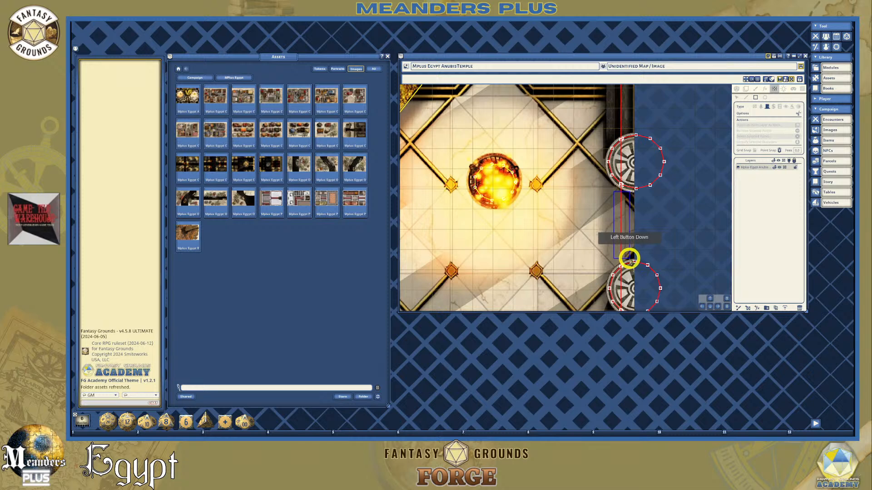
# Draw a rectangular door occluder in the upper wall's gap between the first two pillars, left of the golden triangle.
pyautogui.scroll(-4, 565, 261)
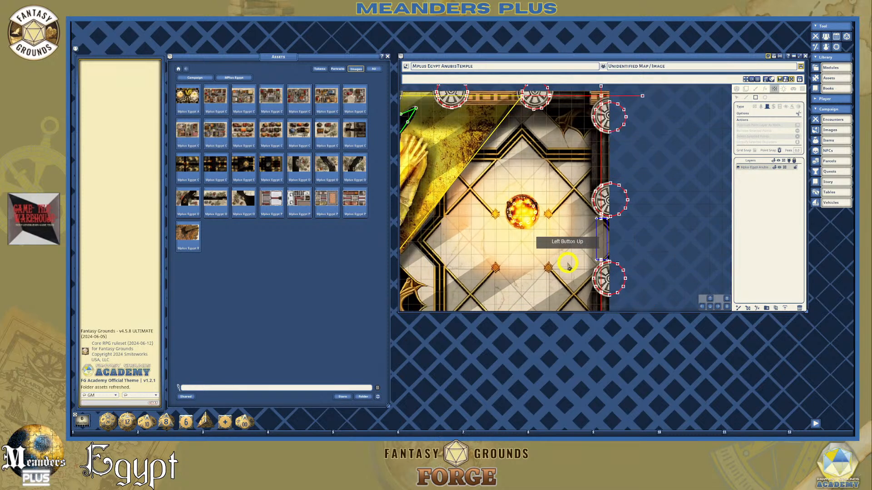
pyautogui.scroll(4, 487, 211)
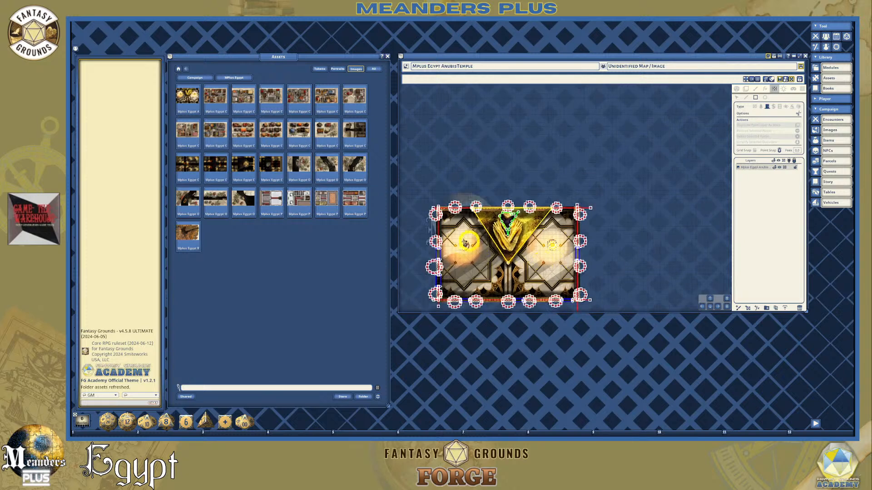
pyautogui.scroll(5, 487, 211)
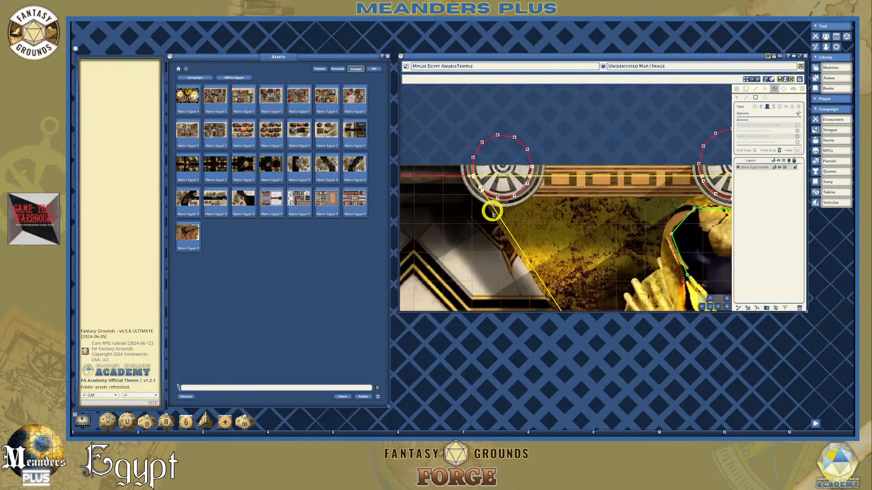
pyautogui.moveTo(414, 180); pyautogui.dragTo(471, 190)
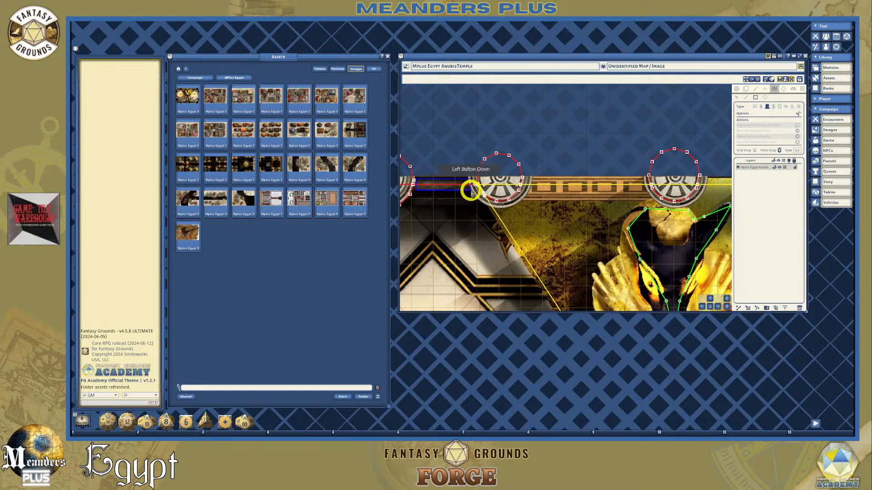
# Draw a rectangular door occluder in the upper wall's gap between the last pillar and the right corner.
pyautogui.scroll(-3, 471, 191)
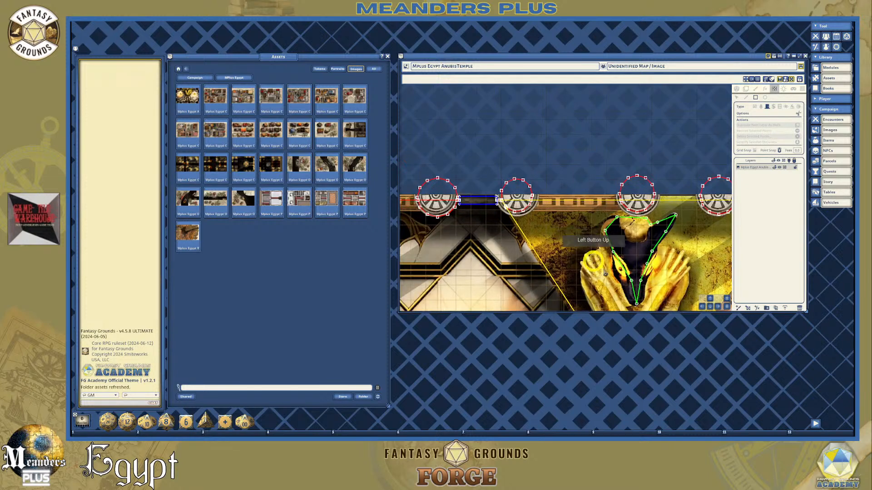
pyautogui.click(715, 307)
pyautogui.scroll(4, 598, 239)
pyautogui.scroll(2, 598, 237)
pyautogui.moveTo(594, 196); pyautogui.dragTo(663, 207)
pyautogui.scroll(-5, 654, 261)
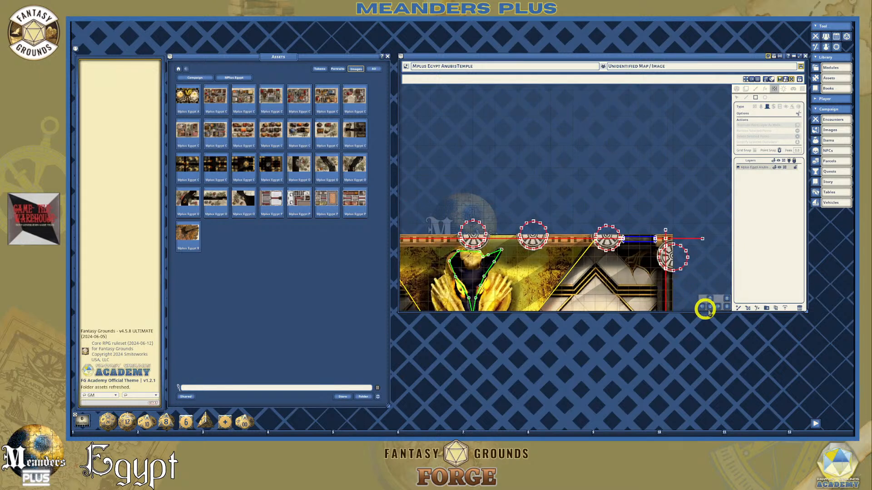
# Examine the occluders around the whole temple map, checking which ones extend past the outer wall.
pyautogui.click(710, 307)
pyautogui.scroll(-3, 575, 262)
pyautogui.scroll(-3, 576, 263)
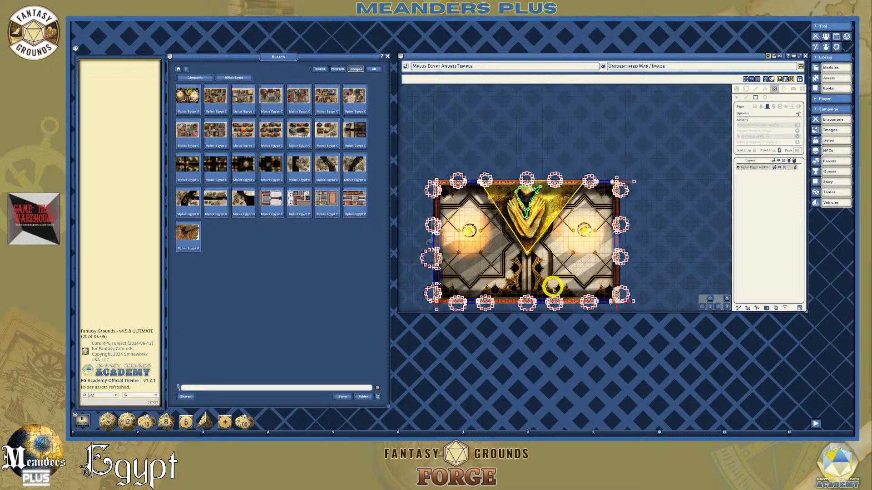
pyautogui.scroll(2, 545, 286)
pyautogui.scroll(-1, 518, 298)
pyautogui.click(712, 306)
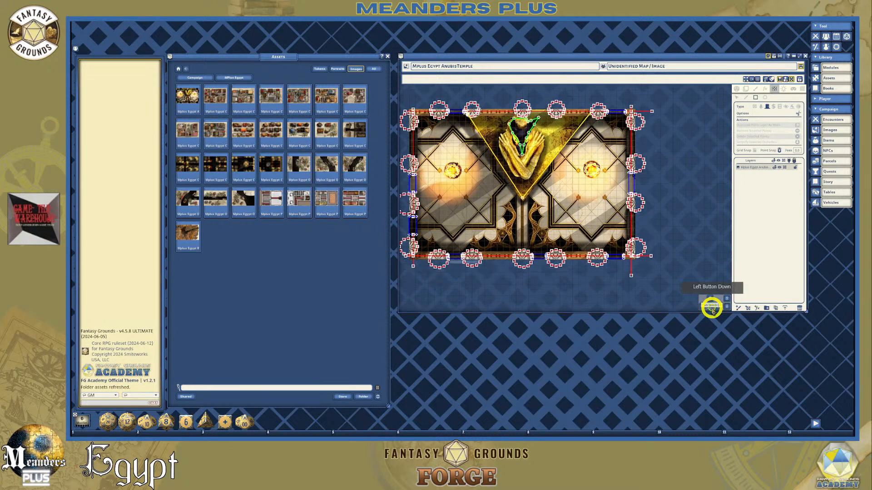
pyautogui.scroll(1, 586, 284)
pyautogui.scroll(-2, 585, 284)
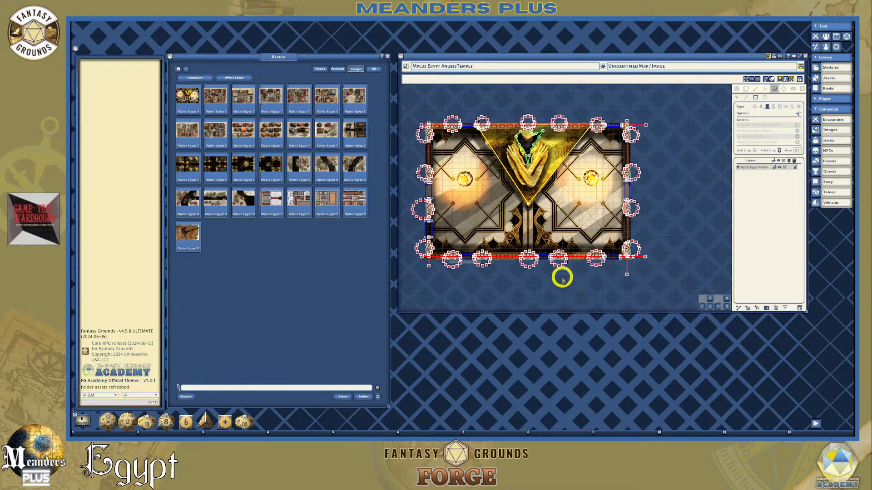
pyautogui.scroll(3, 500, 178)
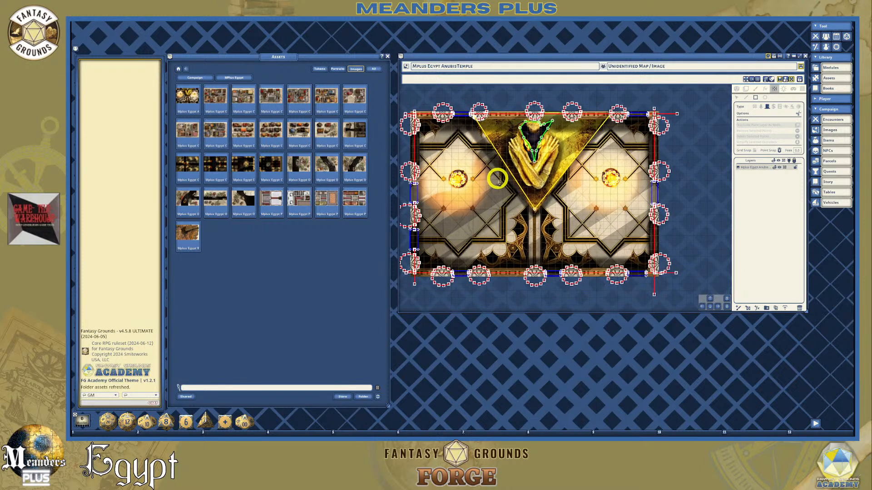
pyautogui.scroll(-1, 497, 178)
pyautogui.scroll(1, 497, 179)
pyautogui.scroll(-1, 497, 178)
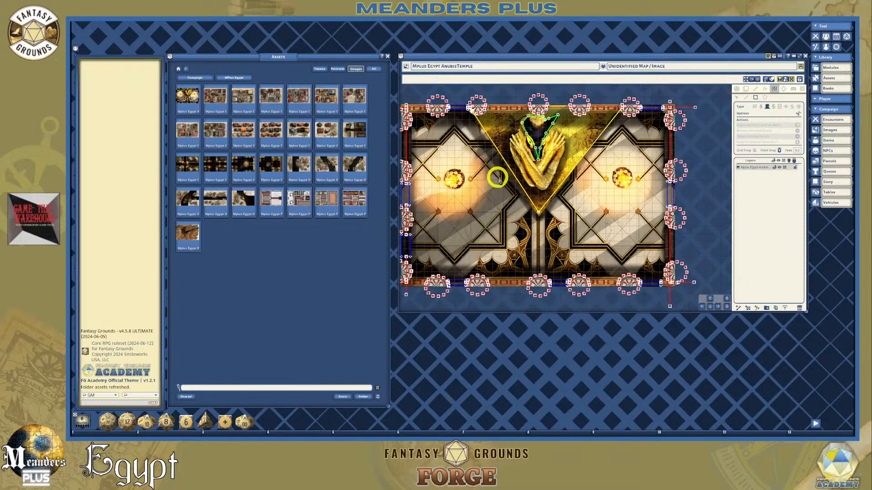
# Delete the end points of the two wall occluder lines that stick out beyond the map's upper-right corner.
pyautogui.click(709, 299)
pyautogui.click(709, 299)
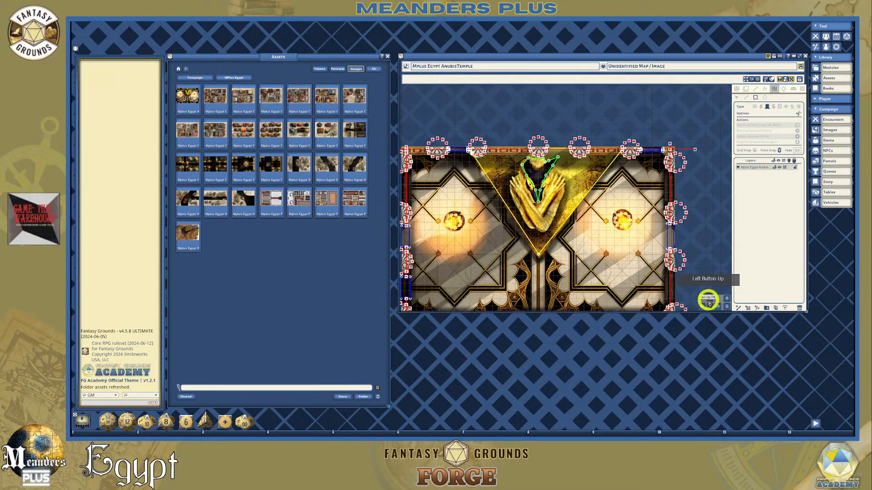
pyautogui.click(709, 299)
pyautogui.click(708, 298)
pyautogui.scroll(3, 684, 219)
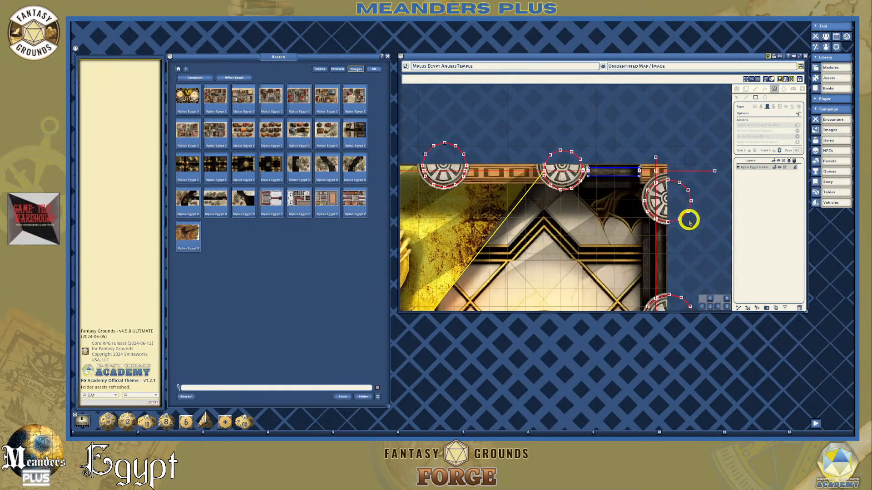
pyautogui.scroll(2, 689, 220)
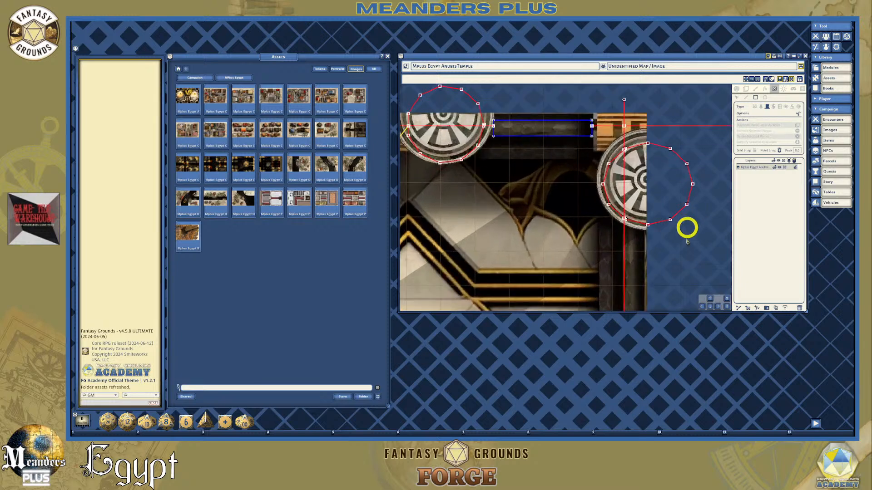
pyautogui.click(720, 307)
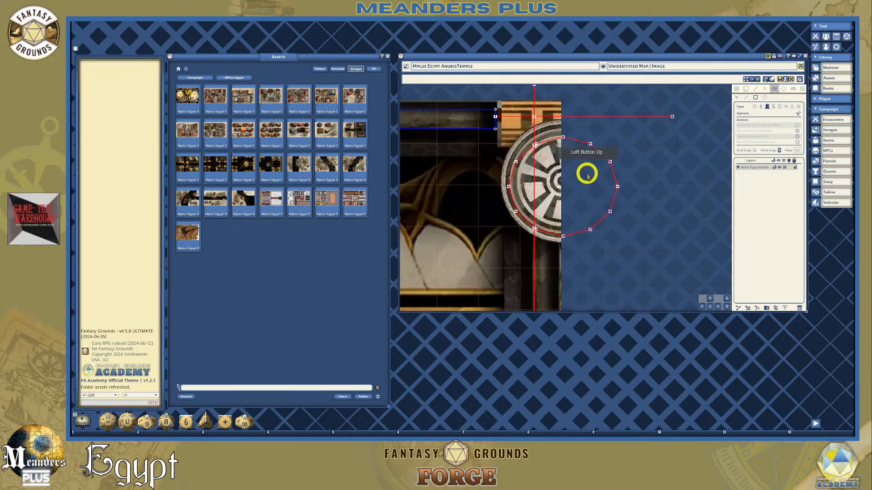
pyautogui.scroll(-1, 587, 174)
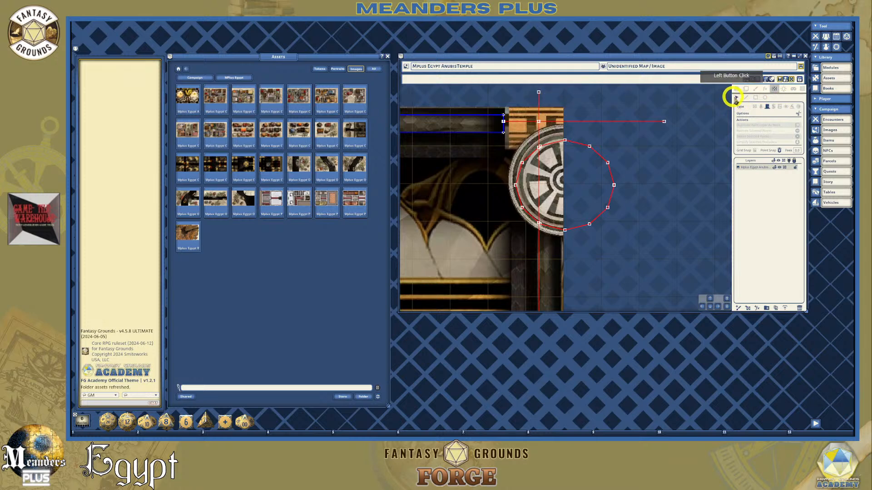
pyautogui.click(538, 94)
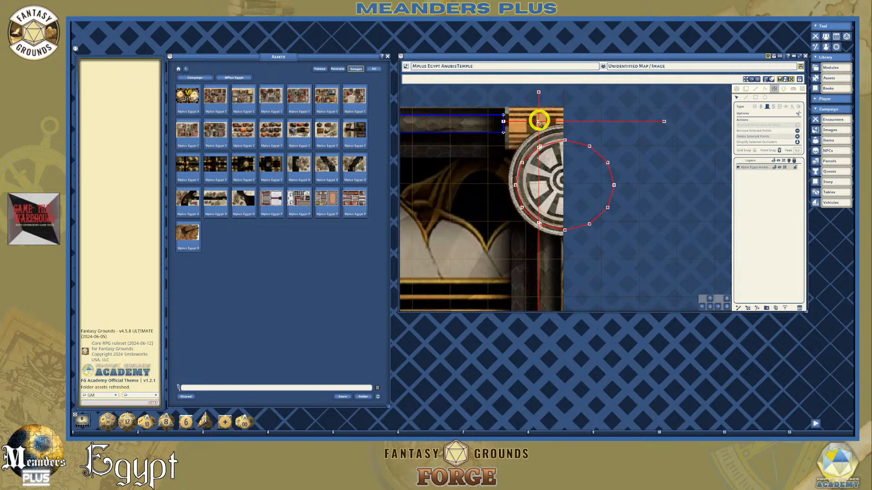
pyautogui.click(611, 123)
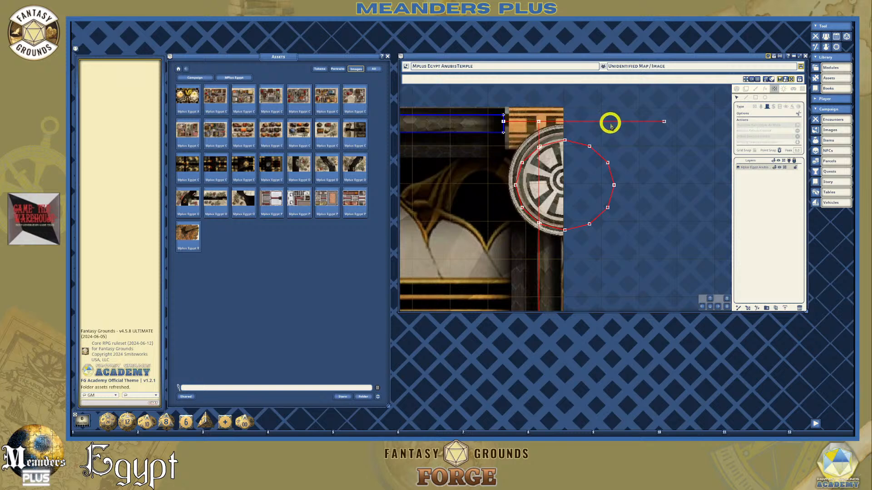
pyautogui.rightClick(664, 121)
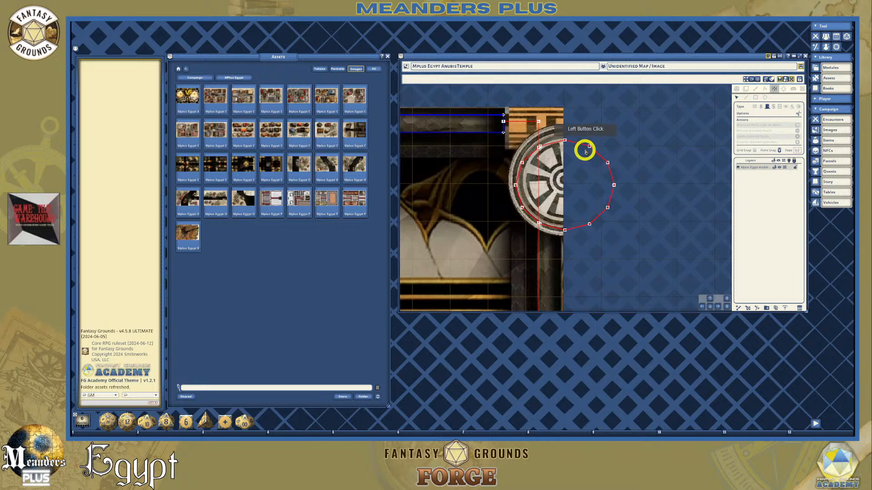
# Try to move an outer point of the upper-right corner pillar's circular occluder inward onto the map edge.
pyautogui.moveTo(589, 147); pyautogui.dragTo(566, 162)
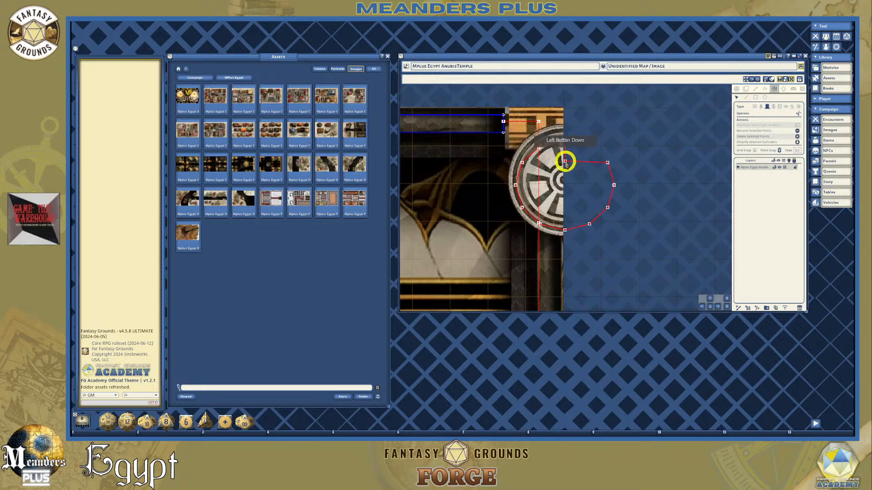
pyautogui.moveTo(564, 163); pyautogui.dragTo(567, 142)
pyautogui.click(604, 151)
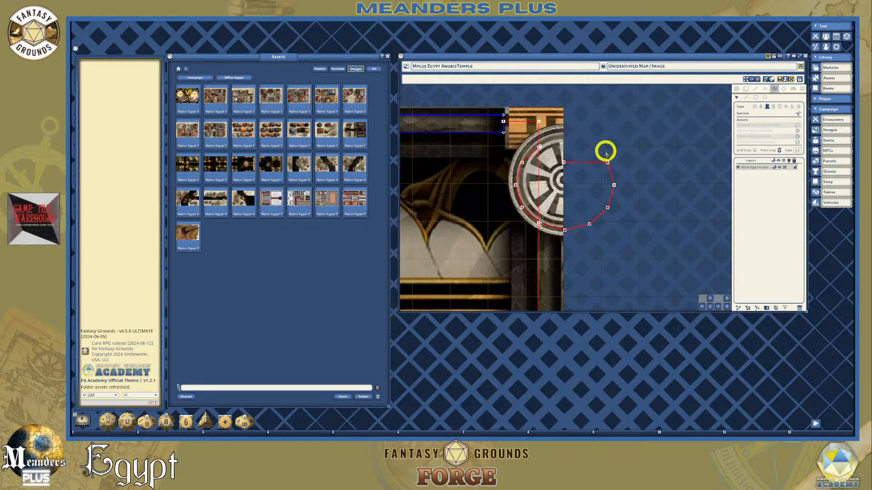
# Delete the upper-right corner pillar occluder's points that lie on or beyond the map's right edge.
pyautogui.click(563, 162)
pyautogui.press('Delete')
pyautogui.hotkey('ctrl', 'z')
pyautogui.click(590, 225)
pyautogui.click(608, 208)
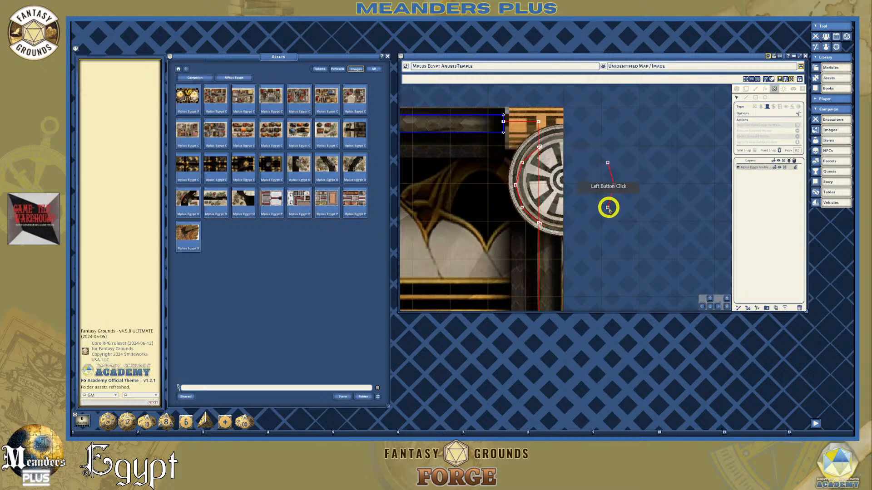
pyautogui.click(613, 184)
pyautogui.click(608, 162)
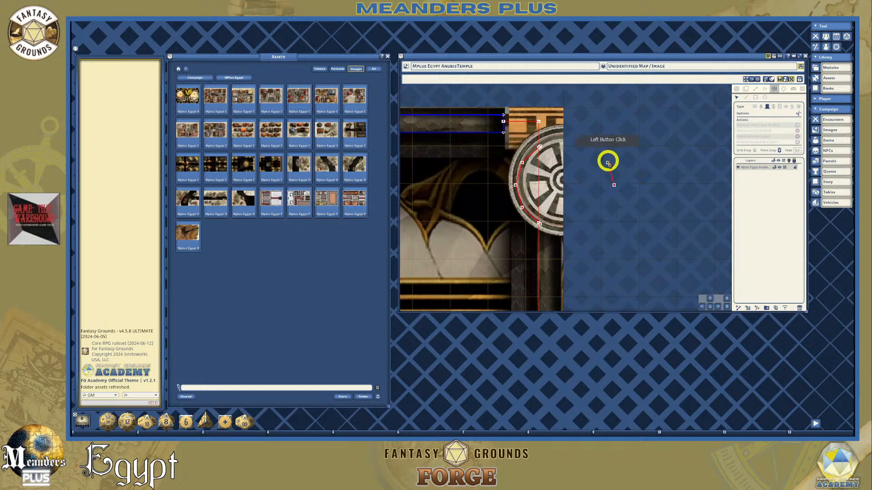
pyautogui.click(579, 200)
# Delete the lower outer points of the circular occluder on the right wall's second pillar from the top.
pyautogui.scroll(-3, 579, 206)
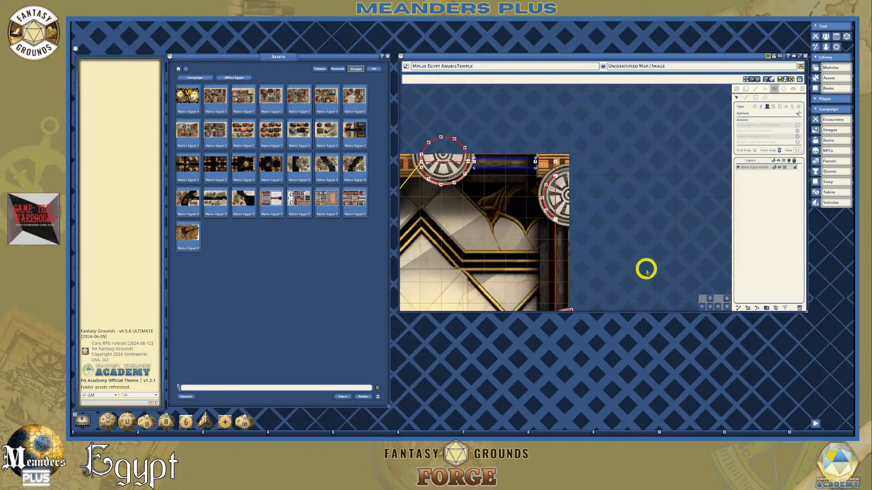
pyautogui.scroll(6, 707, 302)
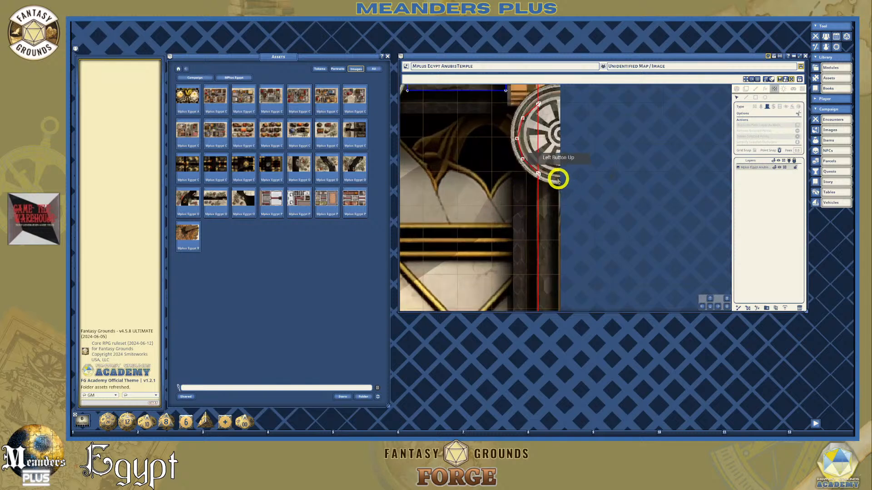
pyautogui.scroll(3, 548, 176)
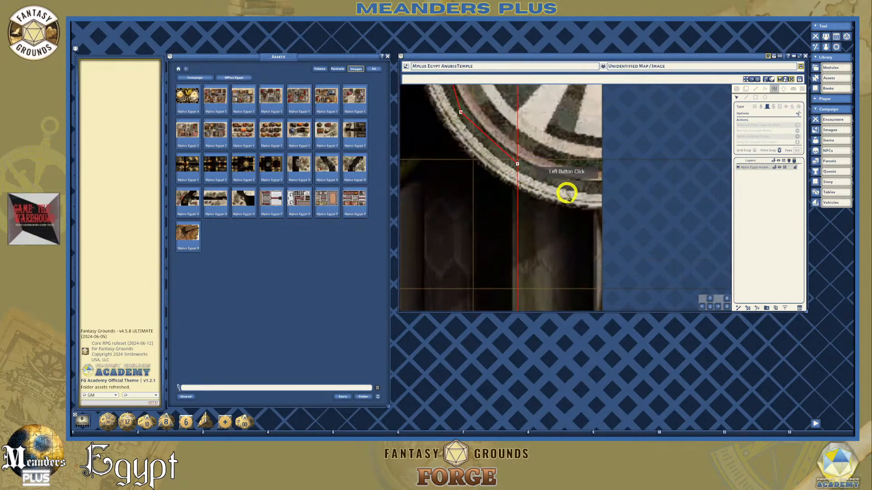
pyautogui.scroll(-1, 569, 196)
pyautogui.scroll(-3, 576, 213)
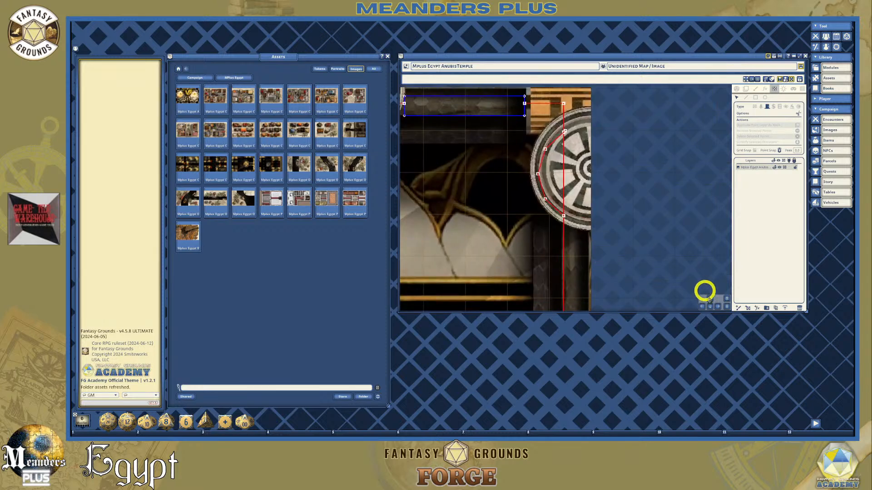
pyautogui.moveTo(715, 311); pyautogui.dragTo(619, 249)
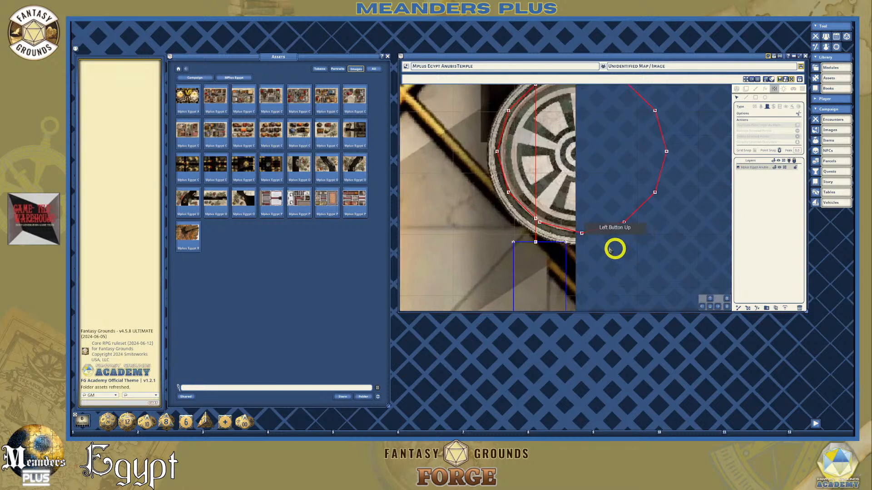
pyautogui.moveTo(539, 223); pyautogui.dragTo(583, 233)
pyautogui.click(625, 223)
pyautogui.click(624, 223)
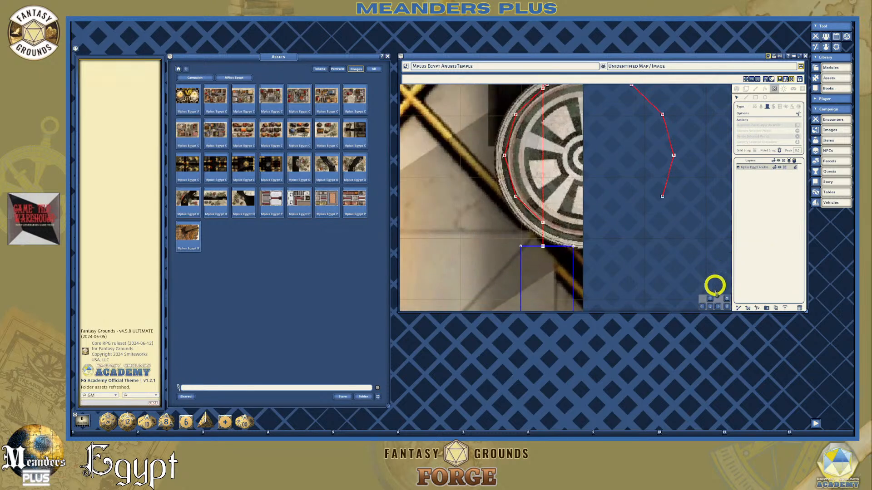
# Delete the second right-wall pillar occluder's remaining upper and outer points, leaving only the arc inside the map.
pyautogui.click(711, 304)
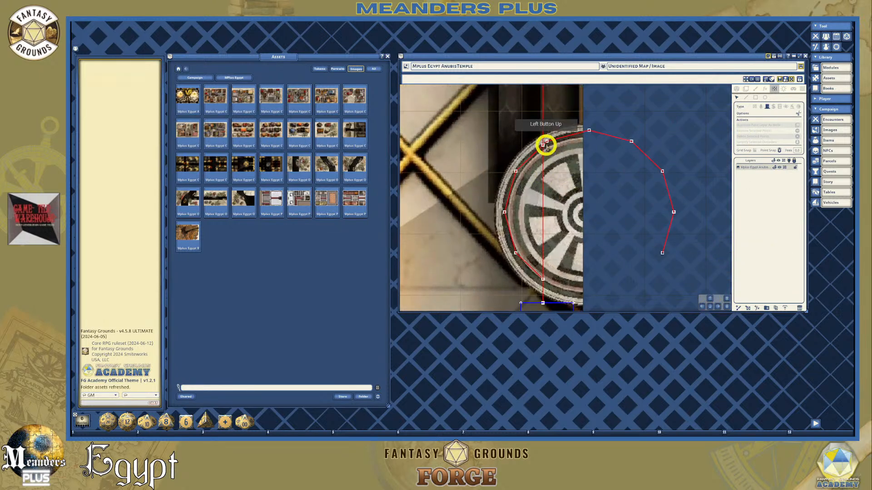
pyautogui.click(590, 131)
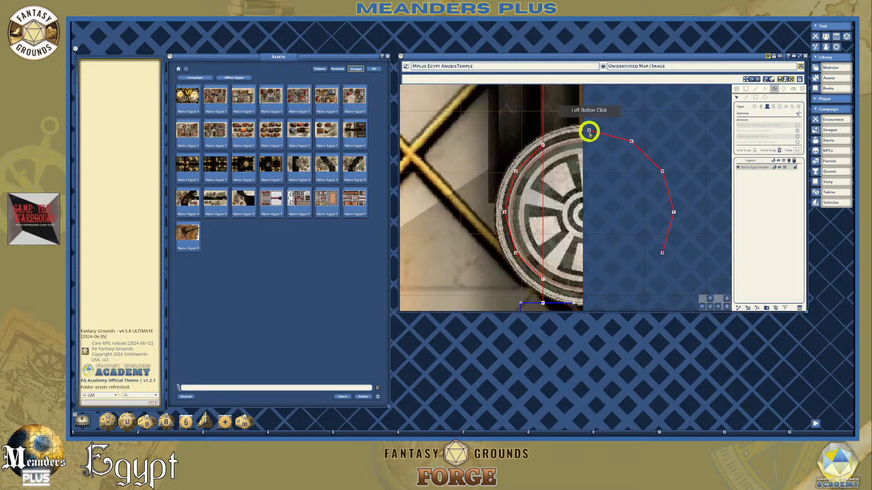
pyautogui.click(632, 141)
pyautogui.click(664, 173)
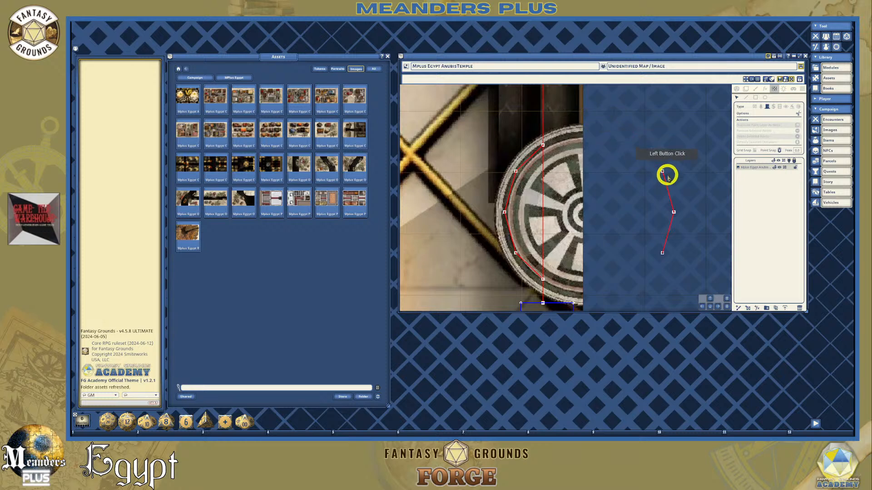
pyautogui.click(678, 245)
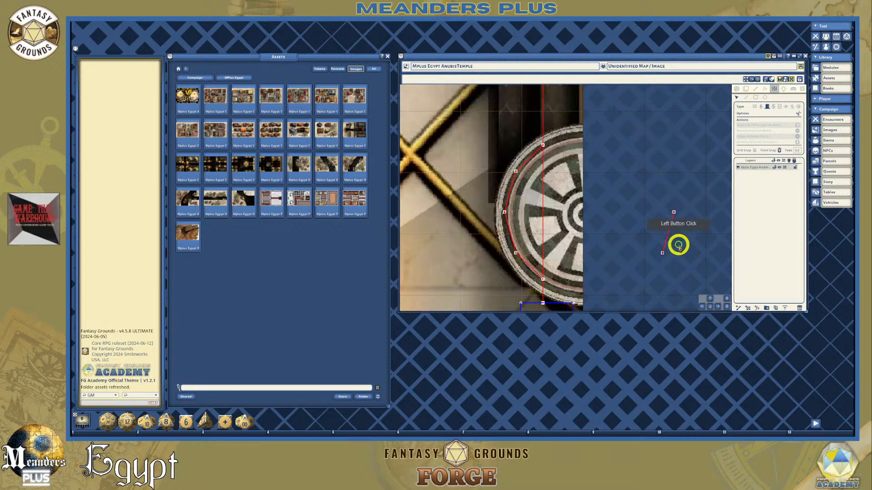
pyautogui.click(662, 253)
pyautogui.click(673, 212)
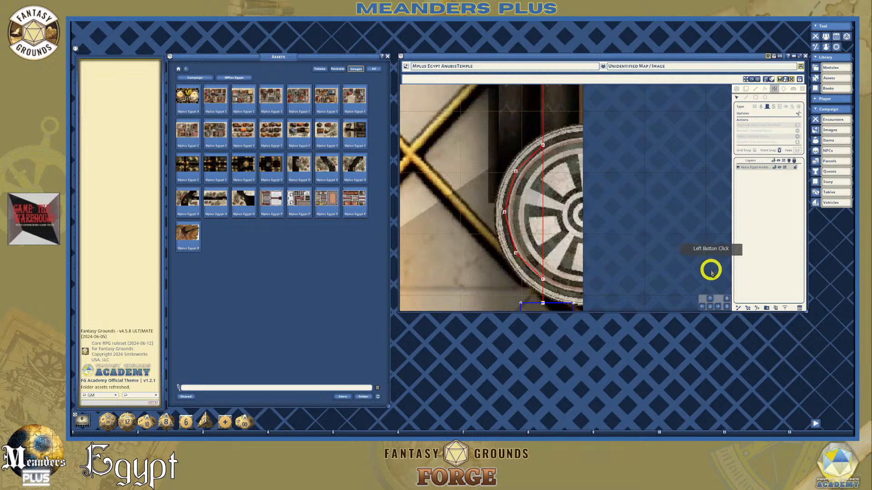
# Delete the points of the right wall's third pillar occluder that lie on or beyond the map's right edge.
pyautogui.click(702, 307)
pyautogui.click(710, 307)
pyautogui.moveTo(712, 307); pyautogui.dragTo(712, 307)
pyautogui.click(563, 266)
pyautogui.moveTo(563, 266); pyautogui.dragTo(560, 262)
pyautogui.click(565, 133)
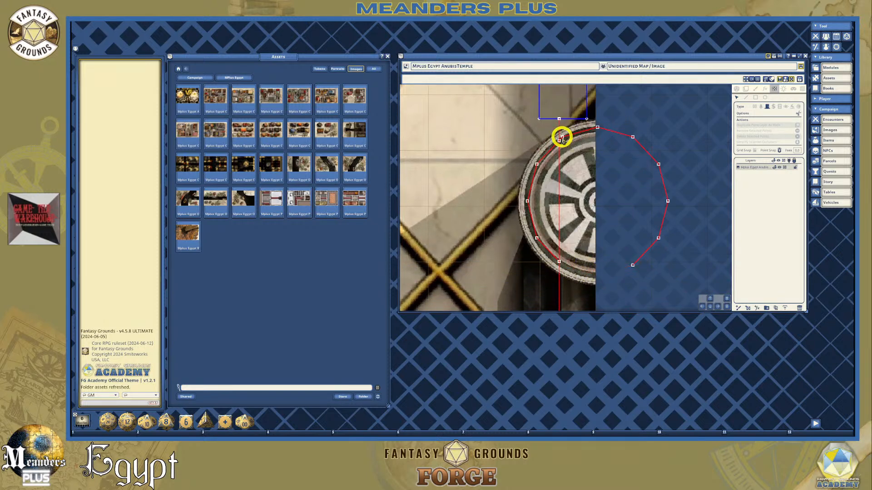
pyautogui.moveTo(563, 137); pyautogui.dragTo(559, 141)
pyautogui.click(632, 136)
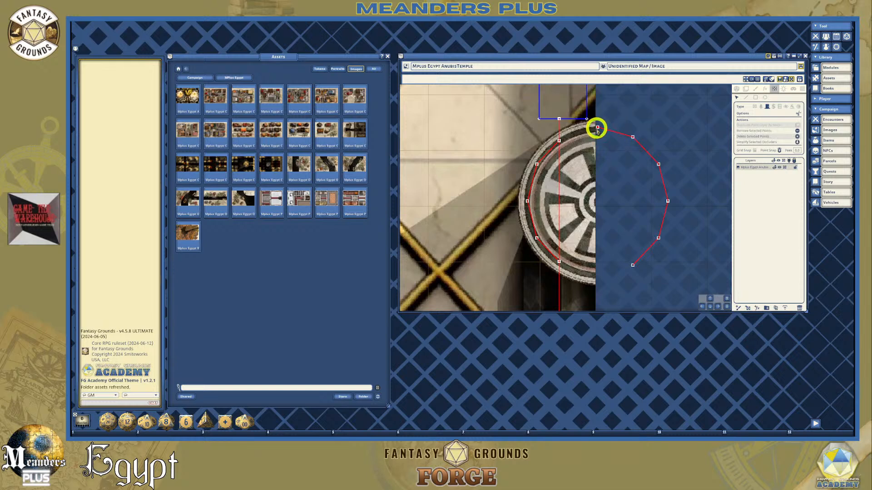
pyautogui.doubleClick(633, 136)
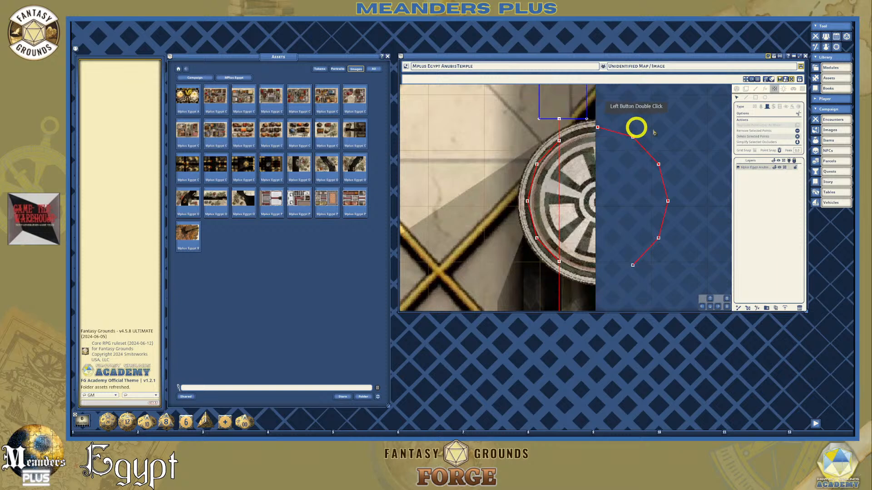
pyautogui.doubleClick(668, 200)
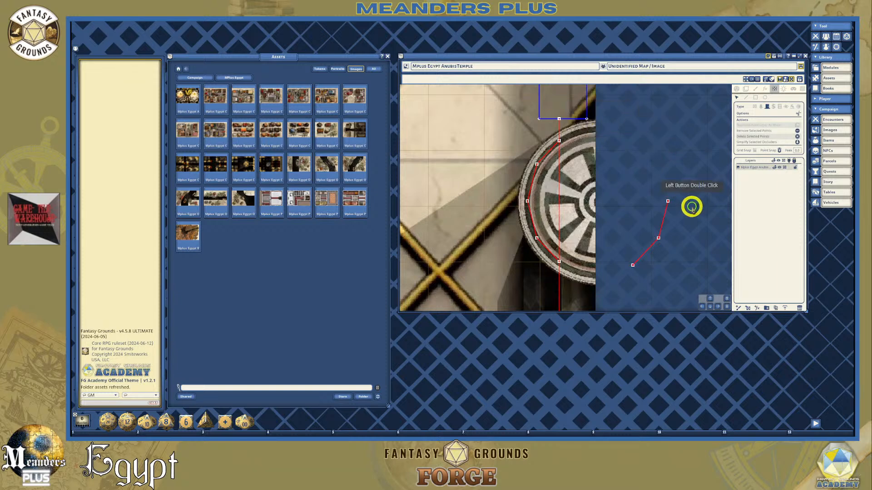
# Delete the lower-right corner pillar occluder's lower outer points and the bottom wall's point extending past the map's right edge.
pyautogui.scroll(-4, 608, 239)
pyautogui.moveTo(710, 311); pyautogui.dragTo(709, 307)
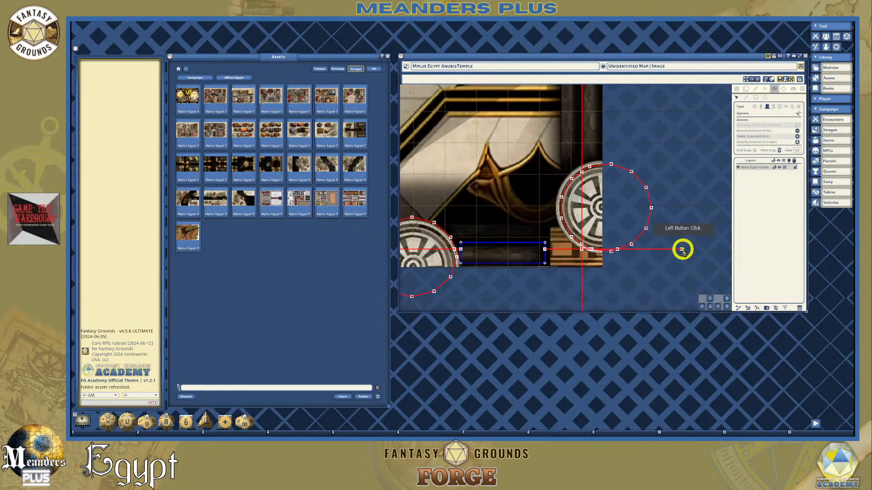
pyautogui.scroll(3, 647, 264)
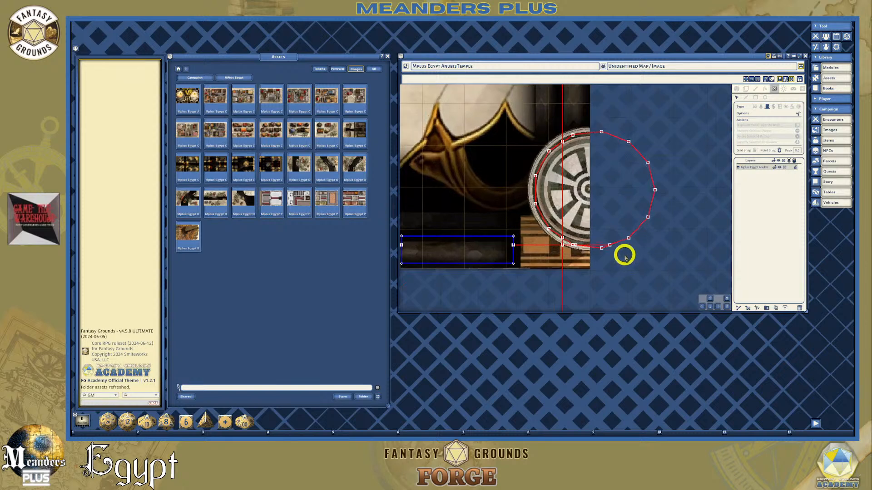
pyautogui.moveTo(607, 244)
pyautogui.mouseDown()
pyautogui.moveTo(646, 239)
pyautogui.moveTo(597, 248)
pyautogui.mouseUp()
pyautogui.click(607, 244)
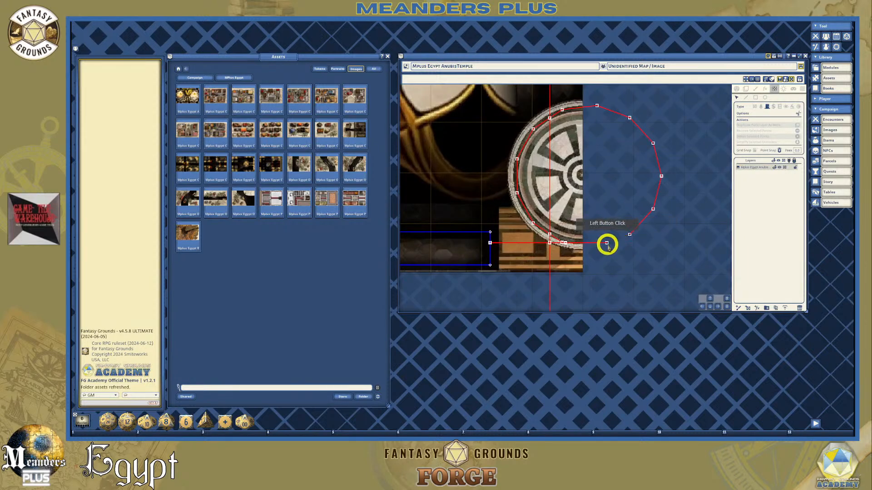
pyautogui.click(629, 235)
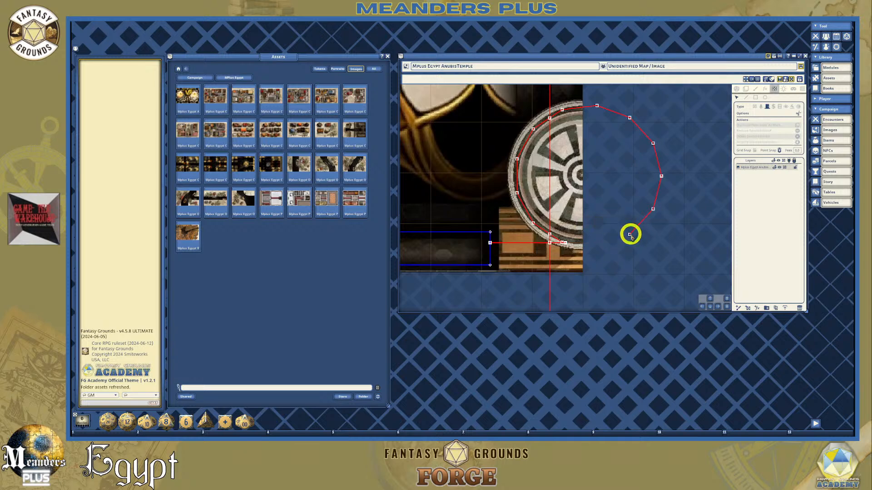
# Delete the lower-right corner pillar occluder's remaining upper and outer points, leaving only the arc inside the map.
pyautogui.click(563, 110)
pyautogui.click(631, 137)
pyautogui.click(561, 110)
pyautogui.click(653, 143)
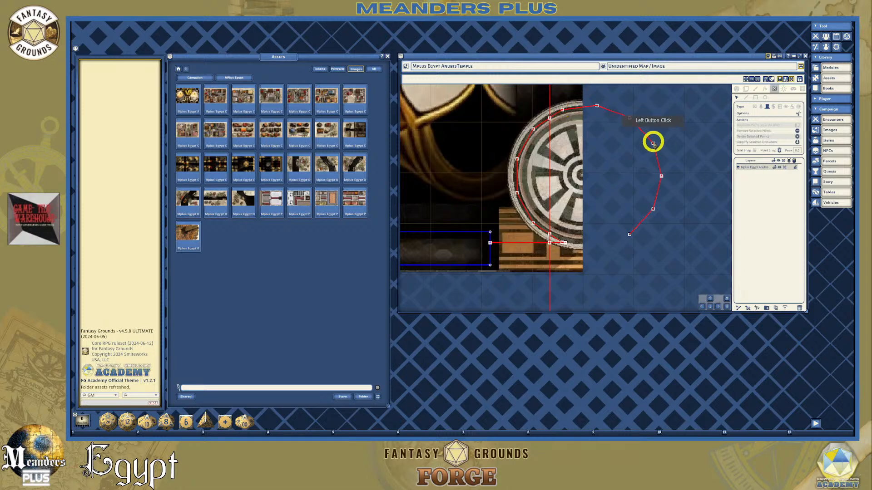
pyautogui.click(597, 106)
pyautogui.click(661, 176)
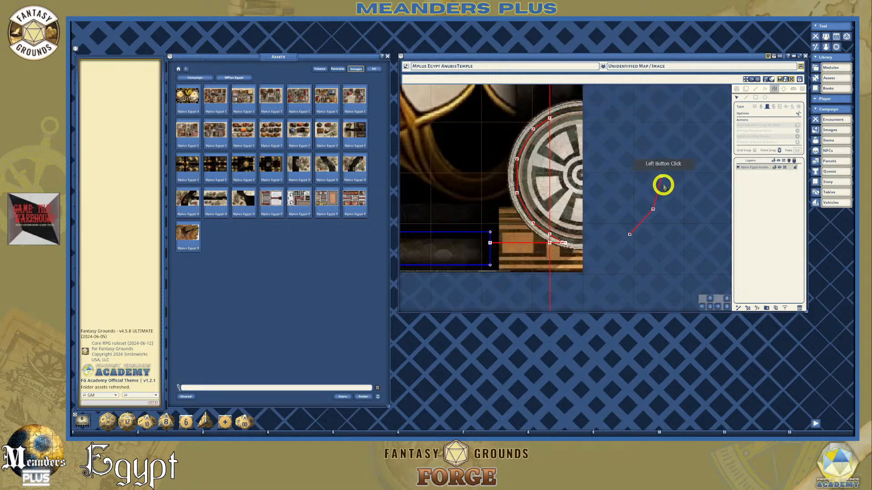
pyautogui.press('Delete')
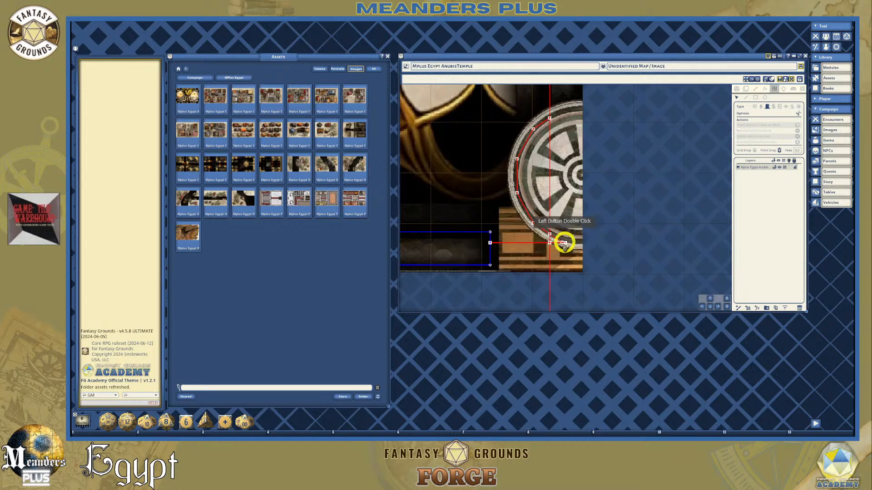
# Delete the leftover occluder points under the lower-right corner pillar, just past where the bottom and right wall lines meet.
pyautogui.scroll(4, 550, 246)
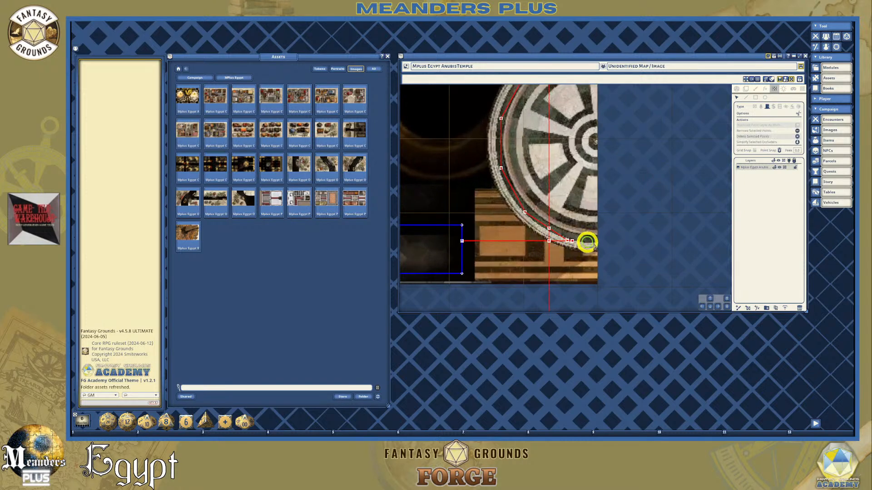
pyautogui.click(567, 240)
pyautogui.moveTo(568, 240); pyautogui.dragTo(584, 242)
pyautogui.press('Delete')
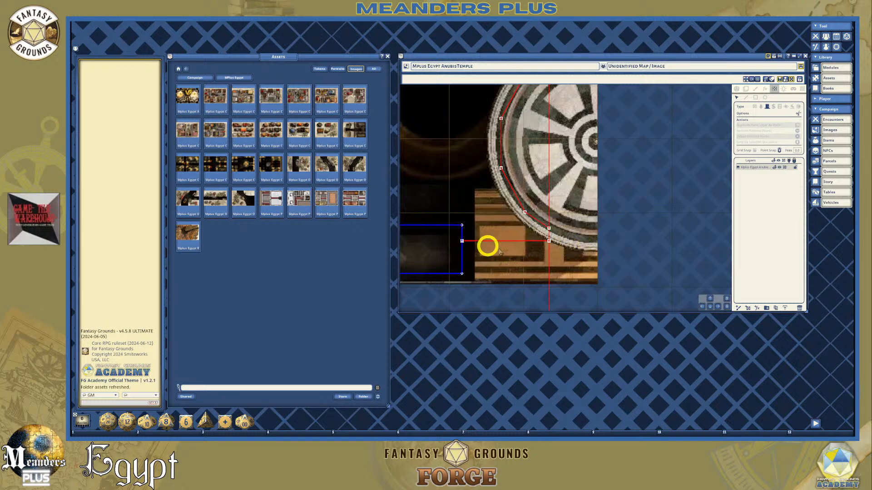
# Delete the right wall occluder's end point that extends below the map's bottom edge.
pyautogui.scroll(-1, 552, 274)
pyautogui.scroll(-1, 583, 289)
pyautogui.click(711, 309)
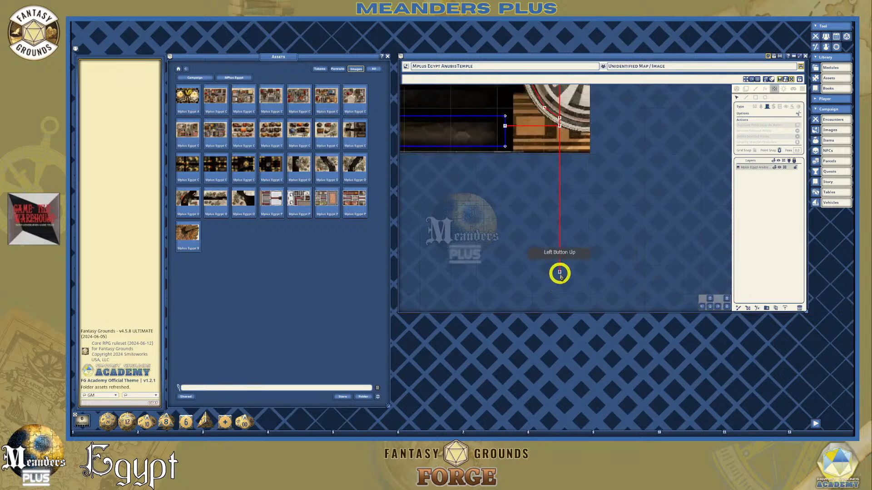
pyautogui.click(560, 273)
pyautogui.press('Delete')
pyautogui.scroll(-5, 609, 283)
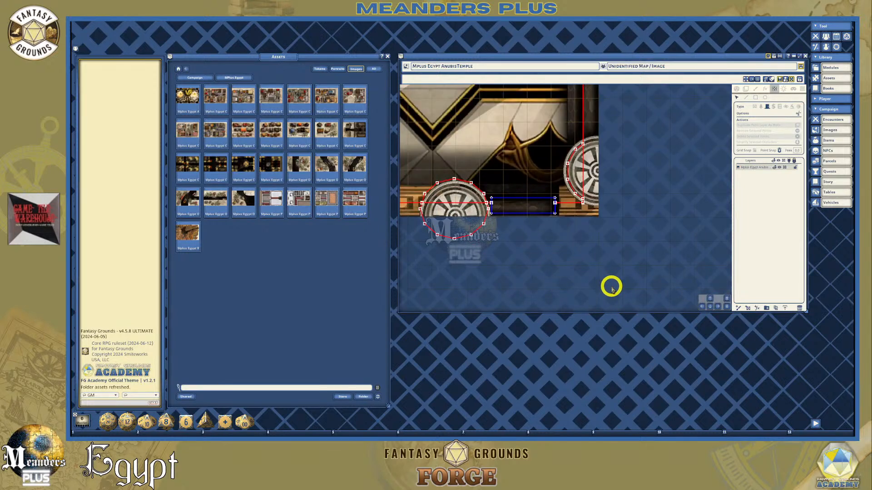
# Delete the side and lower points of the circular occluder on the bottom wall's second pillar from the right, keeping its upper arc.
pyautogui.click(706, 307)
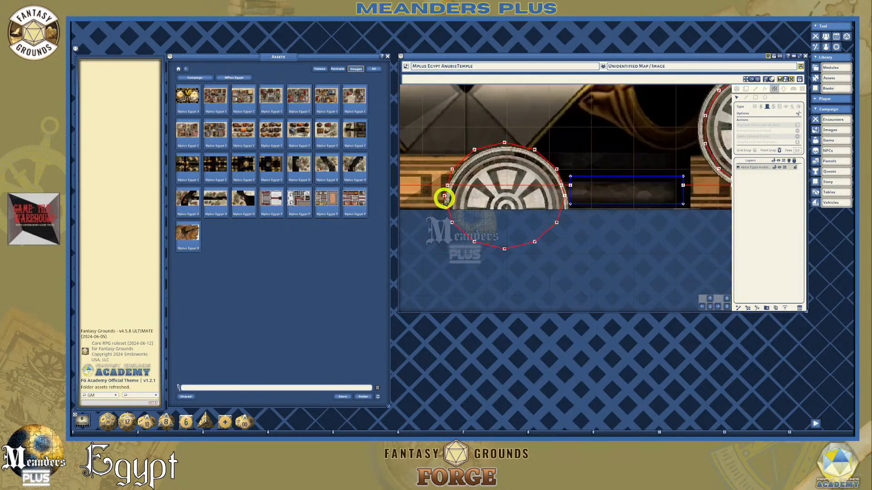
pyautogui.click(444, 196)
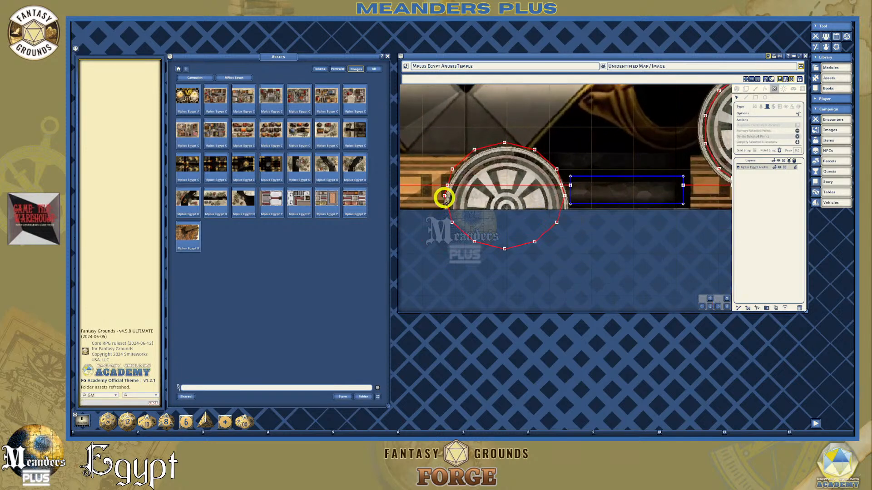
pyautogui.press('Delete')
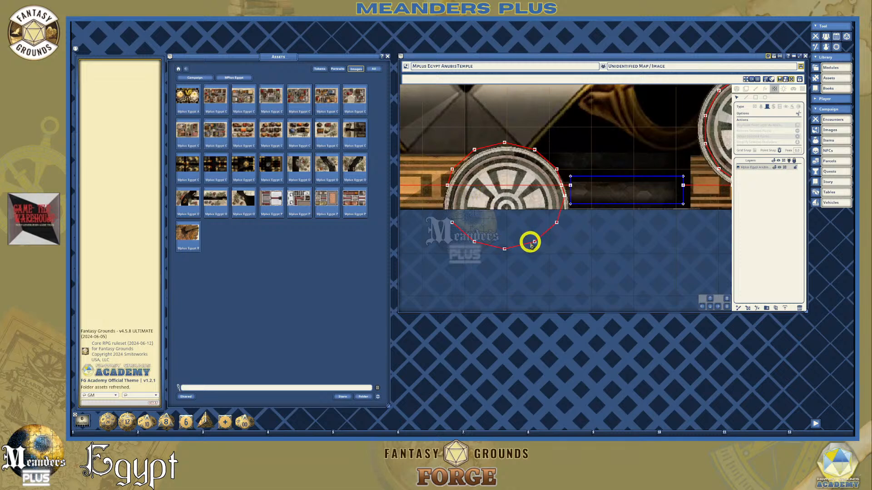
pyautogui.click(569, 264)
pyautogui.click(565, 196)
pyautogui.click(583, 237)
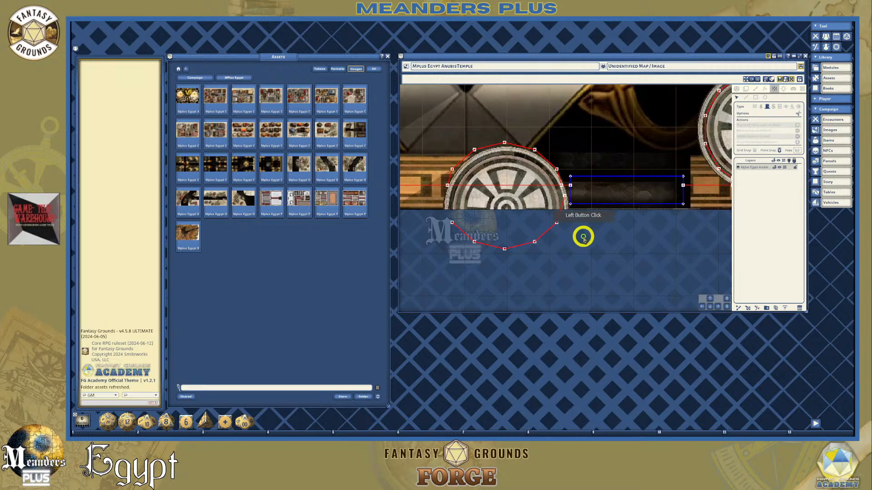
pyautogui.click(564, 195)
pyautogui.press('Delete')
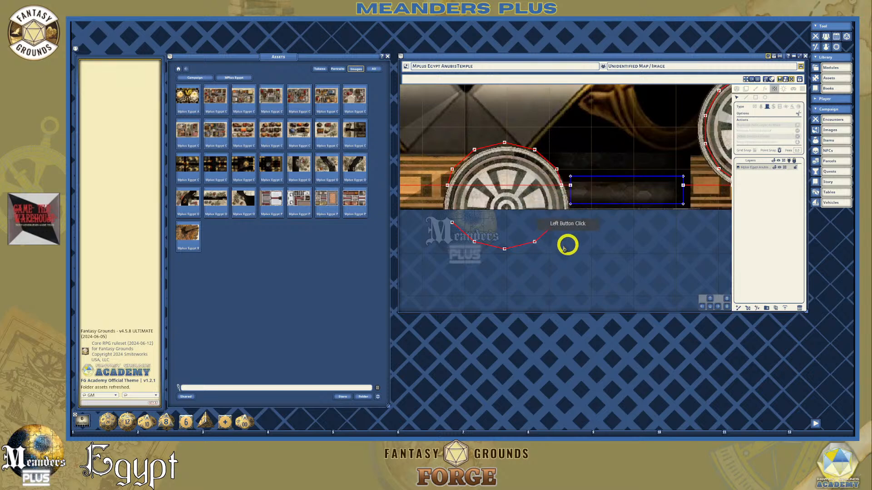
pyautogui.click(452, 222)
pyautogui.click(556, 222)
pyautogui.scroll(-5, 563, 247)
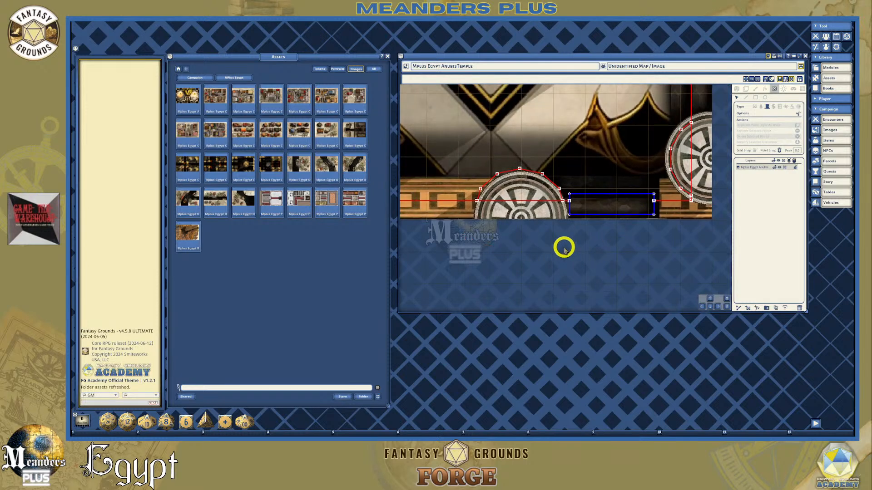
# Delete the leftmost point of the circular occluder on the bottom wall's third pillar from the right.
pyautogui.click(701, 308)
pyautogui.scroll(6, 555, 272)
pyautogui.scroll(-5, 552, 269)
pyautogui.scroll(6, 450, 215)
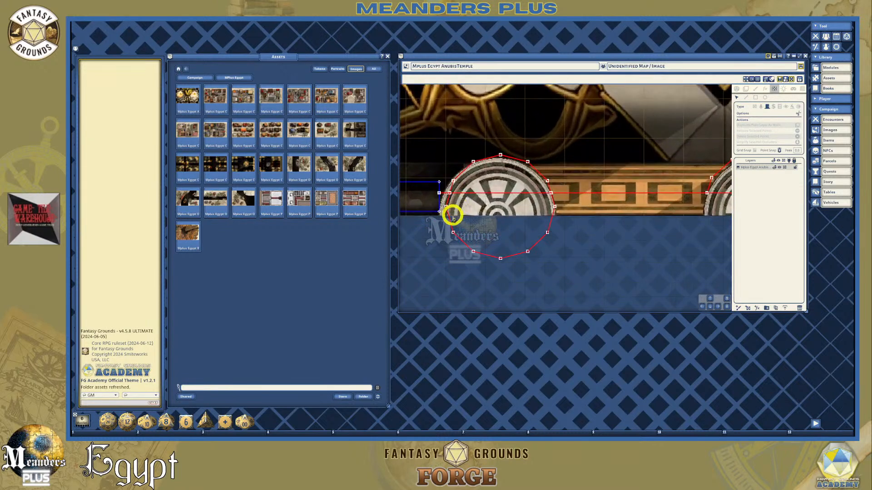
pyautogui.click(446, 207)
pyautogui.press('Delete')
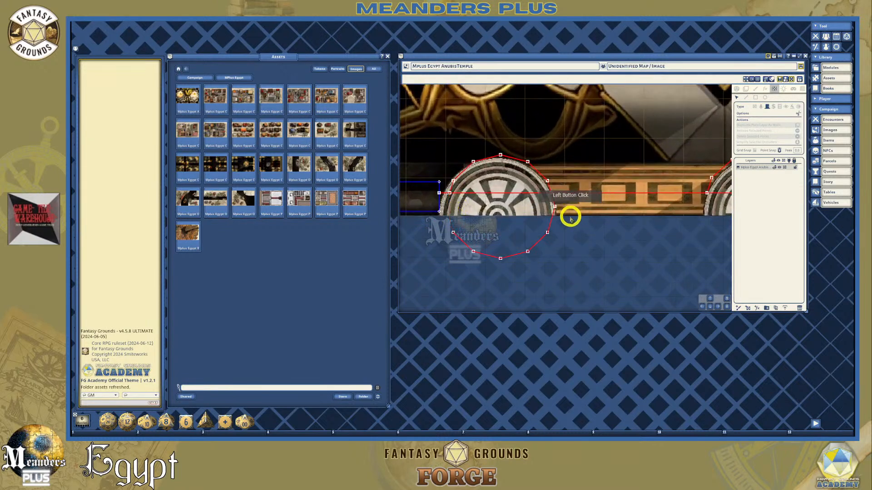
pyautogui.click(554, 206)
pyautogui.click(589, 218)
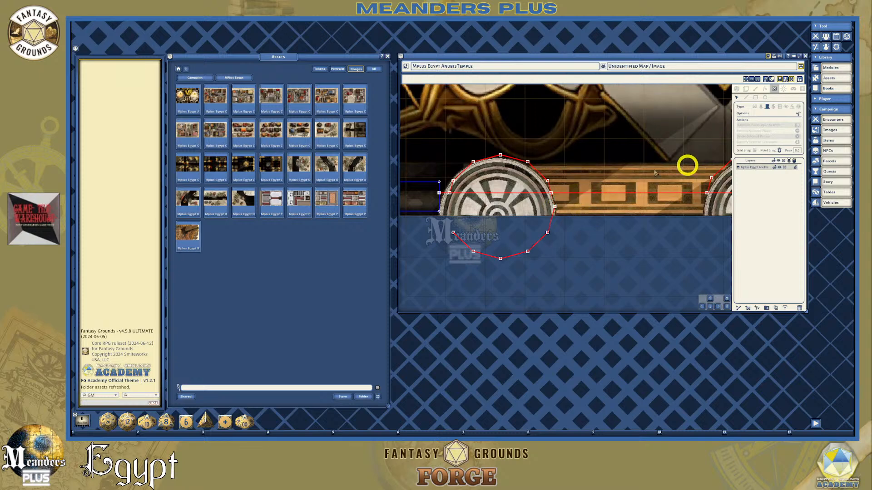
# Move the third bottom-wall pillar's arc points onto its rim and delete its points at and below the map's bottom edge.
pyautogui.scroll(-2, 582, 199)
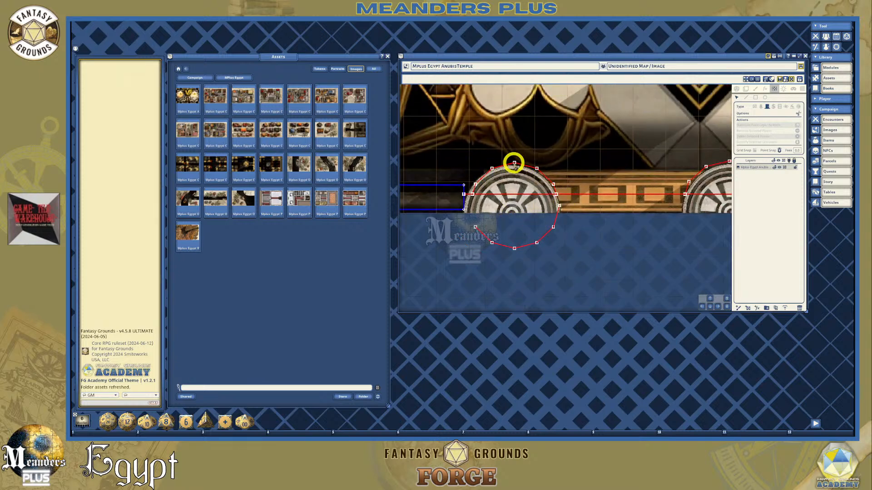
pyautogui.moveTo(515, 162); pyautogui.dragTo(514, 167)
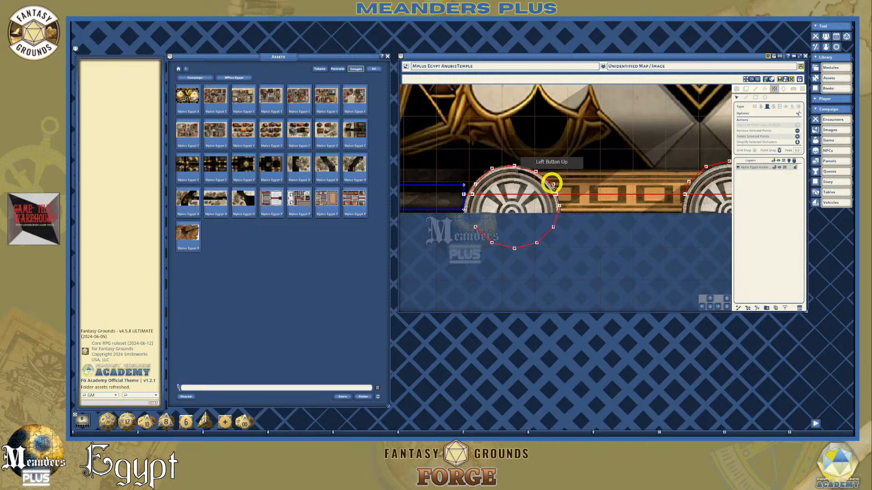
pyautogui.click(549, 185)
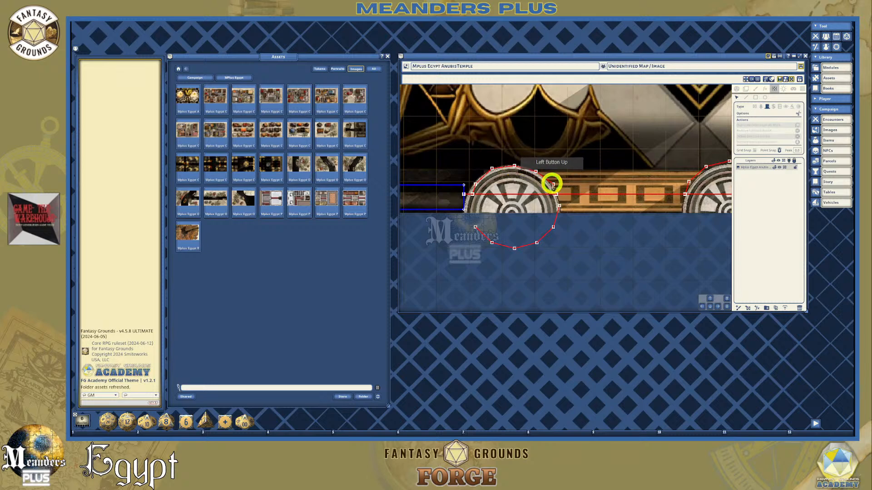
pyautogui.scroll(3, 476, 195)
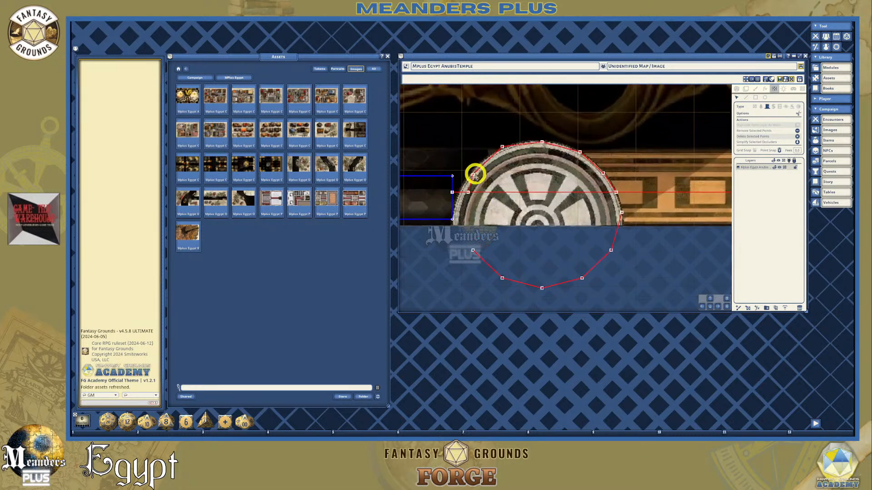
pyautogui.moveTo(472, 175); pyautogui.dragTo(478, 170)
pyautogui.scroll(-1, 573, 236)
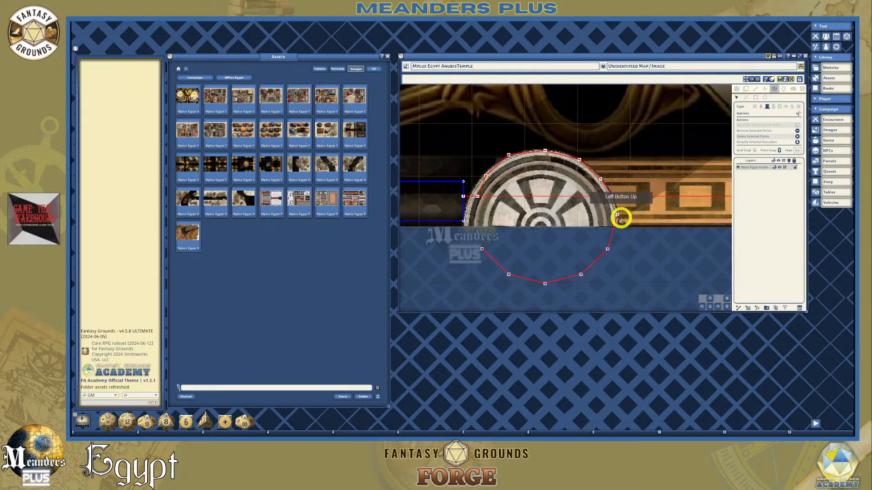
pyautogui.scroll(-2, 609, 261)
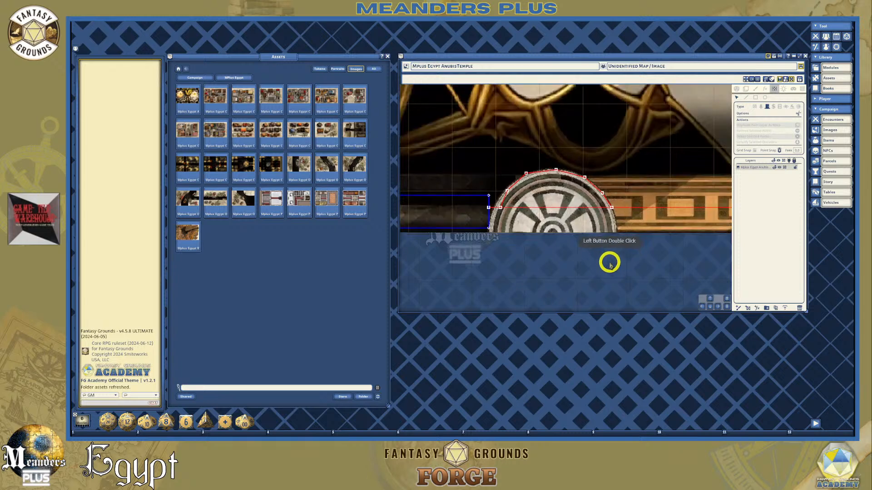
# Delete the lower-right outer point of the circular occluder on the bottom wall's fourth pillar from the right.
pyautogui.click(702, 307)
pyautogui.scroll(6, 556, 266)
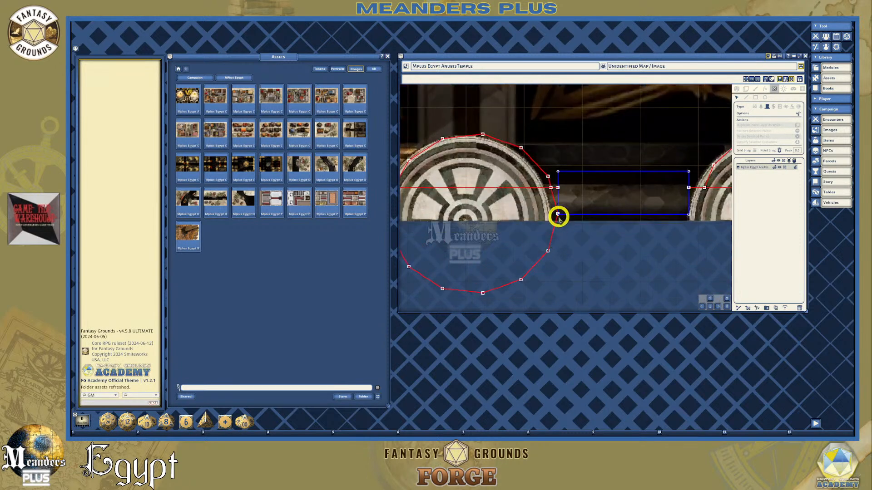
pyautogui.scroll(6, 558, 216)
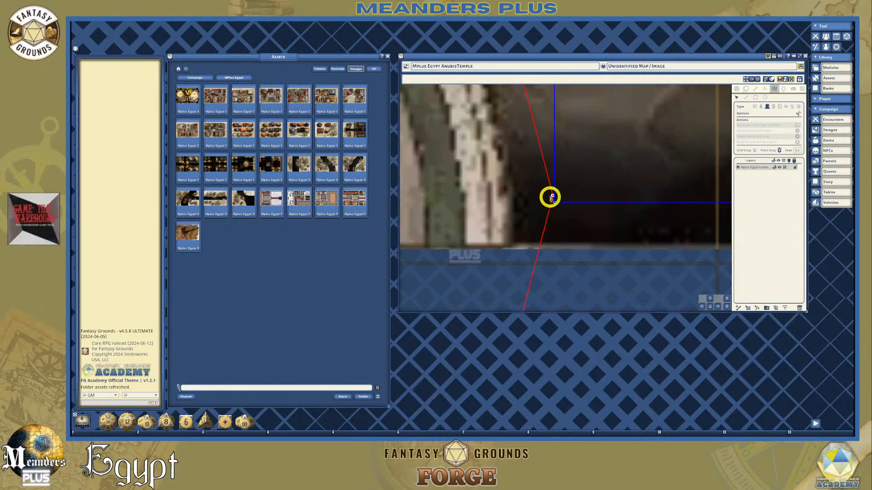
pyautogui.click(552, 196)
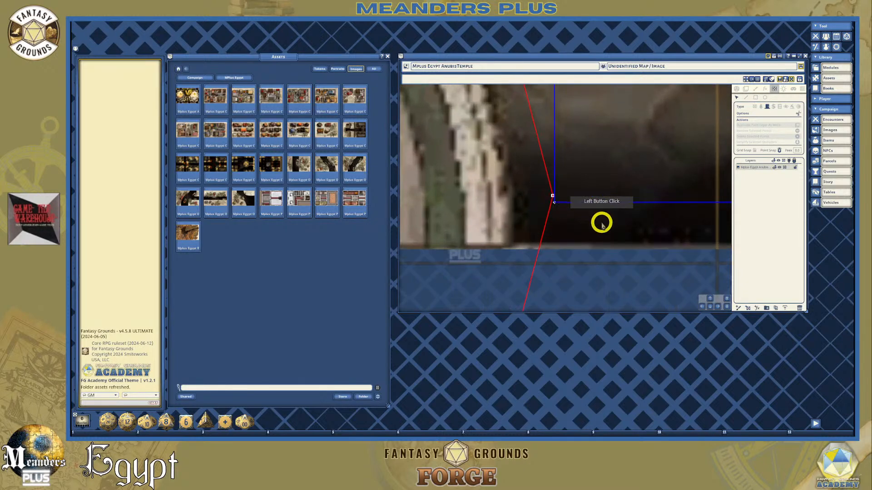
pyautogui.scroll(-5, 553, 222)
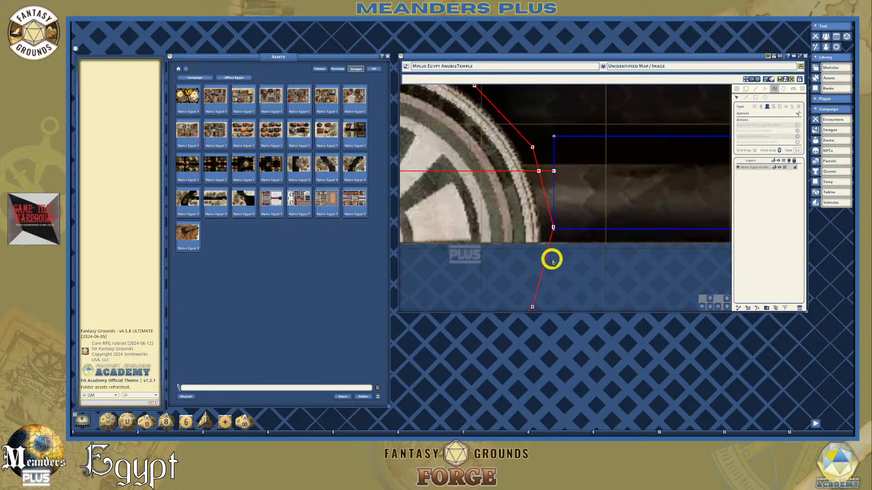
pyautogui.click(710, 307)
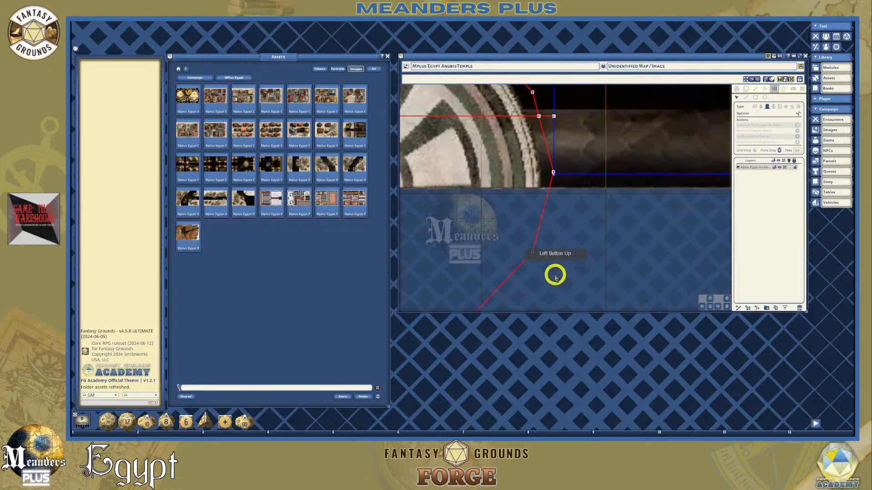
pyautogui.scroll(4, 556, 274)
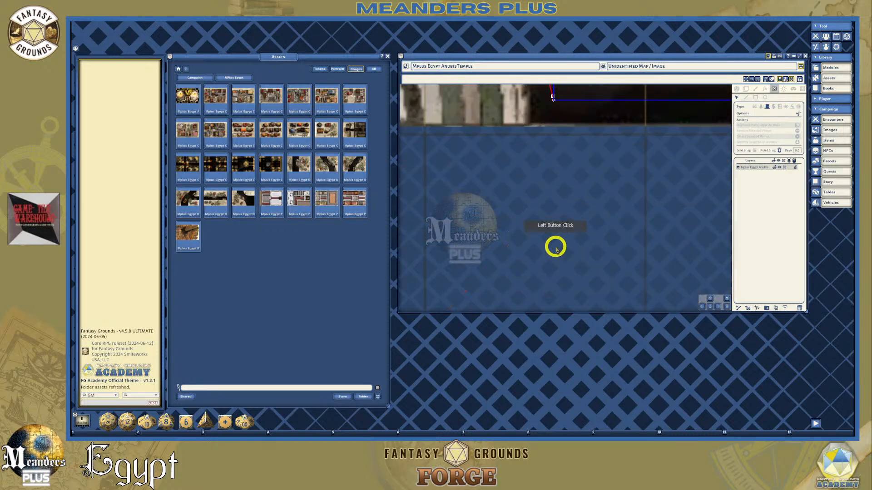
pyautogui.scroll(-9, 556, 247)
pyautogui.scroll(-2, 417, 237)
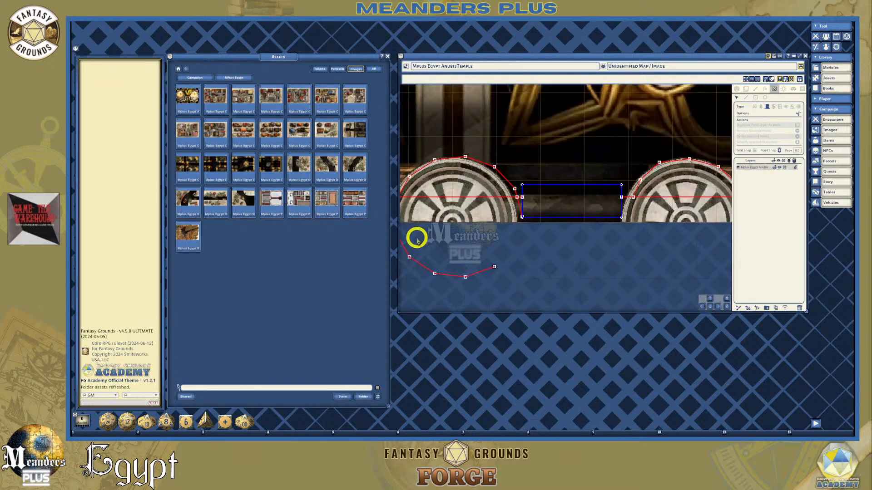
pyautogui.scroll(-2, 416, 238)
# Delete the remaining side and lower points of the circular occluder on the bottom wall's fourth pillar from the right, keeping its upper arc.
pyautogui.click(701, 308)
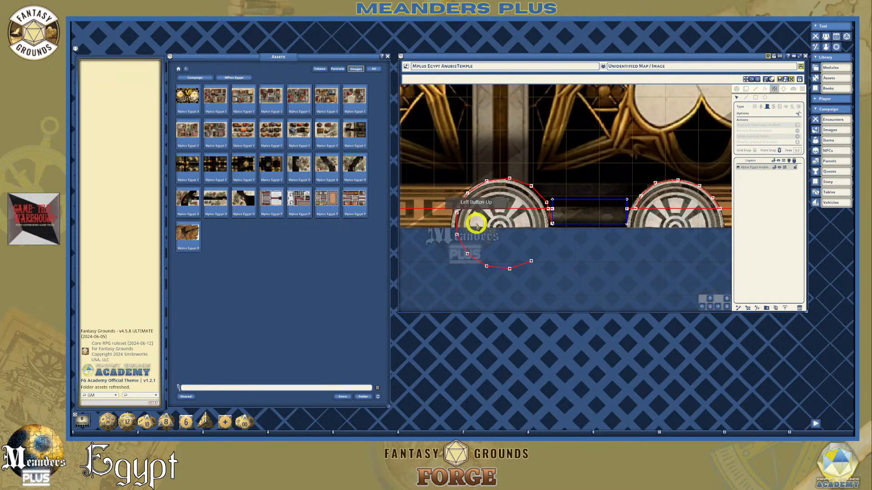
pyautogui.scroll(4, 481, 224)
pyautogui.click(448, 206)
pyautogui.click(448, 245)
pyautogui.scroll(5, 632, 221)
pyautogui.scroll(4, 611, 221)
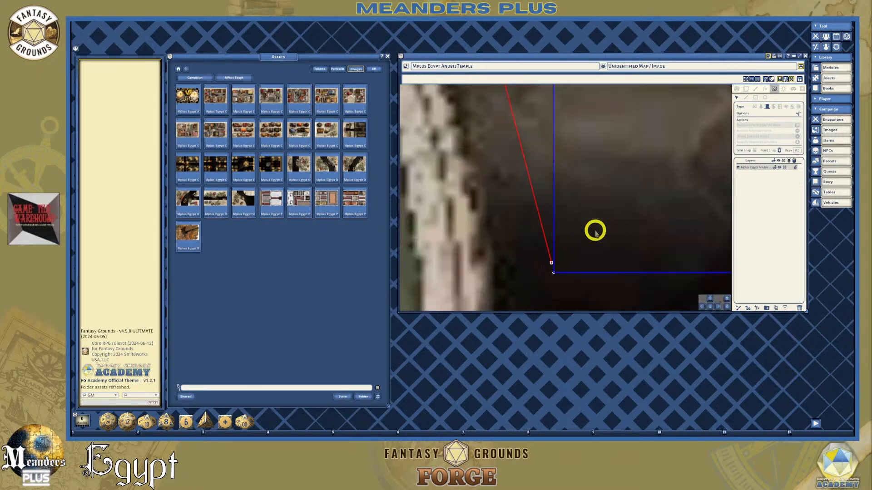
pyautogui.moveTo(549, 271)
pyautogui.mouseDown()
pyautogui.moveTo(531, 267)
pyautogui.moveTo(545, 268)
pyautogui.mouseUp()
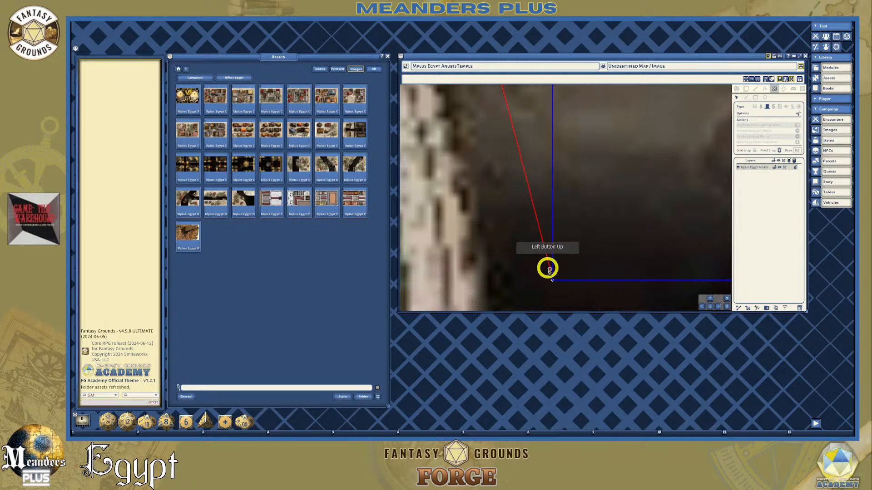
pyautogui.press('Delete')
pyautogui.scroll(-6, 572, 272)
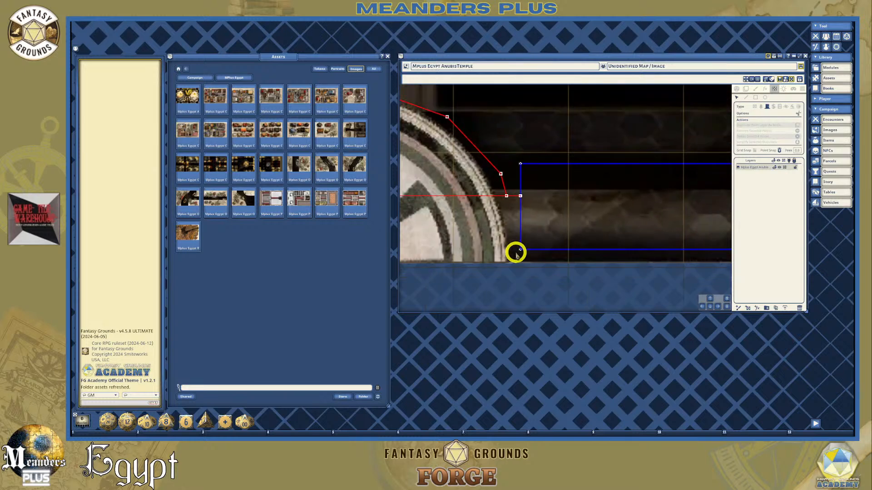
pyautogui.scroll(-2, 523, 263)
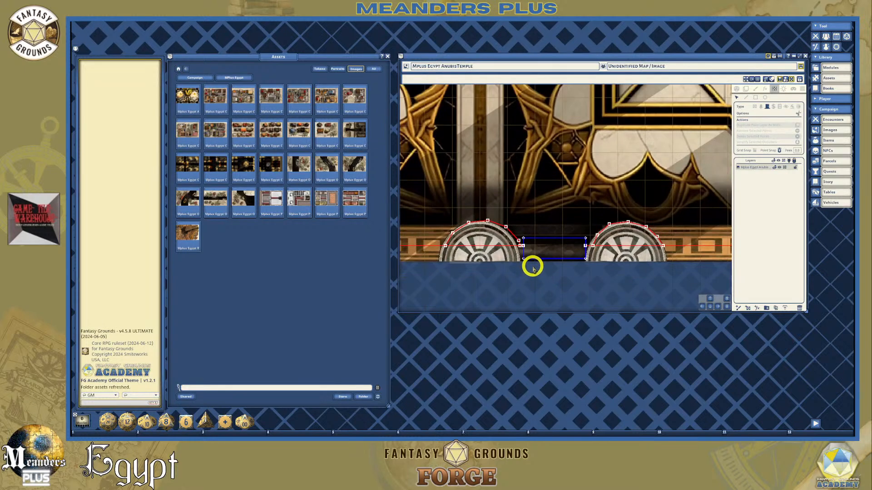
# Move the arc points of the bottom wall's fifth pillar from the right onto its rim and delete its points at and below the map's edge.
pyautogui.click(702, 307)
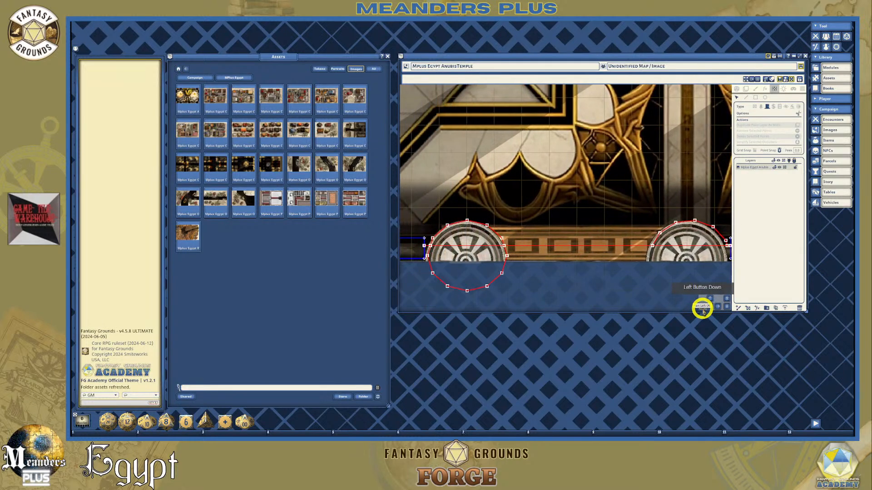
pyautogui.scroll(3, 502, 258)
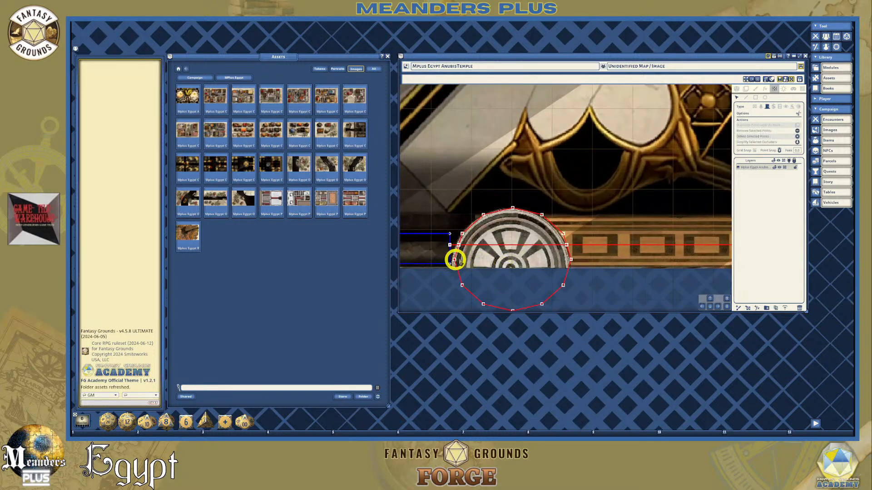
pyautogui.click(570, 259)
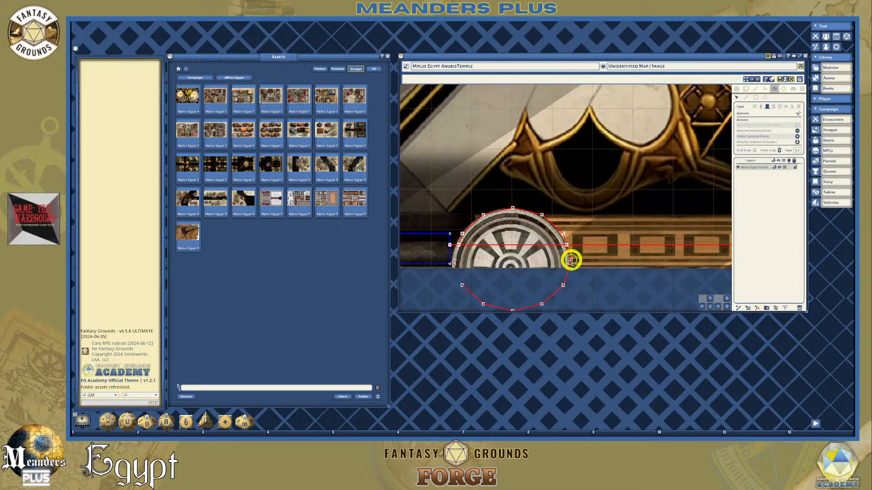
pyautogui.click(598, 272)
pyautogui.click(563, 233)
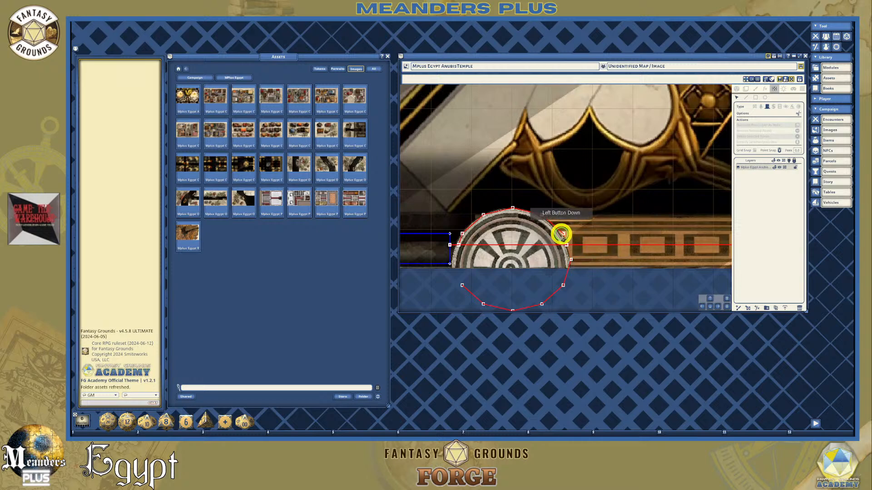
pyautogui.moveTo(541, 214); pyautogui.dragTo(540, 217)
pyautogui.moveTo(461, 234)
pyautogui.mouseDown()
pyautogui.moveTo(483, 215)
pyautogui.moveTo(512, 211)
pyautogui.mouseUp()
pyautogui.click(485, 220)
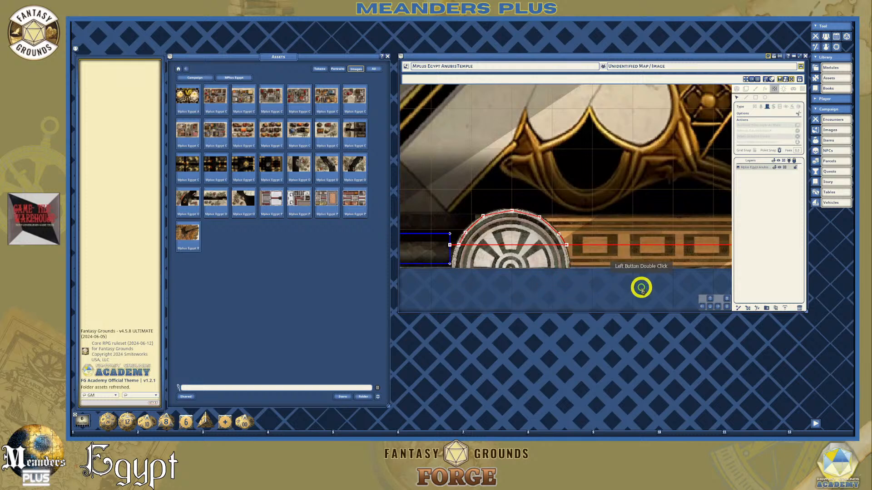
pyautogui.scroll(-2, 550, 300)
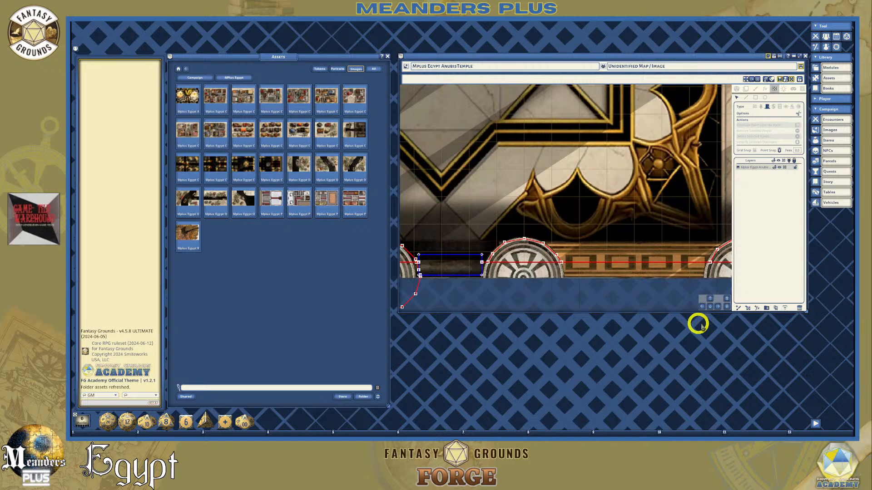
# Delete the side and lower points of the circular occluder on the bottom wall's sixth pillar from the right, keeping its upper arc.
pyautogui.click(701, 306)
pyautogui.moveTo(701, 307); pyautogui.dragTo(523, 247)
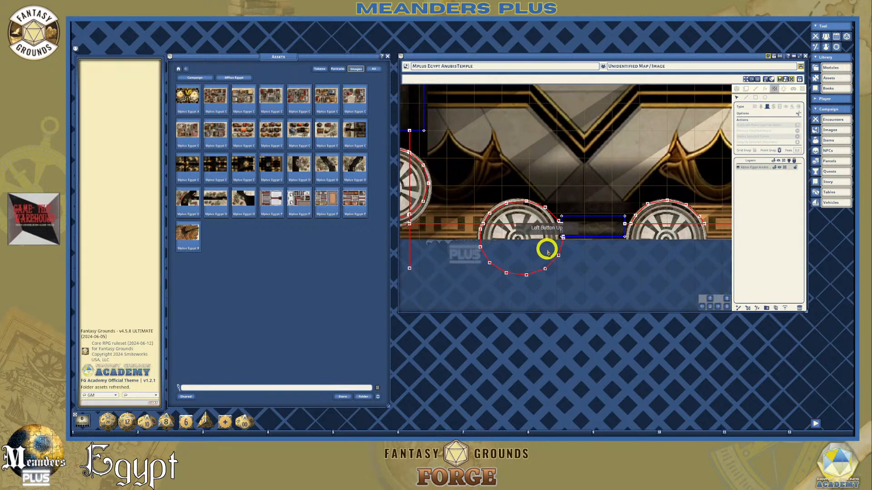
pyautogui.scroll(3, 540, 246)
pyautogui.click(481, 221)
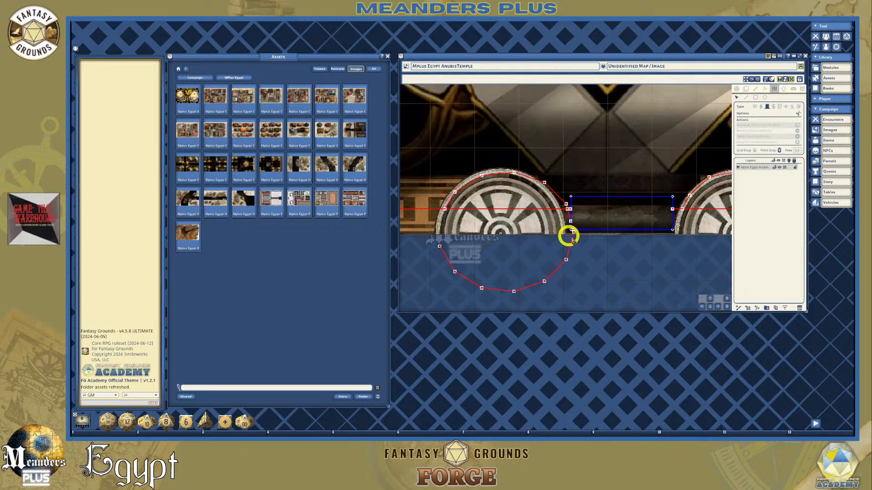
pyautogui.click(573, 232)
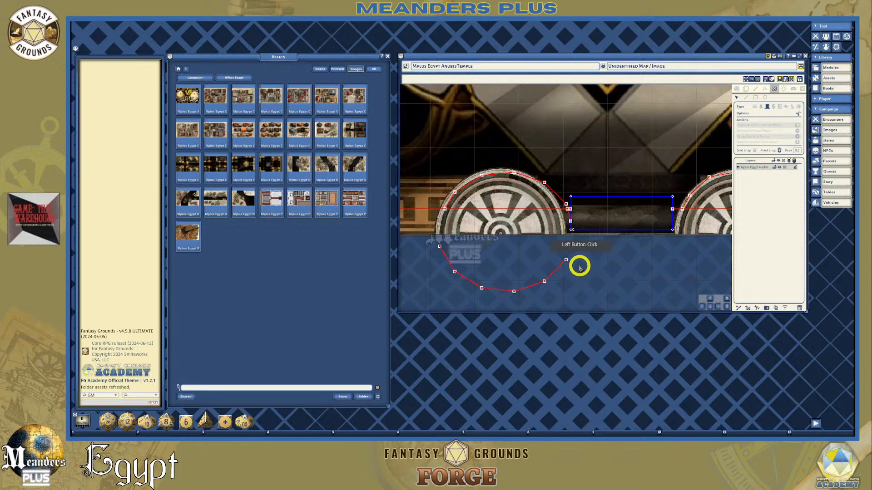
pyautogui.click(600, 263)
# Inspect the junction between the sixth pillar's arc, the bottom wall line and the adjacent window occluder.
pyautogui.scroll(5, 574, 210)
pyautogui.scroll(6, 581, 186)
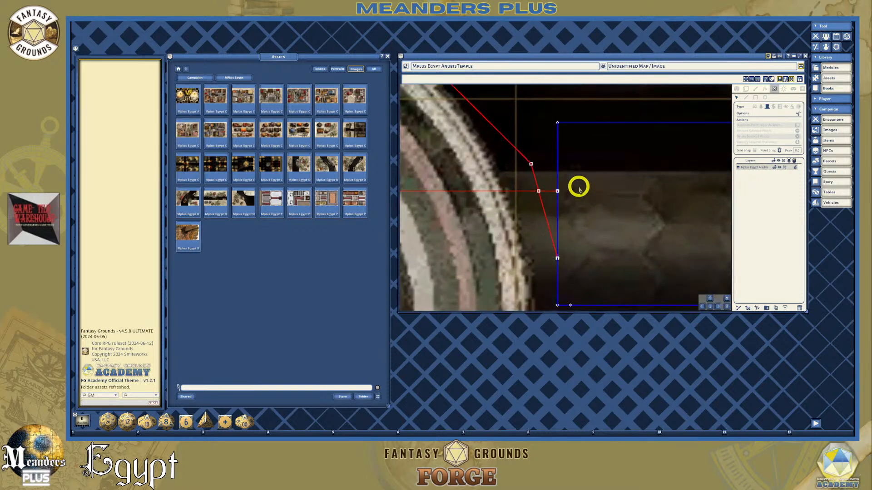
pyautogui.scroll(4, 543, 244)
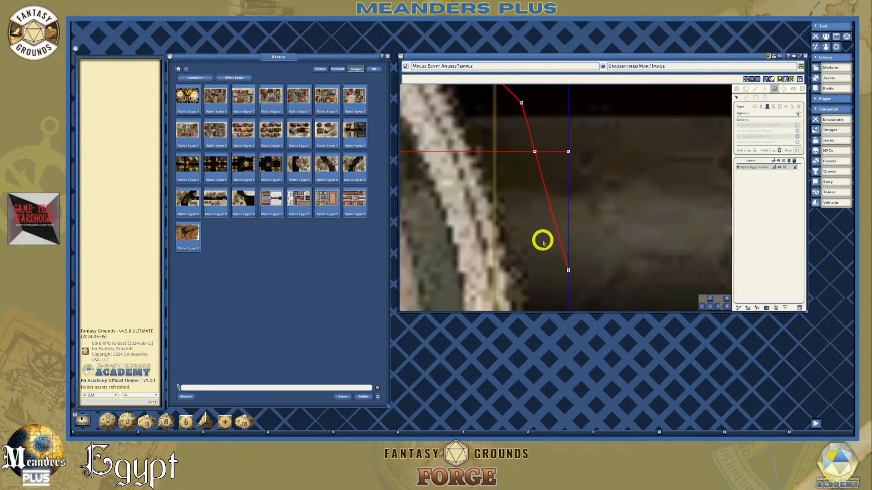
pyautogui.scroll(-4, 543, 241)
pyautogui.scroll(3, 544, 229)
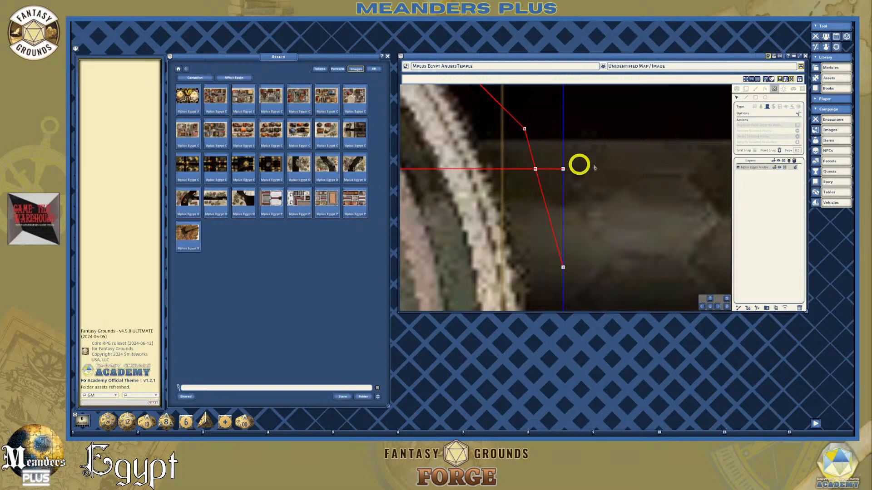
pyautogui.scroll(1, 554, 202)
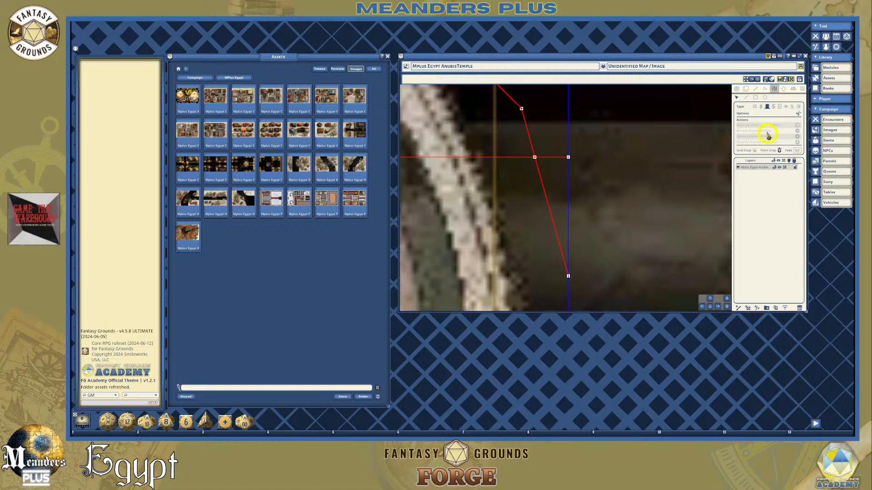
pyautogui.click(534, 192)
pyautogui.click(481, 202)
pyautogui.click(554, 184)
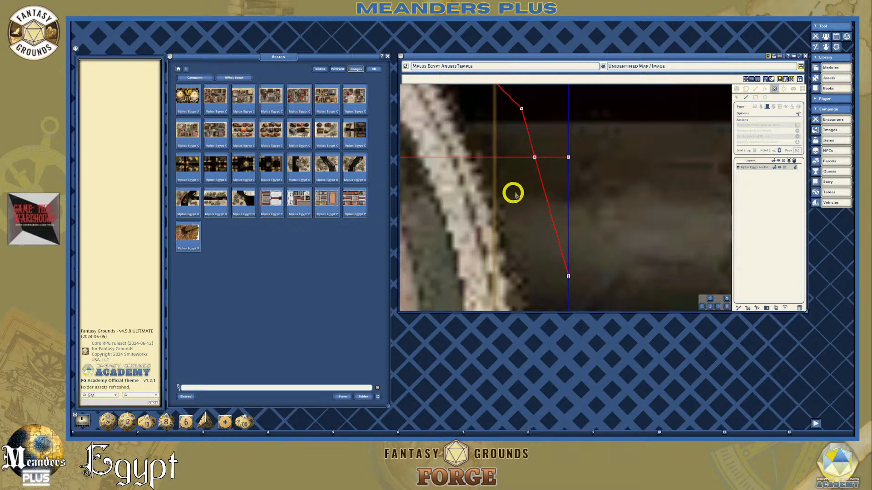
pyautogui.scroll(-5, 554, 154)
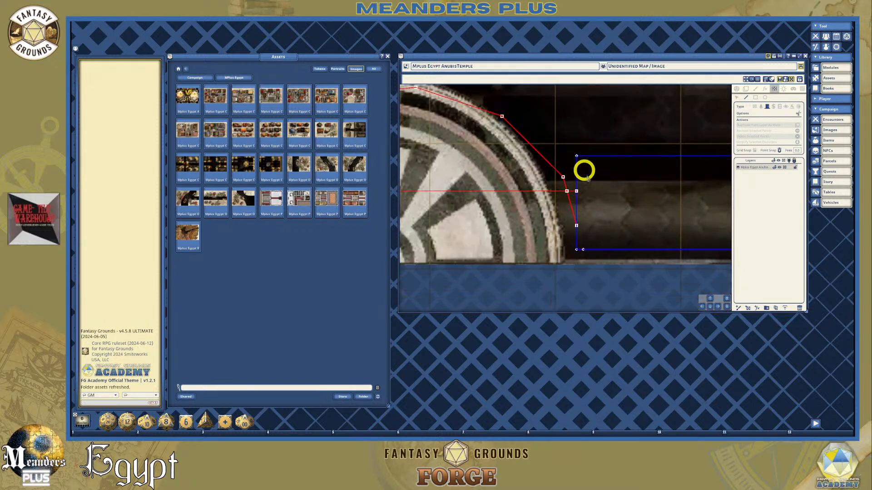
pyautogui.click(717, 308)
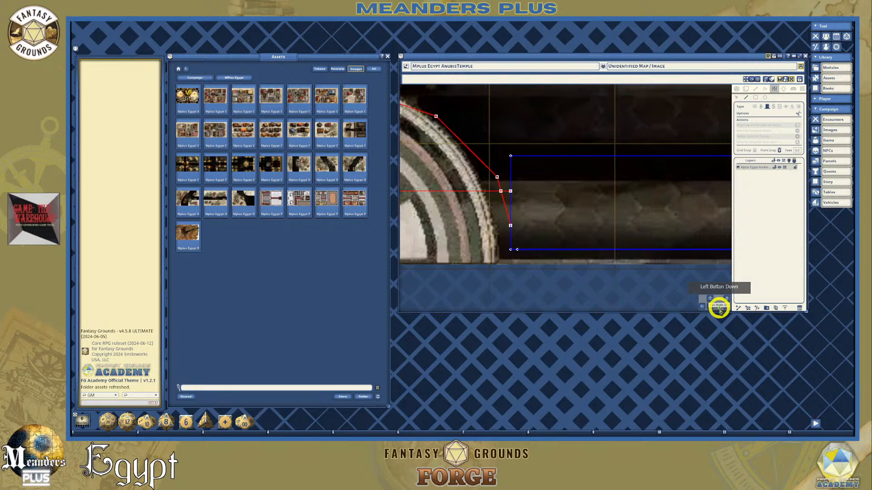
pyautogui.scroll(-2, 688, 294)
# Delete the wall line end points extending below and beyond the left edge of the map at its bottom-left corner.
pyautogui.moveTo(707, 310); pyautogui.dragTo(525, 263)
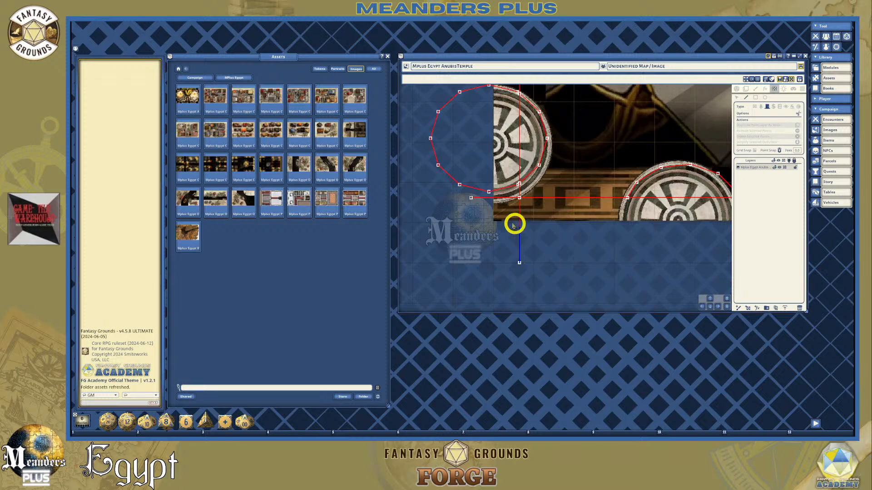
pyautogui.rightClick(498, 222)
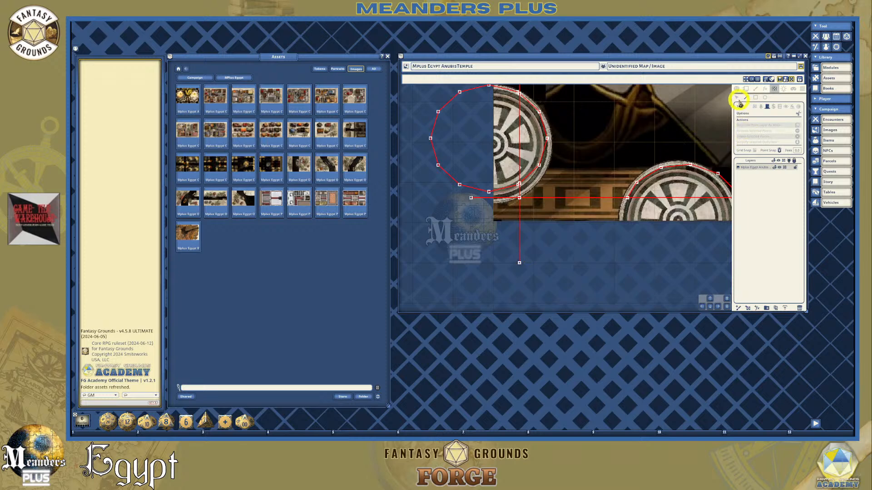
pyautogui.click(518, 263)
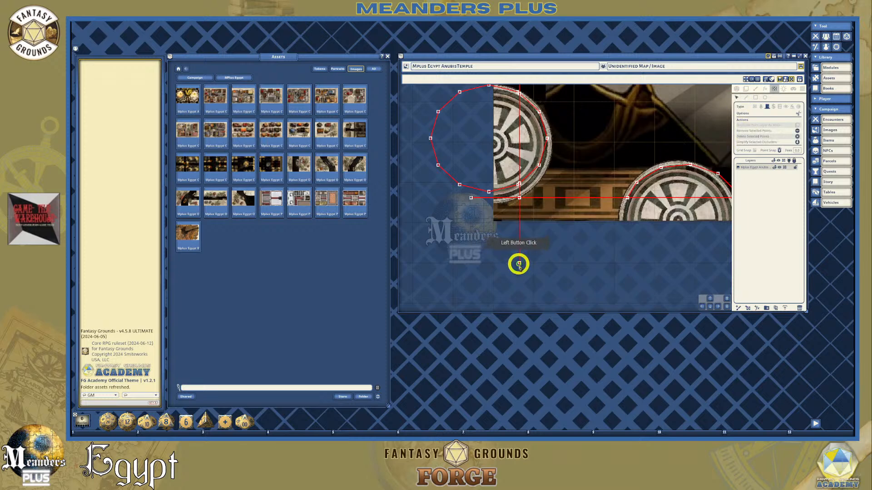
pyautogui.press('Delete')
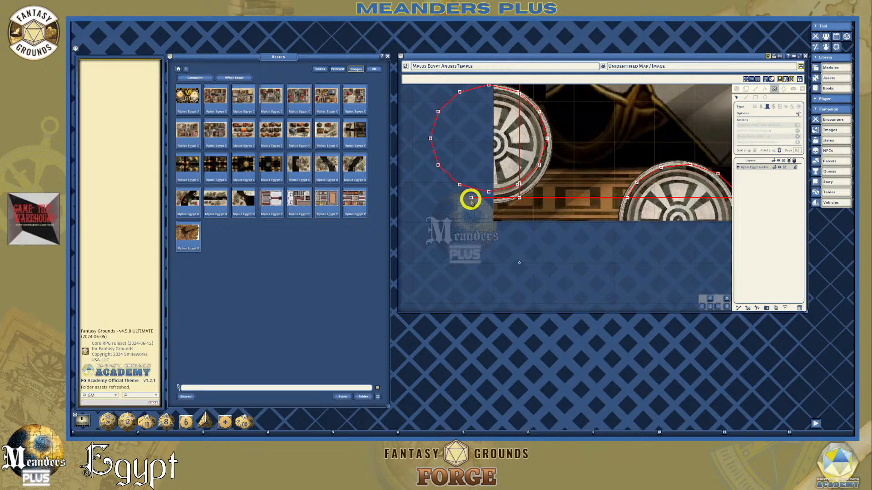
pyautogui.press('Delete')
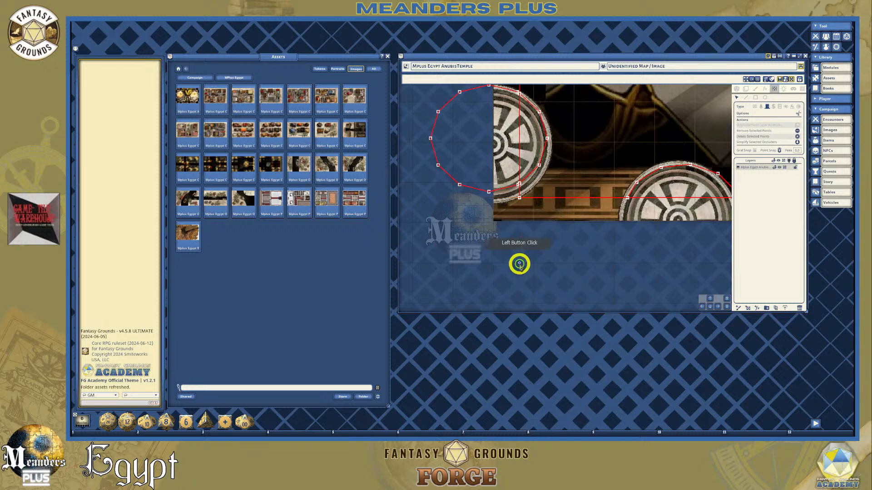
# Delete the points beyond the map's left edge from the circular occluder on the left wall's lowest pillar, keeping its inner arc.
pyautogui.scroll(2, 518, 263)
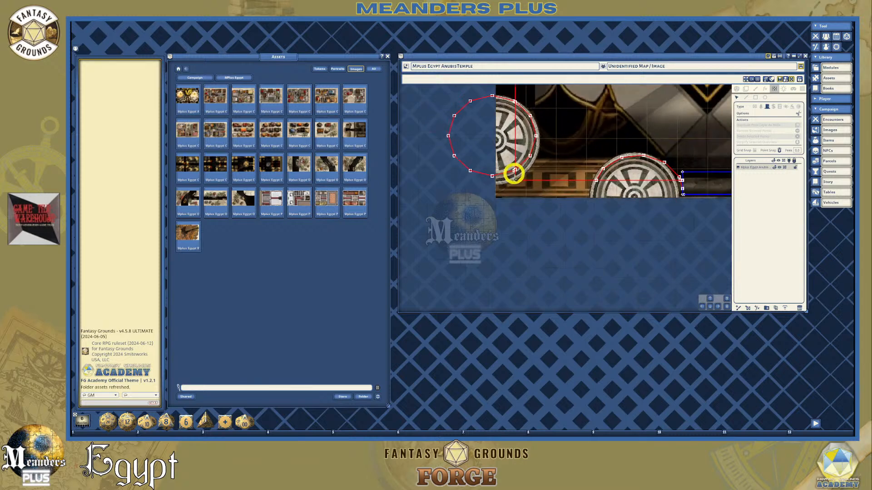
pyautogui.click(483, 179)
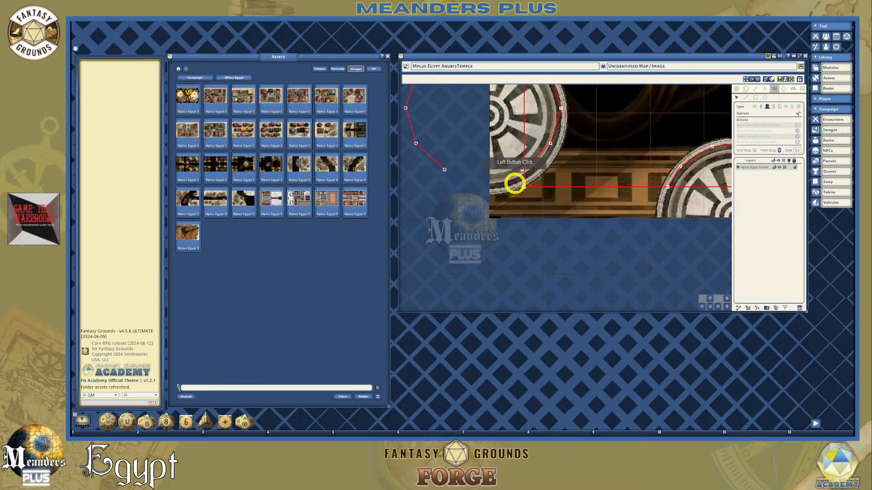
pyautogui.press('Delete')
pyautogui.click(524, 183)
pyautogui.scroll(-3, 465, 146)
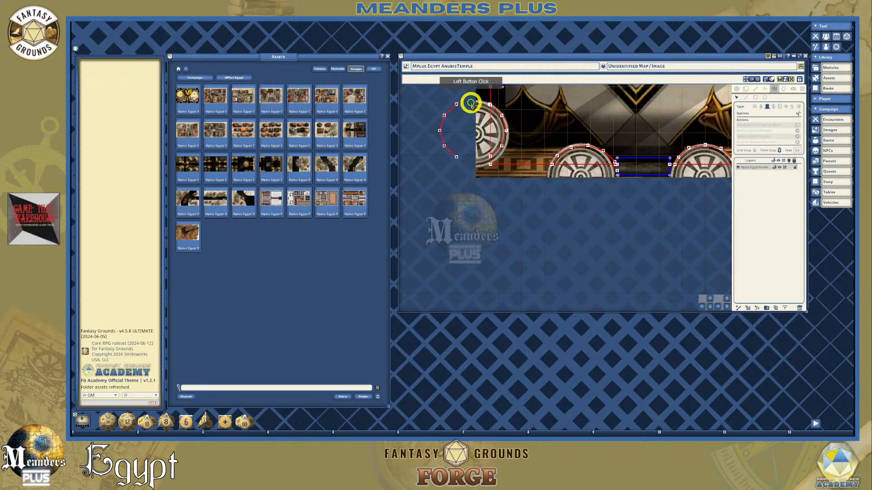
pyautogui.scroll(1, 470, 101)
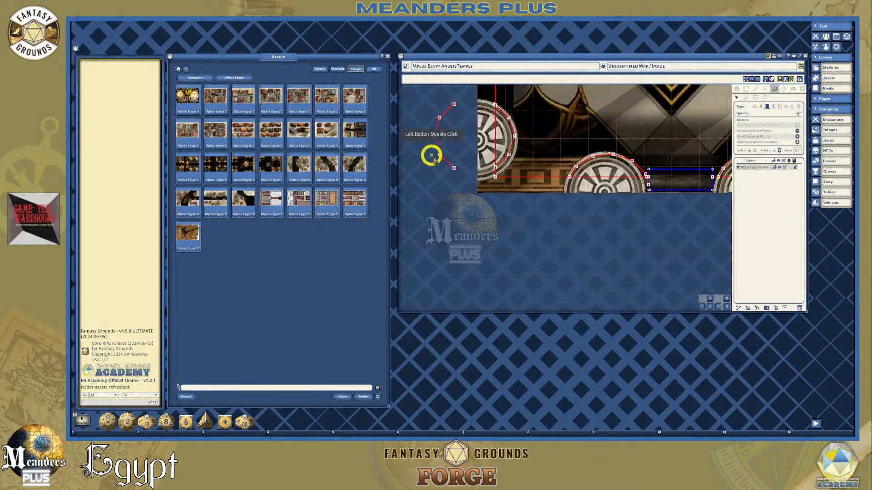
pyautogui.click(438, 142)
pyautogui.press('Delete')
pyautogui.scroll(-2, 459, 165)
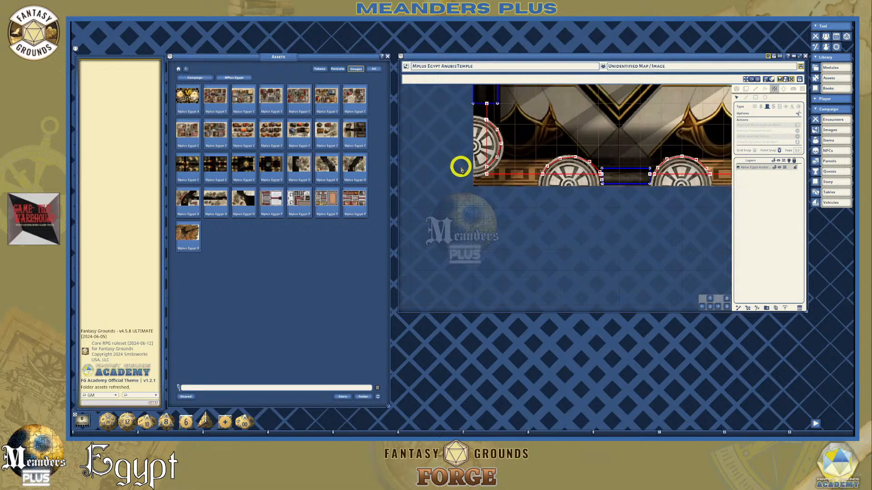
# Delete the points beyond the map's left edge from the circular occluder on the left wall's second-lowest pillar, keeping its inner arc.
pyautogui.click(710, 299)
pyautogui.click(710, 298)
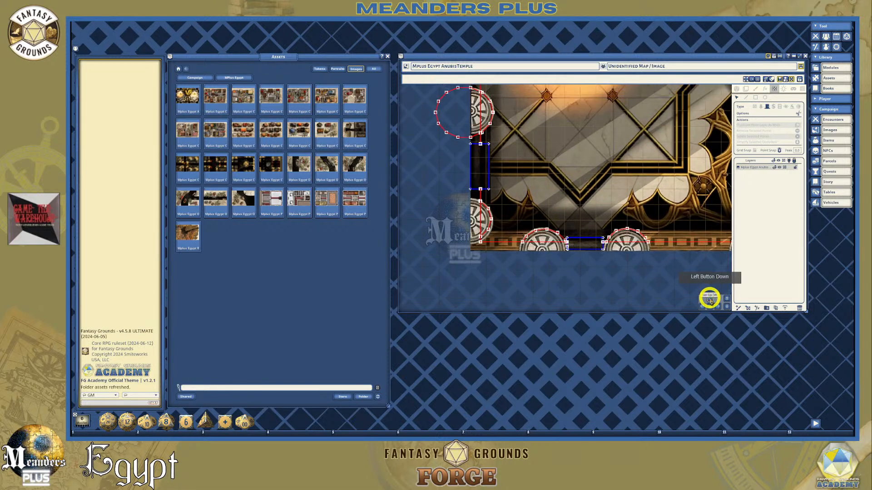
pyautogui.scroll(6, 511, 263)
pyautogui.scroll(4, 457, 244)
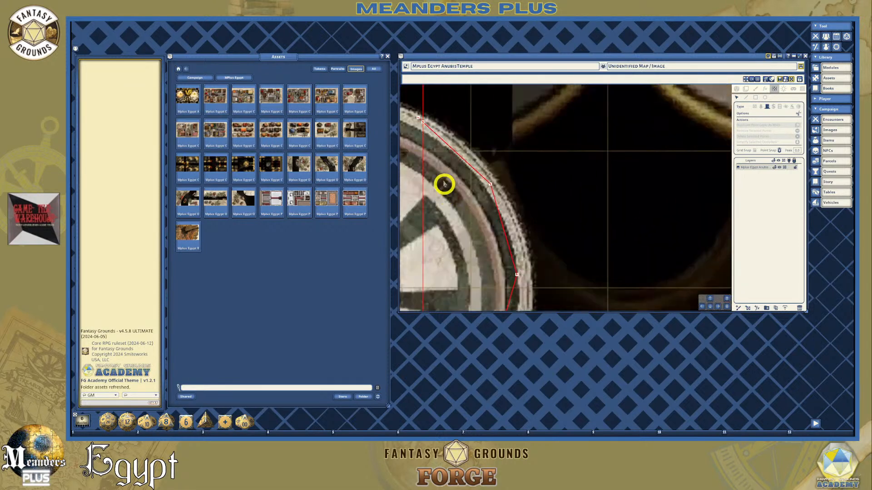
pyautogui.scroll(-5, 459, 136)
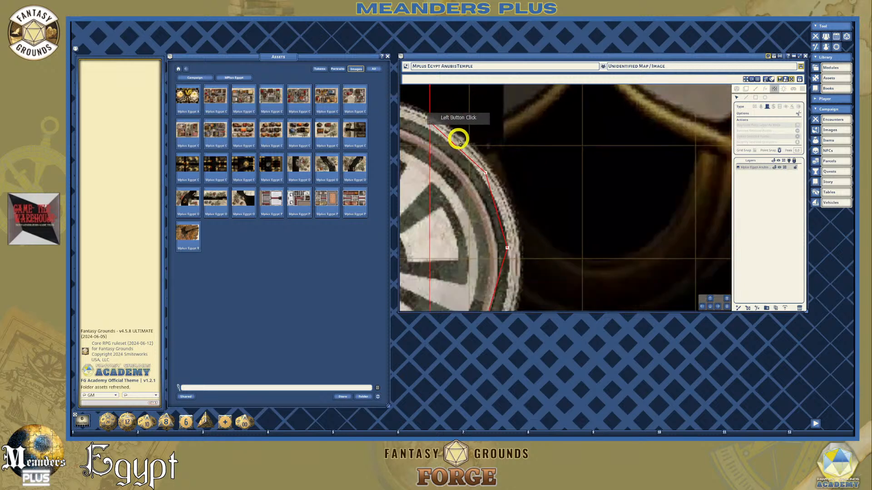
pyautogui.click(712, 298)
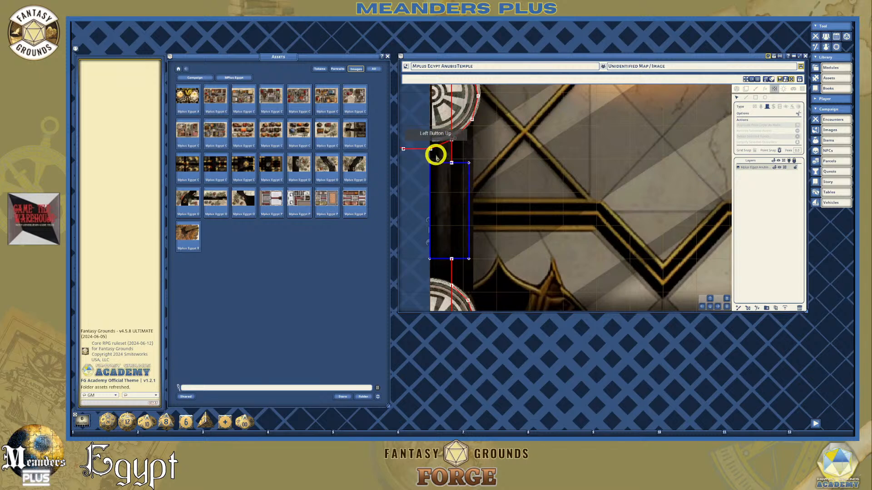
pyautogui.scroll(-3, 434, 148)
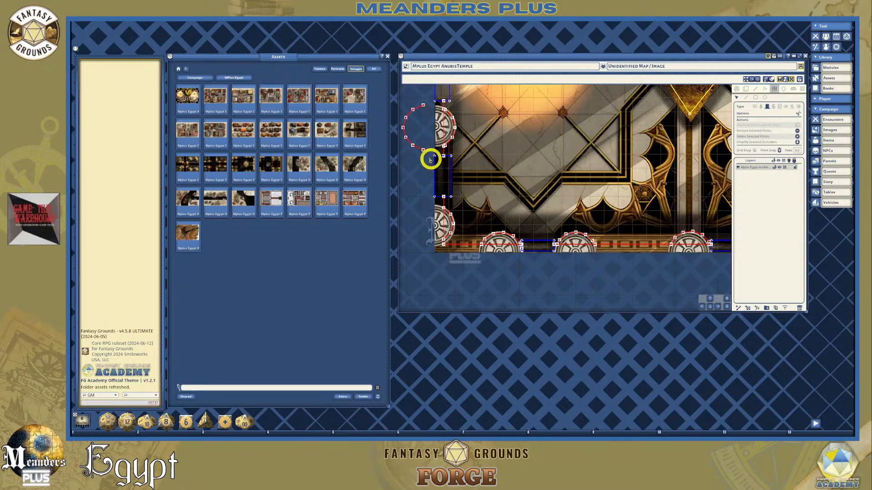
pyautogui.scroll(-3, 490, 170)
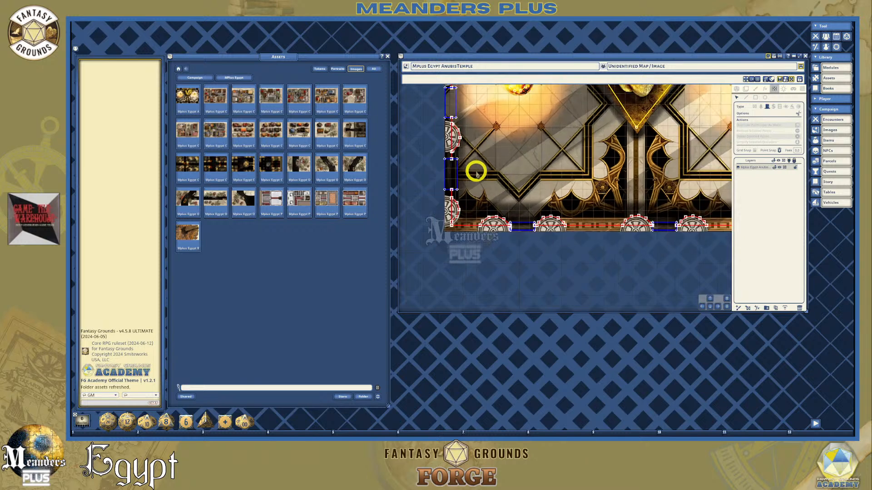
# Delete the points beyond the map's left edge from the circular occluder on the left wall's third pillar from the bottom, keeping its inner arc.
pyautogui.click(710, 299)
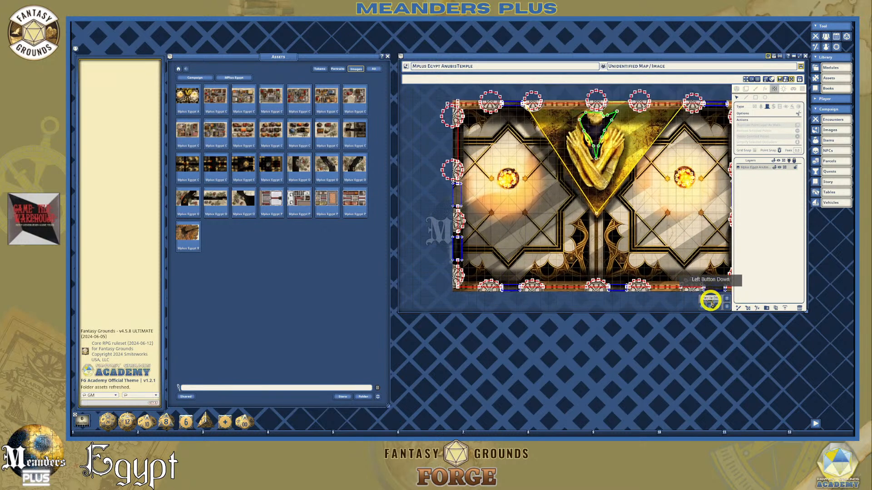
pyautogui.scroll(4, 447, 228)
pyautogui.scroll(4, 447, 228)
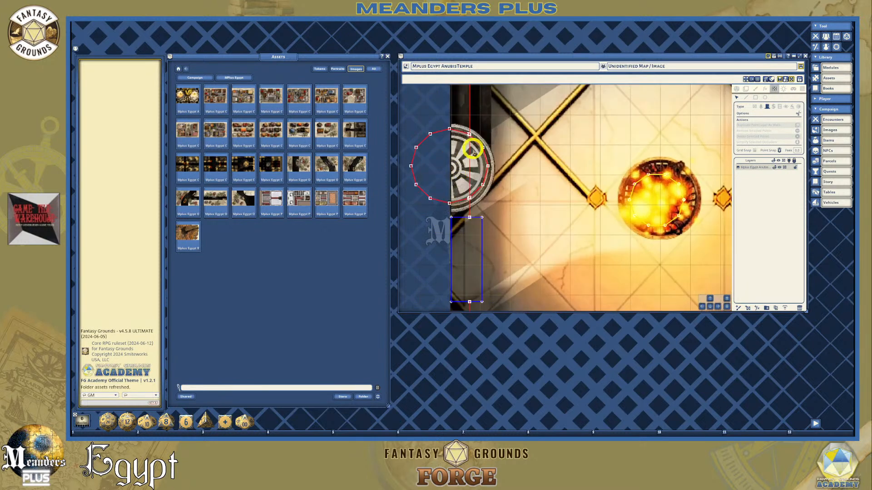
pyautogui.scroll(4, 460, 142)
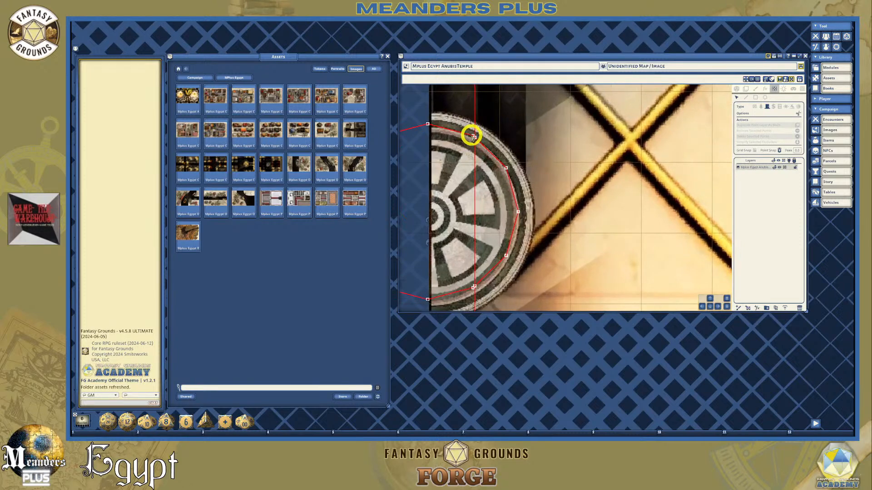
pyautogui.click(437, 141)
pyautogui.scroll(-3, 473, 231)
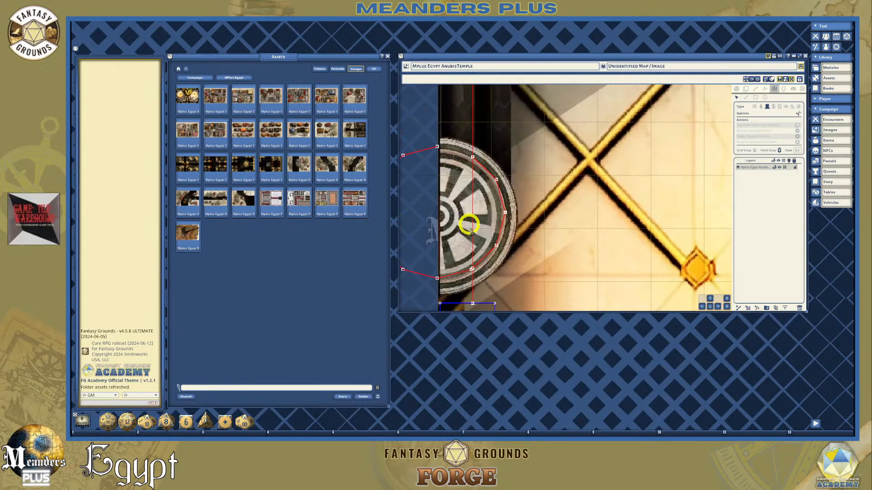
pyautogui.click(472, 263)
pyautogui.scroll(5, 474, 266)
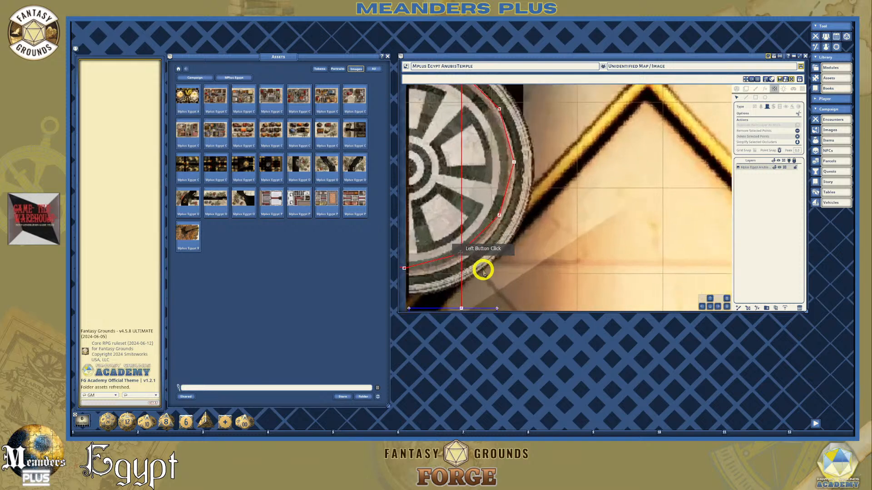
pyautogui.click(483, 270)
pyautogui.scroll(-5, 473, 261)
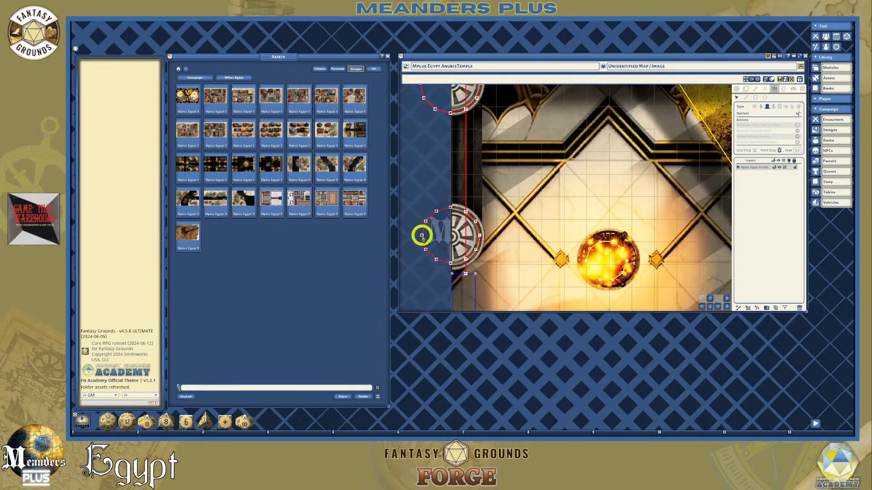
pyautogui.scroll(2, 424, 238)
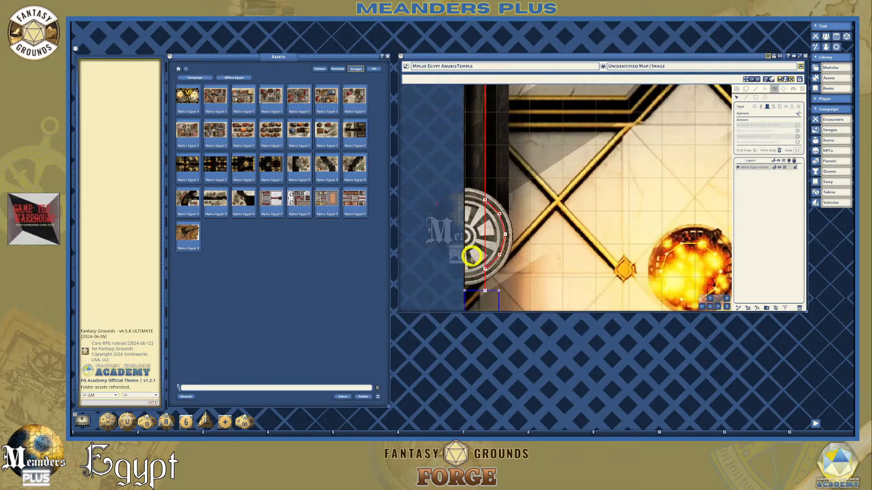
pyautogui.scroll(-3, 472, 256)
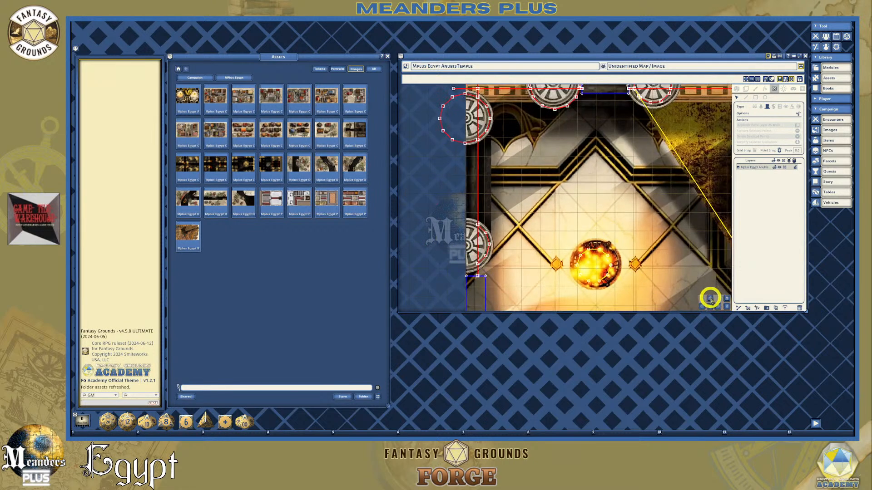
# Delete the wall line end points extending above and left of the corner junction at the map's top-left corner.
pyautogui.click(710, 299)
pyautogui.scroll(4, 484, 221)
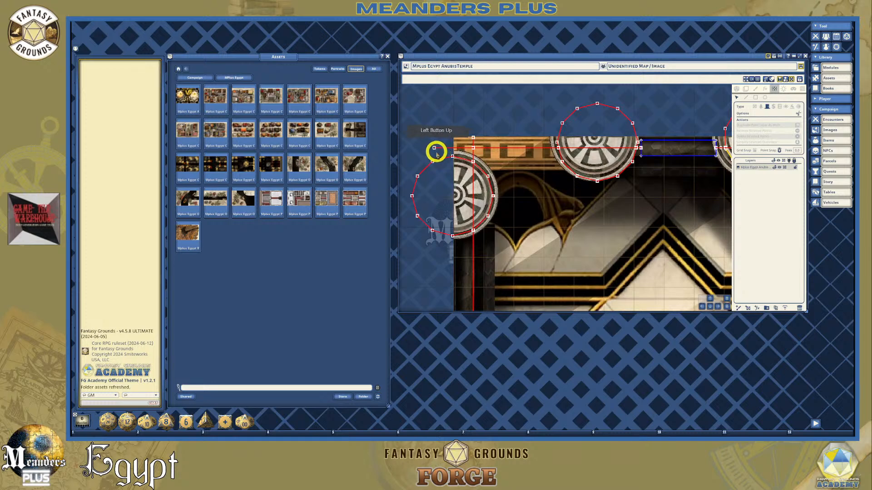
pyautogui.click(474, 138)
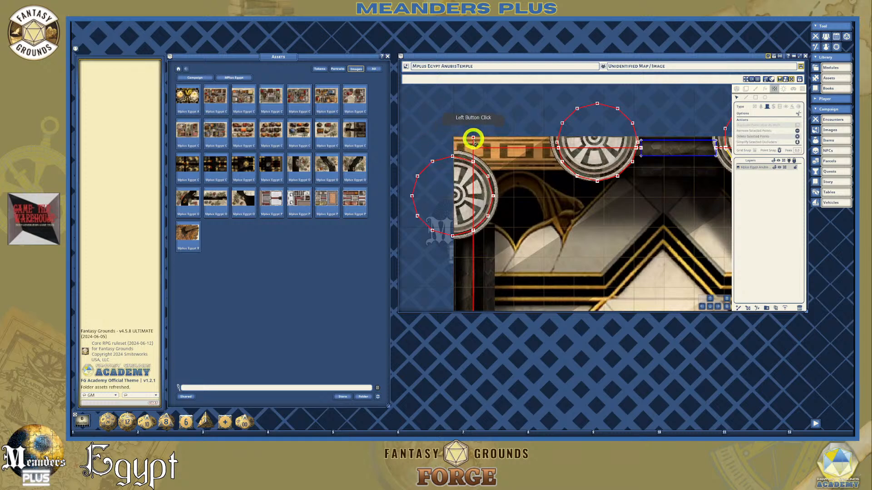
pyautogui.press('Delete')
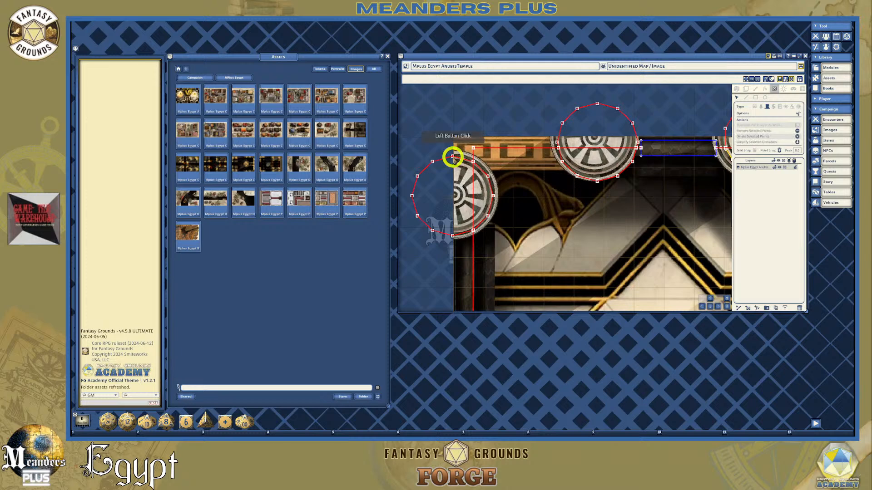
# Delete the points at and beyond the map's left edge from the circular occluder on the left wall's uppermost pillar.
pyautogui.click(453, 156)
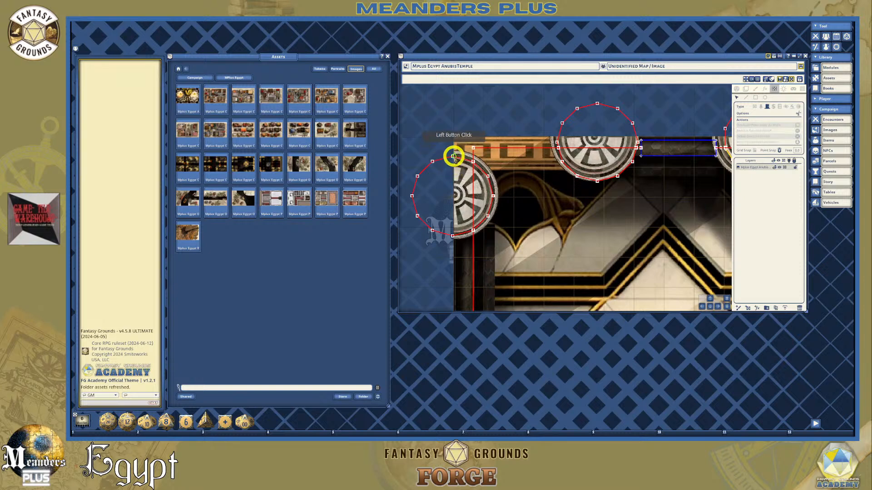
pyautogui.press('Delete')
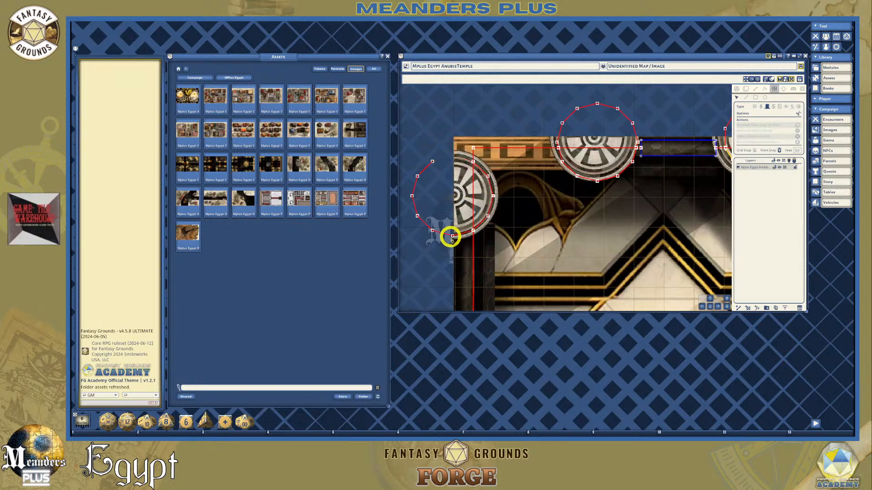
pyautogui.click(452, 236)
pyautogui.press('Delete')
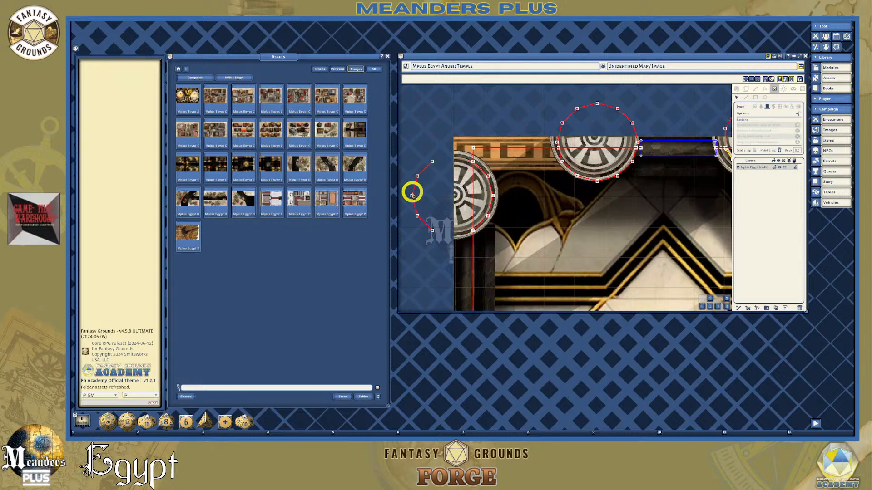
pyautogui.press('Delete')
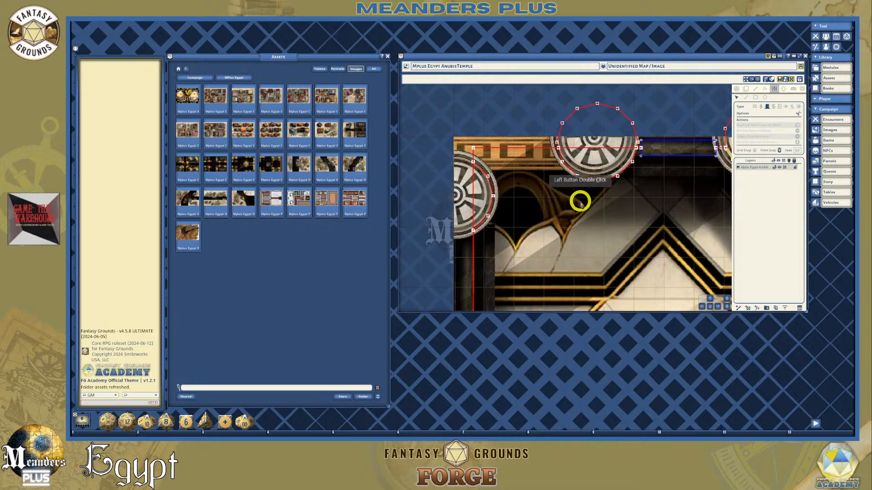
# Delete the points above the map's top edge from the circular occluder on the top wall's first pillar from the left, keeping its lower arc.
pyautogui.scroll(-1, 577, 201)
pyautogui.click(711, 298)
pyautogui.click(718, 307)
pyautogui.scroll(3, 490, 216)
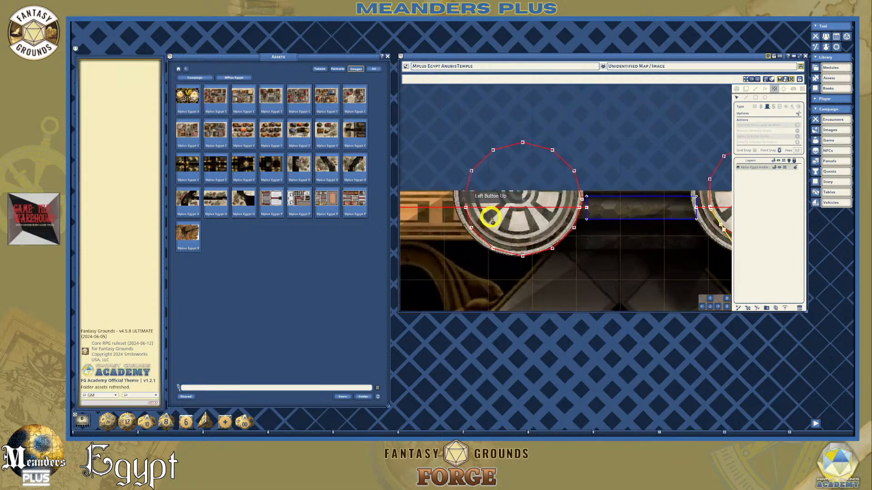
pyautogui.click(457, 196)
pyautogui.press('Delete')
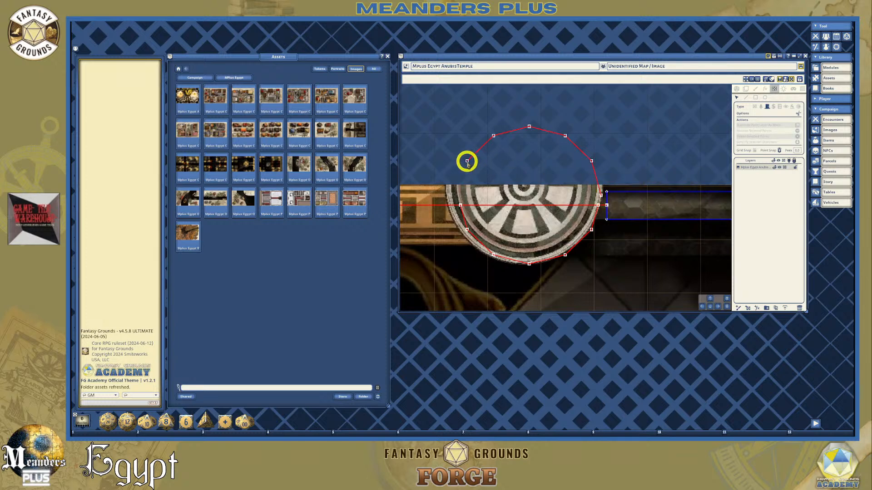
pyautogui.scroll(-5, 636, 255)
pyautogui.scroll(-2, 642, 277)
# Try to delete the points above the map's top edge from the circular occluder on the top wall's second pillar from the left.
pyautogui.moveTo(711, 307); pyautogui.dragTo(719, 306)
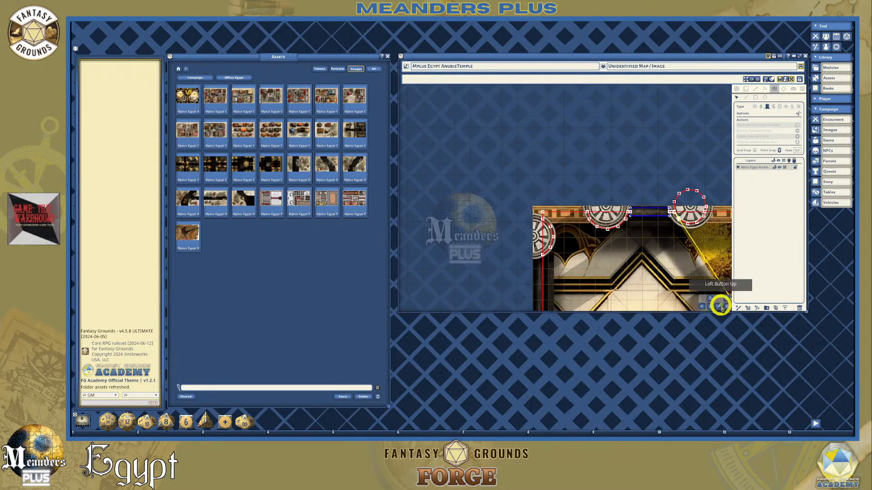
pyautogui.scroll(5, 586, 234)
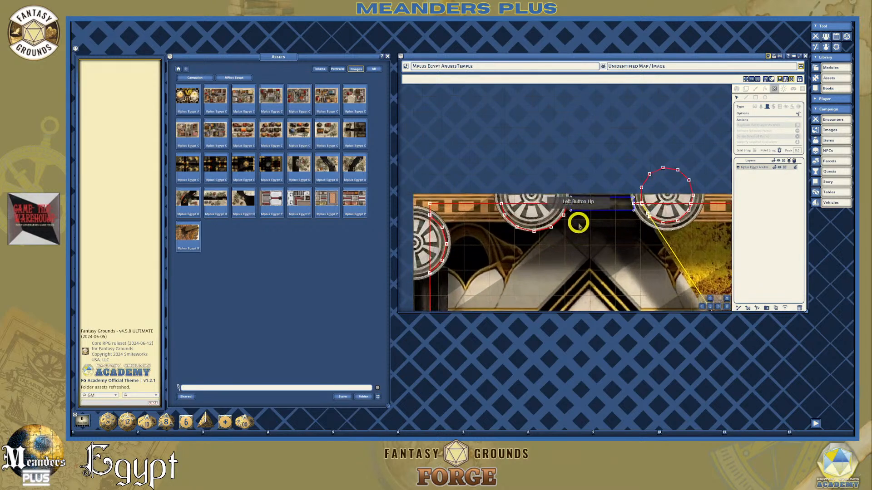
pyautogui.scroll(-4, 581, 222)
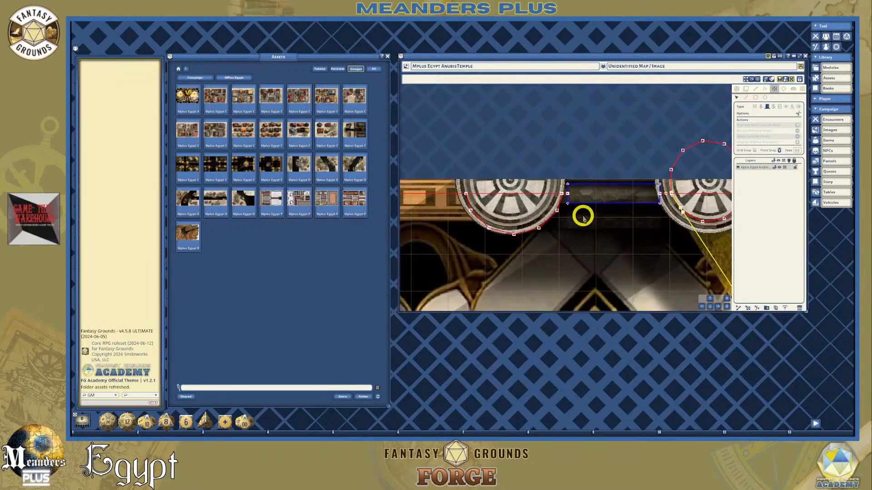
pyautogui.moveTo(716, 308); pyautogui.dragTo(716, 308)
pyautogui.scroll(-5, 652, 259)
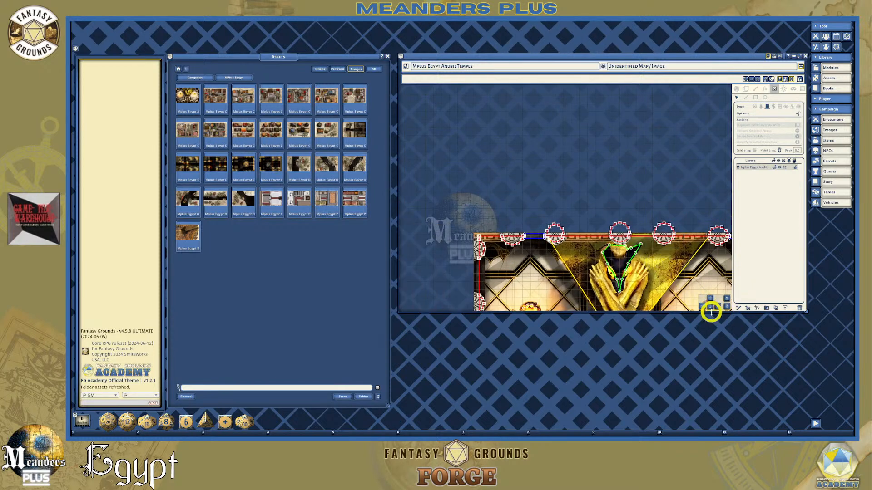
pyautogui.moveTo(715, 308); pyautogui.dragTo(715, 308)
pyautogui.scroll(3, 481, 225)
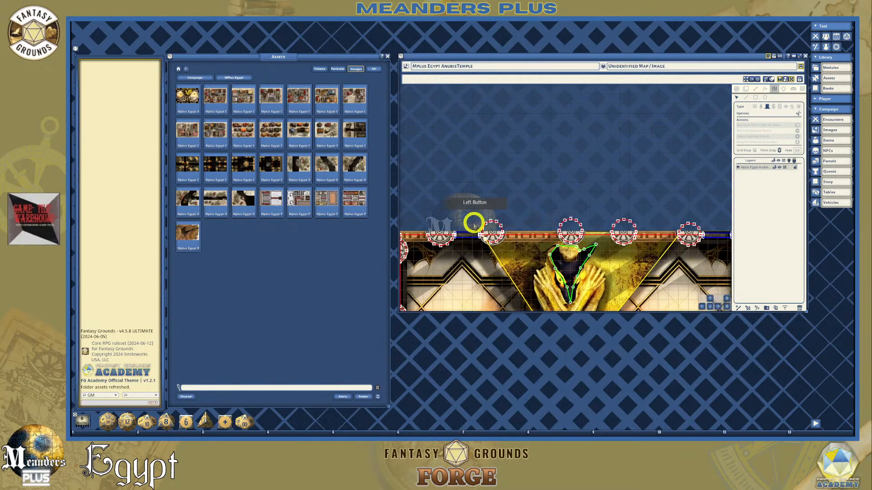
pyautogui.scroll(2, 500, 229)
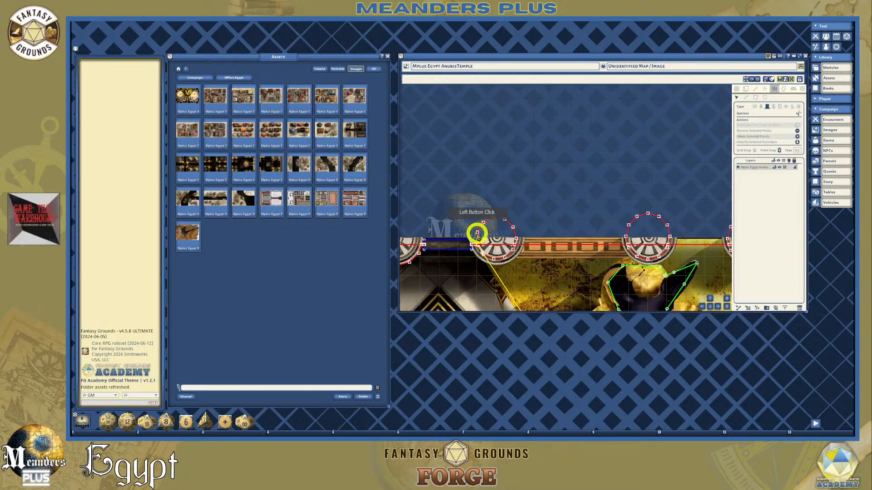
pyautogui.press('Delete')
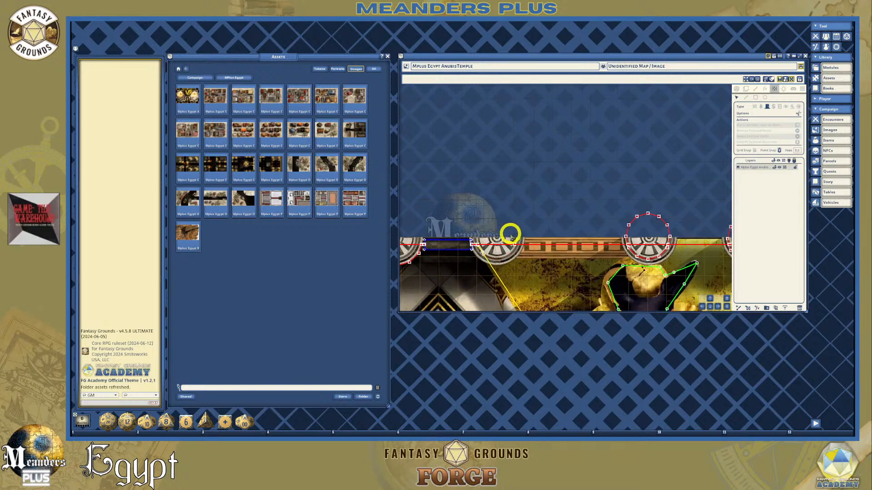
# Undo the last deletion on the circular occluder of the top wall's second pillar from the left.
pyautogui.scroll(3, 535, 236)
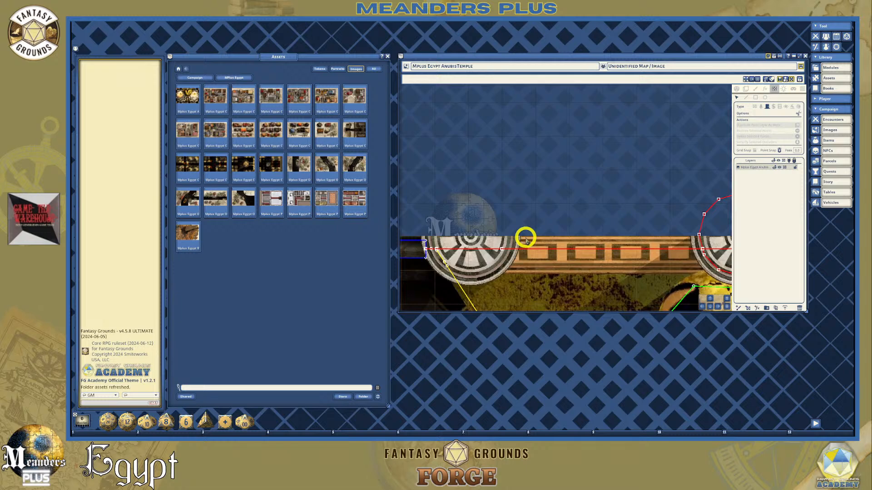
pyautogui.scroll(2, 526, 240)
pyautogui.scroll(-3, 525, 240)
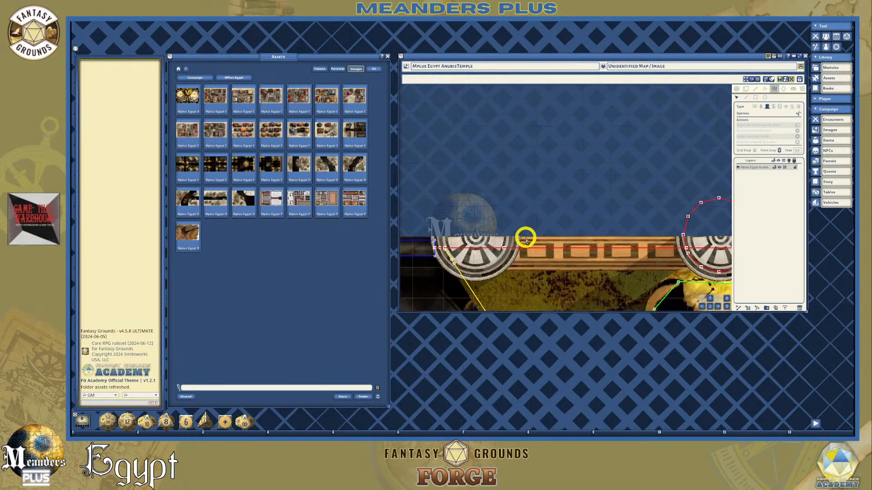
pyautogui.hotkey('ctrl', 'z')
# Delete the points above the map's top edge from the circular occluder on the top wall's second pillar from the left.
pyautogui.scroll(2, 472, 224)
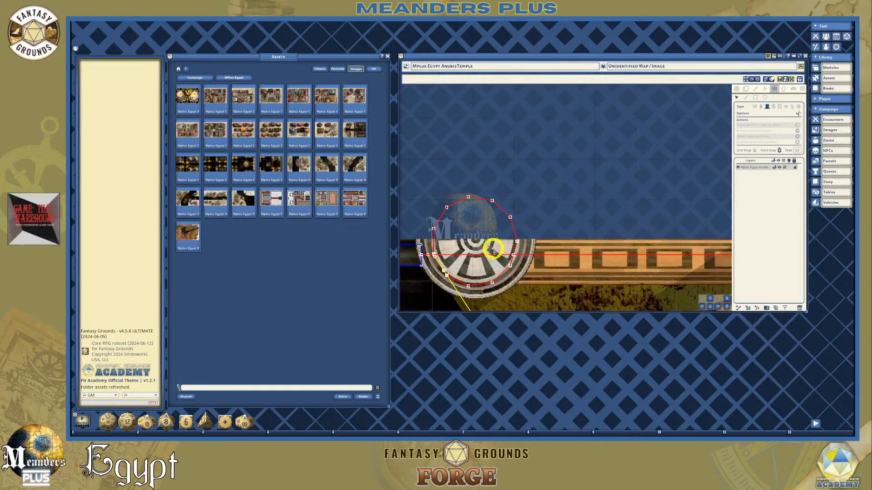
pyautogui.click(468, 196)
pyautogui.click(534, 243)
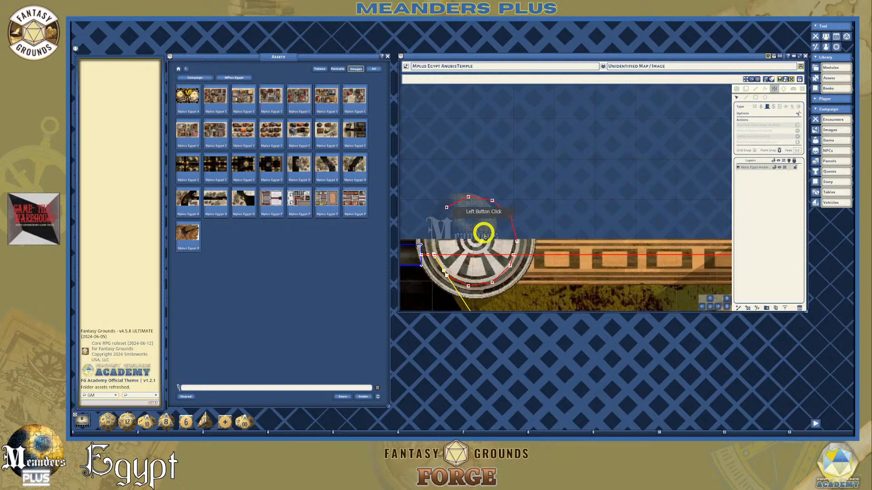
pyautogui.scroll(2, 459, 202)
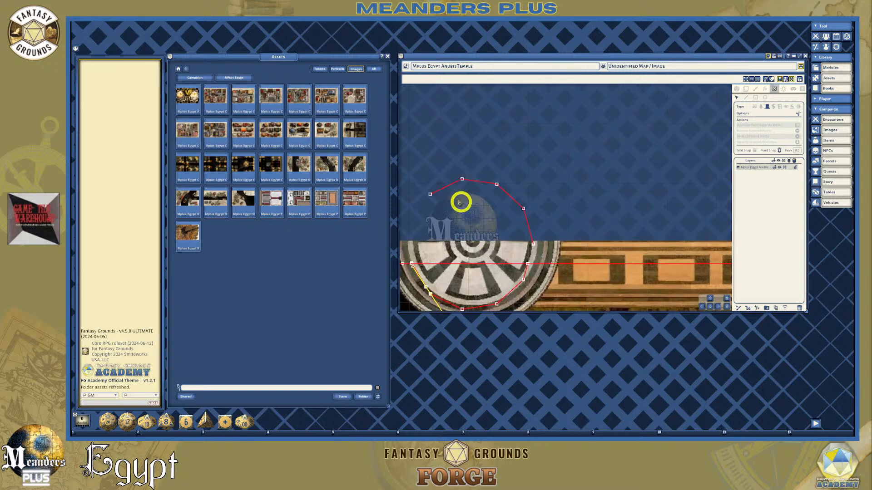
pyautogui.doubleClick(430, 195)
pyautogui.press('Delete')
pyautogui.scroll(4, 418, 256)
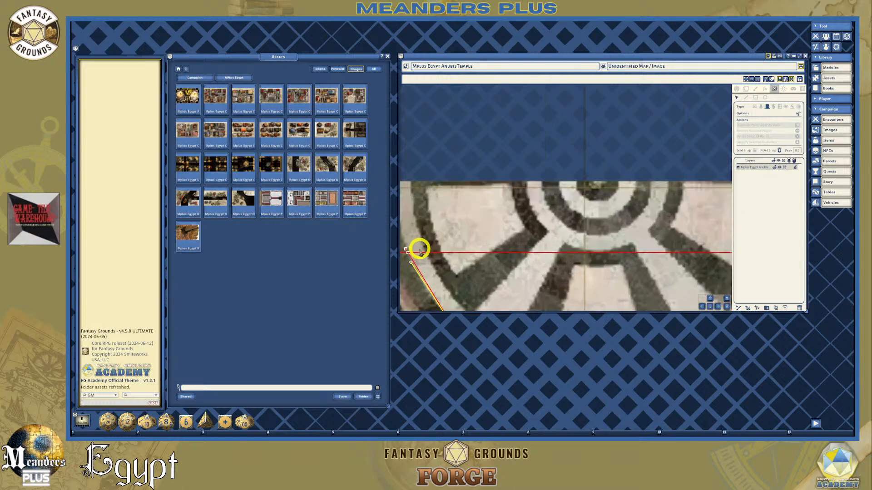
# Align the yellow diagonal occluder's upper points with the left end of the arc occluder on the top wall's second pillar.
pyautogui.click(402, 250)
pyautogui.moveTo(710, 311); pyautogui.dragTo(491, 237)
pyautogui.scroll(2, 473, 233)
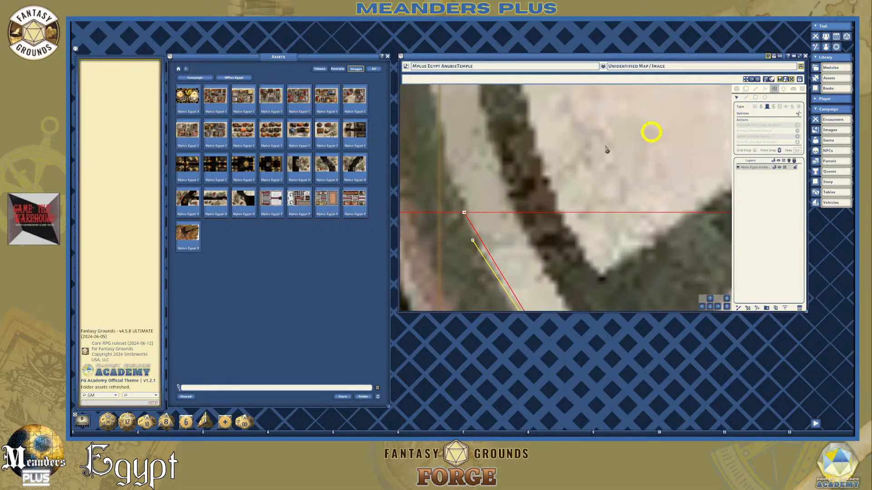
pyautogui.click(466, 225)
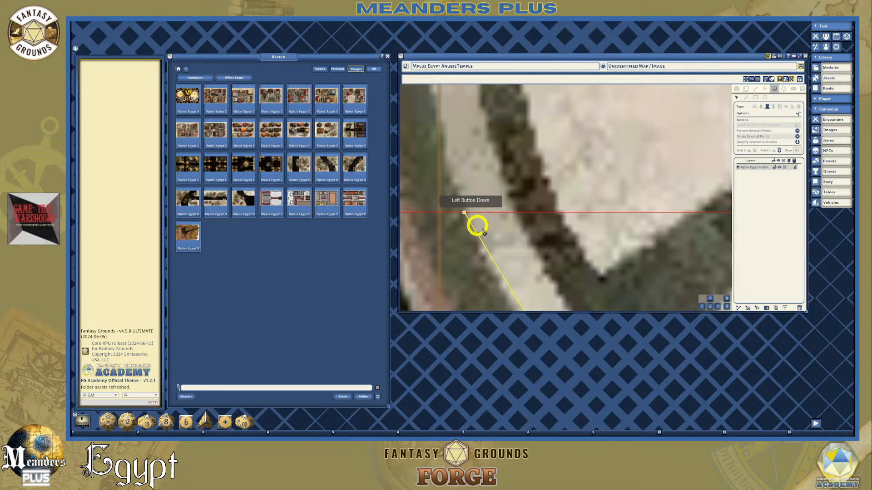
pyautogui.scroll(-4, 545, 249)
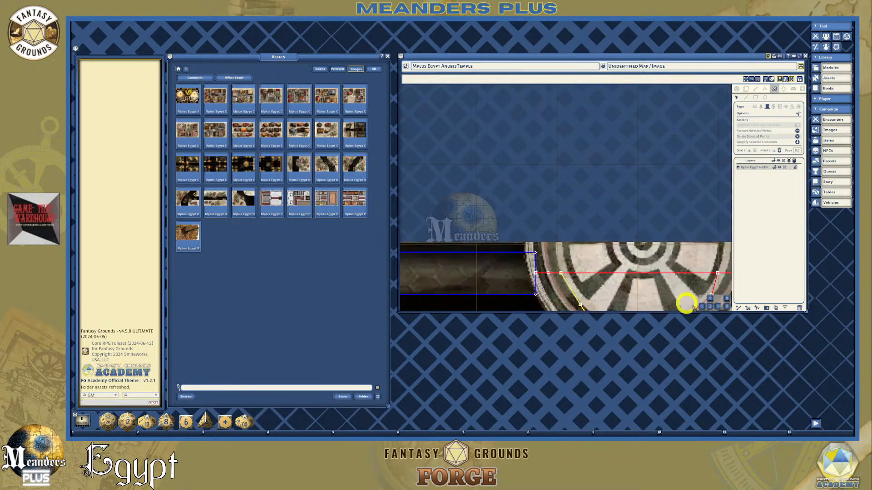
pyautogui.click(717, 307)
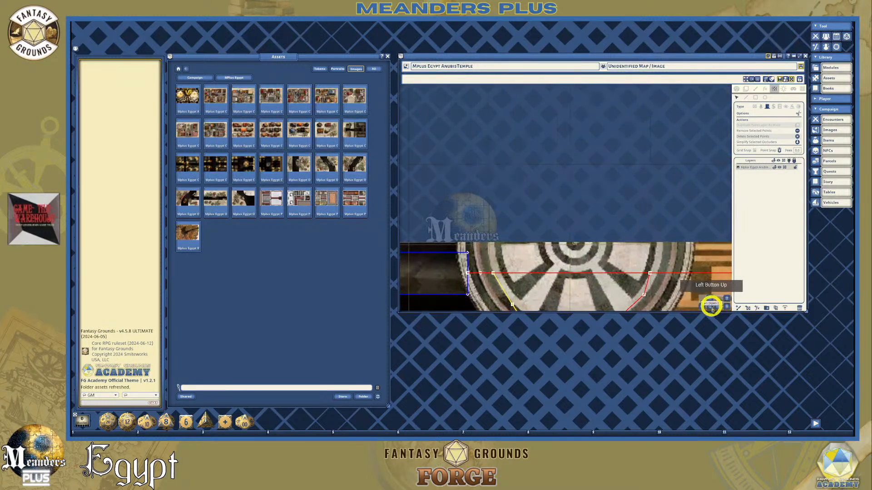
pyautogui.click(711, 305)
pyautogui.scroll(6, 513, 245)
pyautogui.scroll(3, 513, 241)
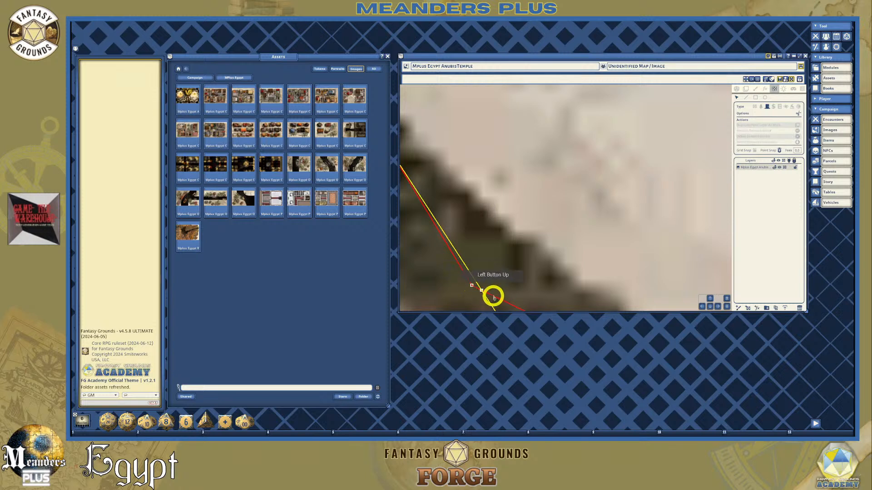
pyautogui.scroll(3, 493, 298)
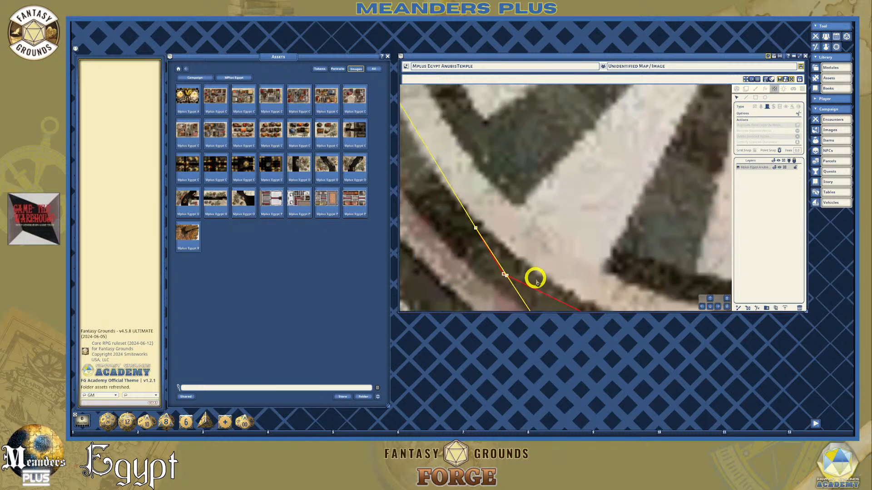
pyautogui.scroll(-6, 536, 281)
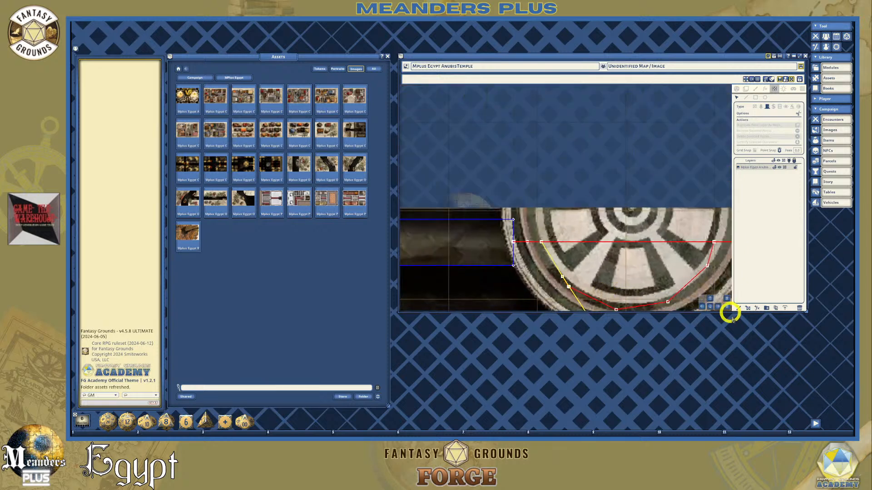
# Delete the points above the map's top edge from the circular occluder on the top wall's middle pillar, keeping its lower arc.
pyautogui.moveTo(719, 309); pyautogui.dragTo(717, 306)
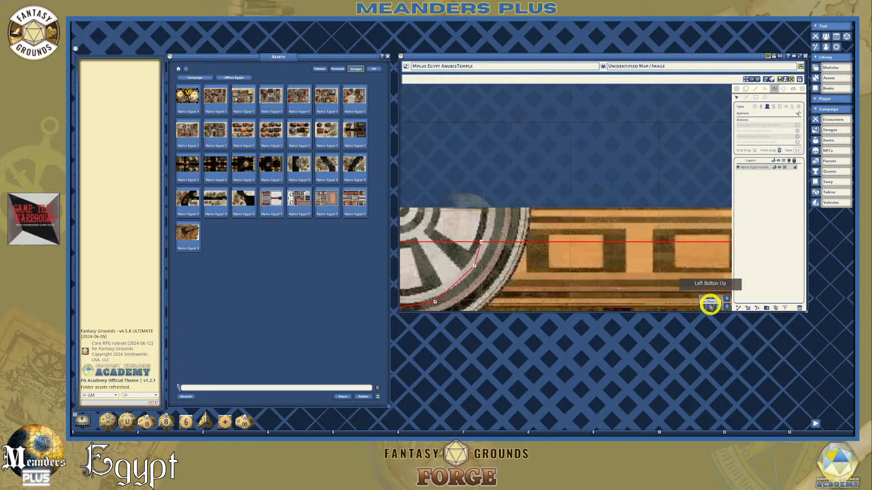
pyautogui.scroll(-3, 693, 260)
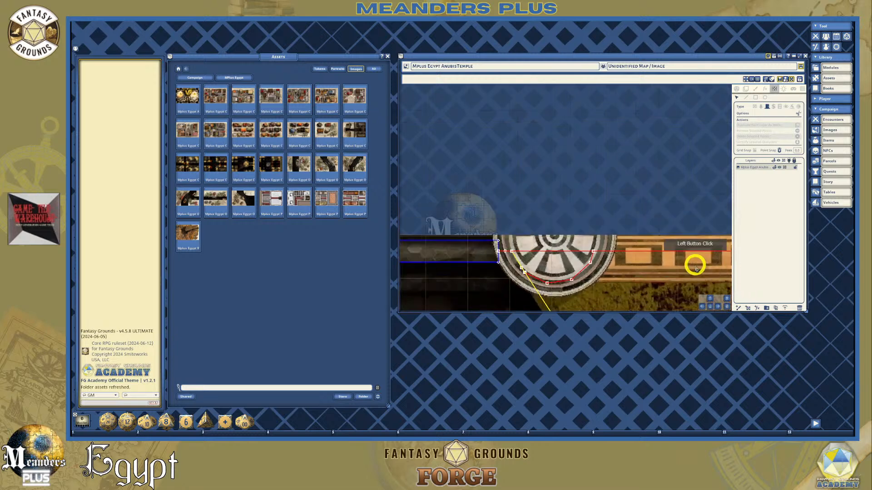
pyautogui.moveTo(717, 307); pyautogui.dragTo(618, 278)
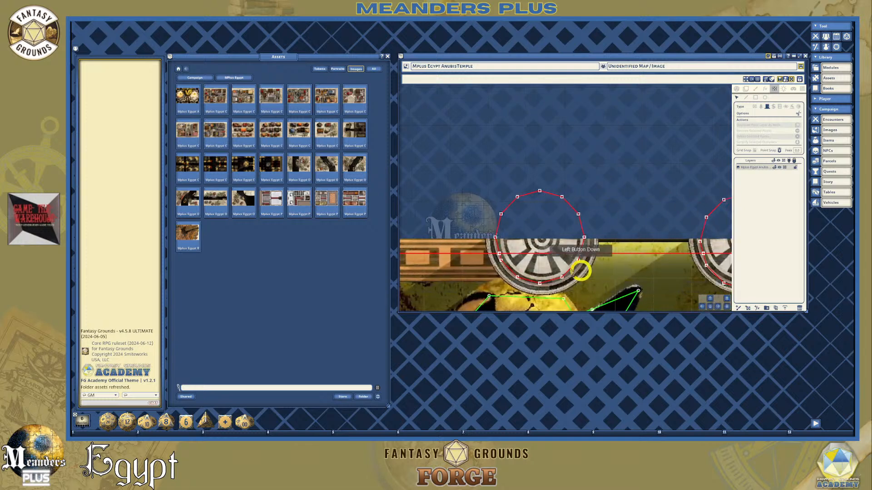
pyautogui.scroll(2, 499, 236)
pyautogui.click(481, 229)
pyautogui.moveTo(481, 230); pyautogui.dragTo(611, 230)
pyautogui.click(611, 229)
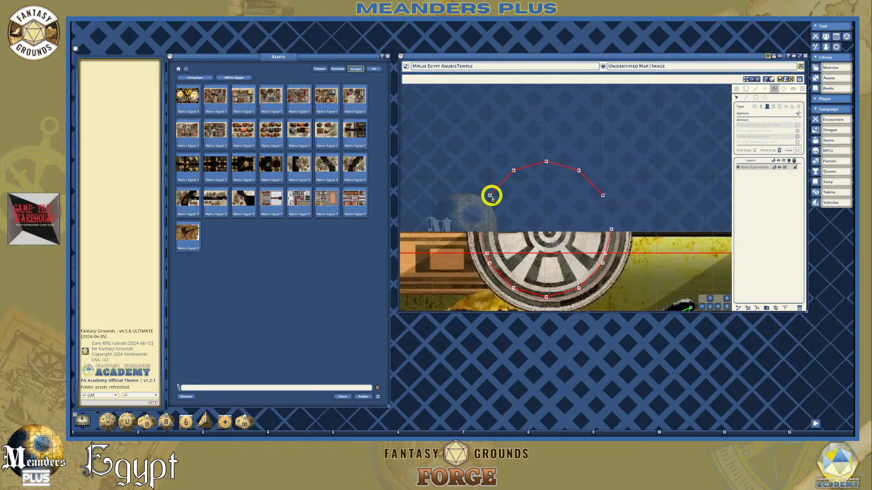
pyautogui.click(490, 196)
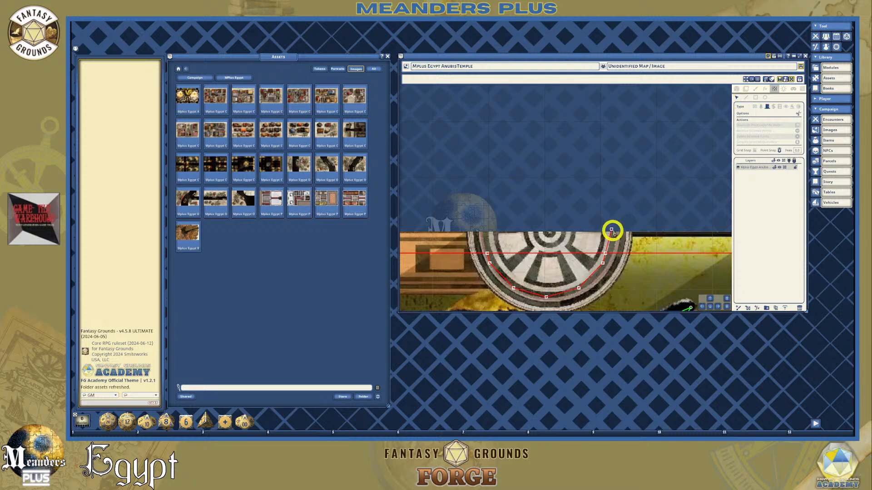
pyautogui.moveTo(610, 229); pyautogui.dragTo(636, 232)
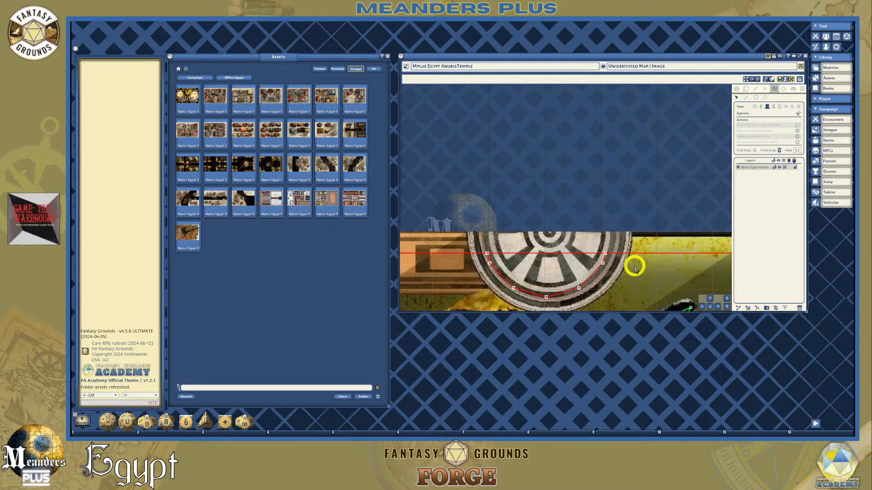
# Remove the points above the map's top edge from the circular occluder on the top wall's fourth pillar from the left.
pyautogui.scroll(-5, 636, 267)
pyautogui.moveTo(721, 307); pyautogui.dragTo(722, 309)
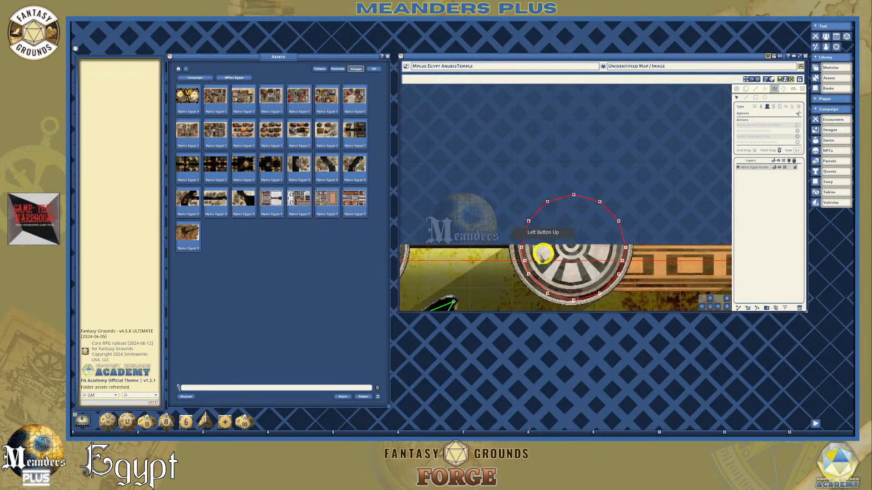
pyautogui.click(521, 248)
pyautogui.press('Delete')
pyautogui.click(625, 249)
pyautogui.press('Delete')
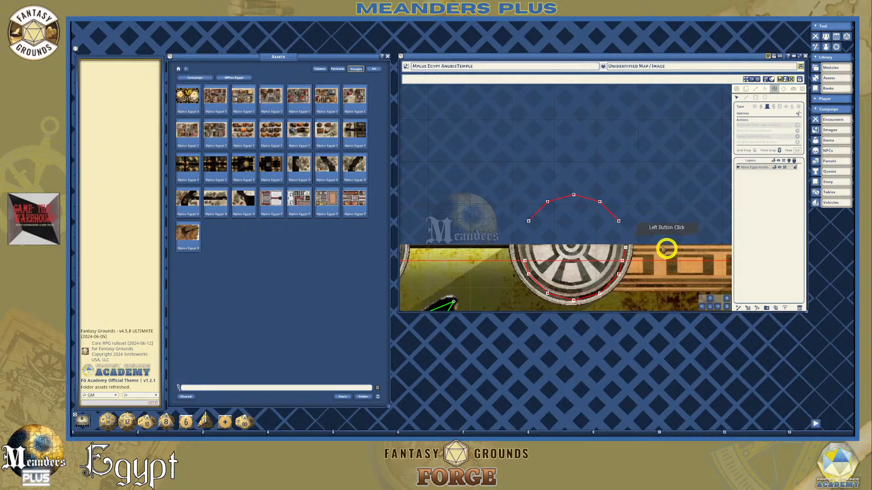
pyautogui.click(573, 195)
pyautogui.press('Delete')
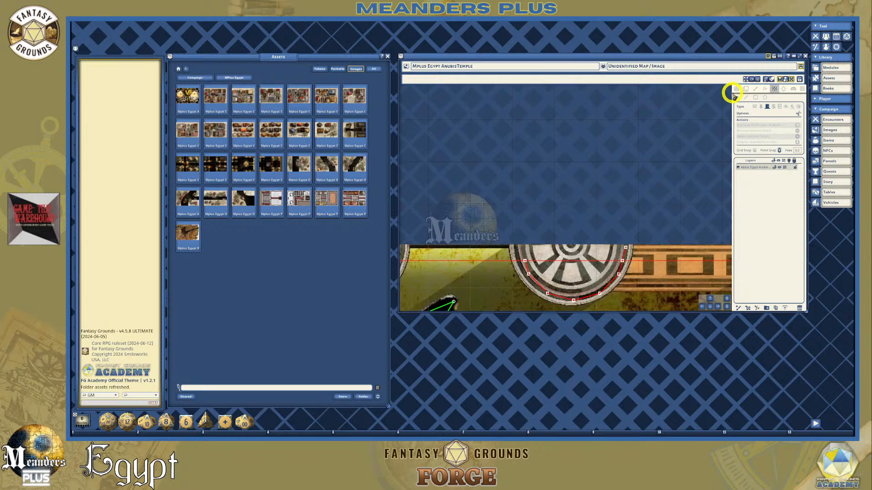
pyautogui.click(625, 249)
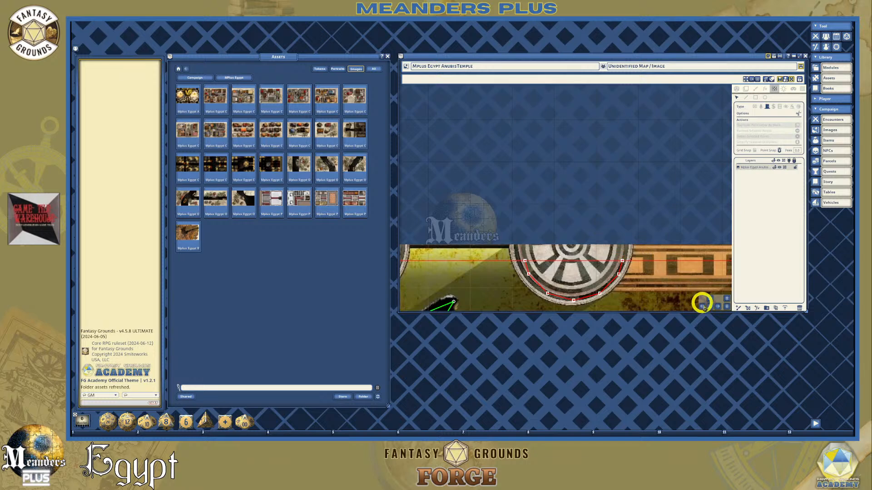
# Trim the circular occluder on the top wall's fifth pillar from the left by deleting its points above the map's top edge.
pyautogui.click(719, 307)
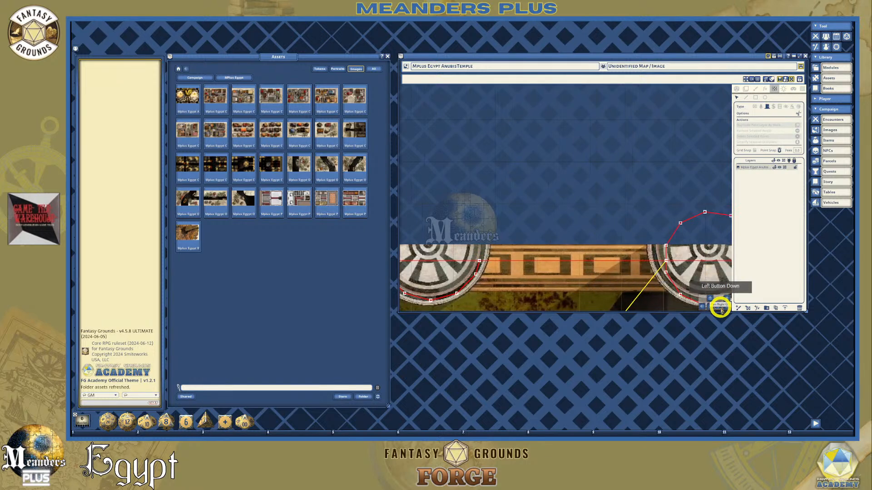
pyautogui.scroll(3, 556, 267)
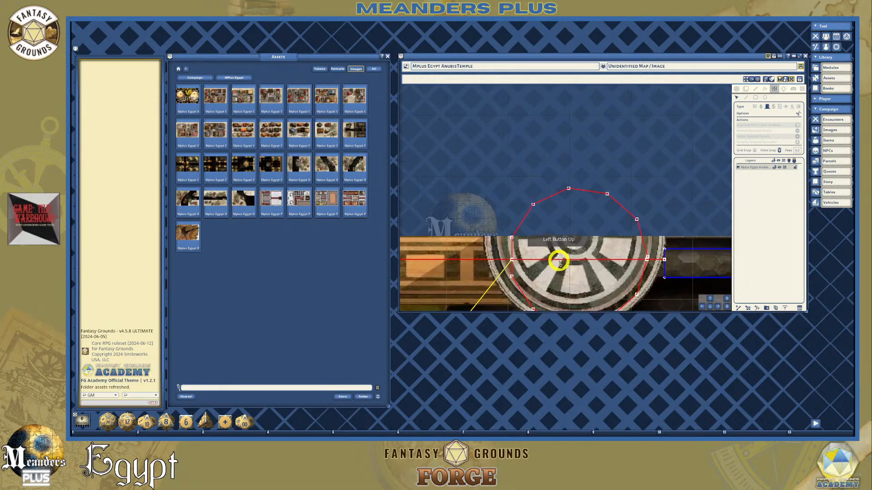
pyautogui.click(512, 237)
pyautogui.press('Delete')
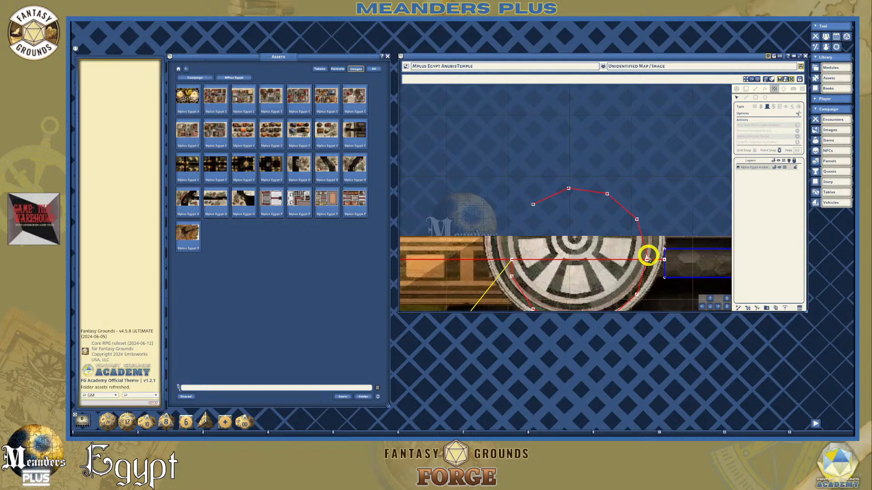
pyautogui.click(648, 257)
pyautogui.press('Delete')
pyautogui.scroll(2, 652, 210)
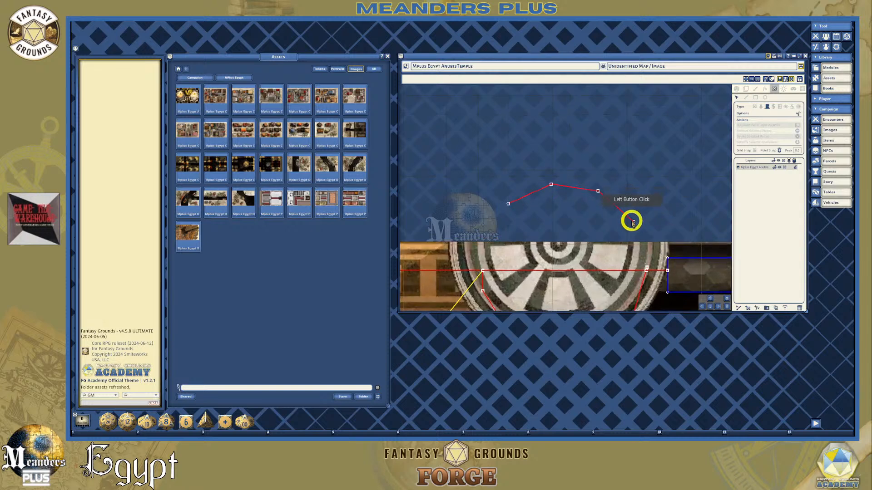
pyautogui.press('Delete')
pyautogui.scroll(3, 649, 261)
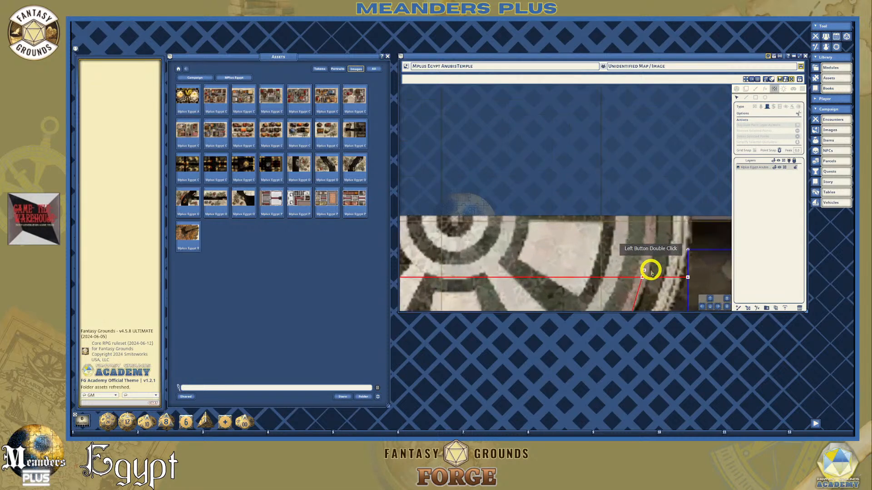
pyautogui.scroll(-5, 667, 271)
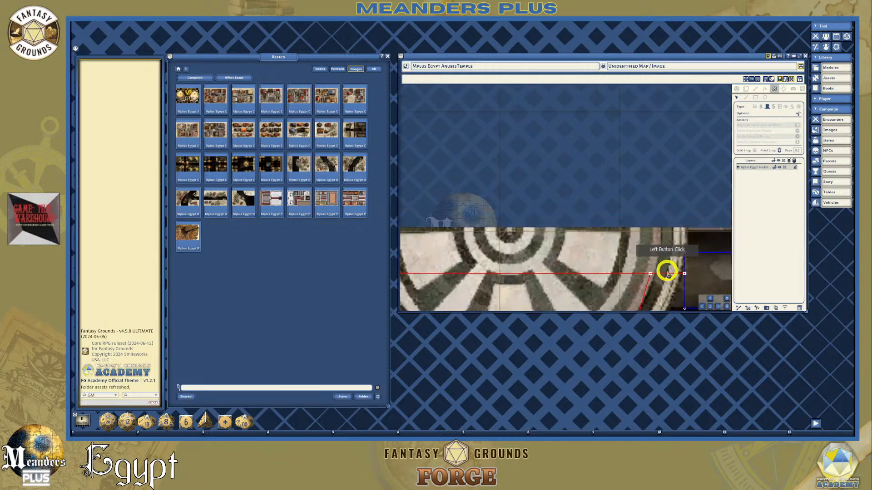
# Examine the occluders along all four map edges and around the central Anubis statue.
pyautogui.click(718, 306)
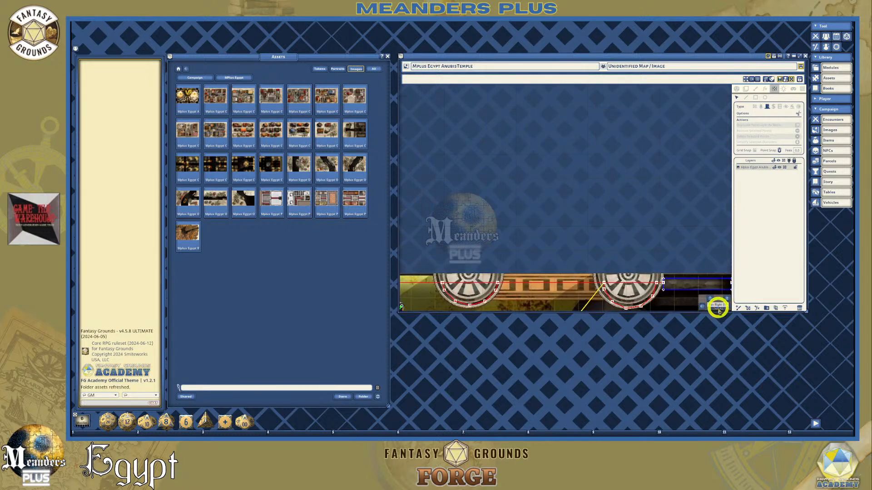
pyautogui.scroll(-3, 639, 262)
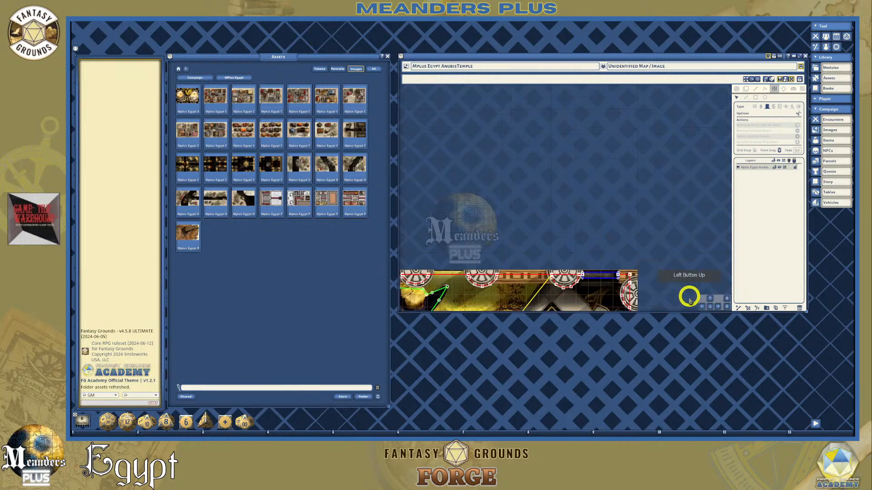
pyautogui.click(710, 308)
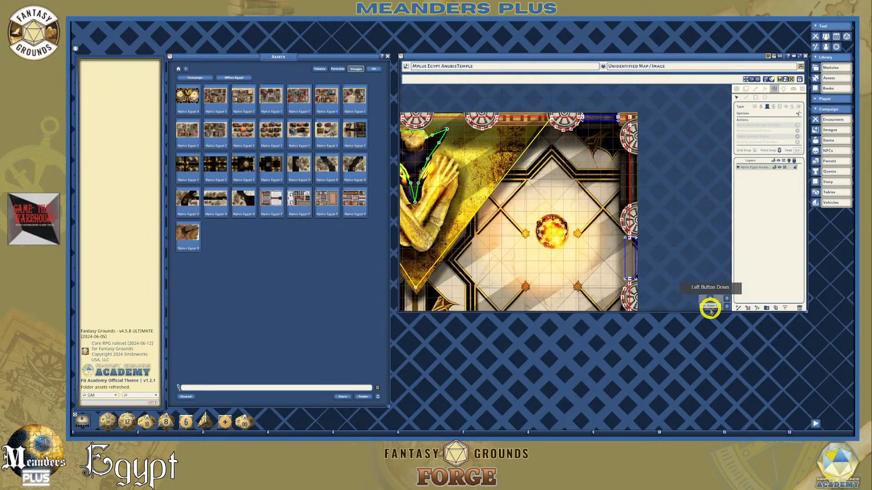
pyautogui.scroll(-3, 596, 239)
pyautogui.scroll(-3, 596, 239)
pyautogui.scroll(3, 513, 247)
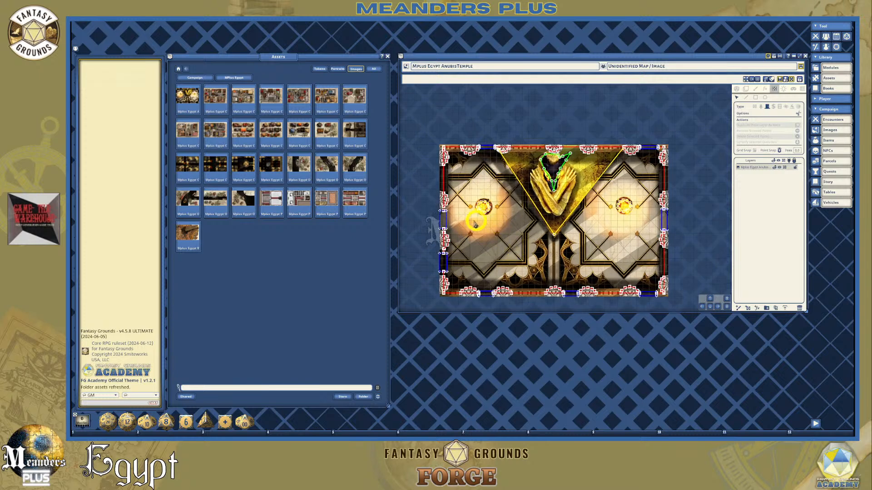
pyautogui.scroll(3, 470, 223)
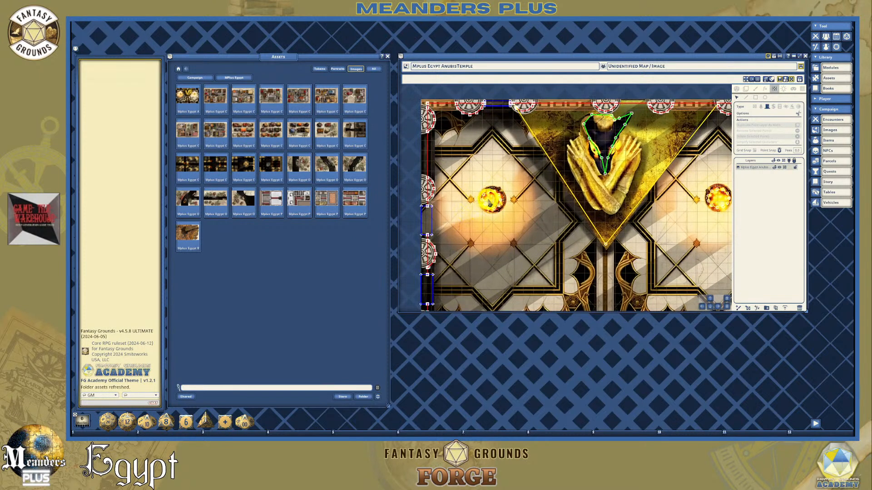
pyautogui.scroll(-2, 489, 204)
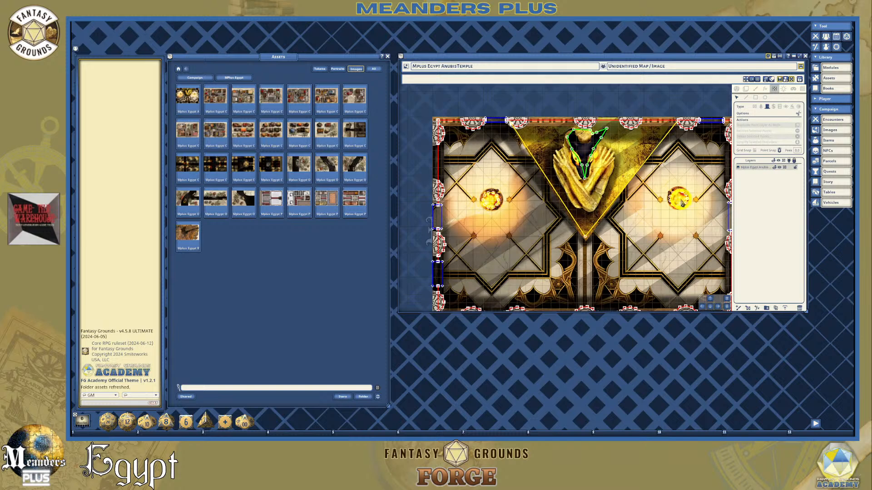
pyautogui.click(757, 167)
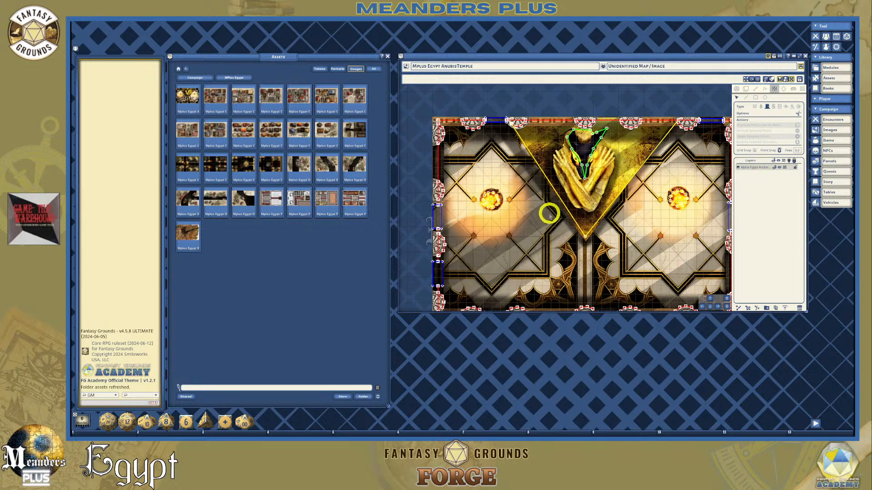
pyautogui.scroll(3, 566, 159)
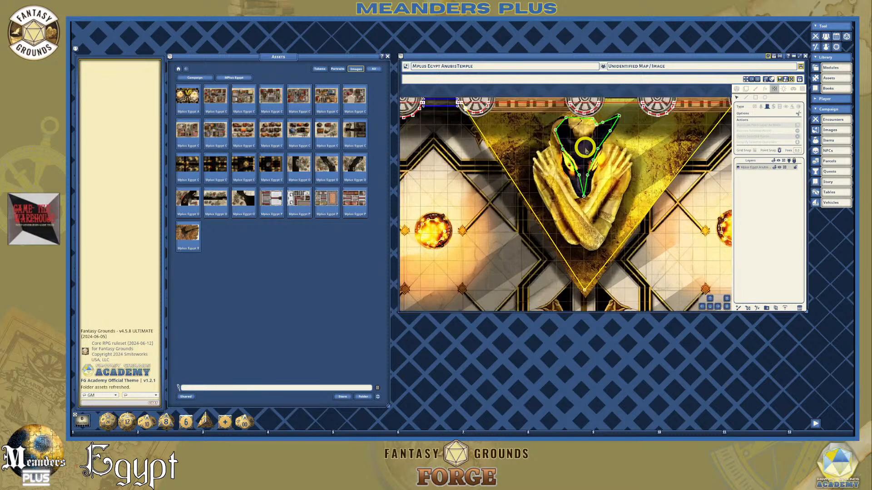
# Review the occluders across the full map and inspect the outlines of the Anubis statue and its surrounding triangle up close.
pyautogui.scroll(-4, 589, 122)
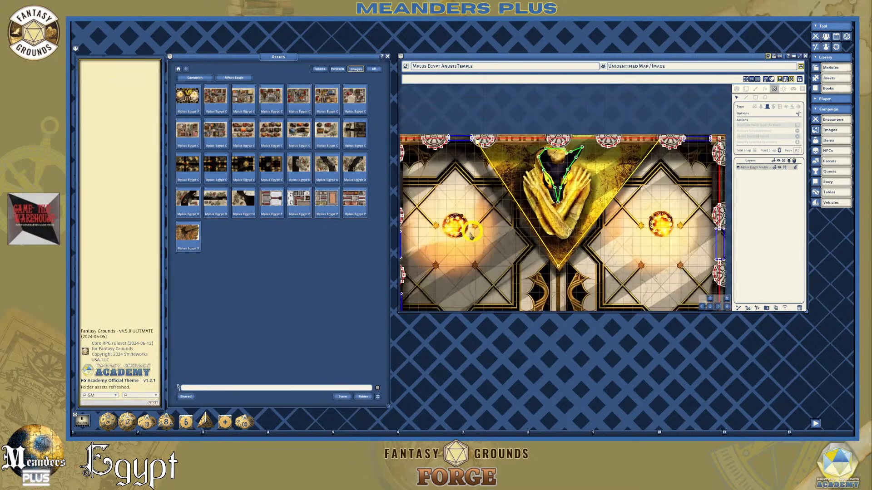
pyautogui.scroll(-1, 595, 234)
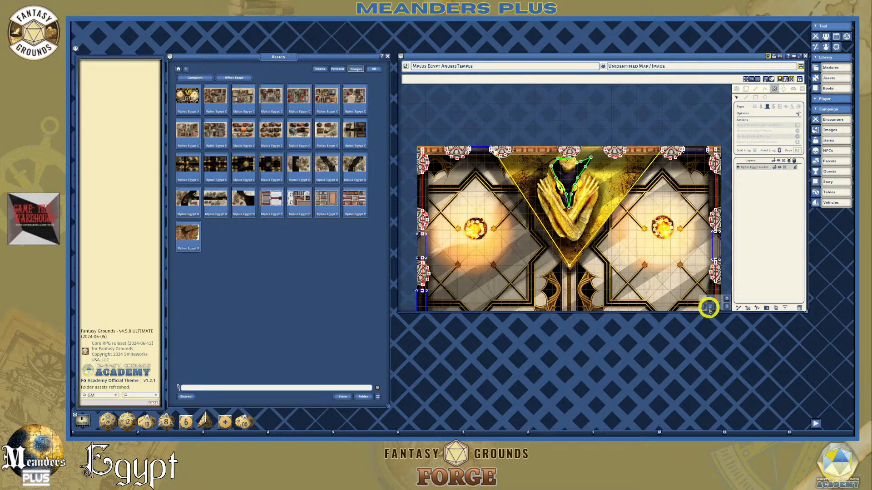
pyautogui.click(709, 307)
pyautogui.click(710, 307)
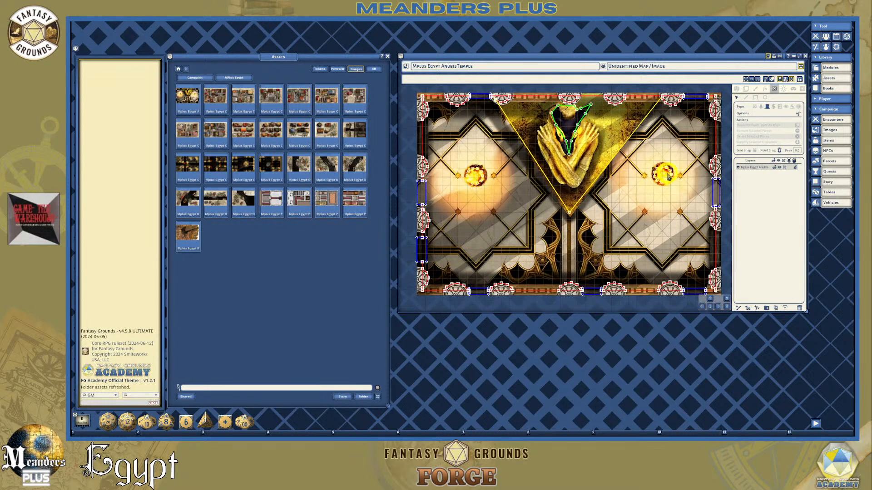
pyautogui.scroll(2, 583, 151)
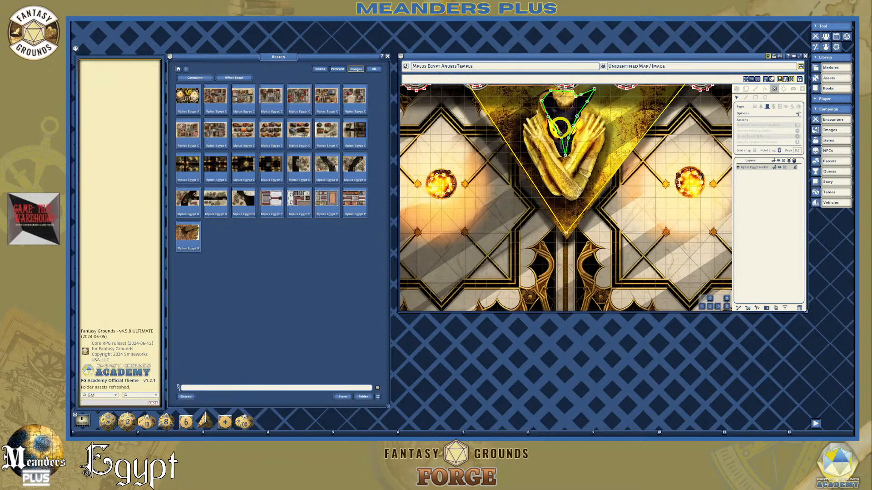
pyautogui.scroll(-2, 554, 132)
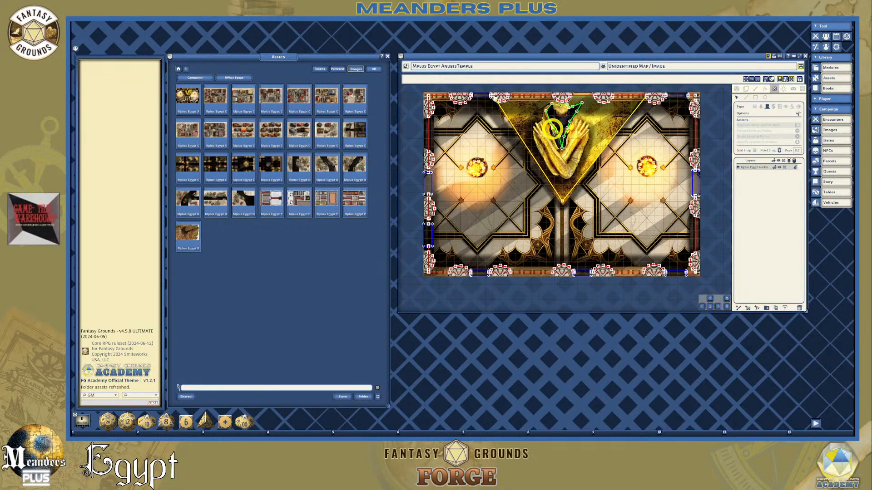
pyautogui.scroll(1, 667, 120)
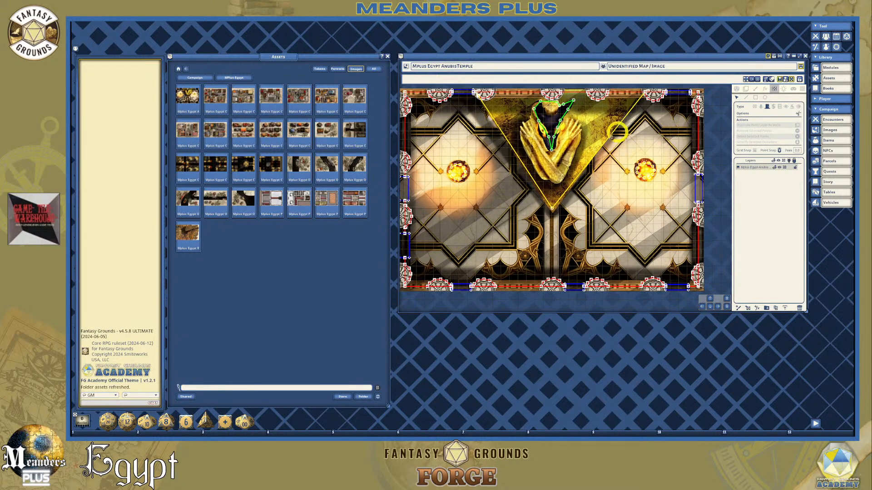
pyautogui.scroll(5, 568, 133)
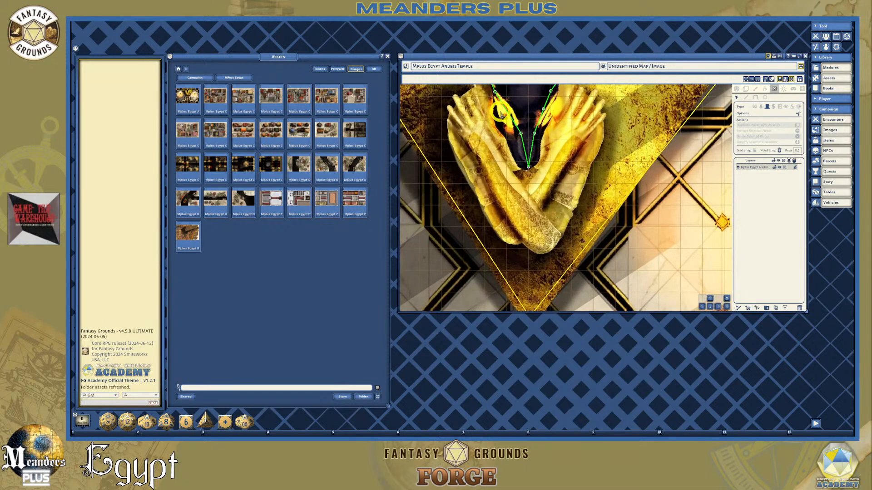
pyautogui.scroll(-3, 518, 137)
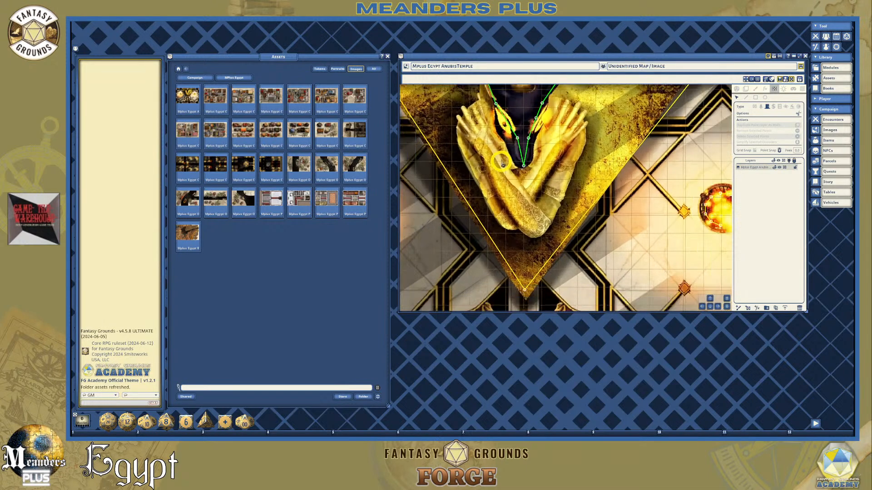
pyautogui.scroll(-5, 503, 165)
pyautogui.scroll(5, 442, 187)
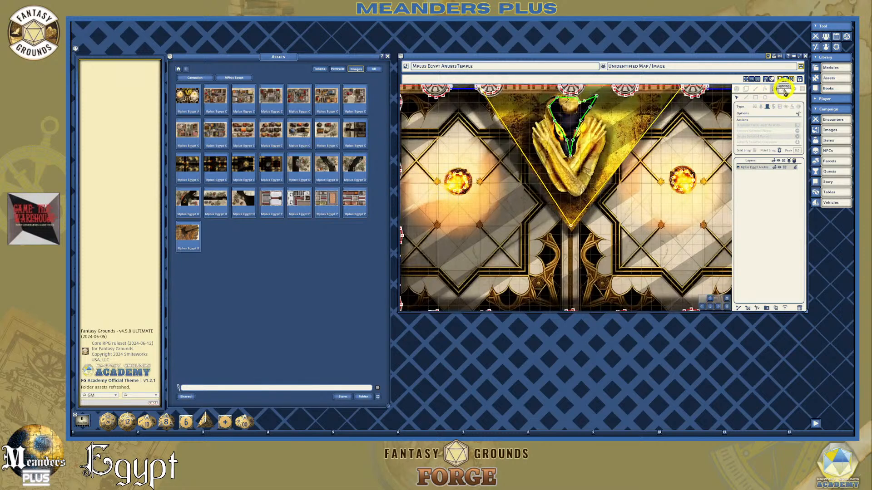
# Place a flickering preset light source on each of the map's two fire braziers.
pyautogui.click(784, 90)
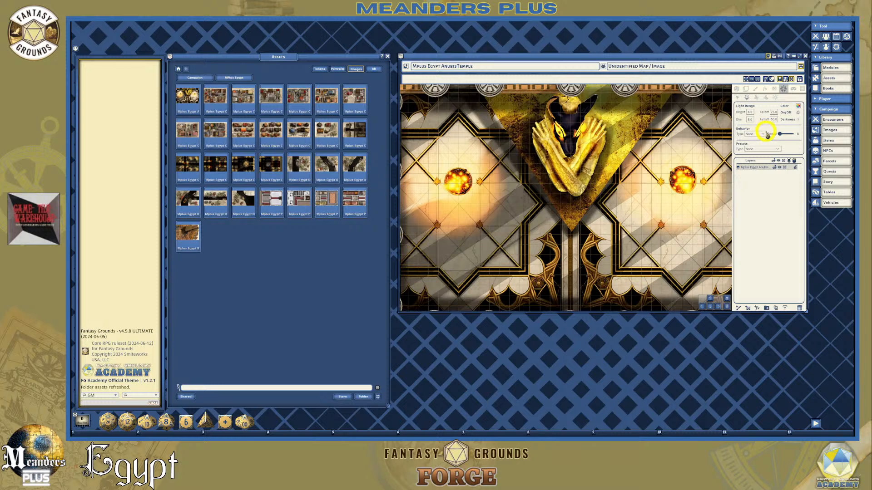
pyautogui.click(777, 150)
pyautogui.click(762, 172)
pyautogui.click(459, 183)
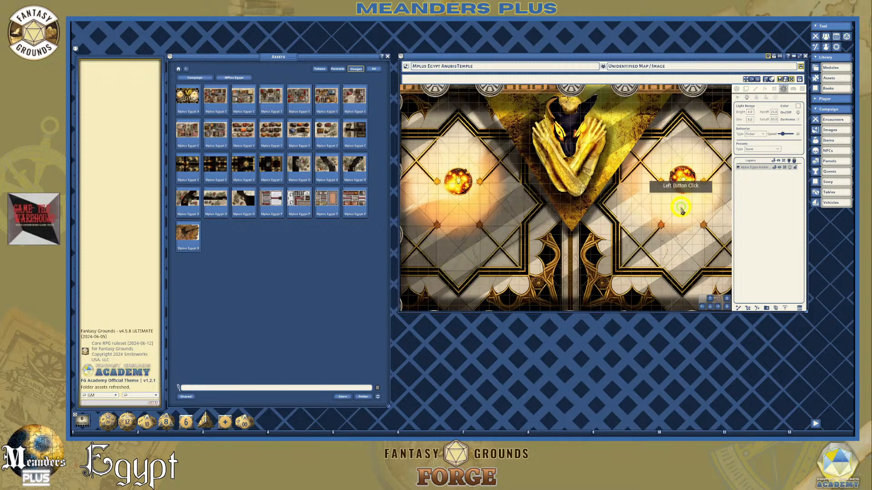
# Examine the whole temple map and the two fire braziers fitted with light sources.
pyautogui.scroll(-4, 681, 208)
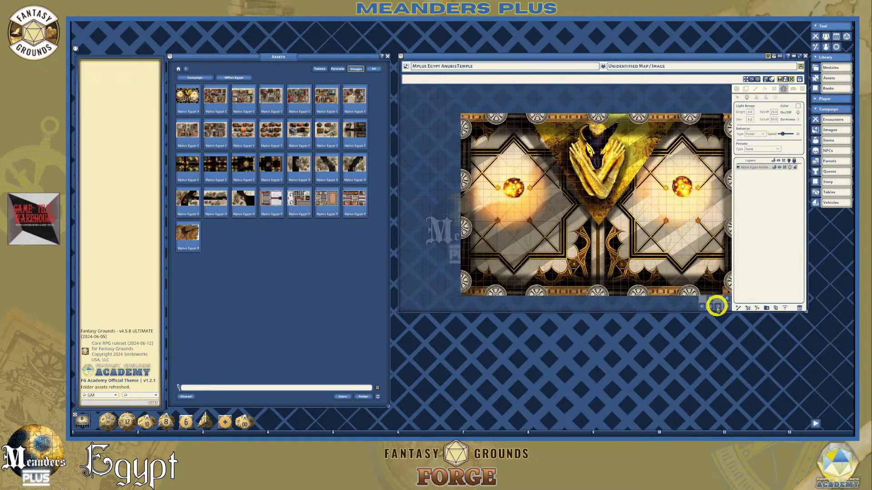
pyautogui.click(710, 307)
pyautogui.click(717, 306)
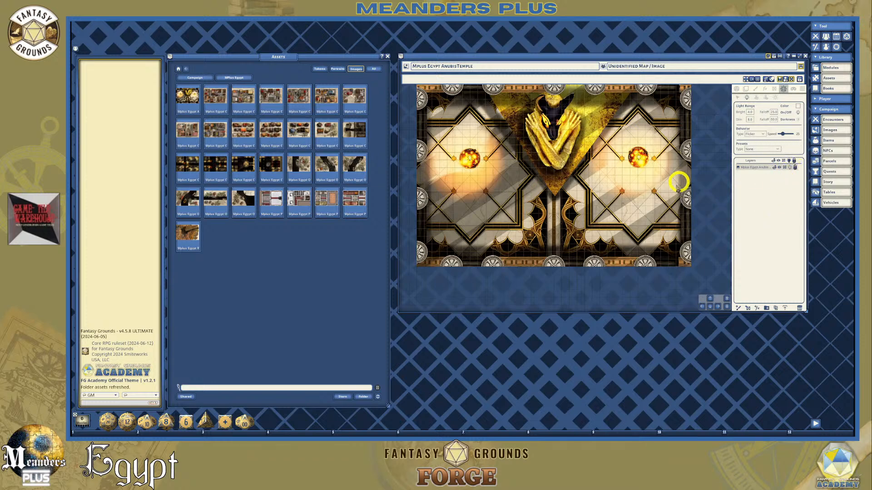
pyautogui.scroll(-1, 682, 180)
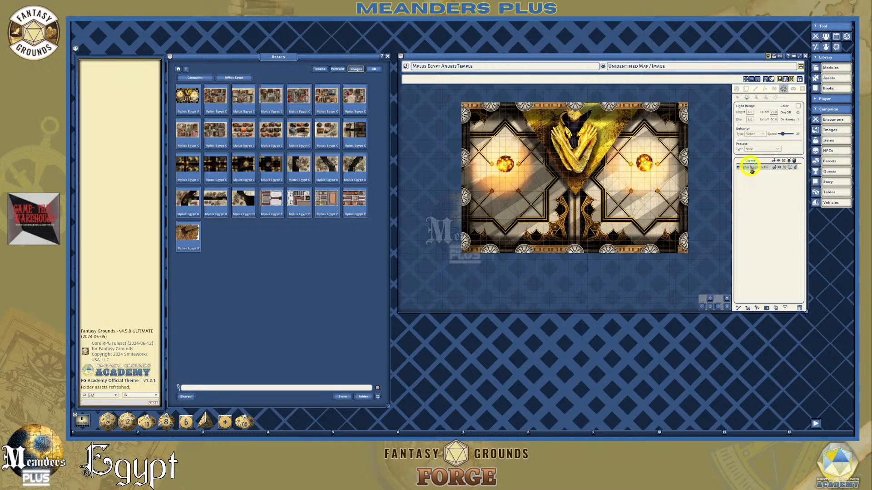
pyautogui.scroll(2, 614, 176)
pyautogui.scroll(-2, 641, 173)
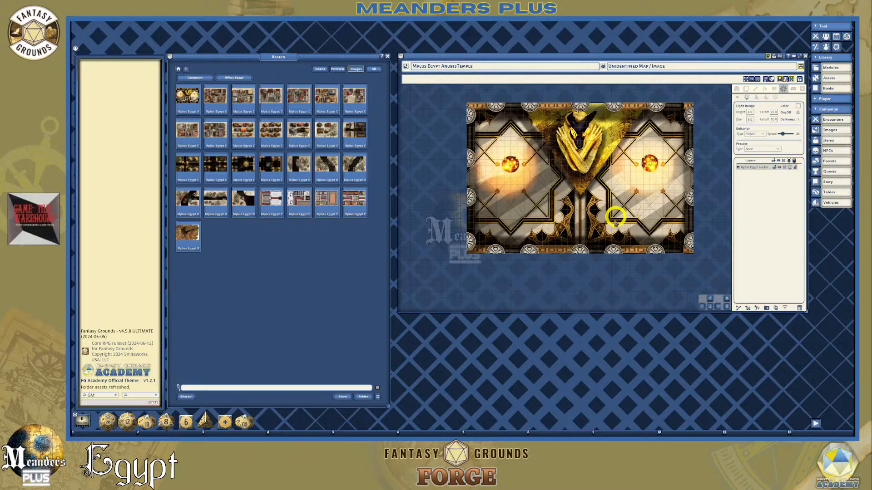
pyautogui.scroll(1, 536, 168)
pyautogui.scroll(1, 536, 168)
pyautogui.scroll(-1, 728, 175)
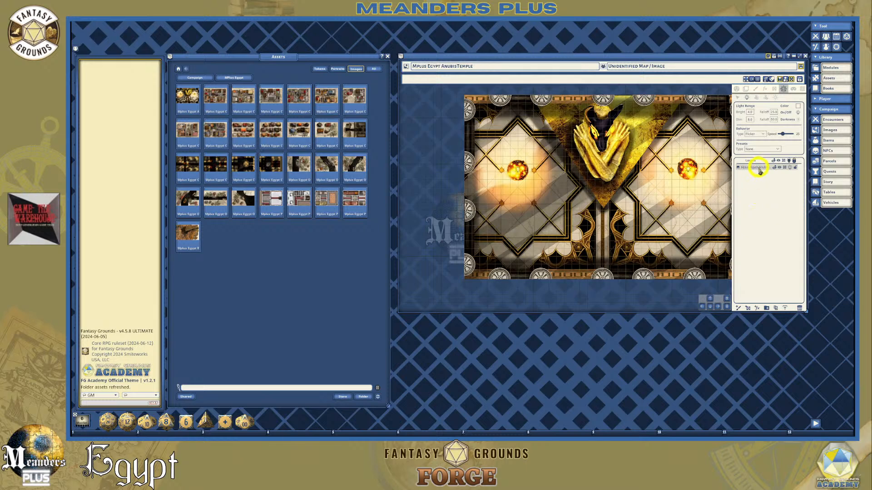
# Enable line of sight and lighting for the map and check the light cast around both fire braziers.
pyautogui.click(735, 88)
pyautogui.click(799, 134)
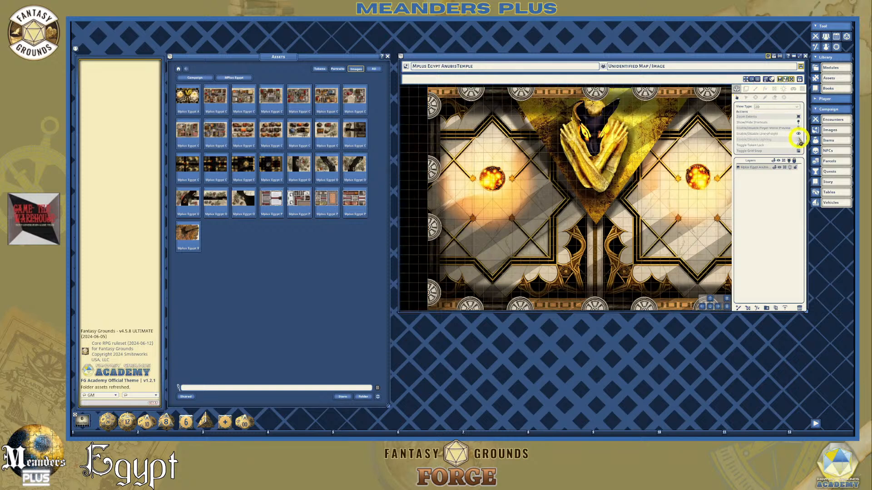
pyautogui.click(799, 140)
pyautogui.scroll(-2, 636, 204)
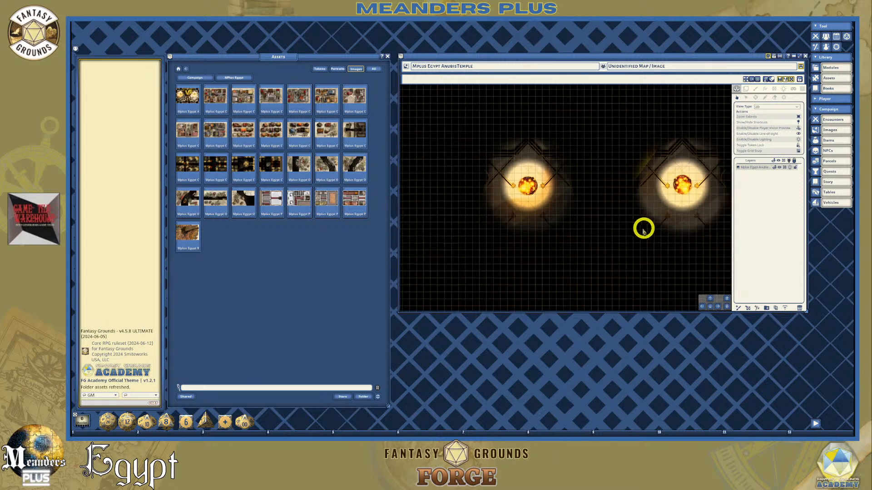
pyautogui.moveTo(717, 303); pyautogui.dragTo(523, 226)
pyautogui.scroll(1, 524, 226)
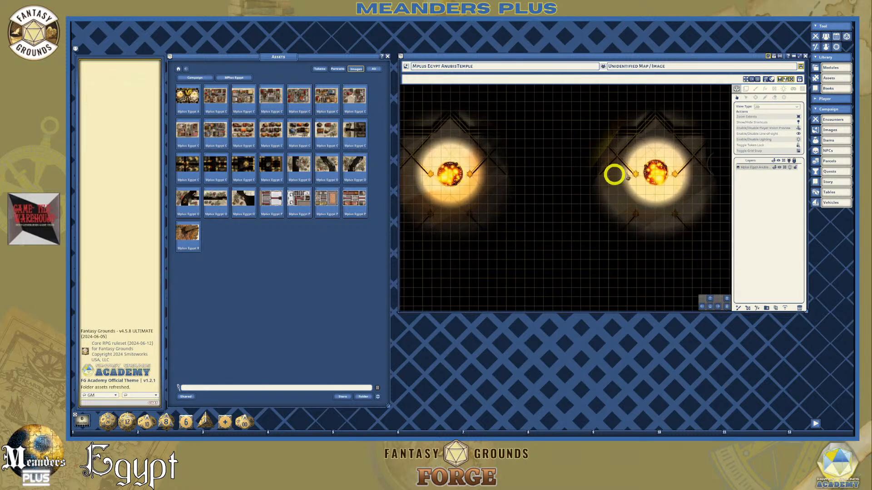
pyautogui.scroll(1, 448, 176)
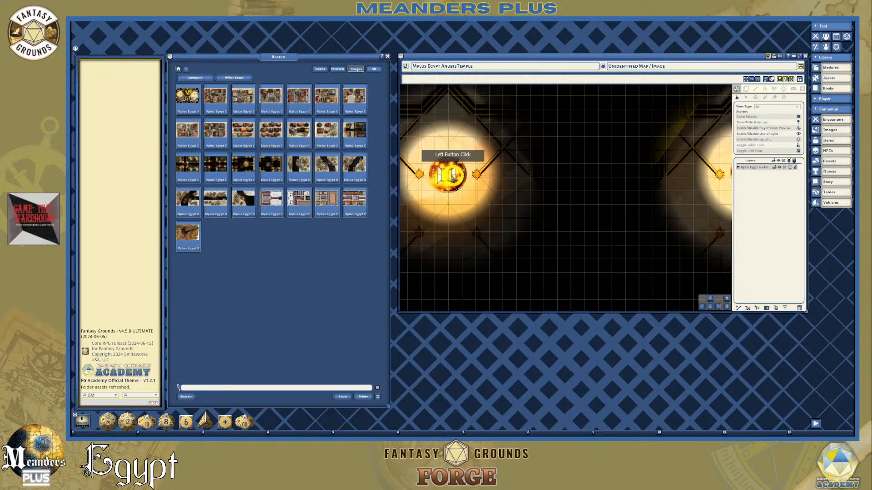
# Test the toggle on the left fire brazier and inspect the lit map, including the triangular area around the statue.
pyautogui.click(448, 174)
pyautogui.click(453, 179)
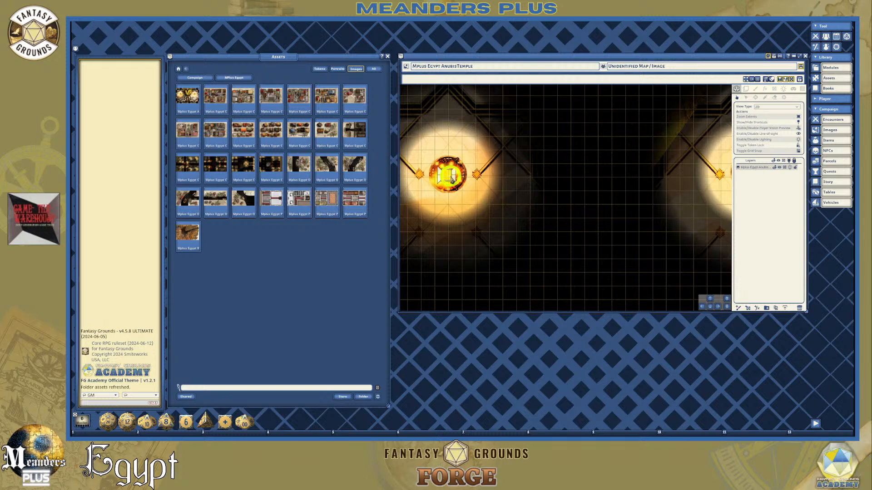
pyautogui.scroll(-2, 502, 194)
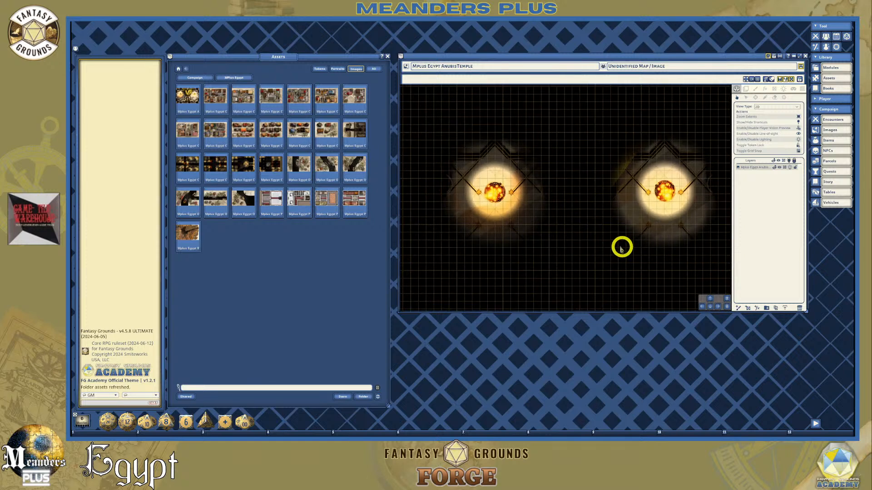
pyautogui.scroll(2, 575, 214)
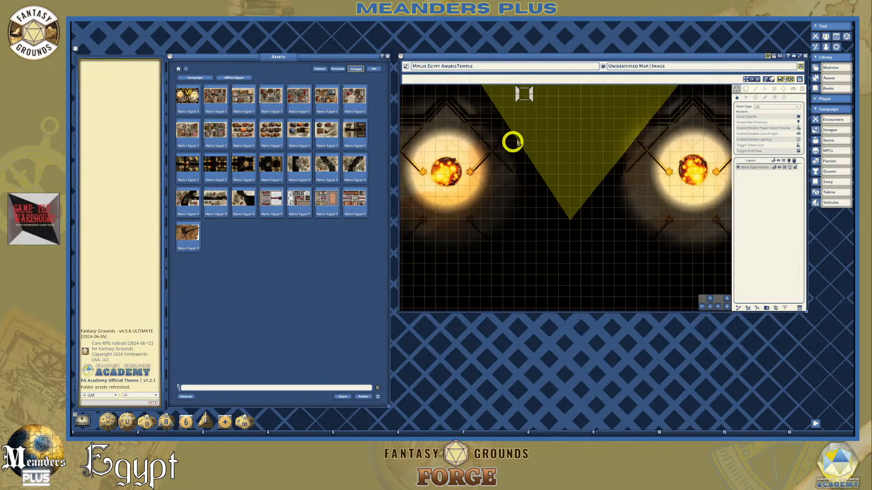
pyautogui.scroll(-2, 540, 120)
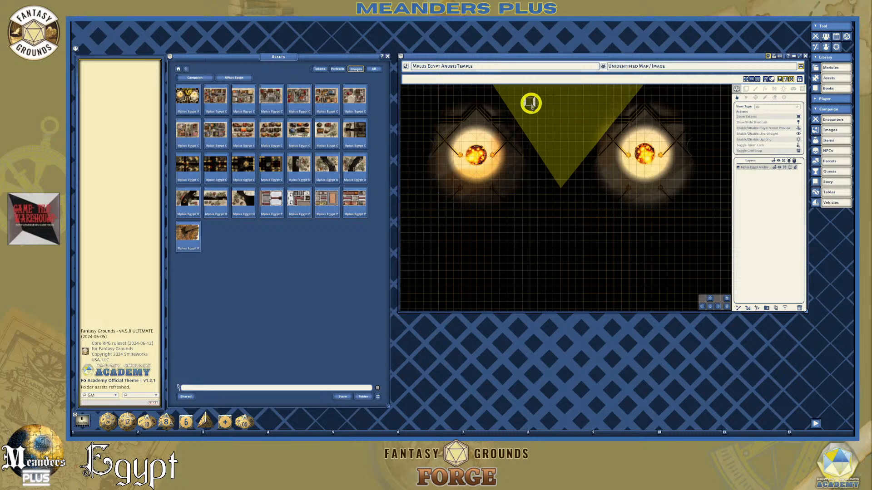
pyautogui.scroll(-3, 594, 171)
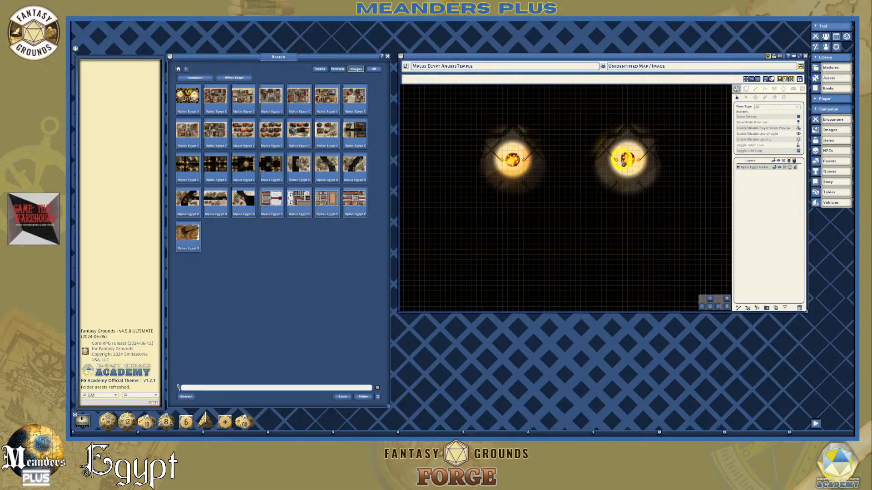
pyautogui.scroll(-1, 686, 224)
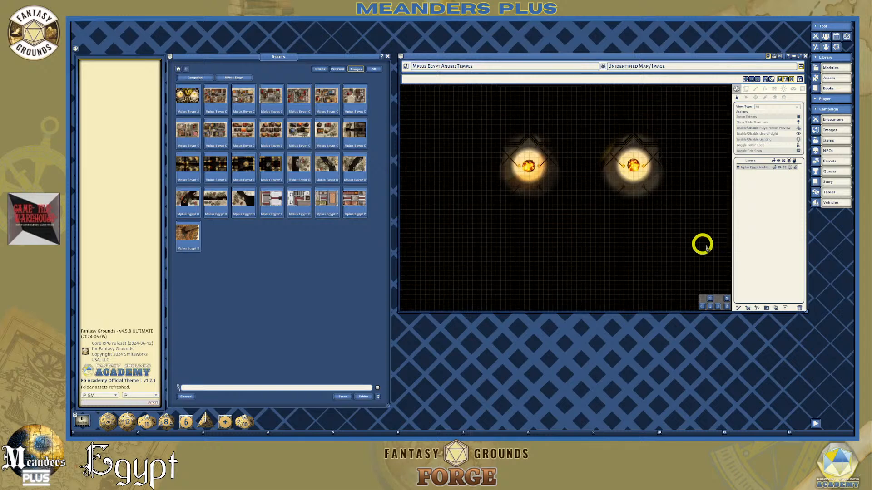
# Disable the map's lighting and test the toggleable occluders along the left, bottom and top walls.
pyautogui.click(798, 140)
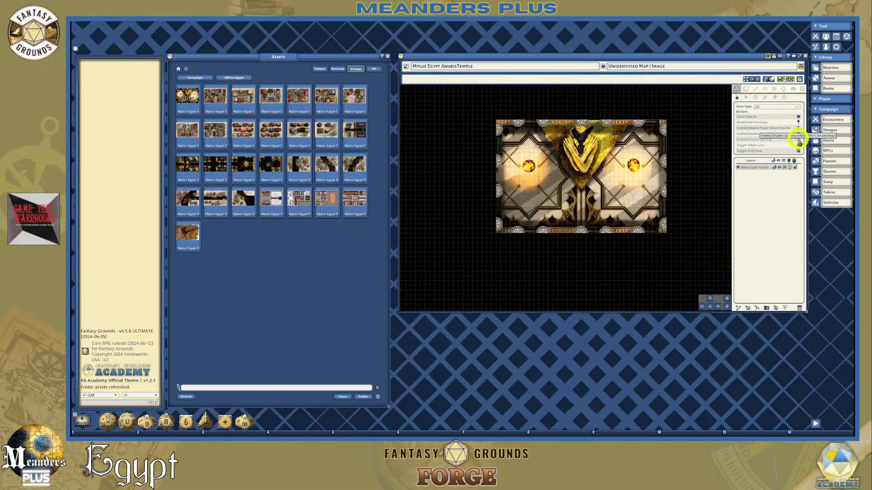
pyautogui.scroll(3, 486, 195)
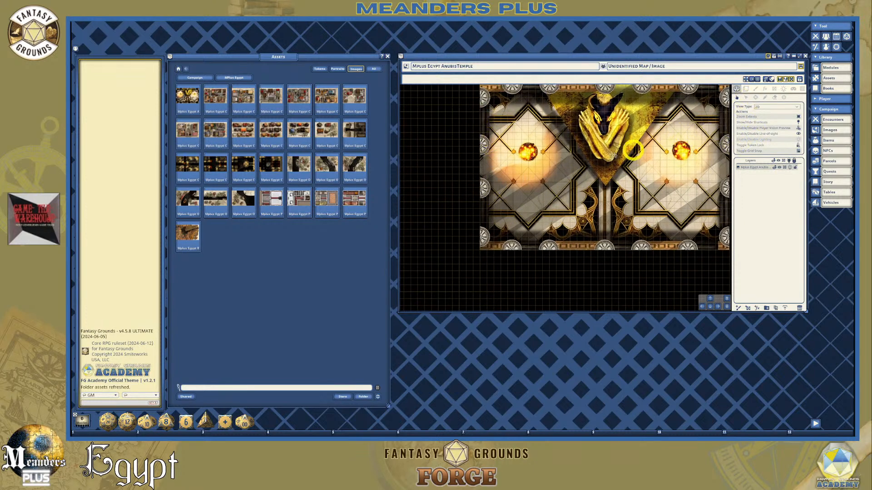
pyautogui.click(485, 165)
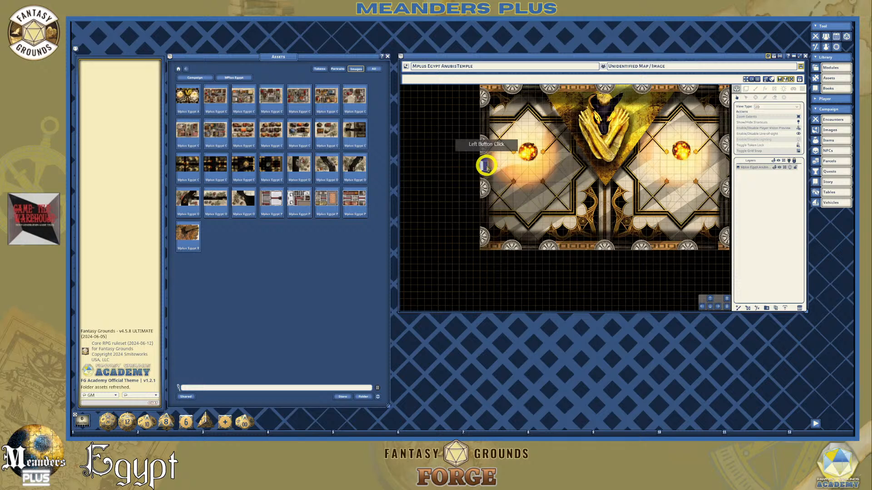
pyautogui.click(485, 213)
pyautogui.click(525, 250)
pyautogui.click(532, 248)
pyautogui.click(537, 213)
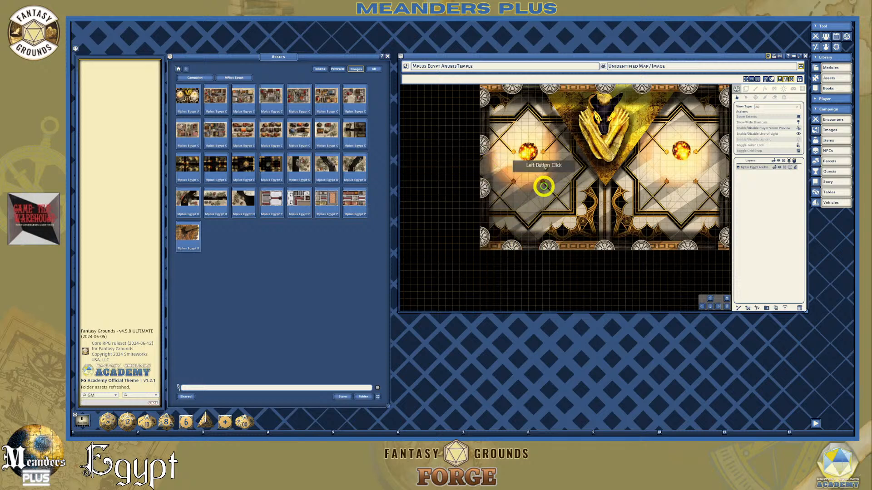
pyautogui.click(530, 88)
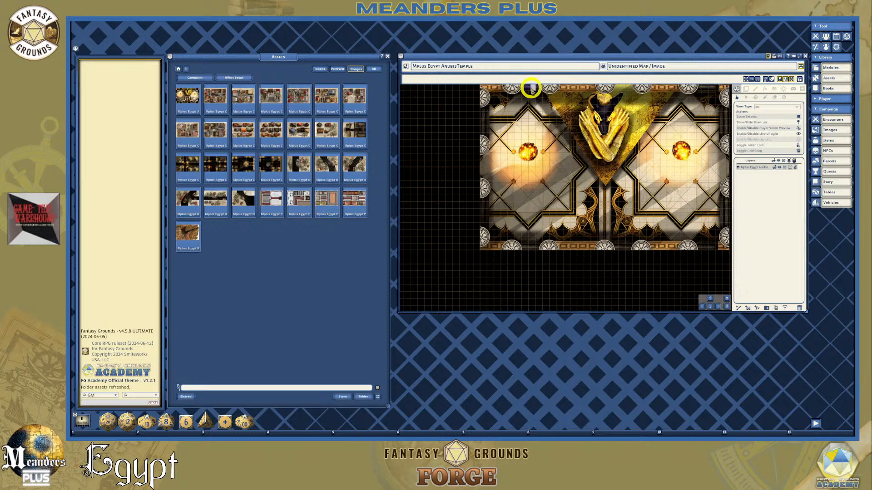
# Export the map layer's metadata as the XML file Mplus Egypt AnubisTemple in the MPlus Egypt images folder.
pyautogui.scroll(-3, 570, 181)
pyautogui.click(716, 307)
pyautogui.scroll(2, 561, 206)
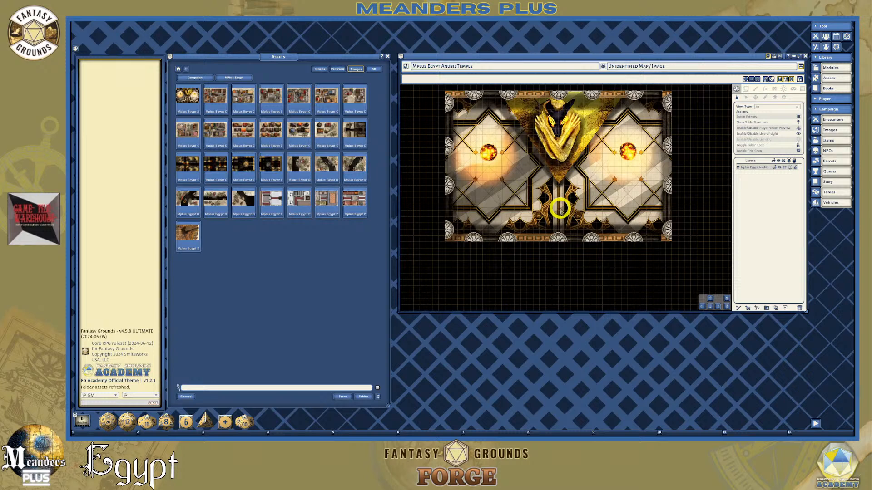
pyautogui.rightClick(750, 168)
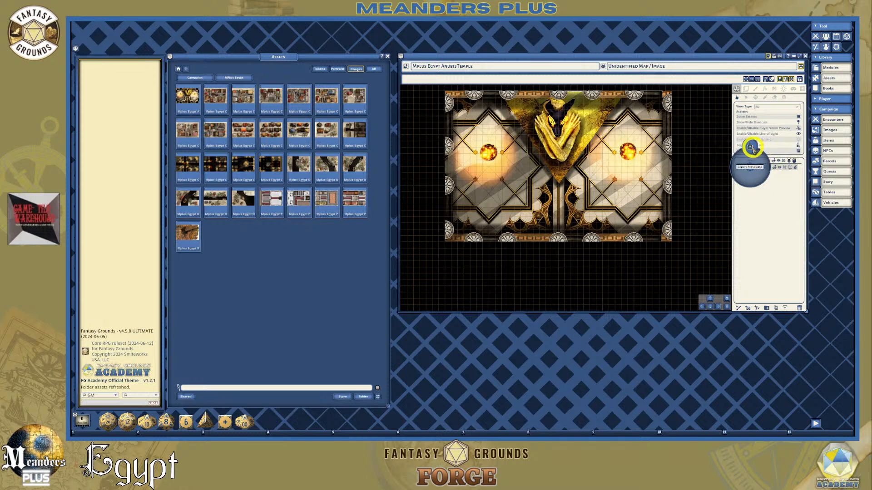
pyautogui.click(750, 148)
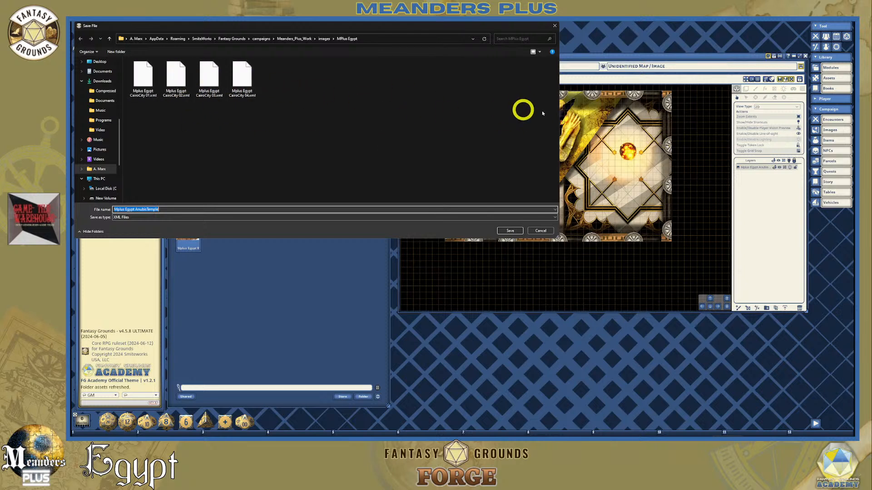
pyautogui.click(510, 231)
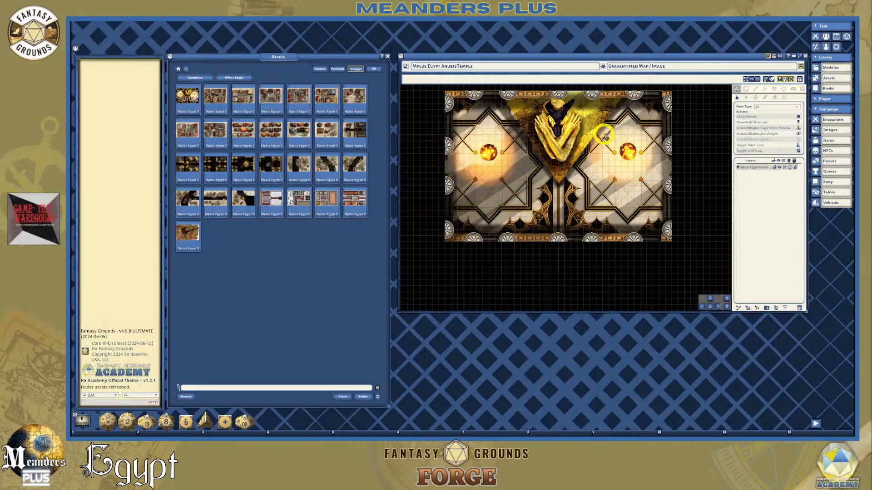
# Preview the ruined temple image, the last asset in the MPlus Egypt images folder.
pyautogui.scroll(1, 605, 150)
pyautogui.scroll(1, 525, 157)
pyautogui.scroll(-1, 609, 164)
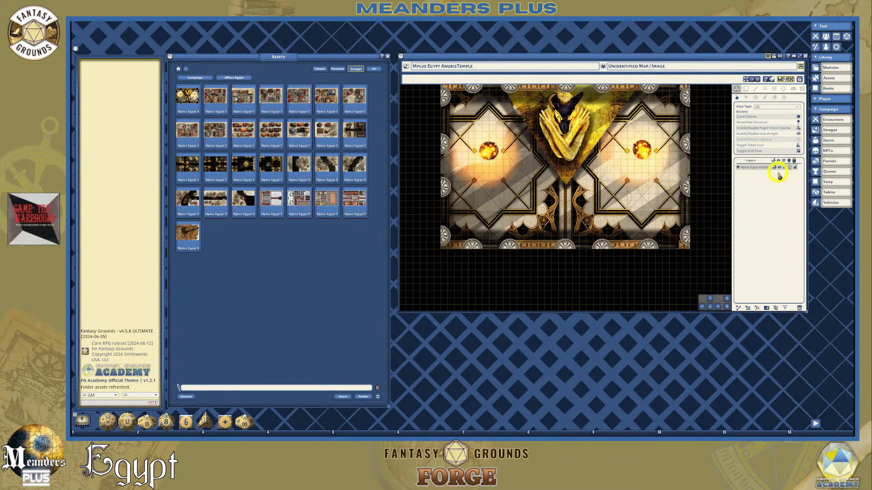
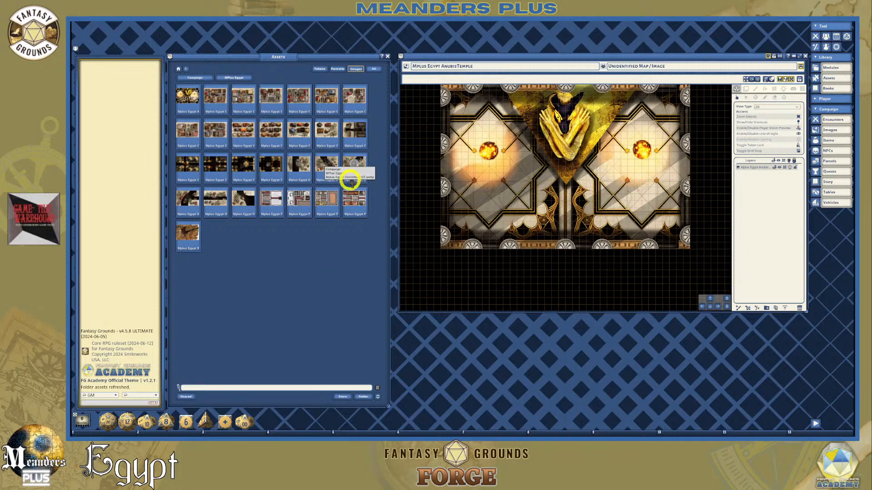
pyautogui.click(187, 232)
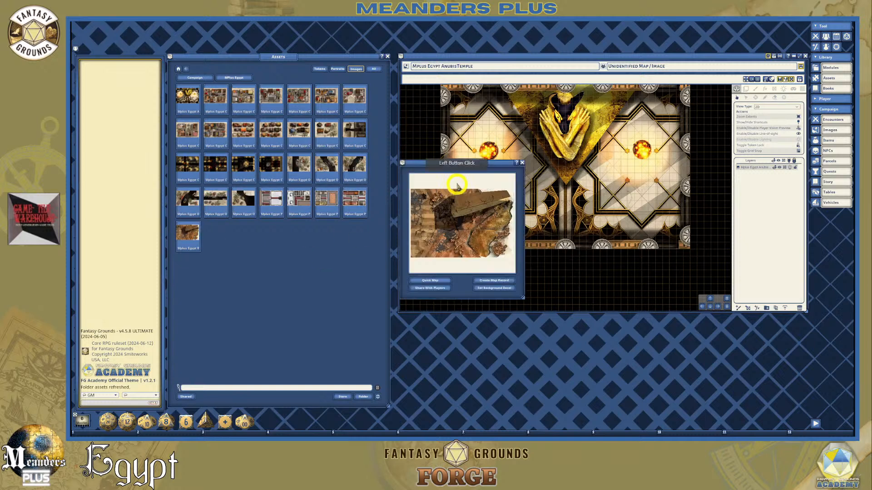
pyautogui.click(522, 165)
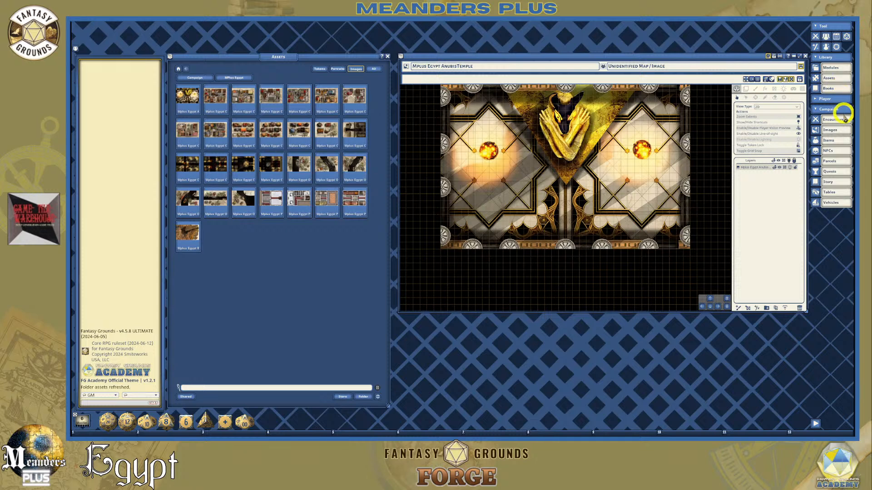
# Open the Mplus Egypt RuinedTemple 01 map record and enlarge its window to cover the Anubis Temple map.
pyautogui.click(834, 129)
pyautogui.click(416, 93)
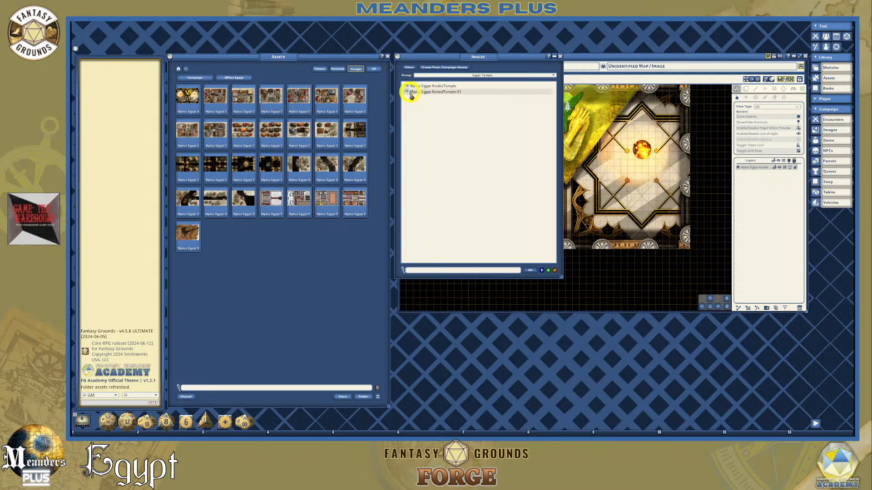
pyautogui.click(406, 92)
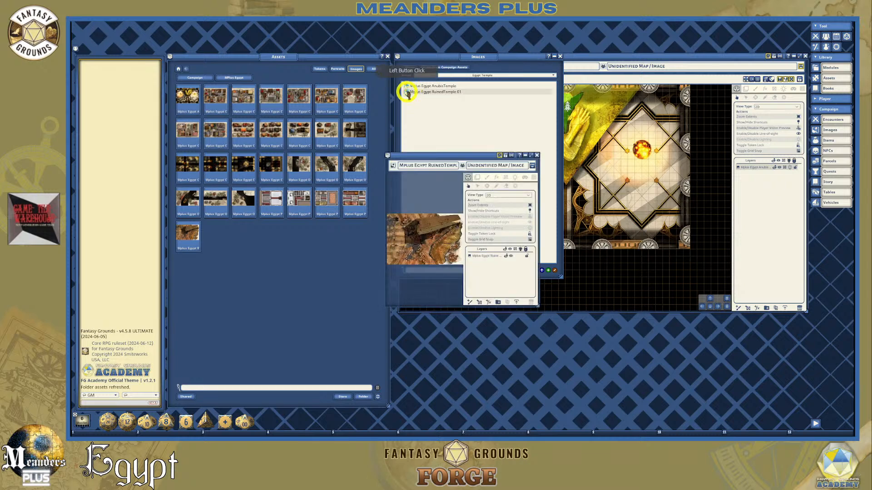
pyautogui.click(560, 56)
pyautogui.click(560, 57)
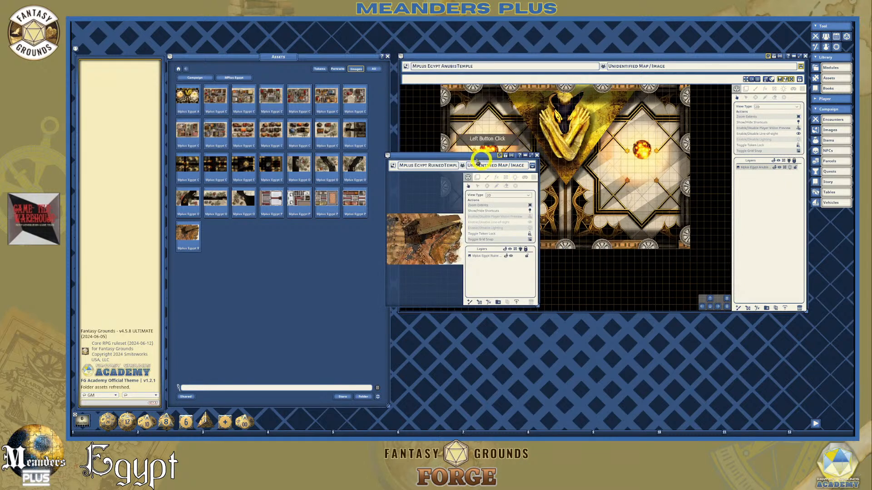
pyautogui.moveTo(444, 150); pyautogui.dragTo(452, 54)
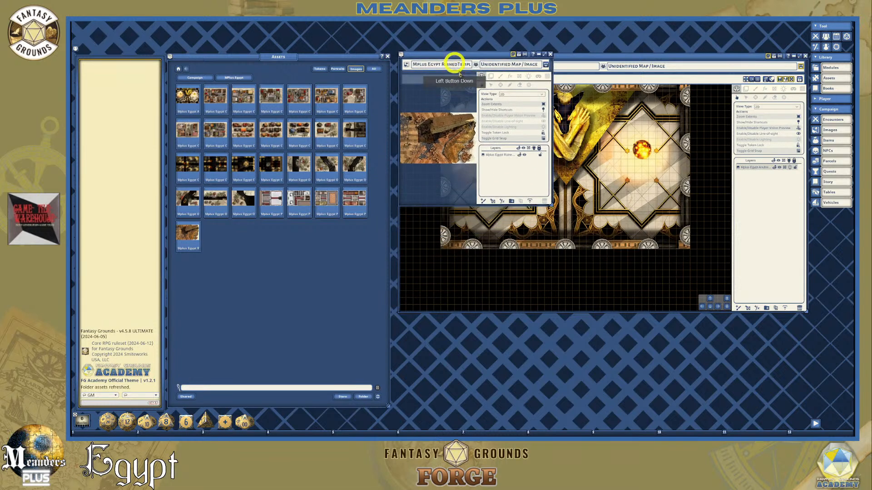
pyautogui.moveTo(551, 204); pyautogui.dragTo(806, 313)
pyautogui.scroll(5, 566, 189)
pyautogui.scroll(-2, 531, 201)
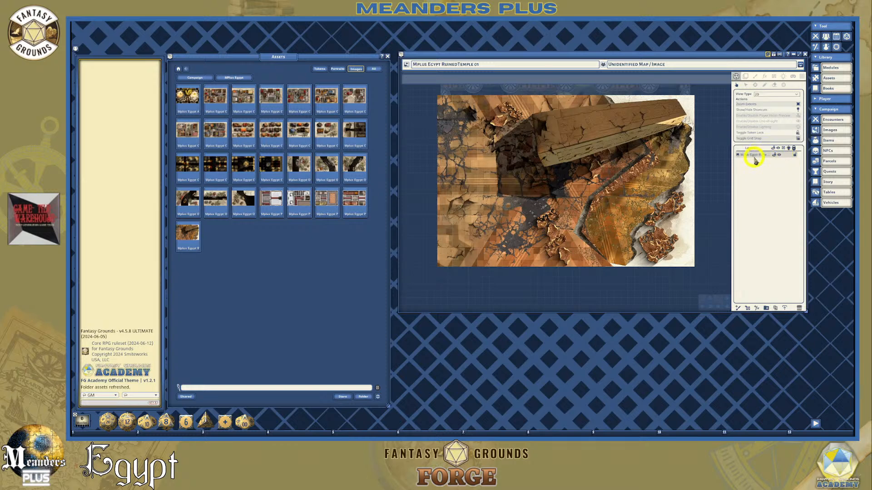
# Add a square grid to the RuinedTemple 01 map.
pyautogui.click(802, 76)
pyautogui.click(781, 104)
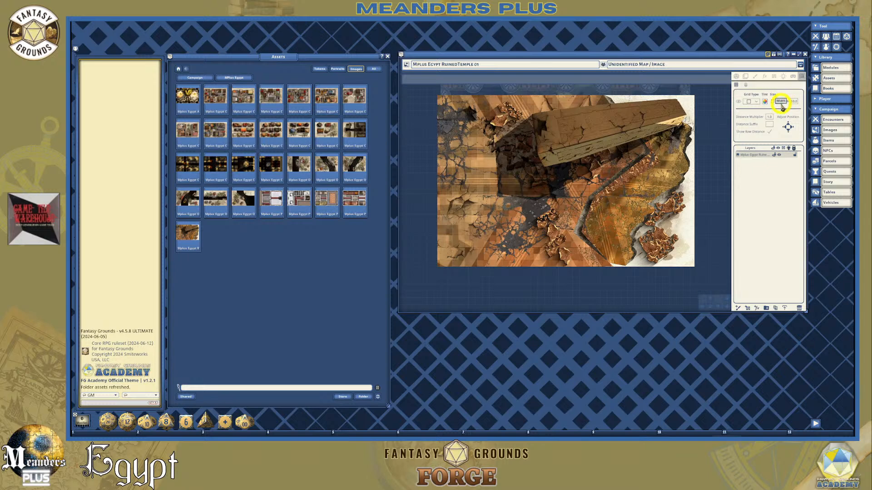
pyautogui.click(793, 102)
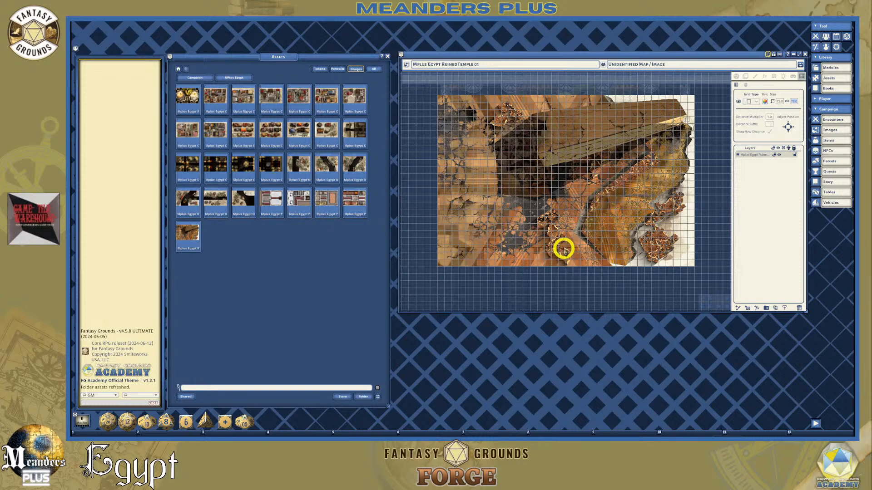
# Tint the grid light orange-brown by sampling a colour from the map artwork.
pyautogui.click(766, 102)
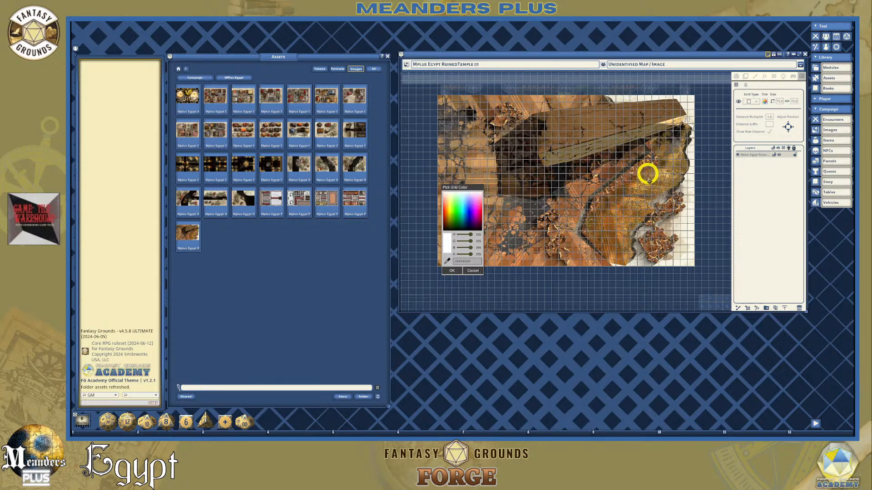
pyautogui.scroll(1, 488, 239)
pyautogui.click(448, 262)
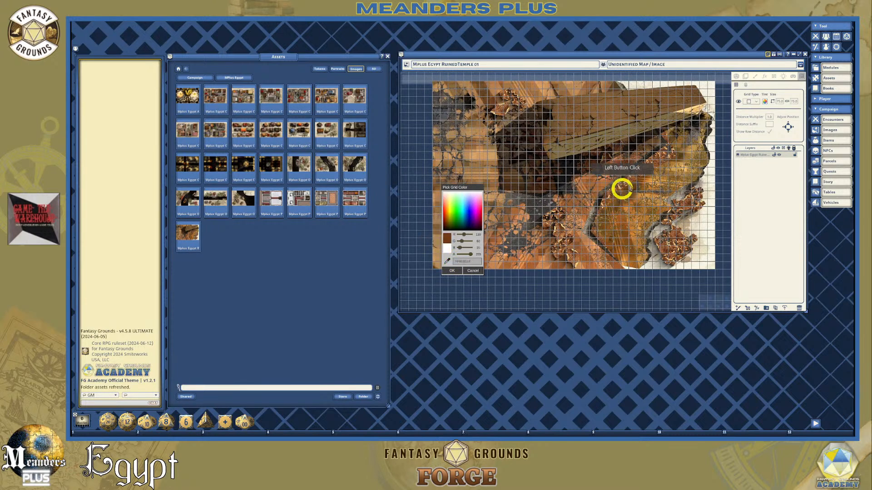
pyautogui.click(626, 182)
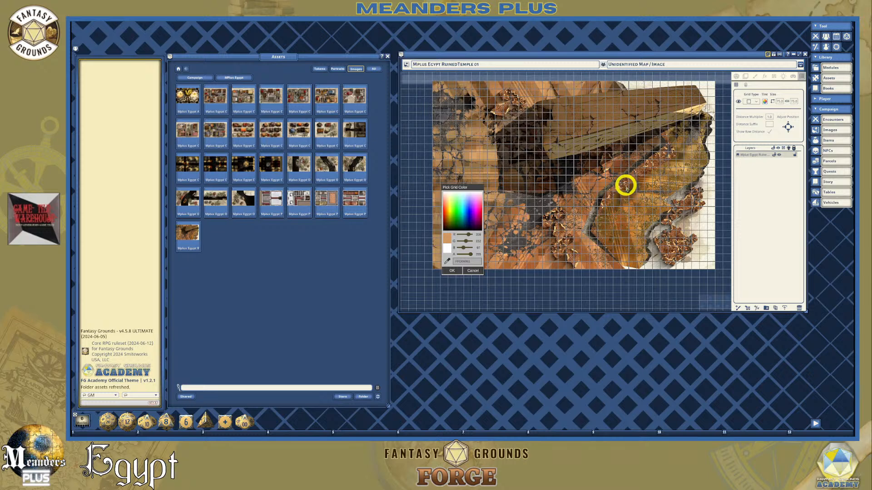
pyautogui.click(452, 271)
pyautogui.scroll(2, 470, 244)
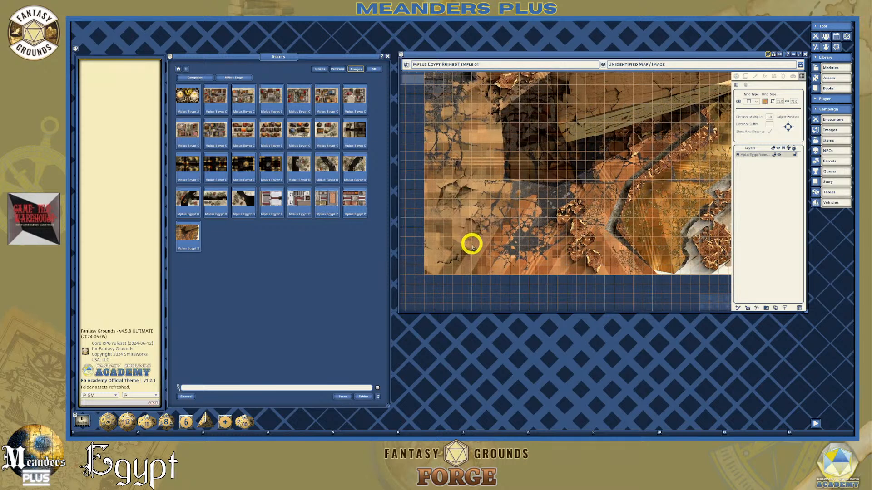
pyautogui.scroll(-1, 471, 245)
pyautogui.scroll(2, 471, 245)
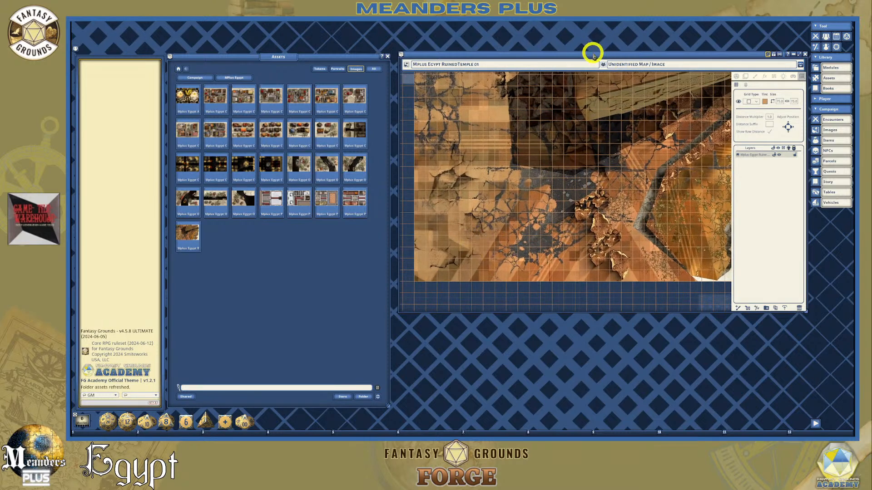
# Shift the map window slightly down and make the grid colour more transparent.
pyautogui.moveTo(594, 55)
pyautogui.mouseDown()
pyautogui.moveTo(615, 120)
pyautogui.moveTo(584, 72)
pyautogui.moveTo(586, 60)
pyautogui.mouseUp()
pyautogui.click(804, 53)
pyautogui.click(616, 118)
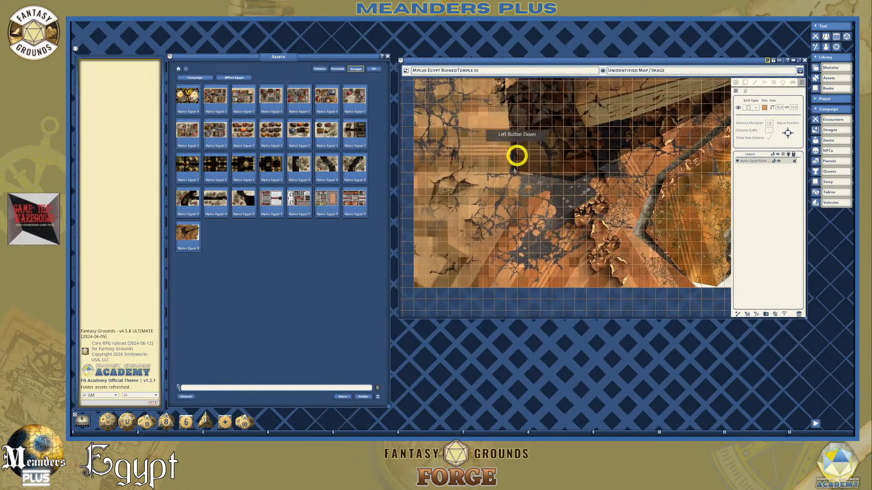
pyautogui.scroll(-1, 522, 204)
pyautogui.scroll(-1, 636, 202)
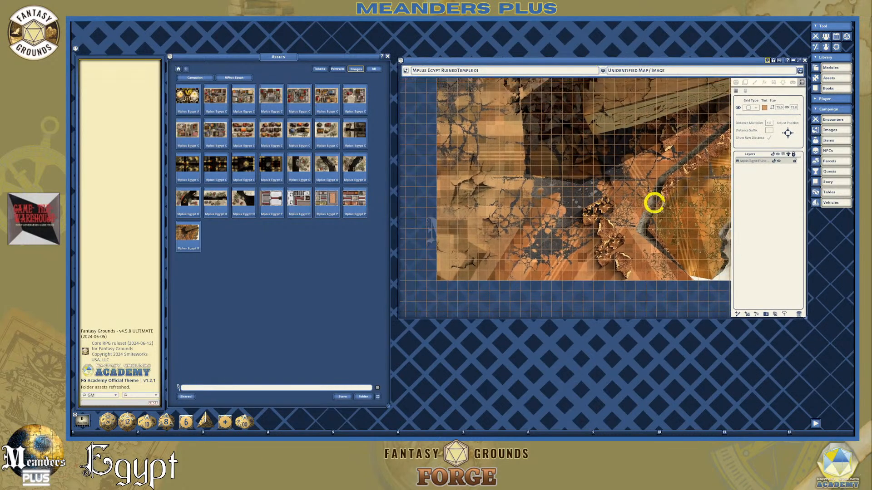
pyautogui.click(764, 107)
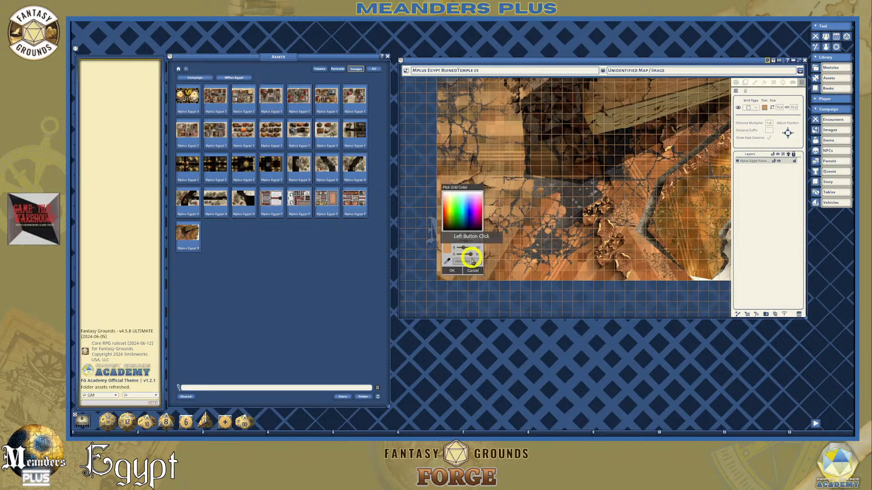
pyautogui.moveTo(470, 256); pyautogui.dragTo(467, 256)
pyautogui.click(452, 270)
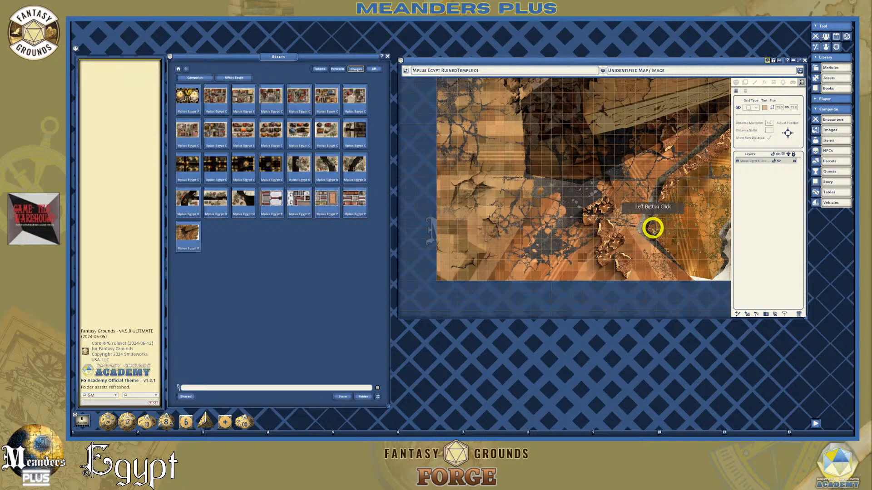
pyautogui.click(719, 286)
pyautogui.scroll(-2, 703, 181)
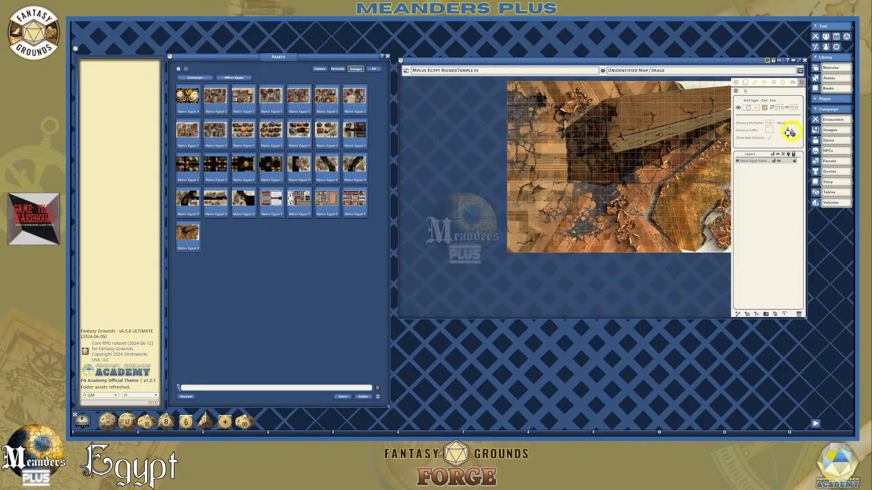
# Show the map window's extra toolbar and its navigation controls.
pyautogui.click(801, 71)
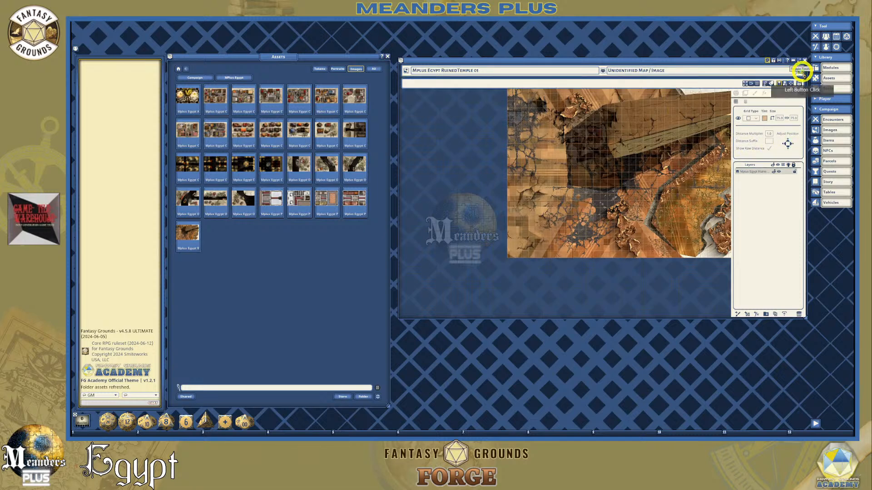
pyautogui.click(792, 86)
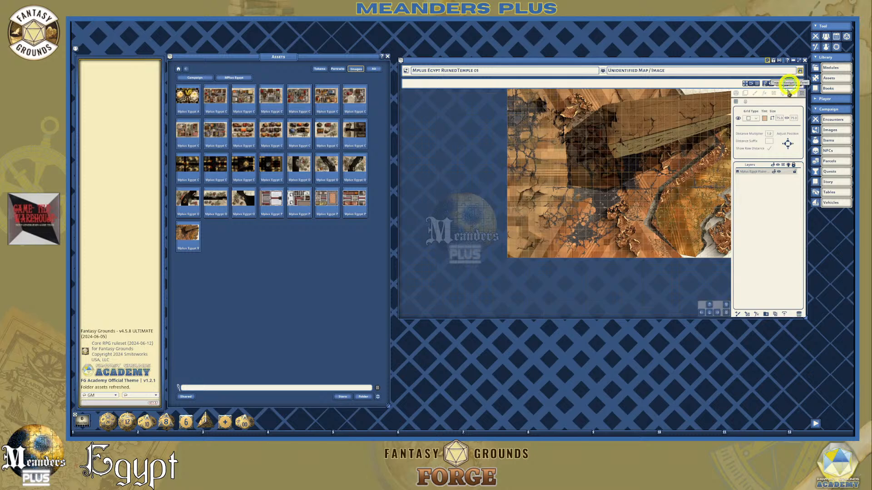
pyautogui.click(716, 313)
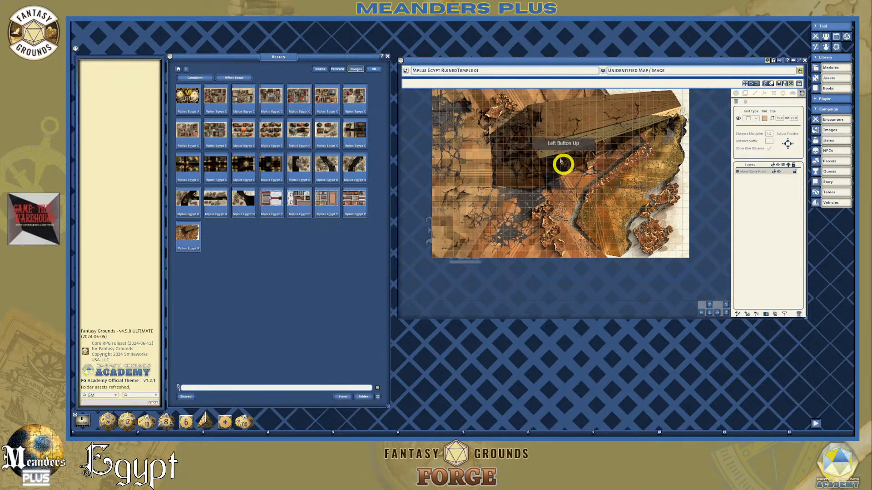
pyautogui.moveTo(566, 175); pyautogui.dragTo(555, 145)
pyautogui.click(710, 306)
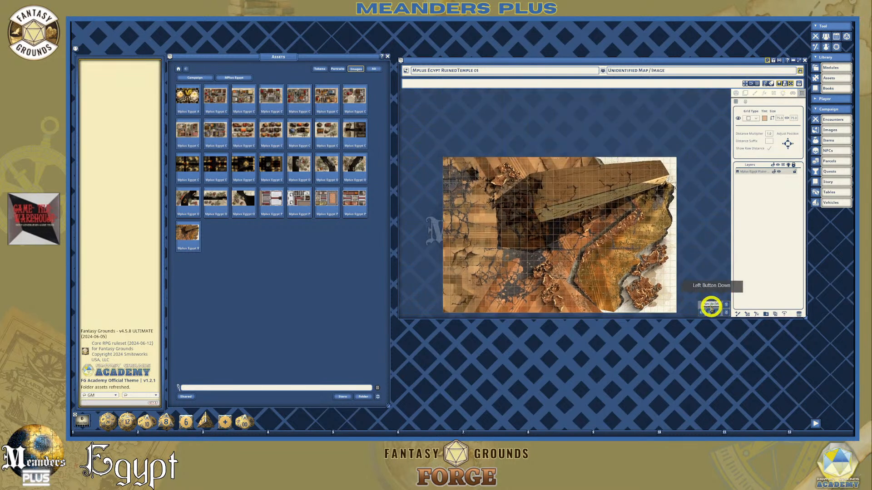
pyautogui.scroll(2, 593, 224)
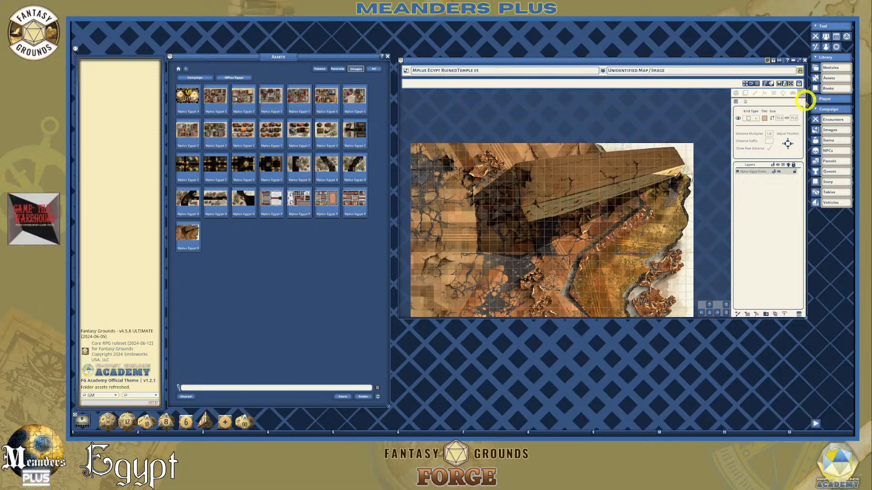
# Draw a closed four-point terrain line-of-sight occluder around the top face of the fallen stone pillar.
pyautogui.click(773, 94)
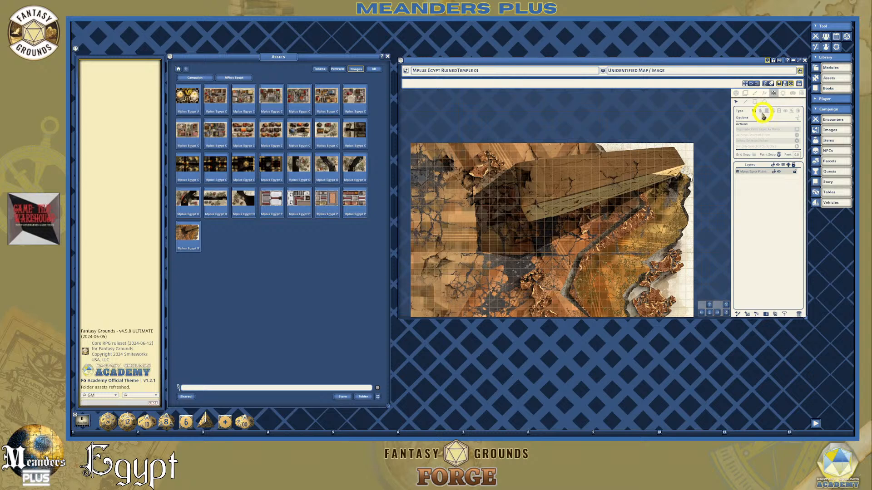
pyautogui.click(746, 103)
pyautogui.click(515, 165)
pyautogui.click(673, 149)
pyautogui.click(682, 163)
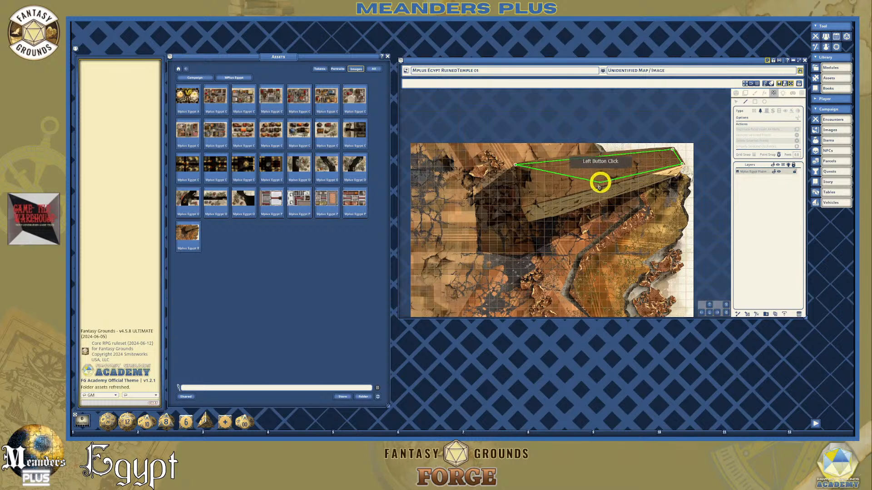
pyautogui.doubleClick(523, 206)
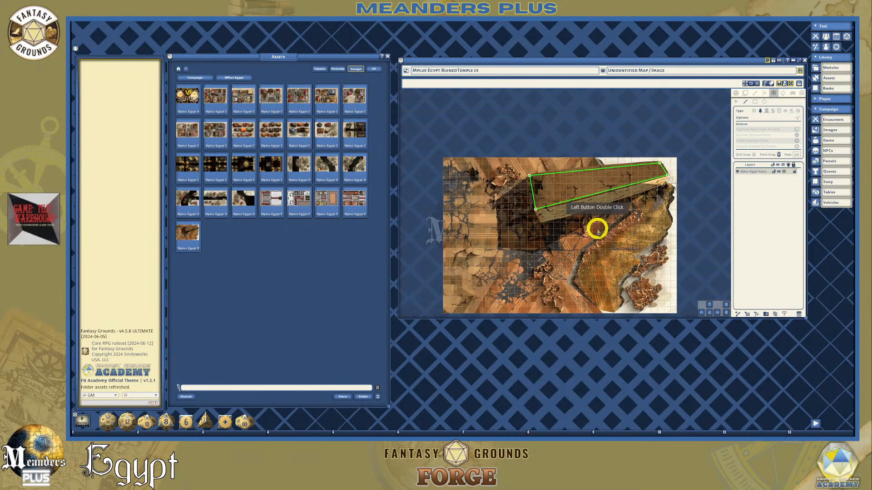
pyautogui.scroll(3, 596, 228)
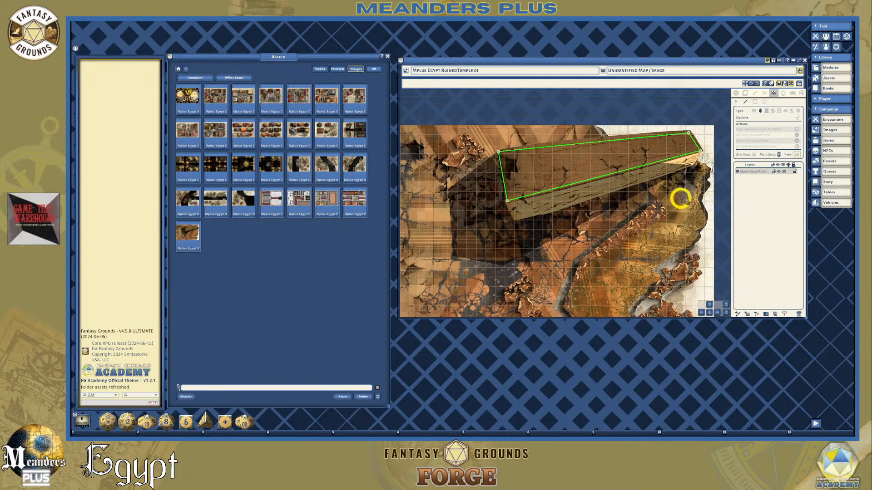
pyautogui.scroll(1, 642, 200)
pyautogui.scroll(-1, 613, 207)
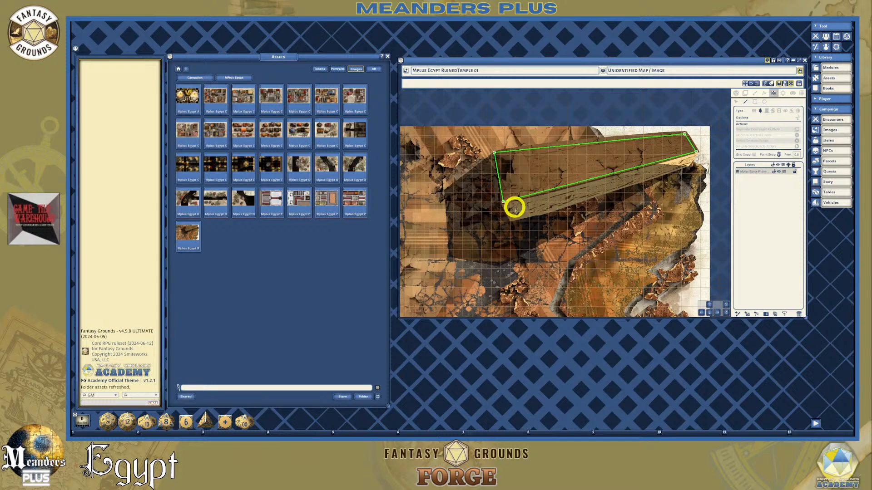
pyautogui.scroll(-1, 482, 169)
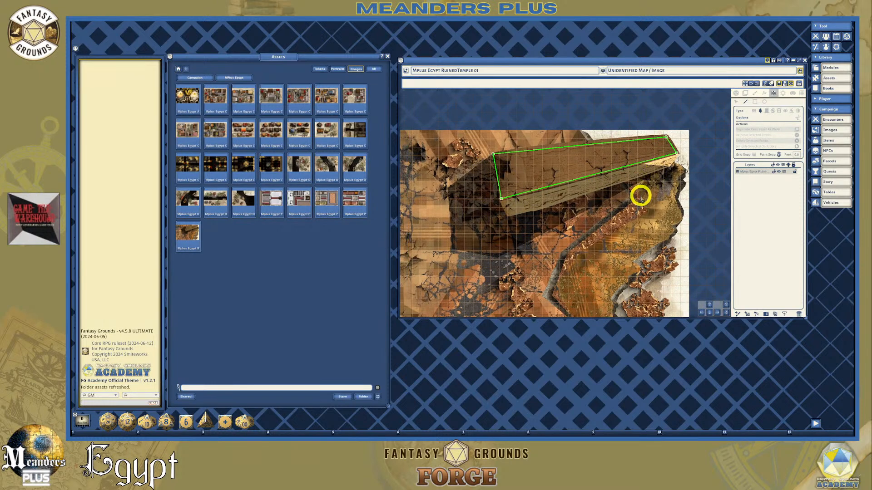
pyautogui.scroll(-1, 612, 197)
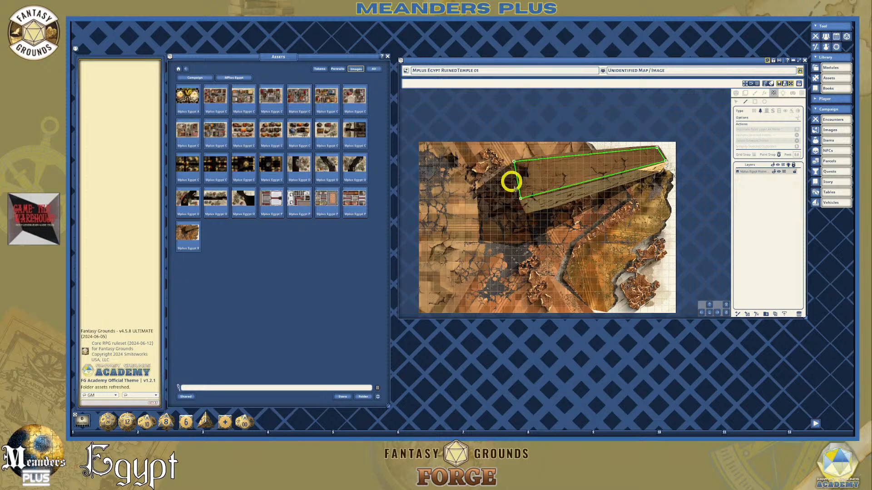
# Set the map's ambient lighting to the Sunlight preset.
pyautogui.click(783, 96)
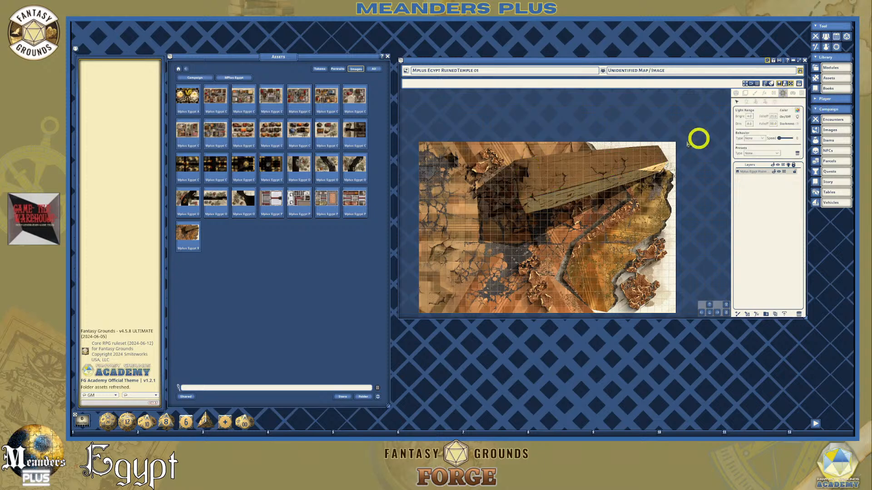
pyautogui.click(775, 102)
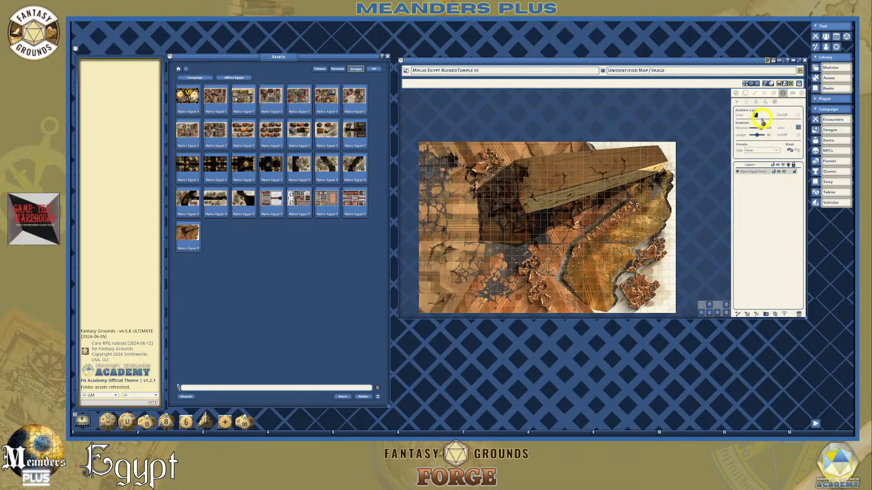
pyautogui.click(773, 151)
pyautogui.click(763, 168)
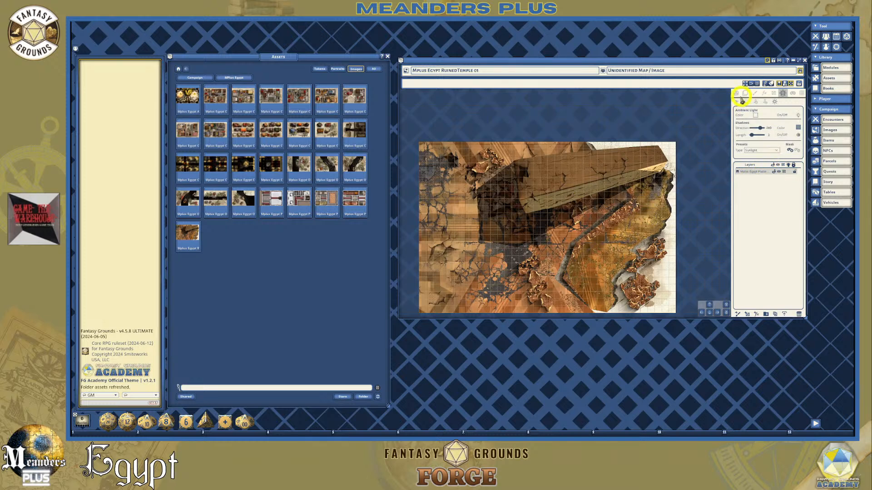
# Enable the player vision preview and check the terrain occluder on the fallen stone pillar.
pyautogui.click(736, 93)
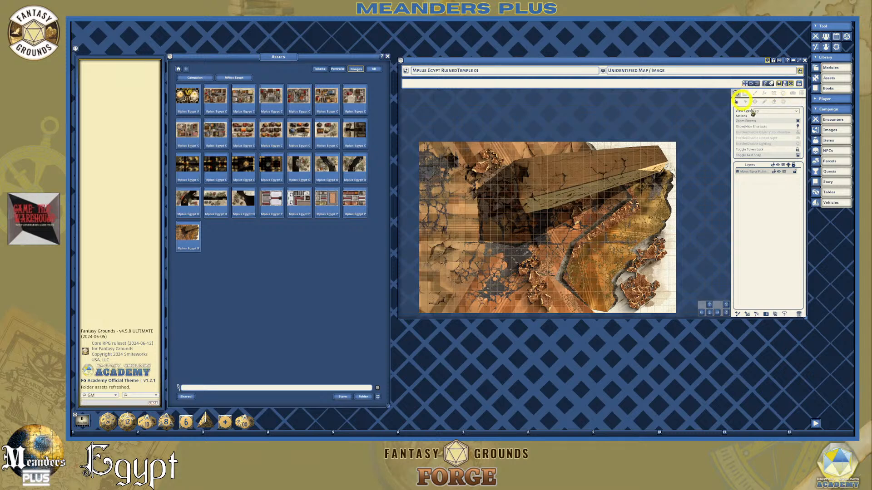
pyautogui.click(798, 132)
pyautogui.click(648, 216)
pyautogui.scroll(2, 613, 222)
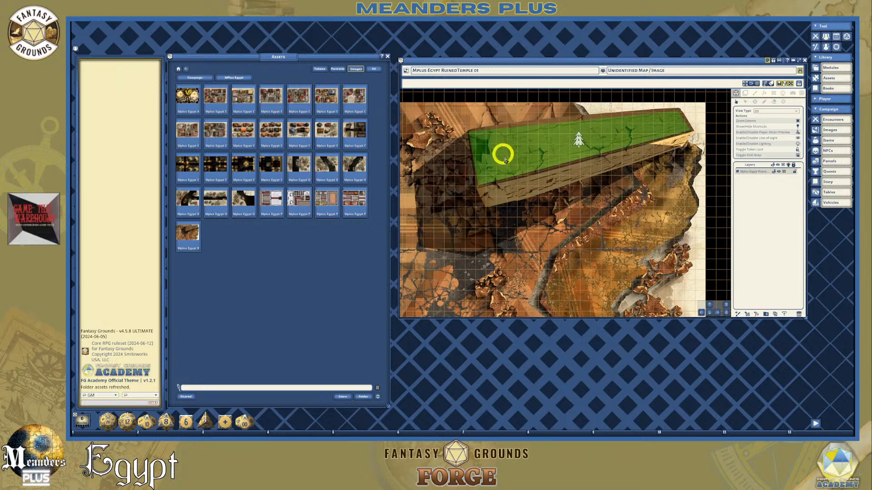
pyautogui.scroll(-1, 504, 152)
pyautogui.scroll(-1, 458, 232)
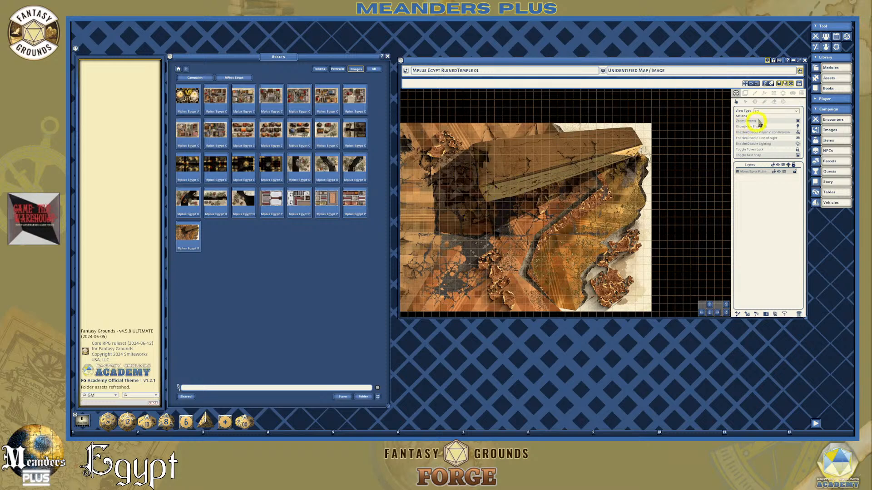
# Adjust the direction of the ambient light's shadows and lengthen them so the fallen pillar casts a shadow along its lower side.
pyautogui.click(784, 95)
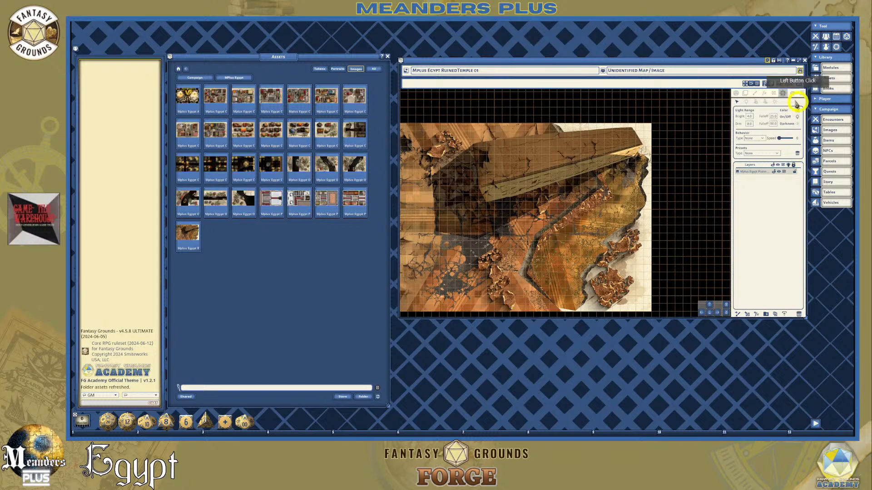
pyautogui.click(747, 101)
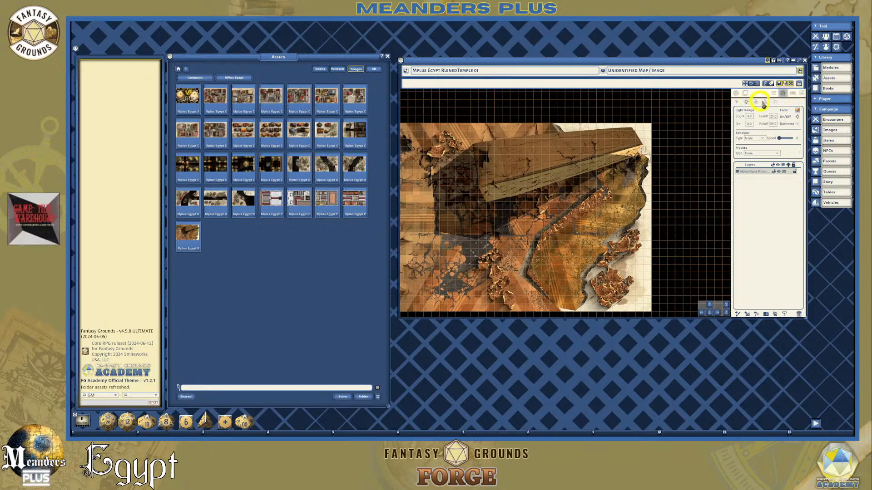
pyautogui.click(777, 103)
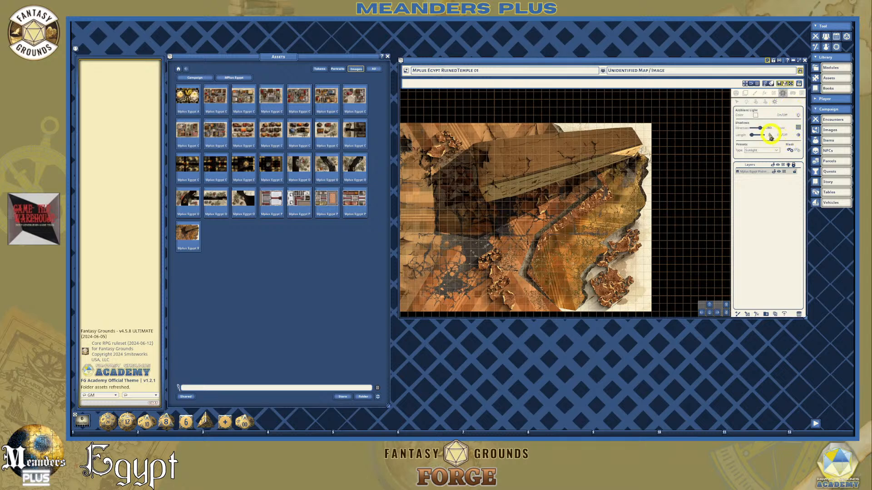
pyautogui.moveTo(761, 129)
pyautogui.mouseDown()
pyautogui.moveTo(780, 130)
pyautogui.moveTo(755, 141)
pyautogui.moveTo(768, 133)
pyautogui.moveTo(759, 129)
pyautogui.mouseUp()
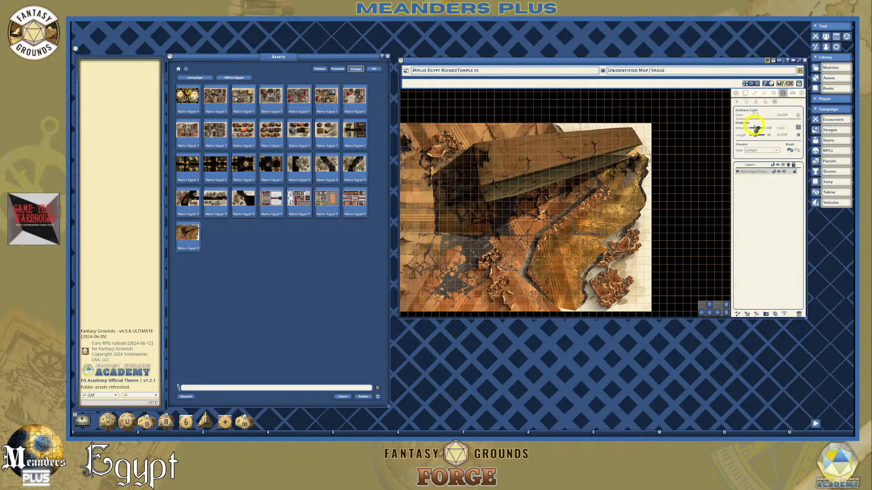
pyautogui.click(756, 136)
pyautogui.moveTo(756, 136); pyautogui.dragTo(756, 135)
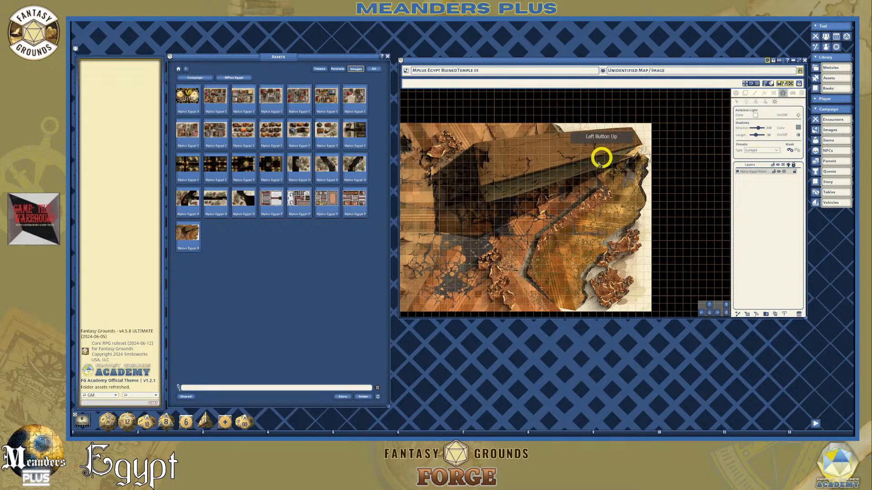
# Export the map layer's data to an XML file named Mplus Egypt RuinedTemple 01 in the MPlus Egypt images folder.
pyautogui.scroll(-1, 463, 218)
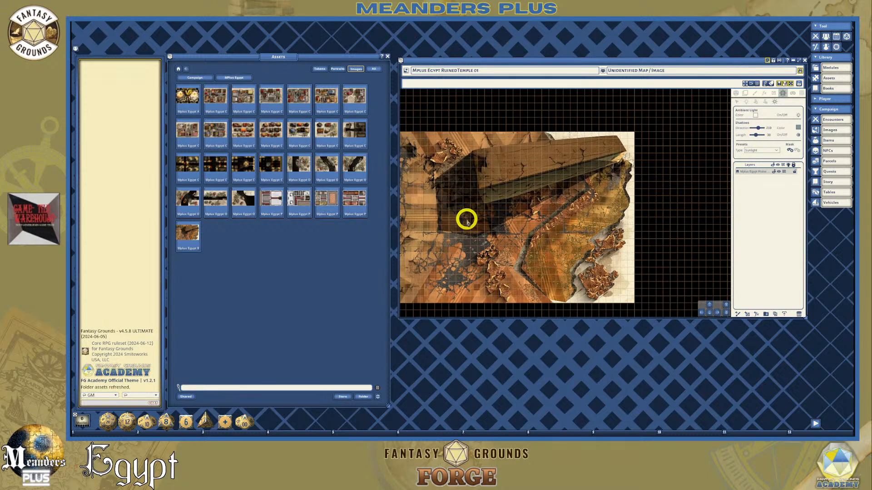
pyautogui.scroll(-2, 467, 219)
pyautogui.scroll(3, 484, 212)
pyautogui.scroll(-3, 485, 214)
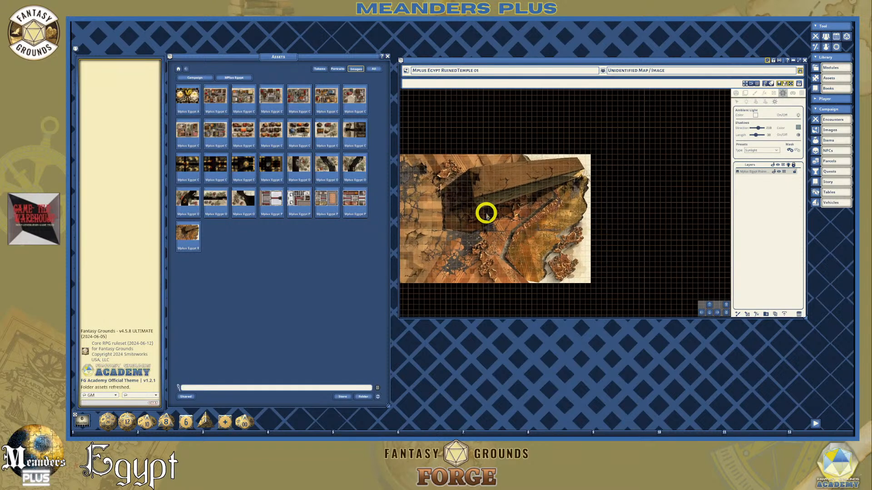
pyautogui.rightClick(760, 173)
pyautogui.click(761, 151)
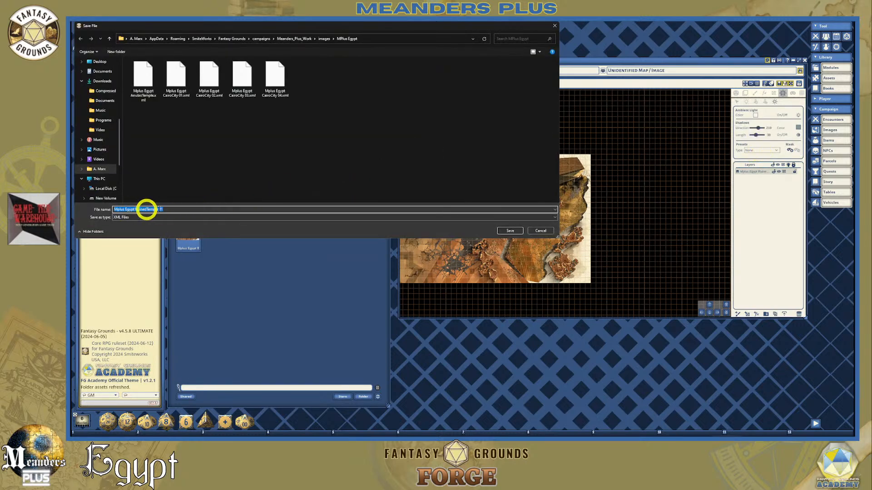
pyautogui.click(511, 231)
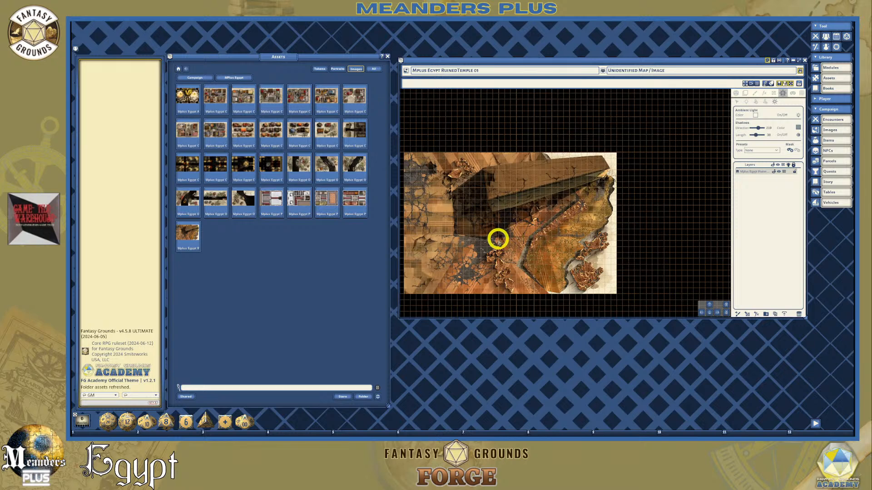
# Examine the pillar's shadow, rubble piles and cracked floor edges across the ruined temple map.
pyautogui.scroll(5, 462, 181)
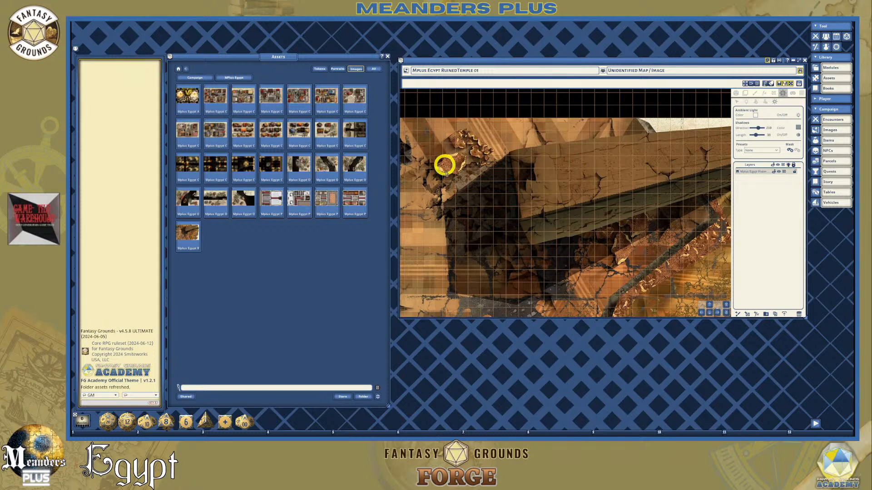
pyautogui.scroll(2, 444, 162)
pyautogui.scroll(-10, 473, 197)
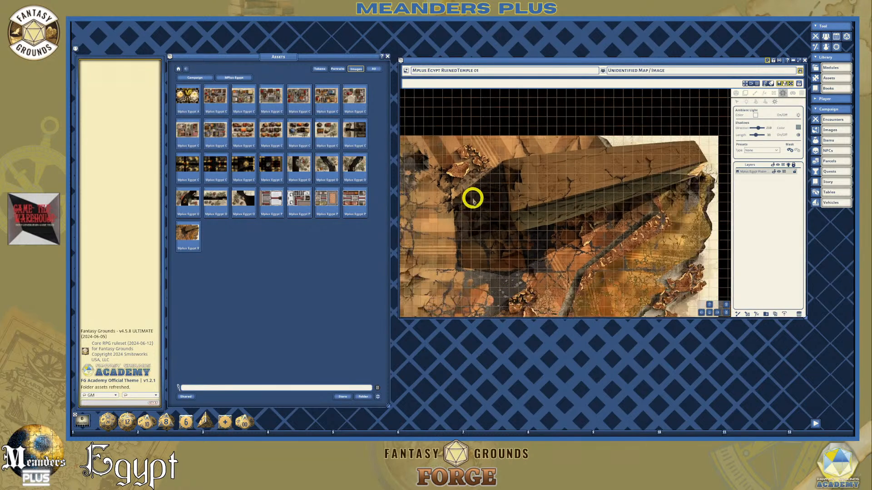
pyautogui.scroll(2, 529, 272)
pyautogui.scroll(5, 529, 273)
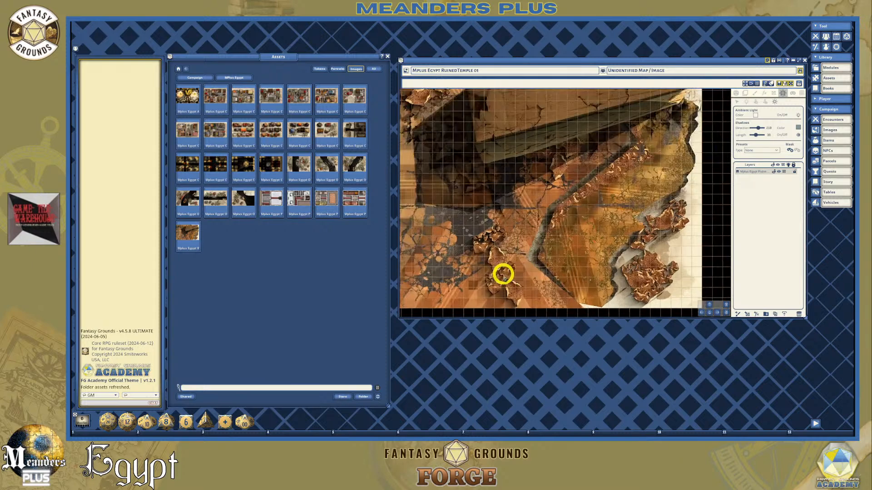
pyautogui.scroll(1, 522, 268)
pyautogui.scroll(3, 556, 262)
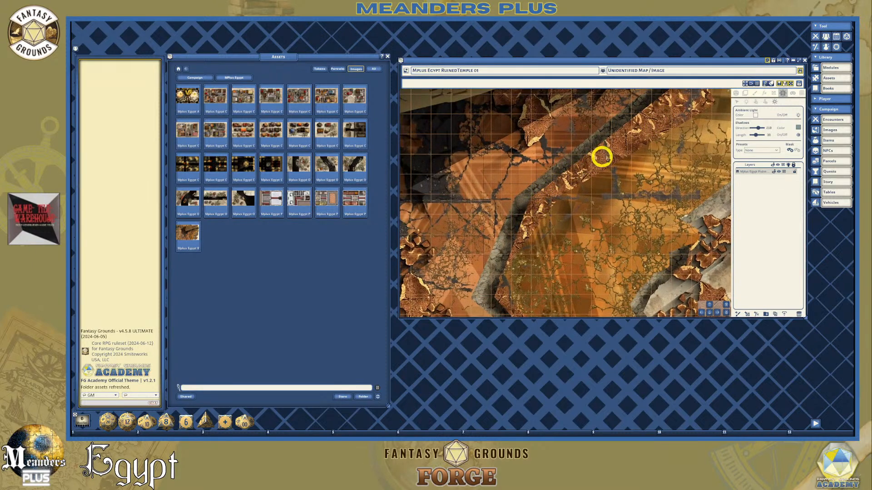
pyautogui.scroll(-2, 670, 127)
pyautogui.scroll(-2, 609, 168)
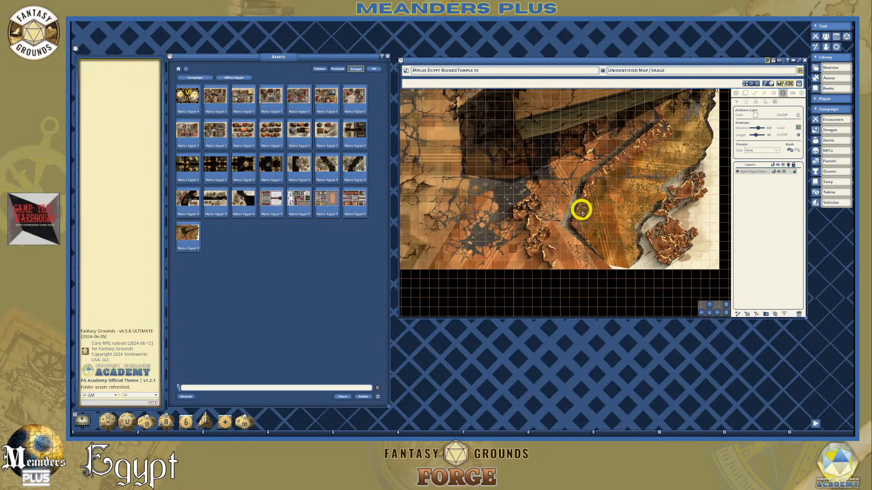
pyautogui.scroll(-1, 584, 203)
pyautogui.scroll(1, 543, 218)
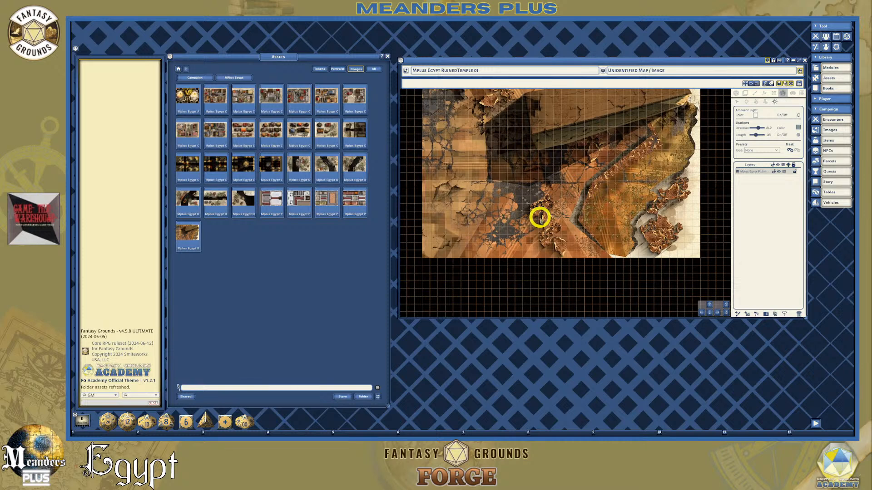
pyautogui.scroll(-2, 578, 169)
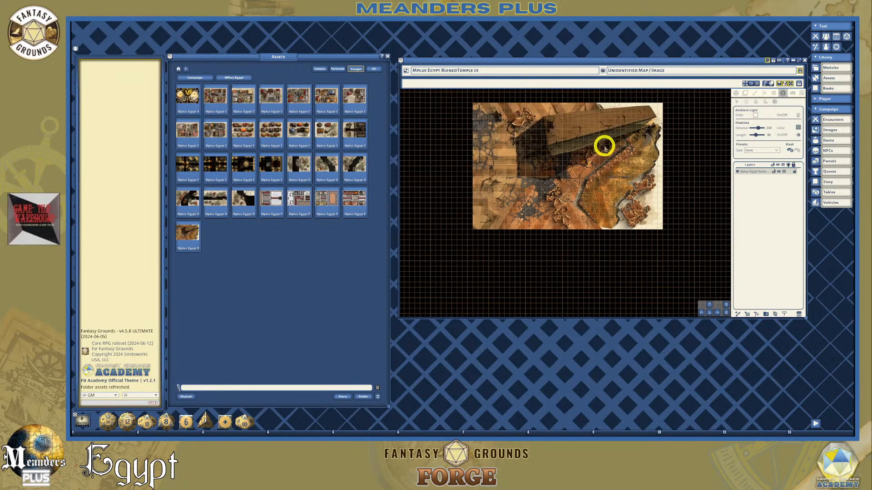
pyautogui.scroll(1, 604, 144)
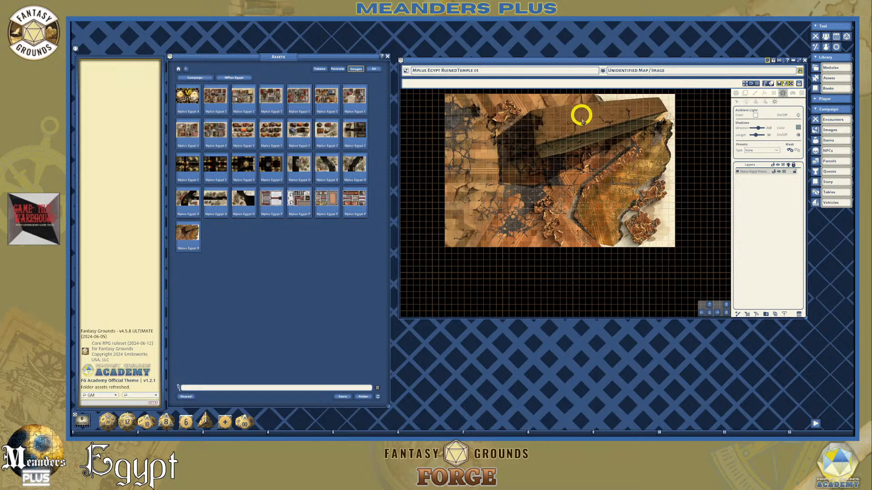
# Return to the general view controls and inspect the pillar's terrain occluder with the shadow applied.
pyautogui.click(736, 93)
pyautogui.click(656, 113)
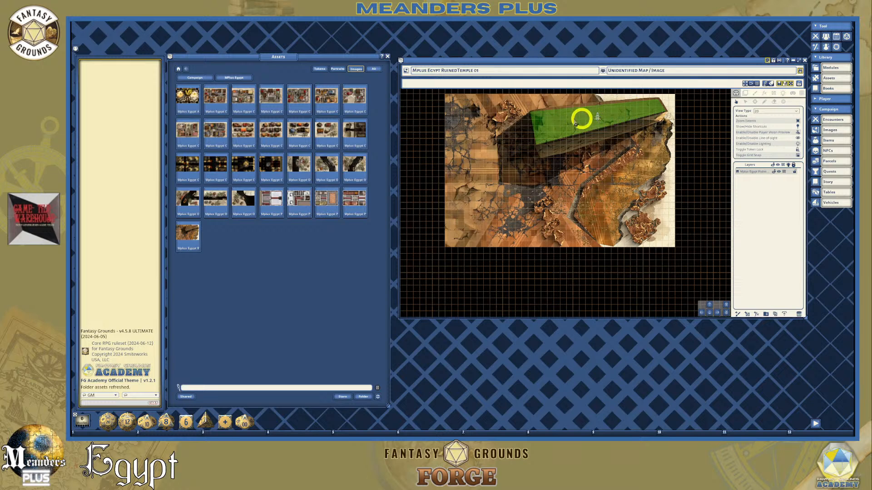
pyautogui.click(576, 198)
pyautogui.scroll(2, 570, 206)
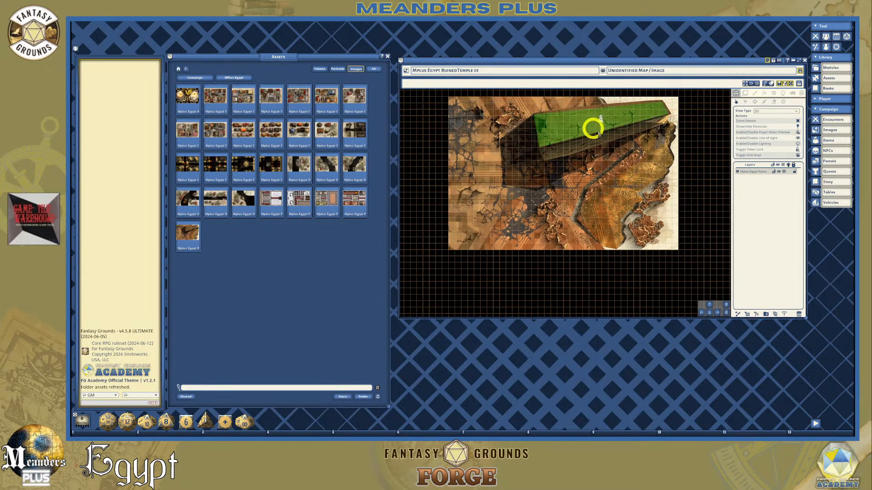
pyautogui.scroll(-1, 592, 200)
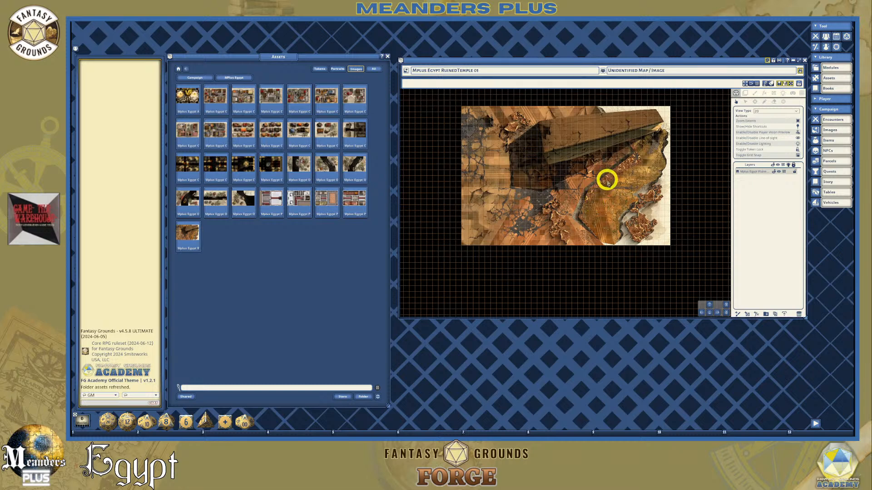
pyautogui.scroll(1, 451, 160)
pyautogui.scroll(-1, 451, 160)
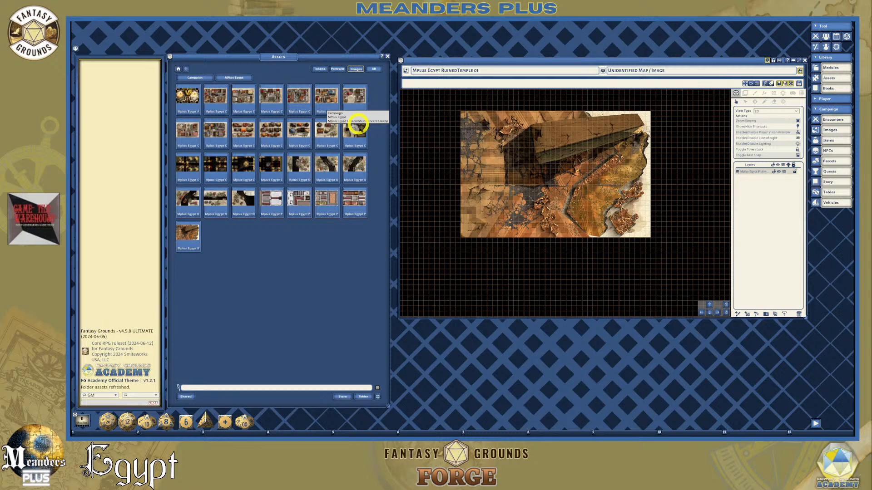
# Preview the grey stone corridor map from the image assets and close the preview.
pyautogui.click(360, 126)
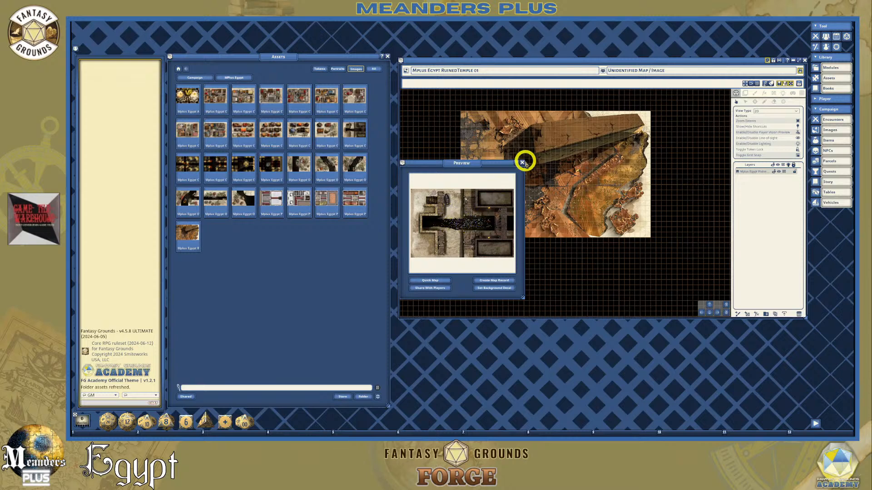
pyautogui.click(519, 163)
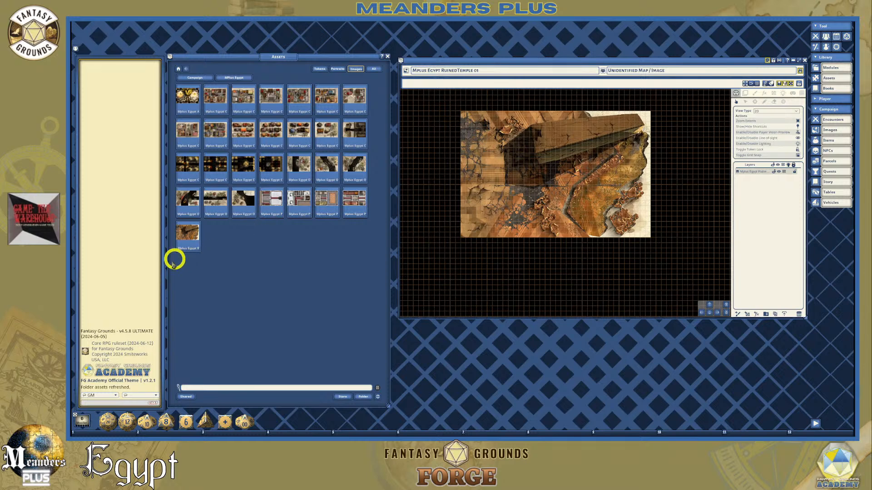